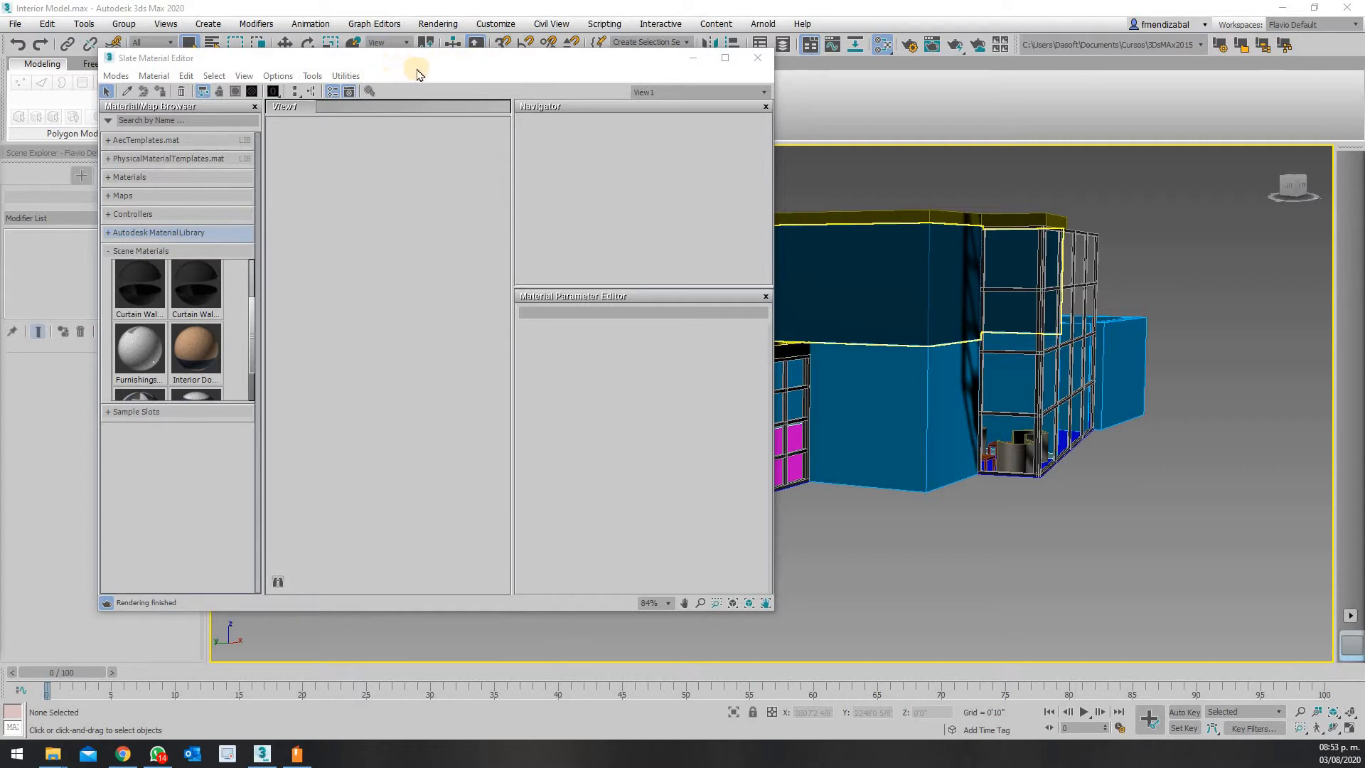
Close the Slate Material Editor and examine the entrance door in the building's front wall up close
left_click_drag(418, 58, 523, 60)
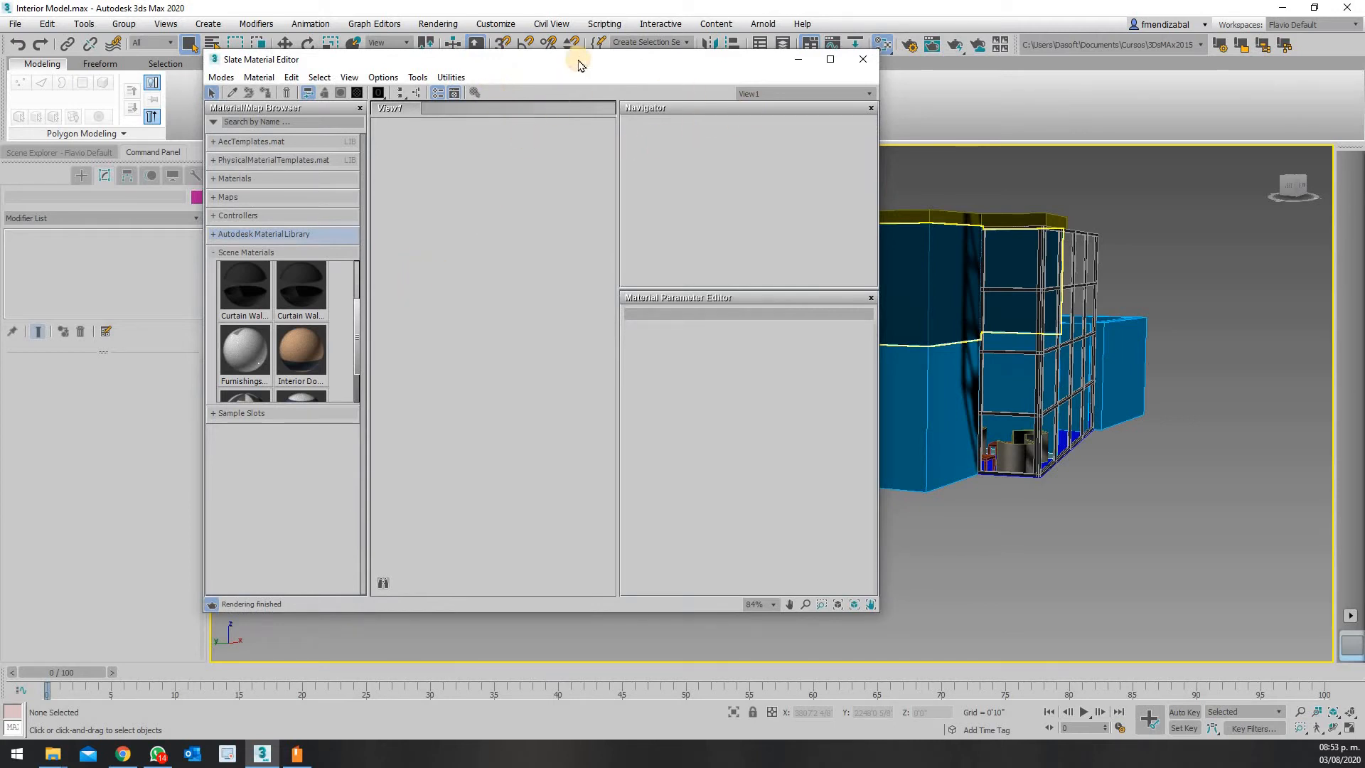
left_click_drag(508, 198, 682, 72)
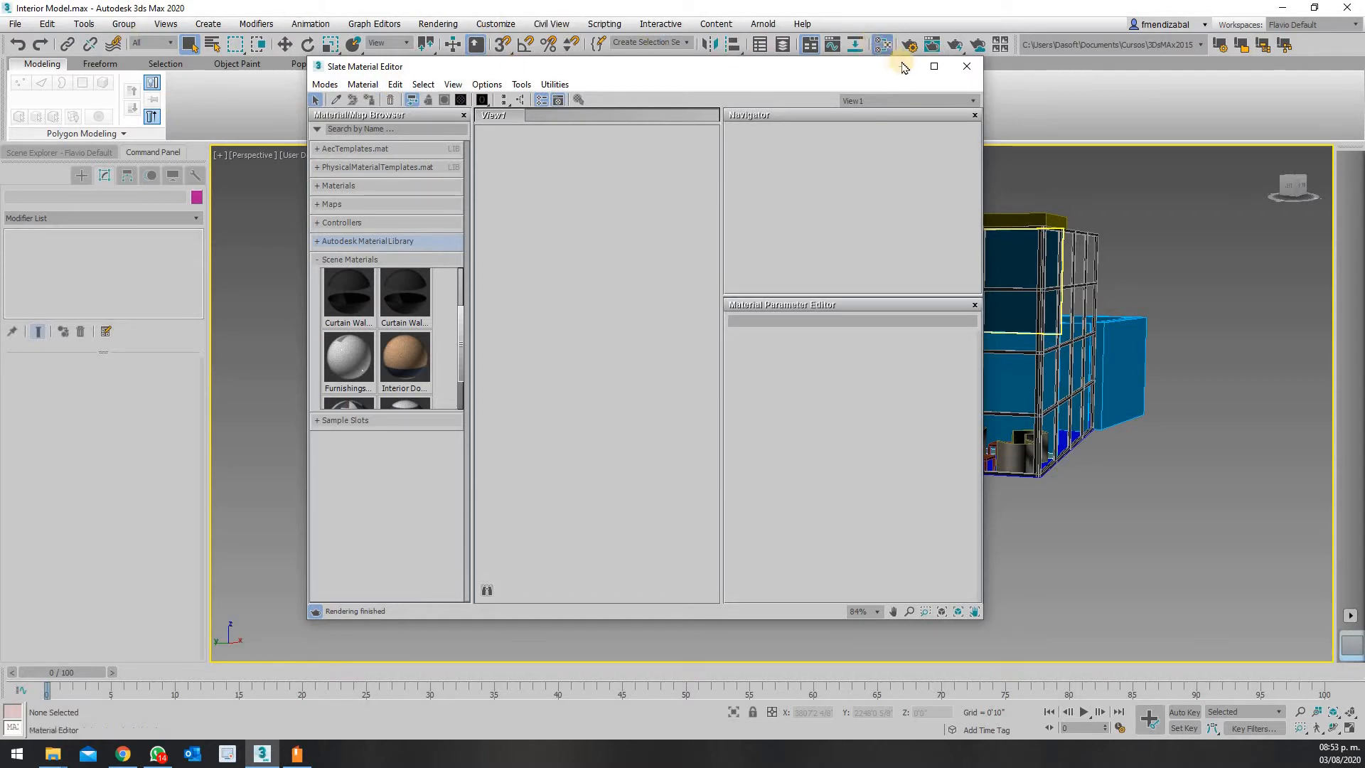
key("m")
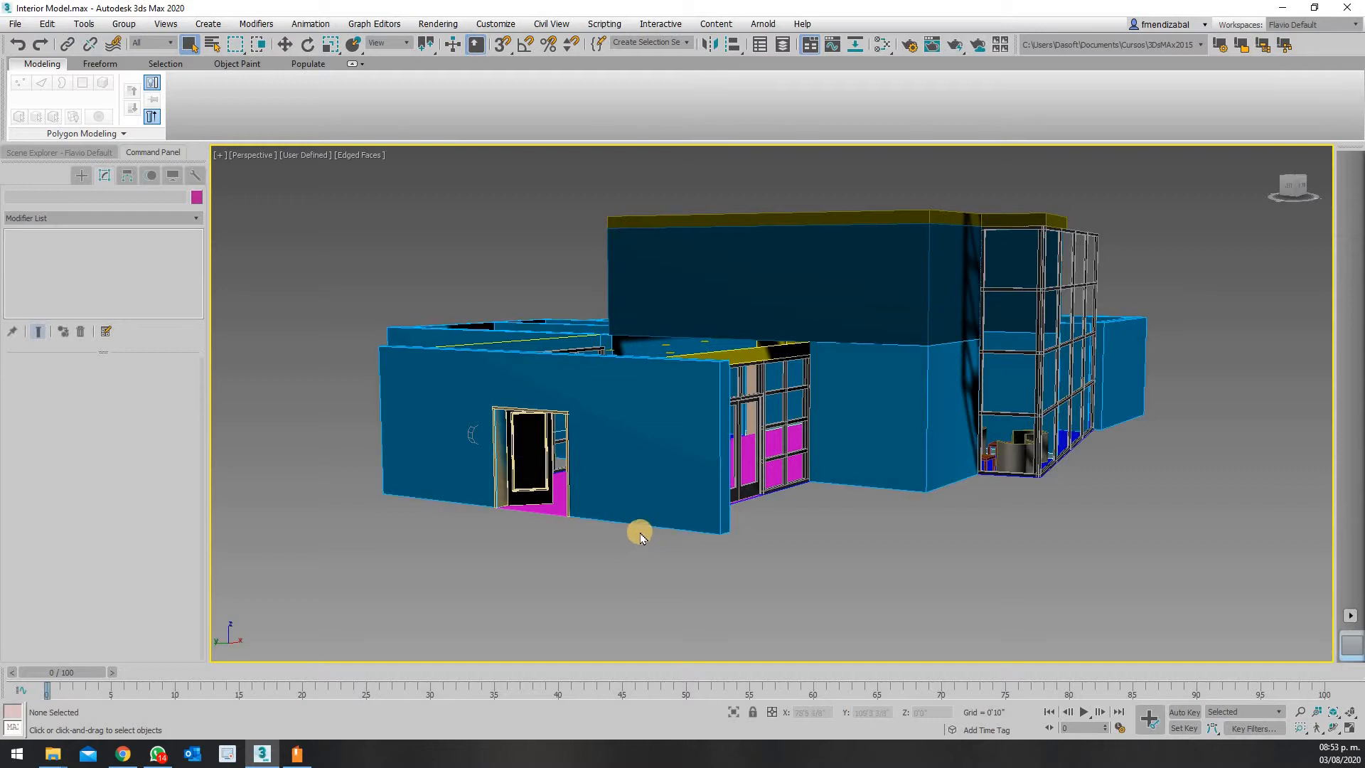
mouse_move(682, 551)
middle_mouse_down("alt")
mouse_move(694, 561)
mouse_move(646, 546)
mouse_move(553, 580)
mouse_move(548, 595)
mouse_move(556, 581)
mouse_move(479, 600)
mouse_move(664, 542)
middle_mouse_up("alt")
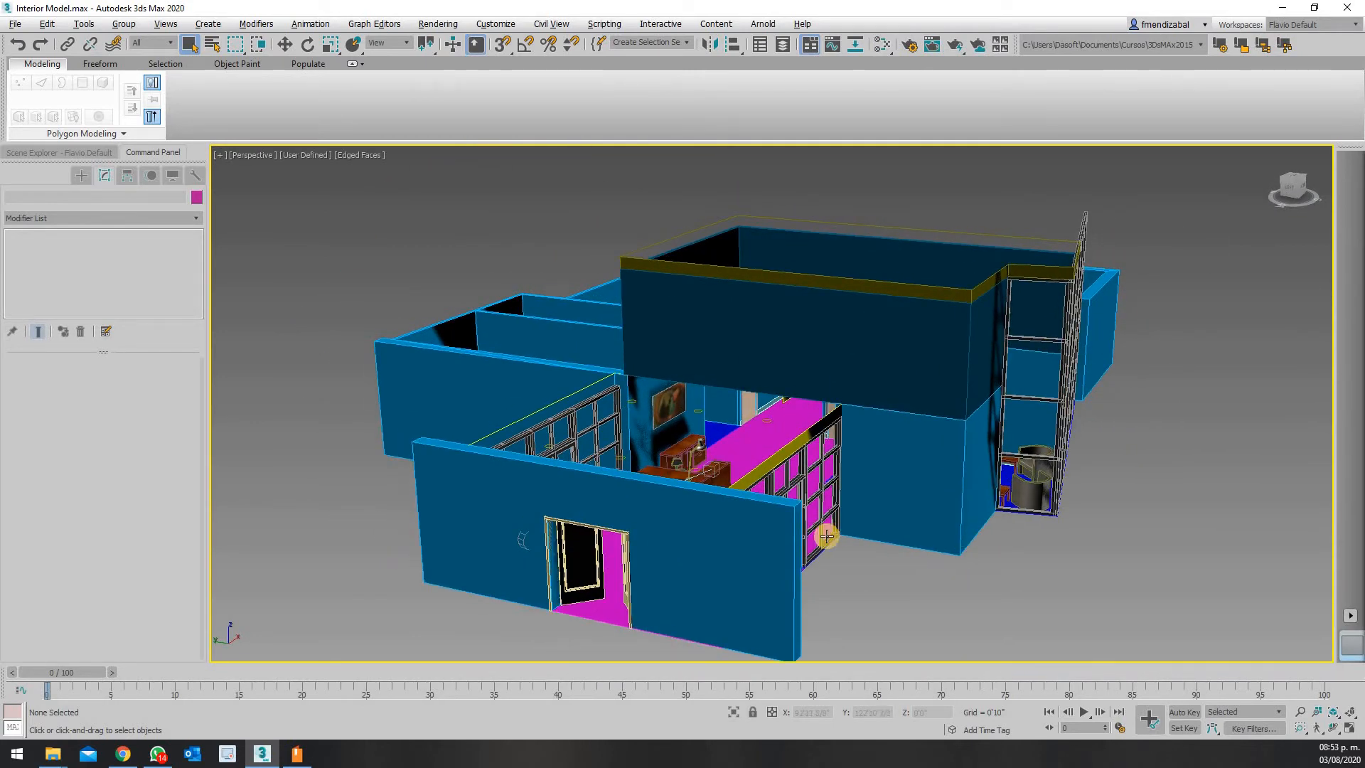
scroll(826, 535, "up", 5)
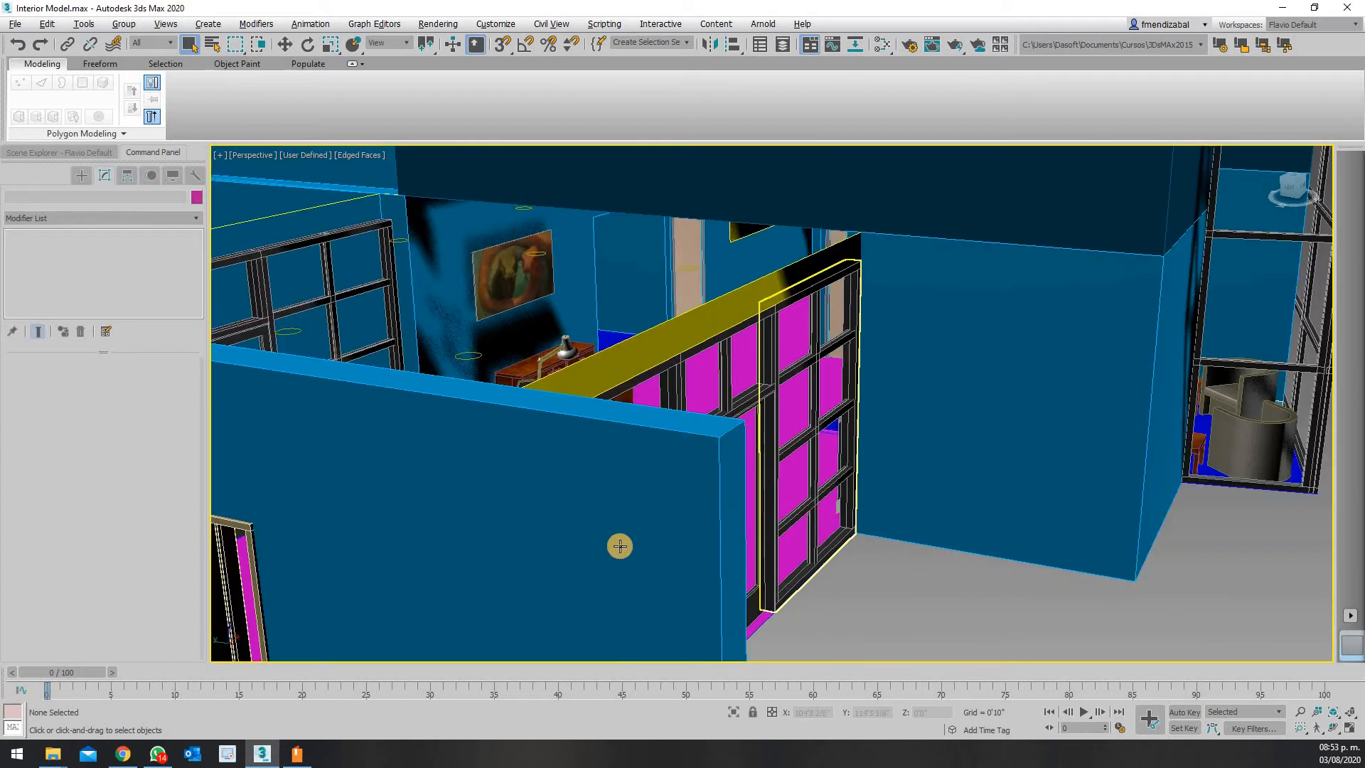
middle_click_drag(872, 387, 752, 362, "alt")
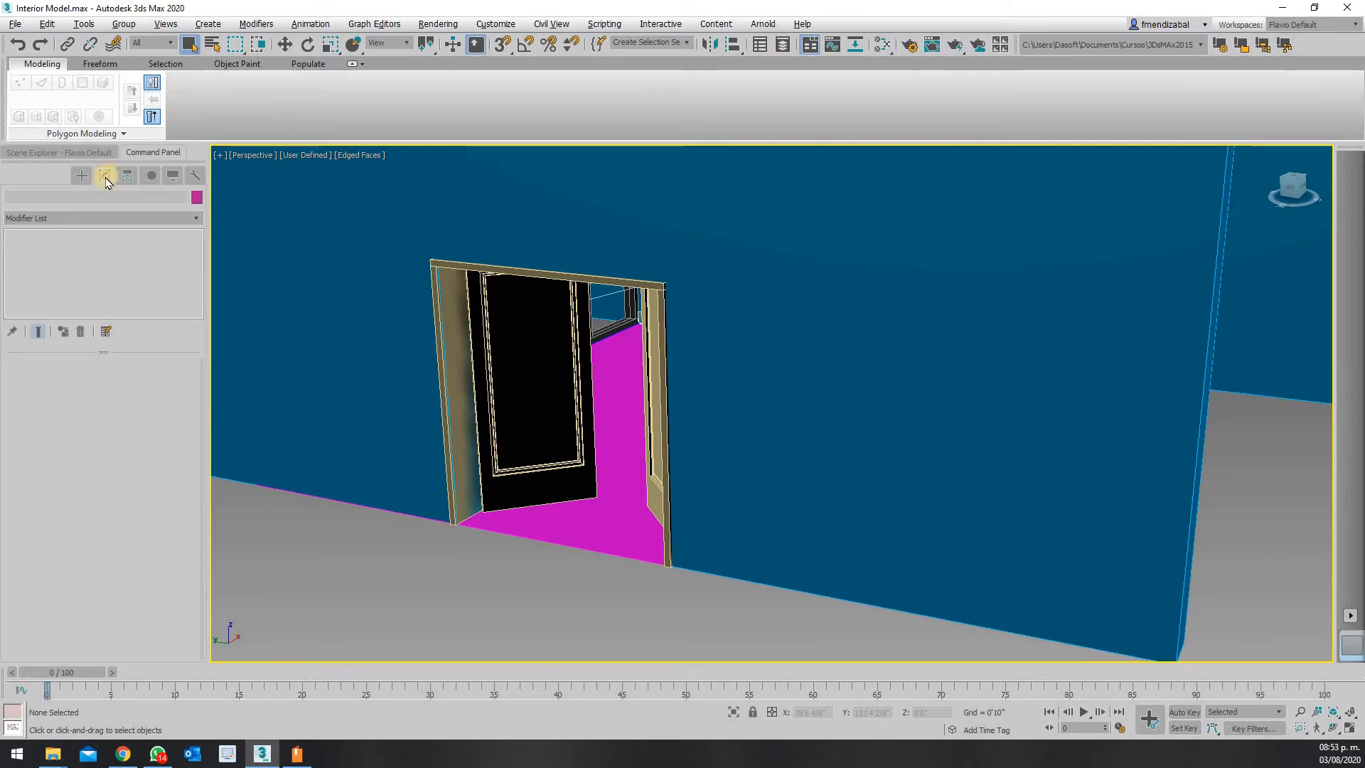
Look through the geometry creation categories, including the AEC Extended and Extended Primitives object types
left_click(81, 175)
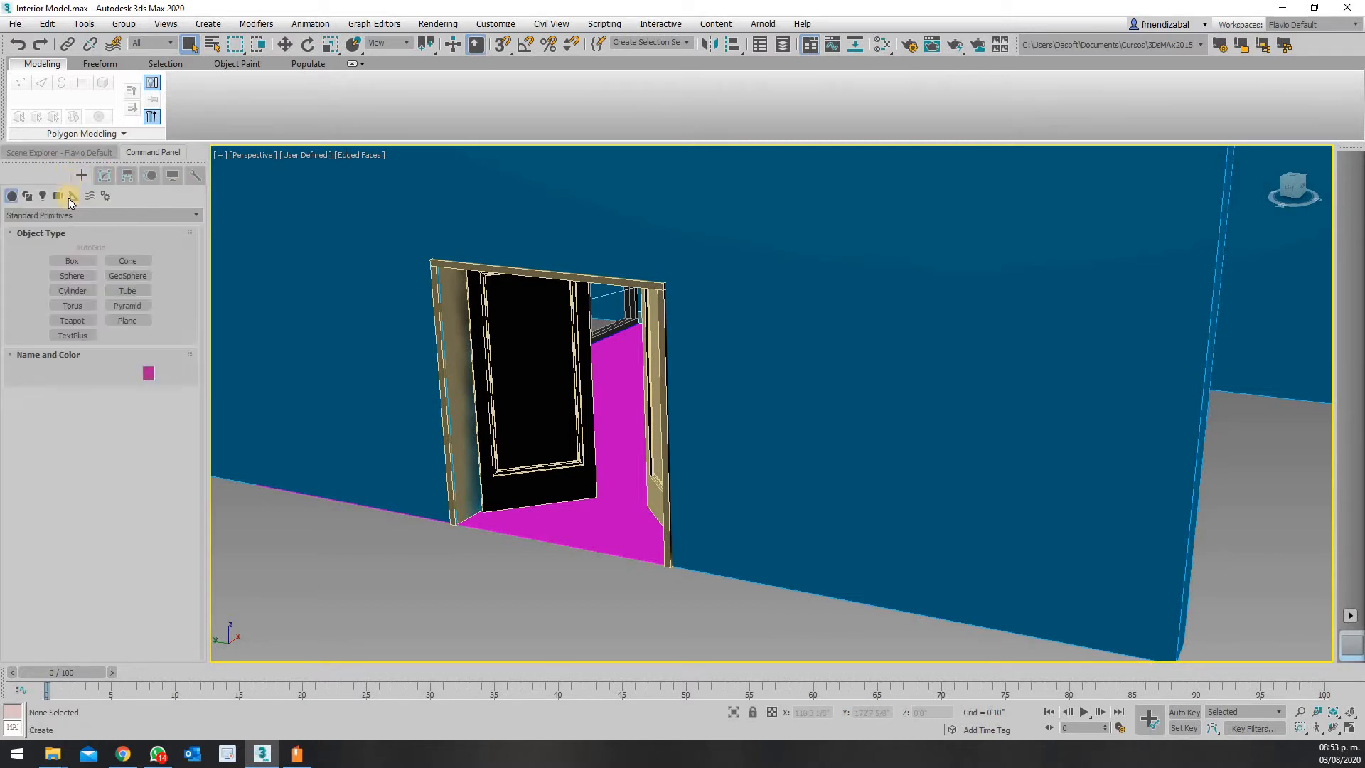
left_click(51, 215)
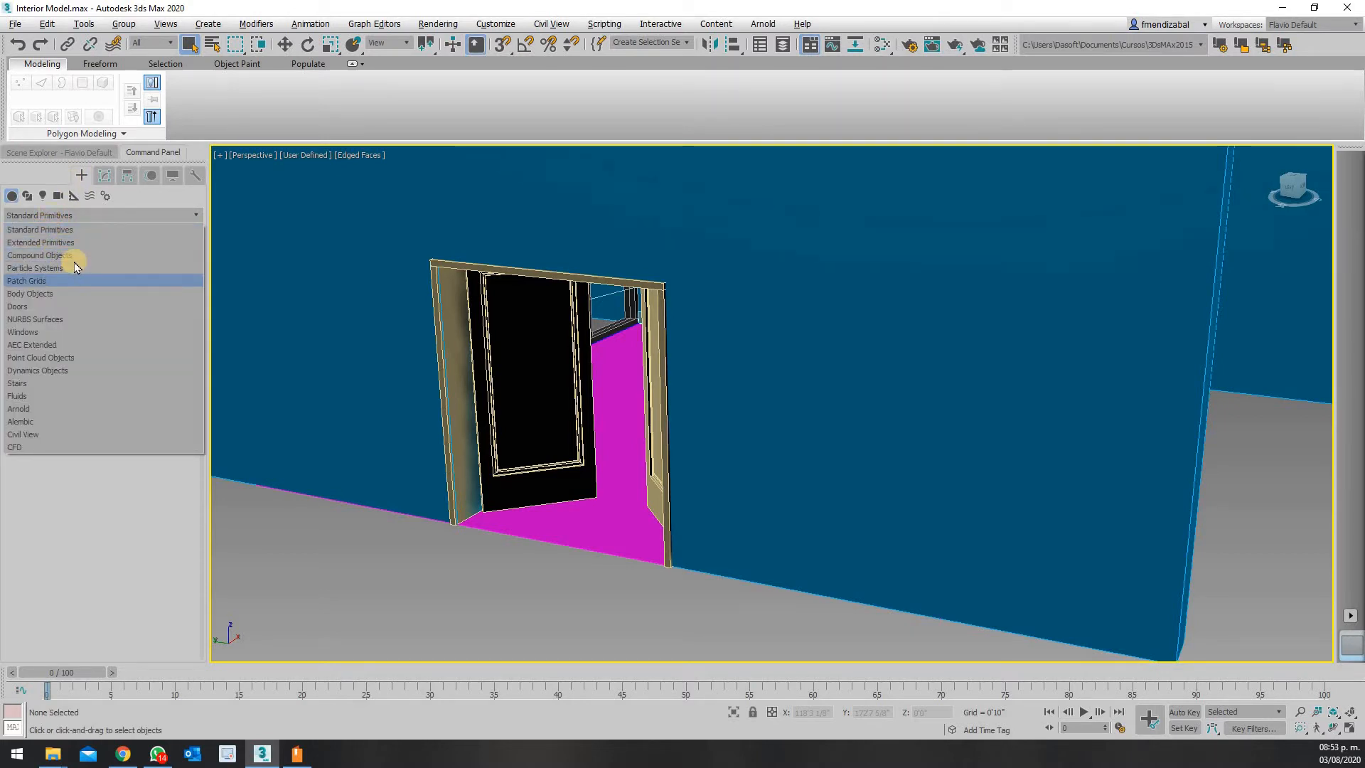
left_click(55, 345)
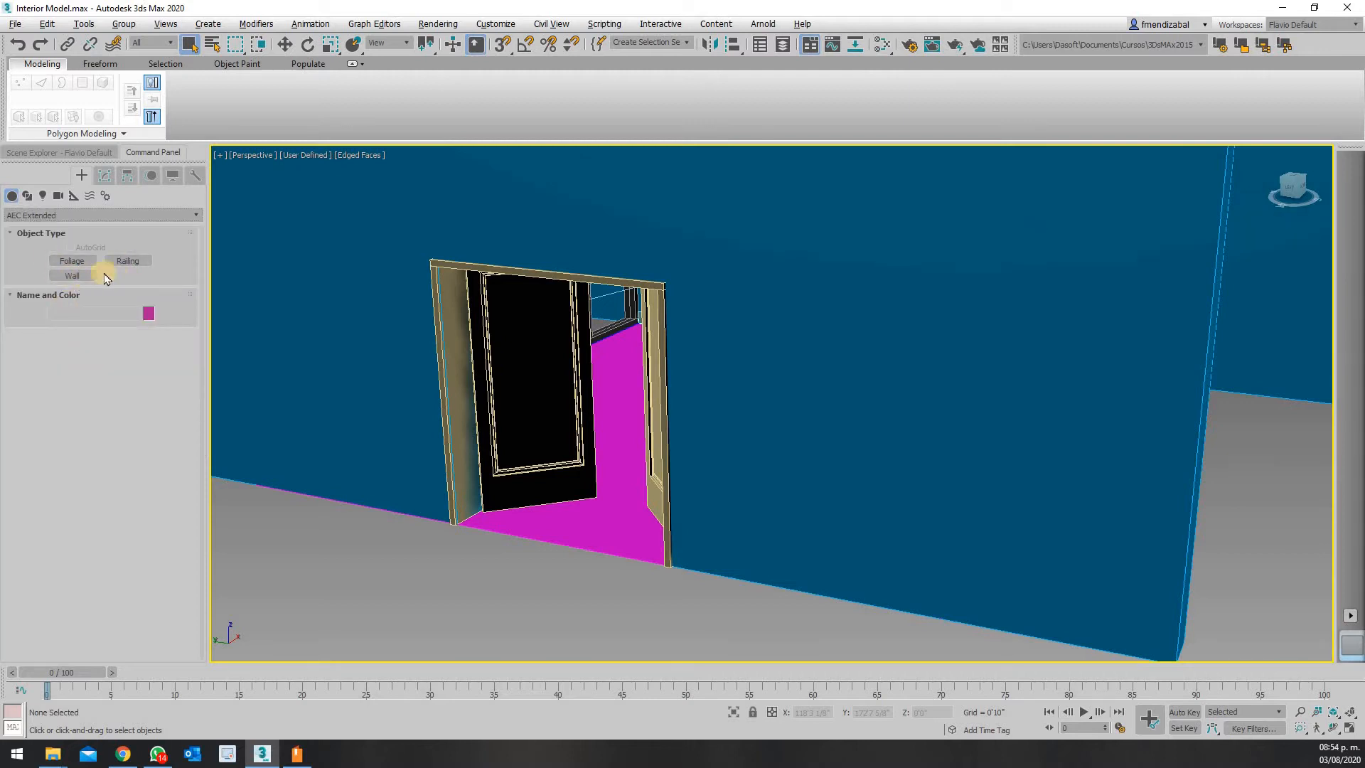
left_click(61, 215)
left_click(53, 237)
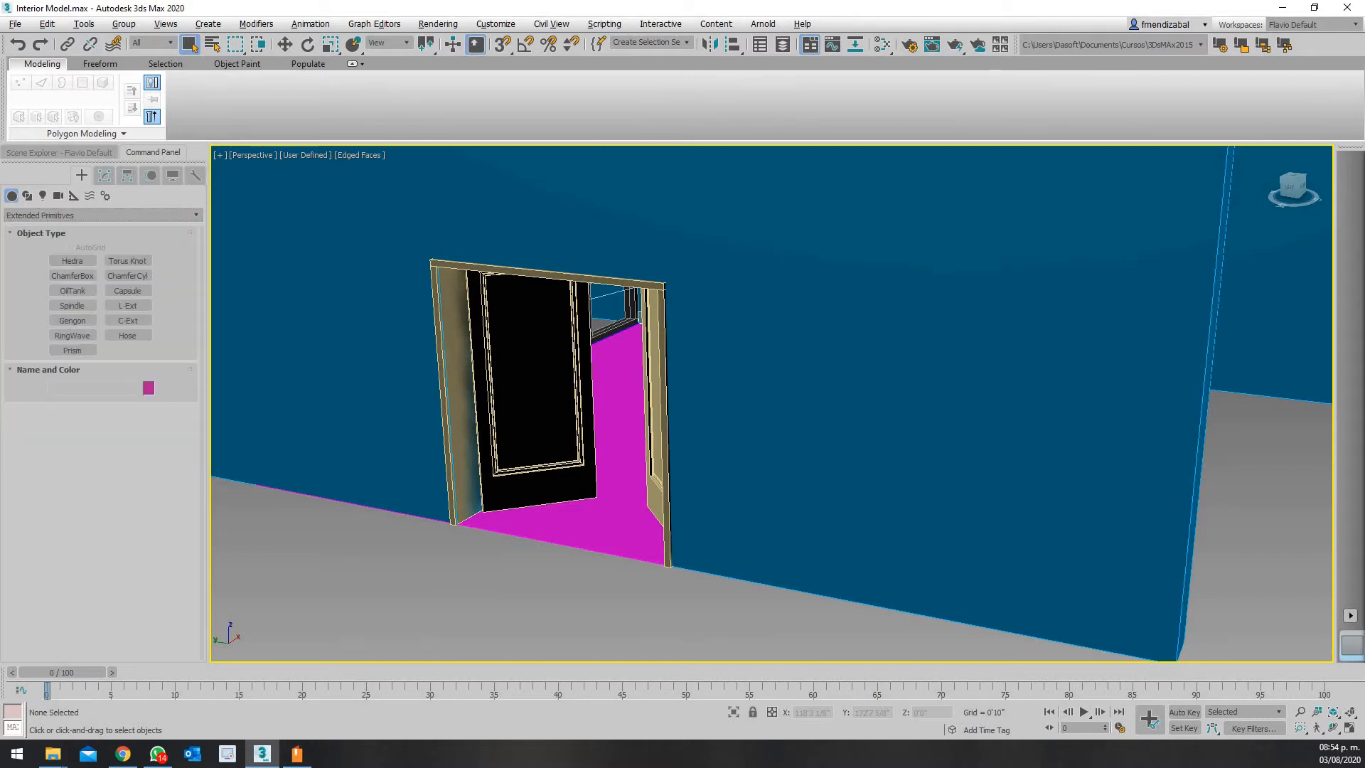
left_click(124, 217)
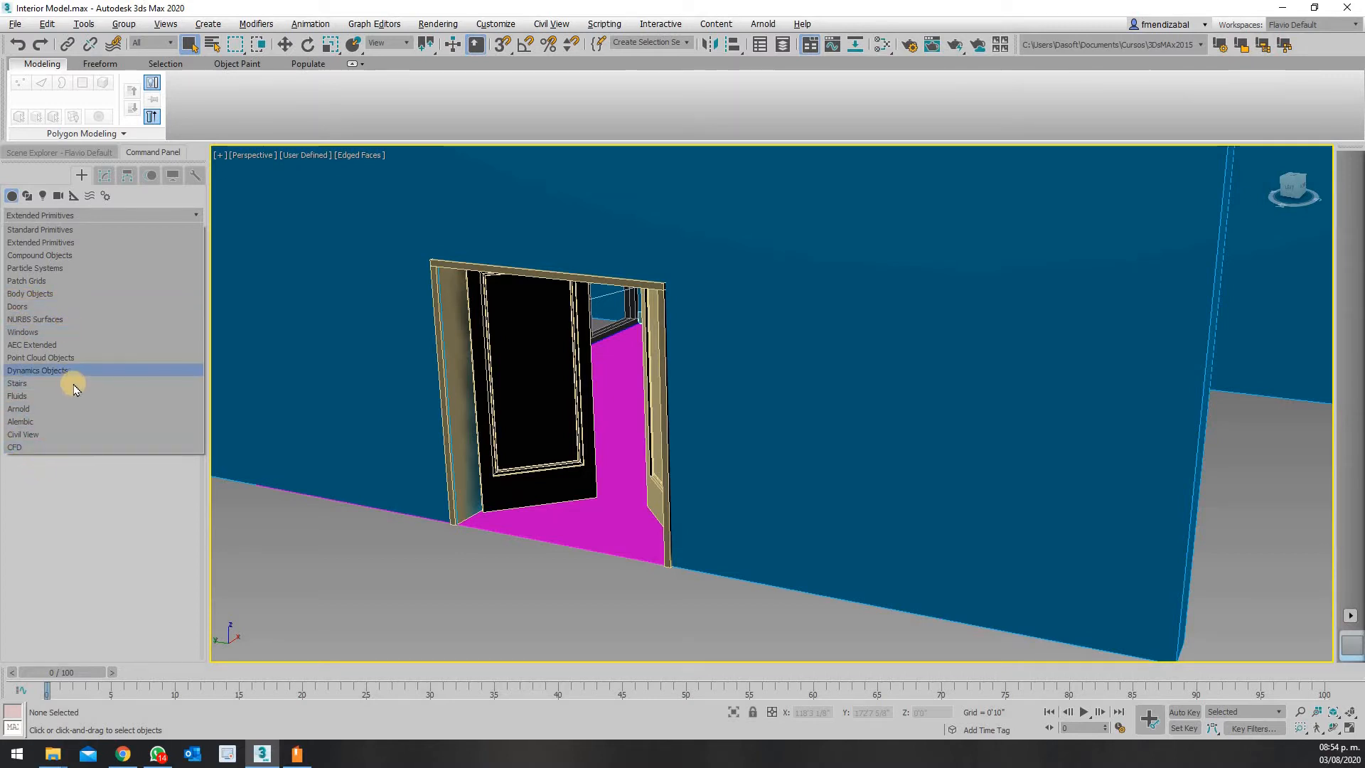
left_click(338, 564)
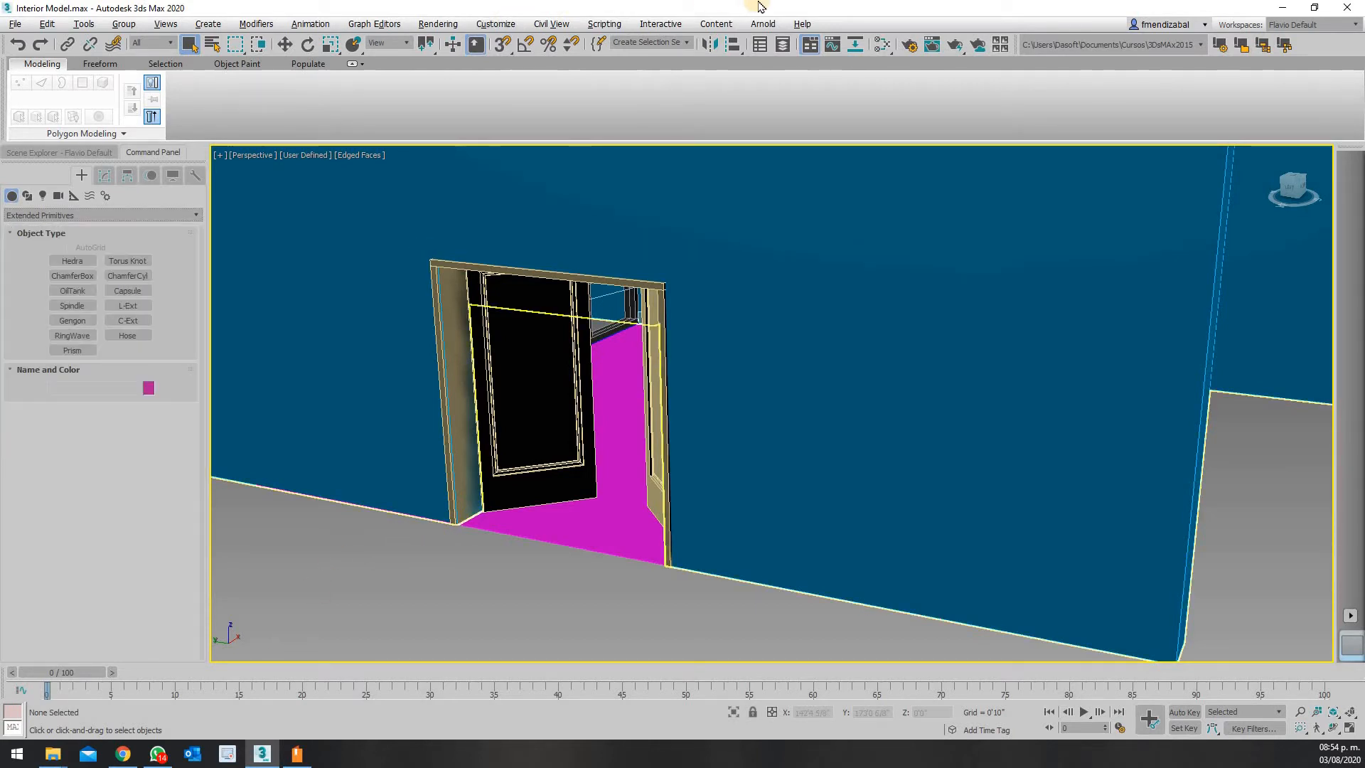
Reopen the Slate Material Editor and assign the first Curtain Wall scene material to the entrance door
left_click(881, 44)
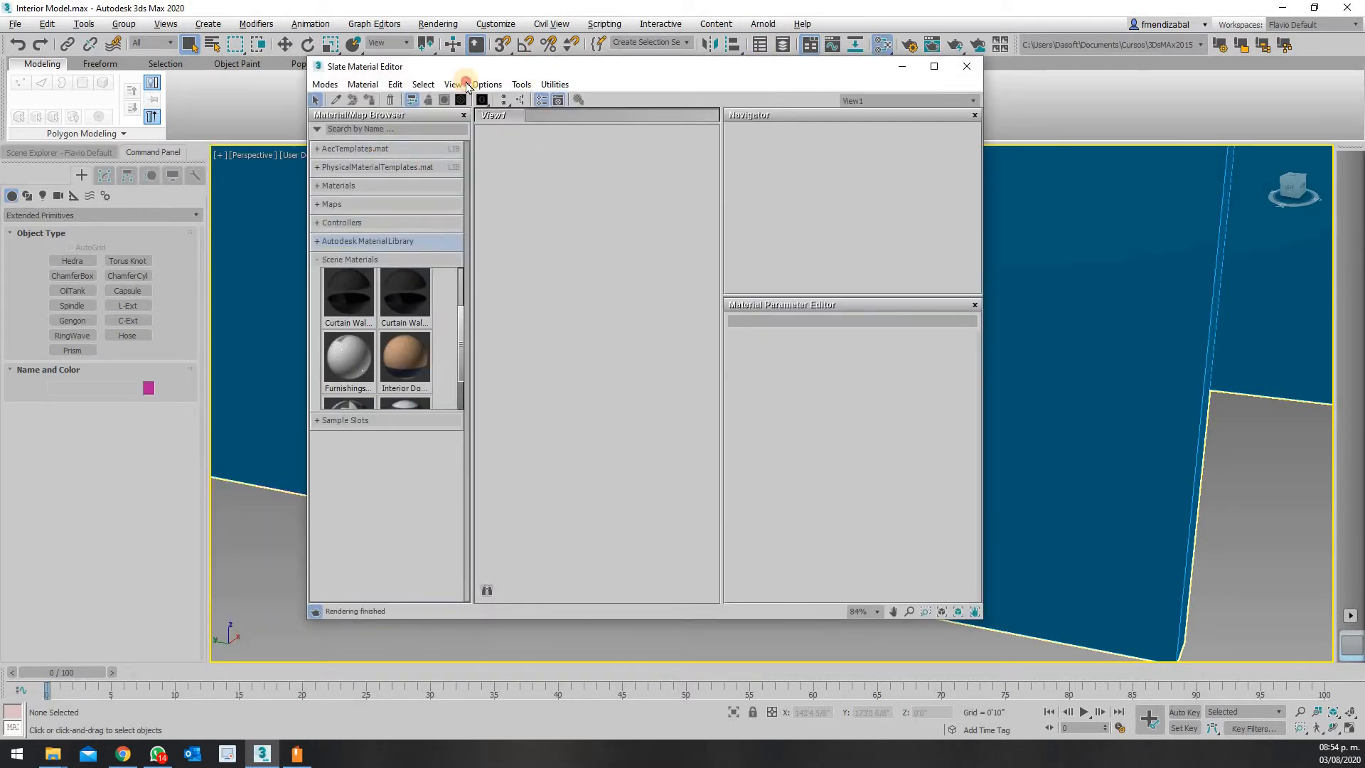
left_click_drag(465, 68, 392, 76)
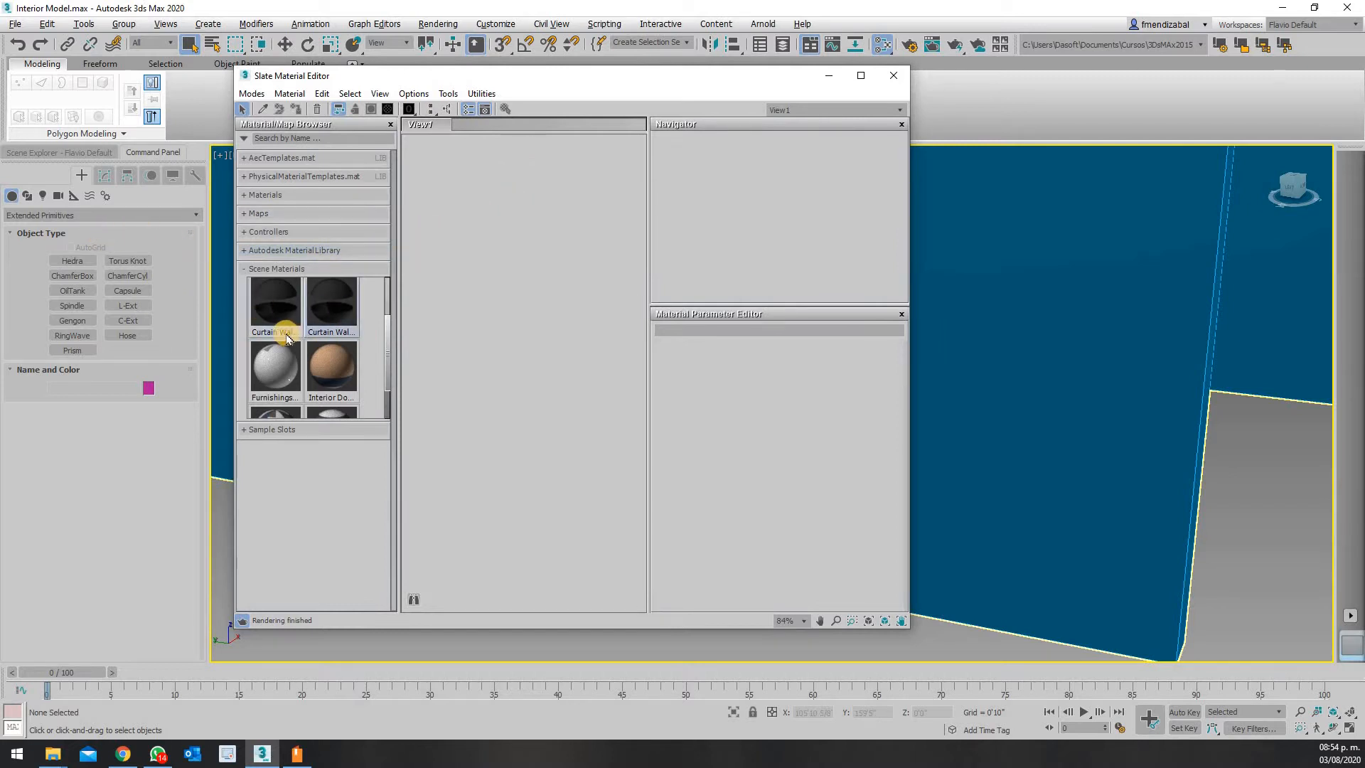
scroll(265, 341, "down", 1)
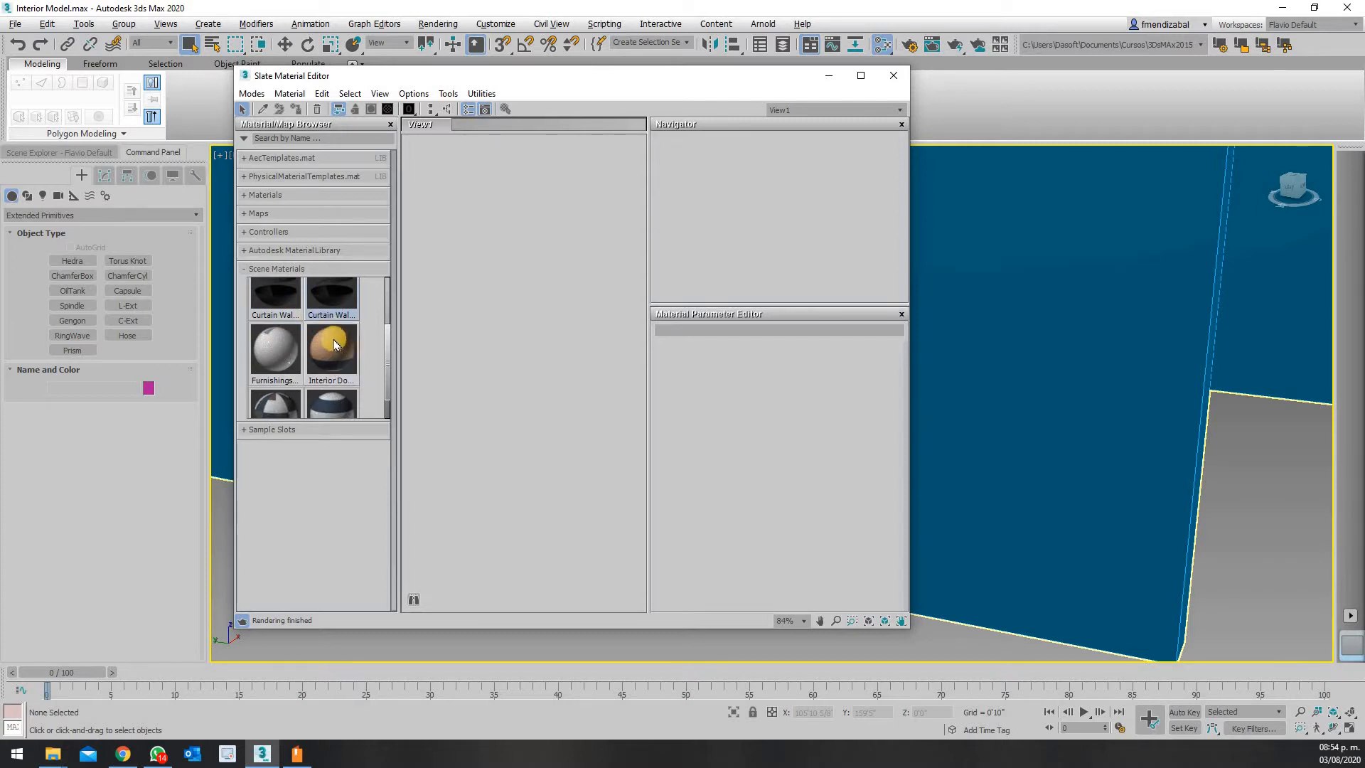
scroll(331, 341, "down", 2)
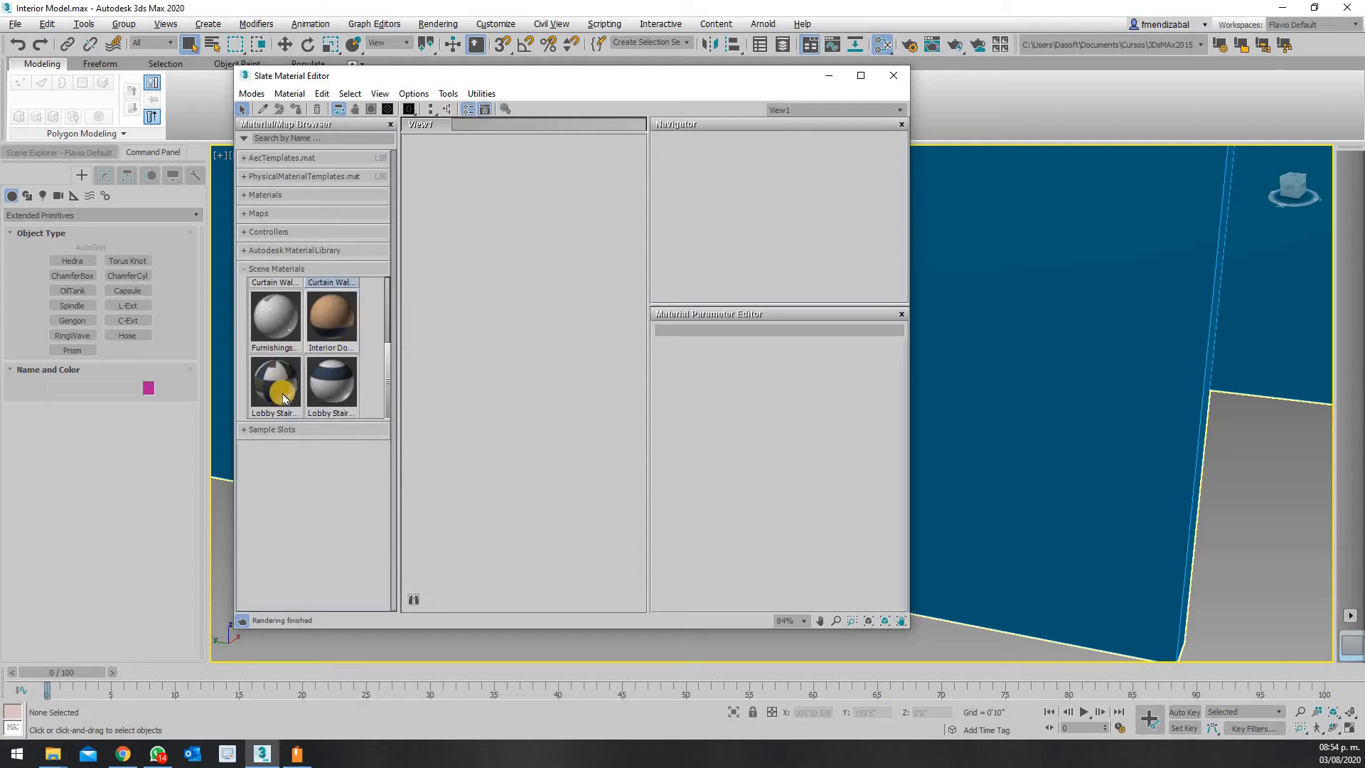
scroll(323, 371, "up", 3)
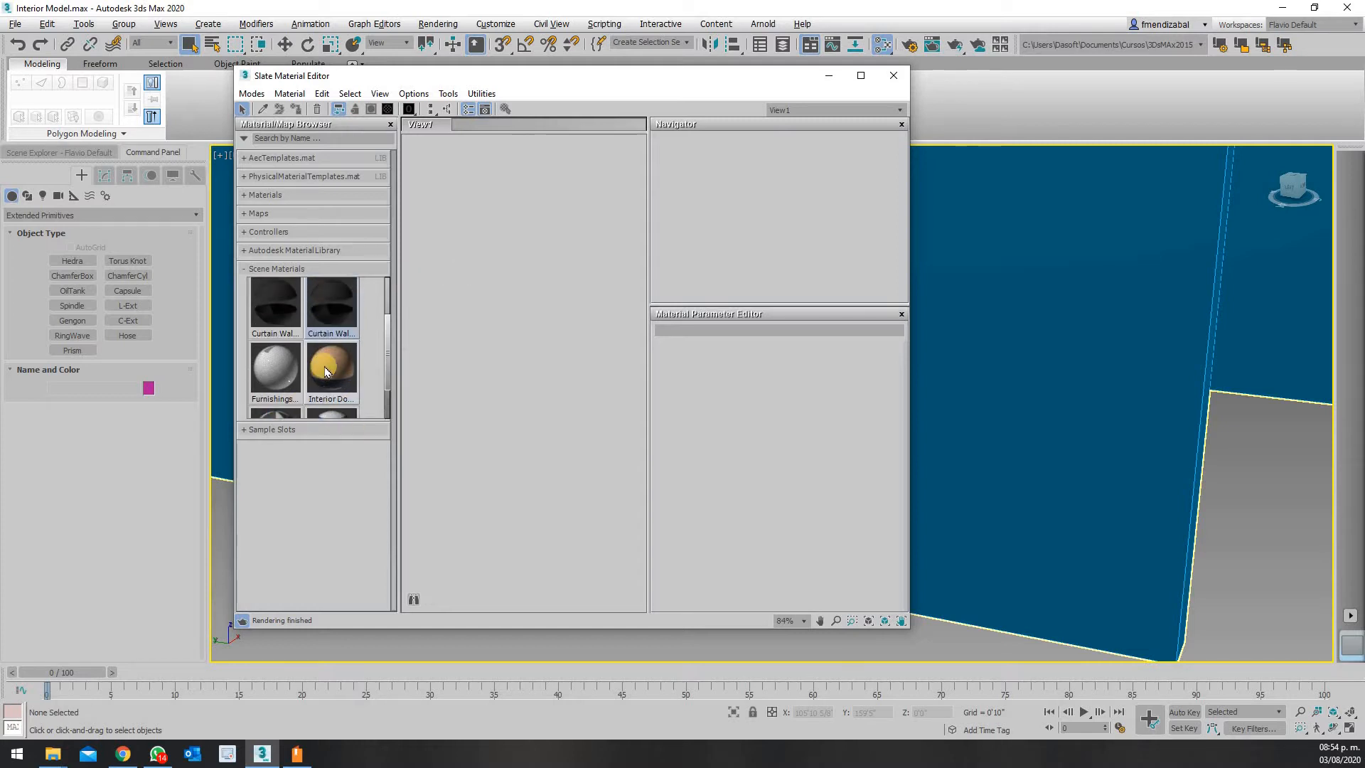
scroll(359, 359, "down", 3)
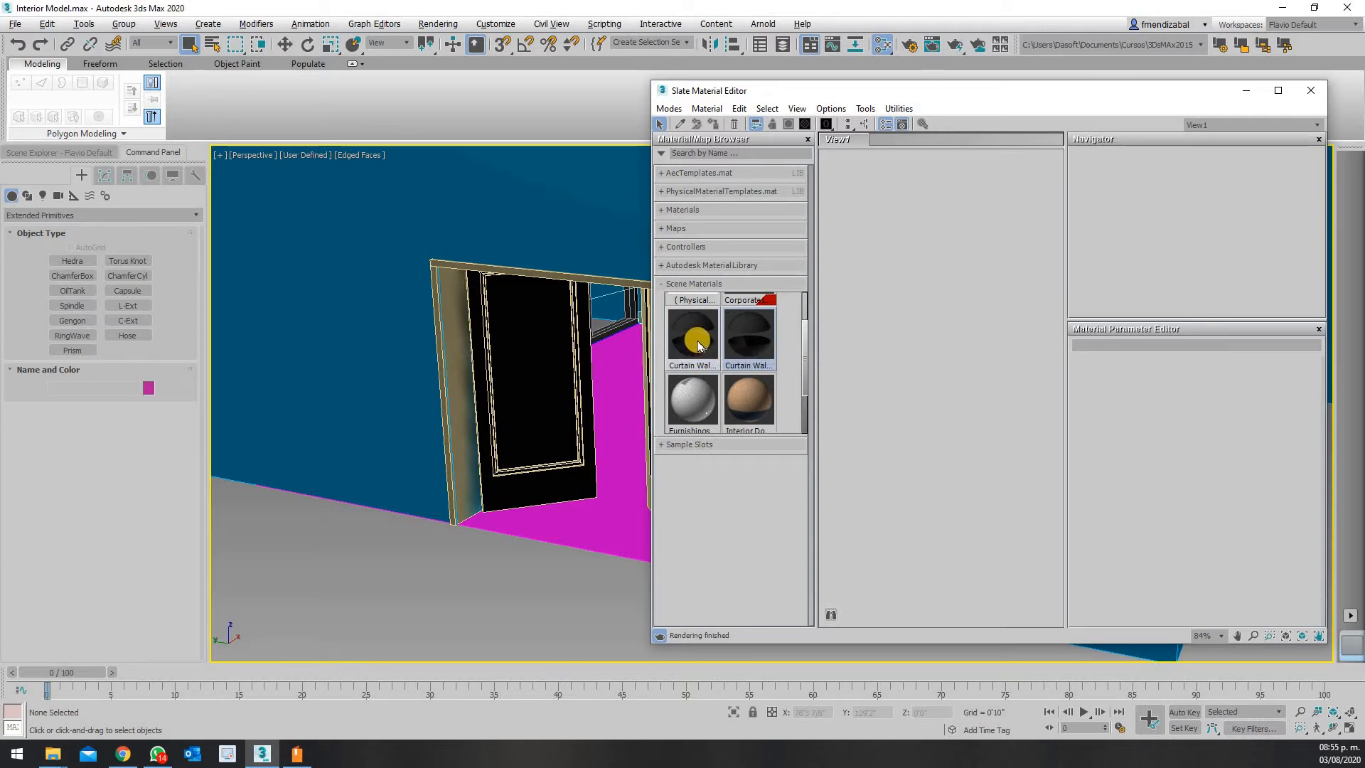
left_click_drag(698, 345, 555, 369)
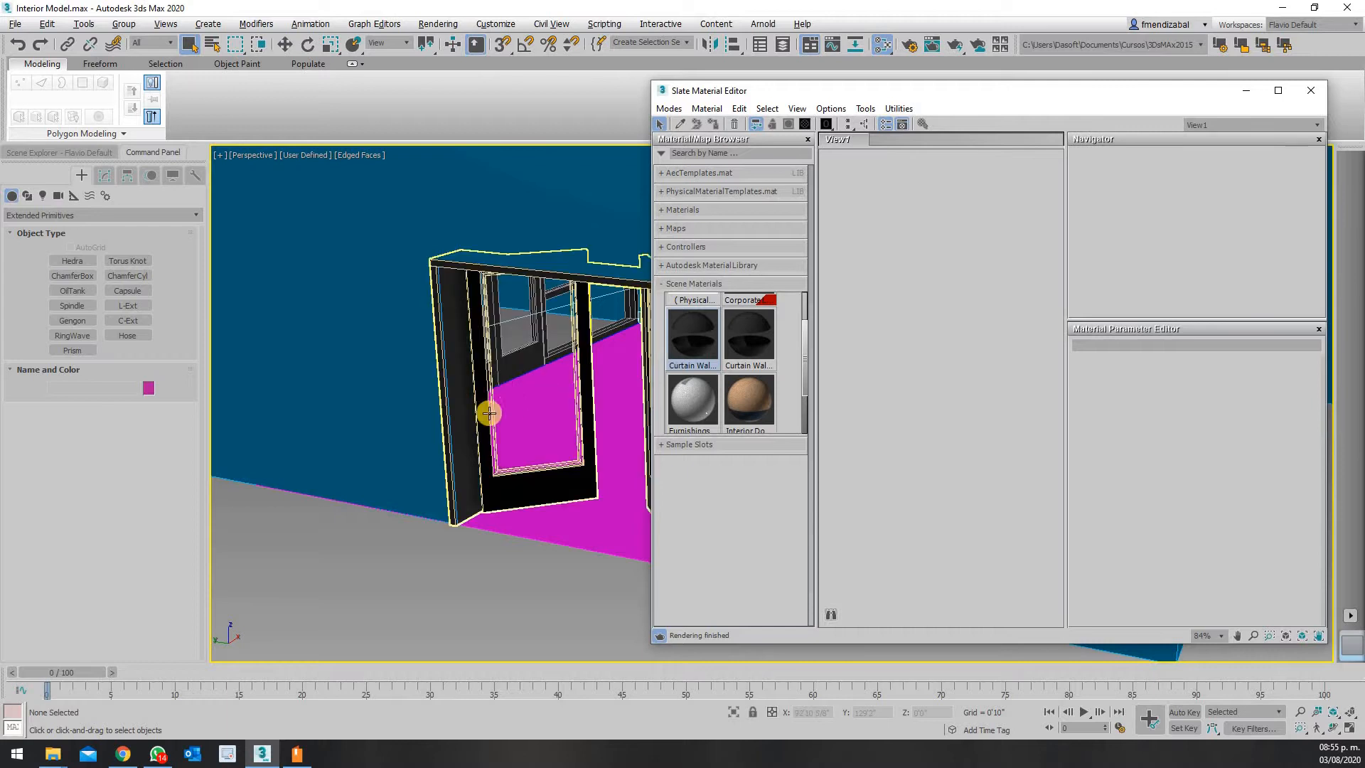
Load the Curtain Wall material assigned to the door into the node view and dismiss the ART Renderer messages
scroll(527, 471, "up", 4)
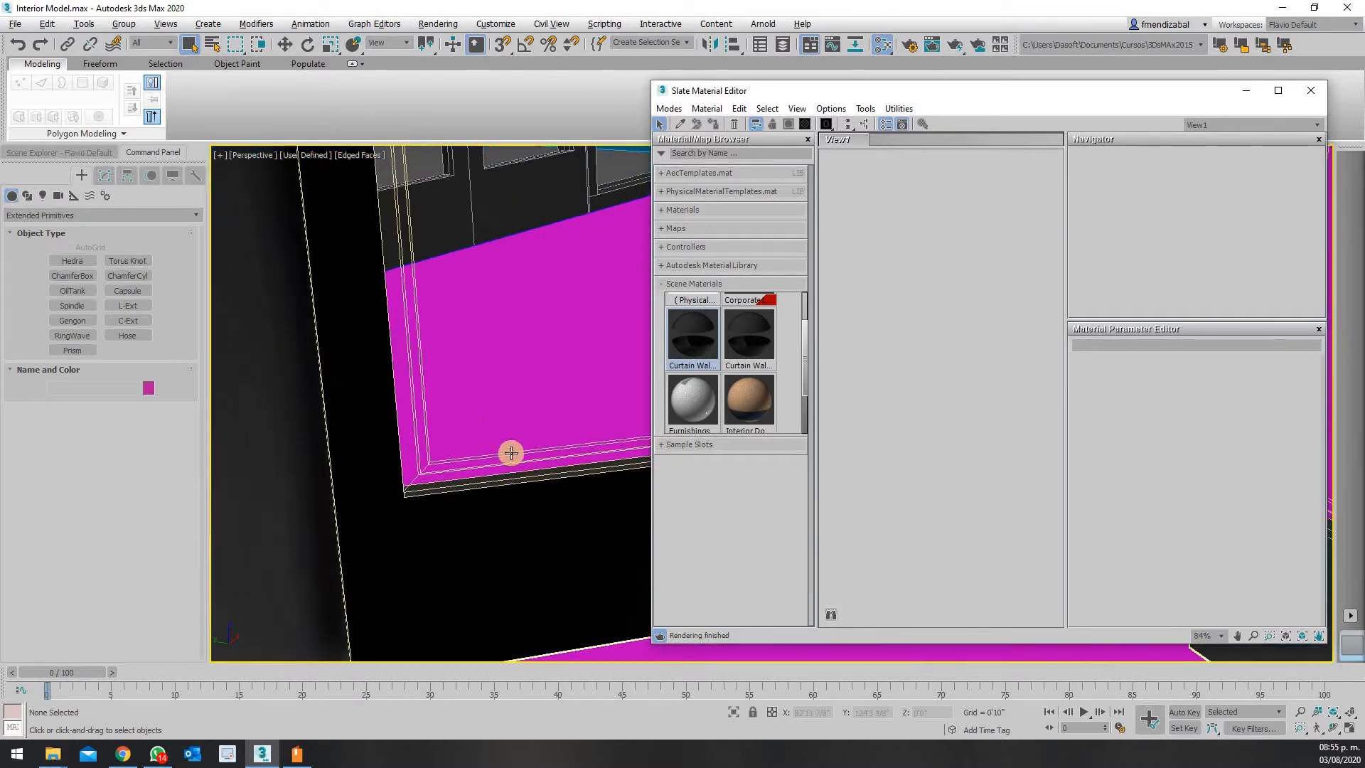
scroll(509, 448, "down", 2)
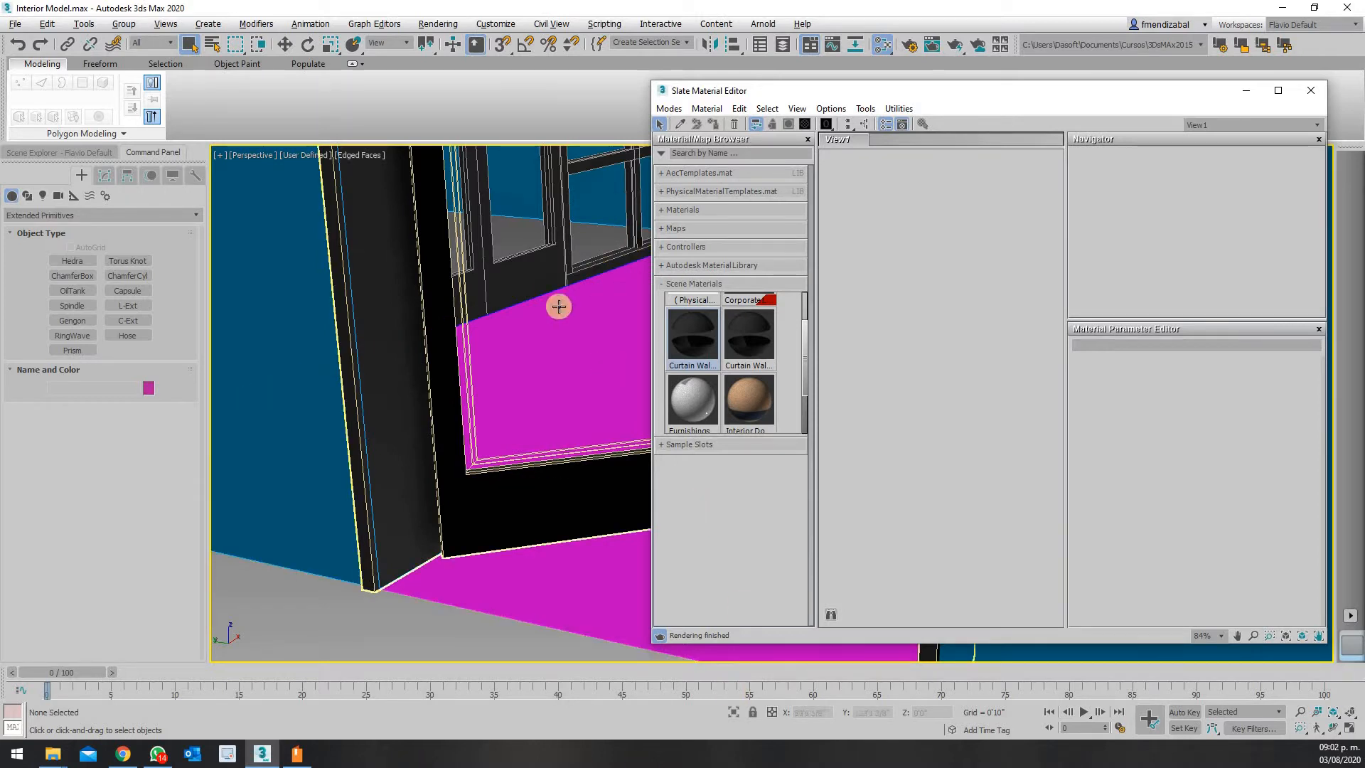
scroll(434, 355, "down", 5)
scroll(436, 322, "up", 4)
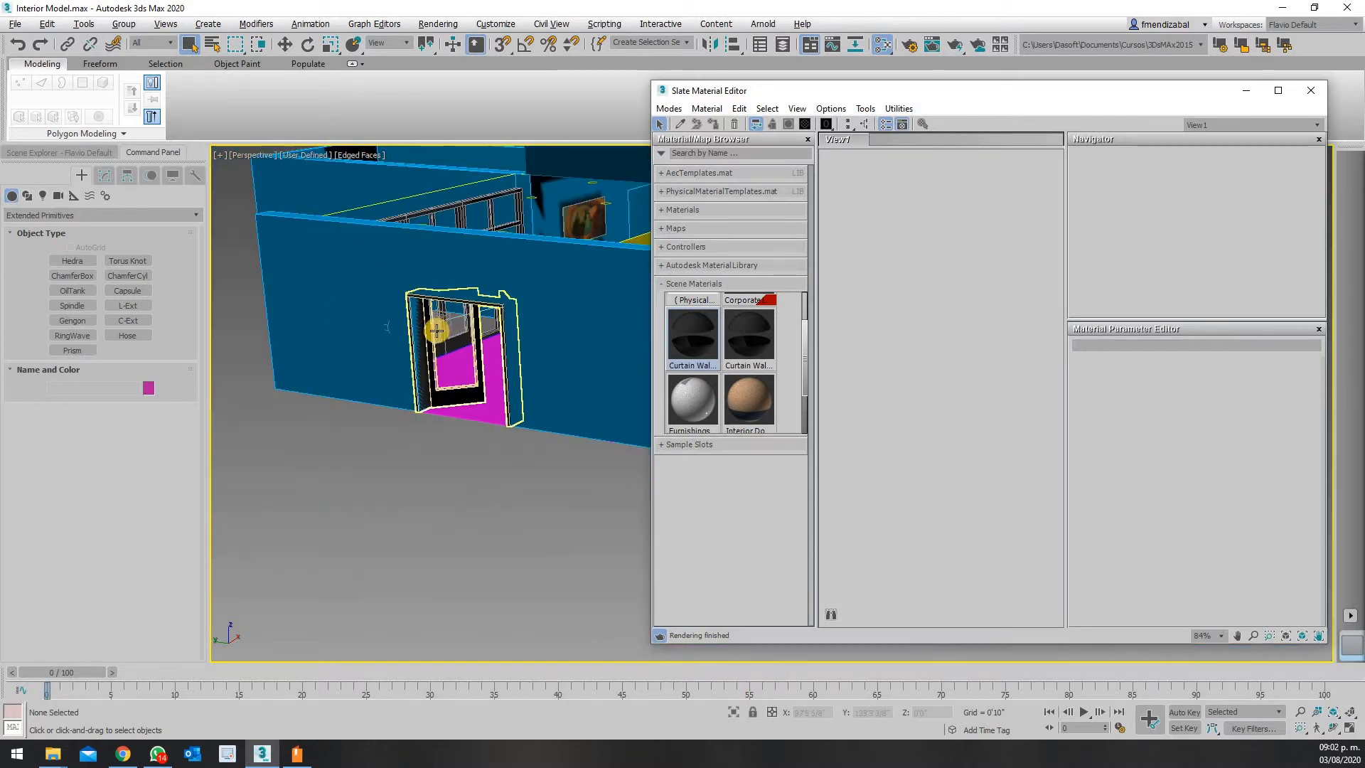
scroll(348, 419, "up", 5)
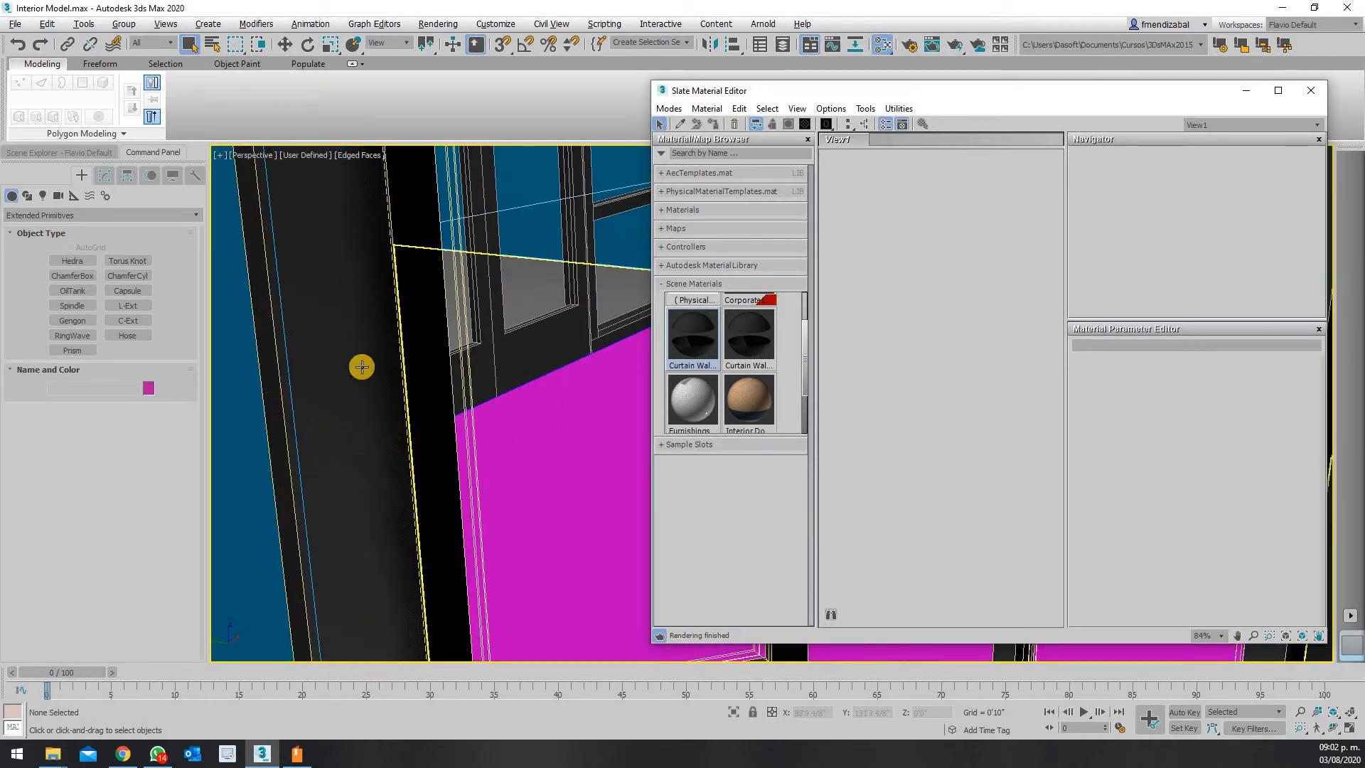
double_click(693, 347)
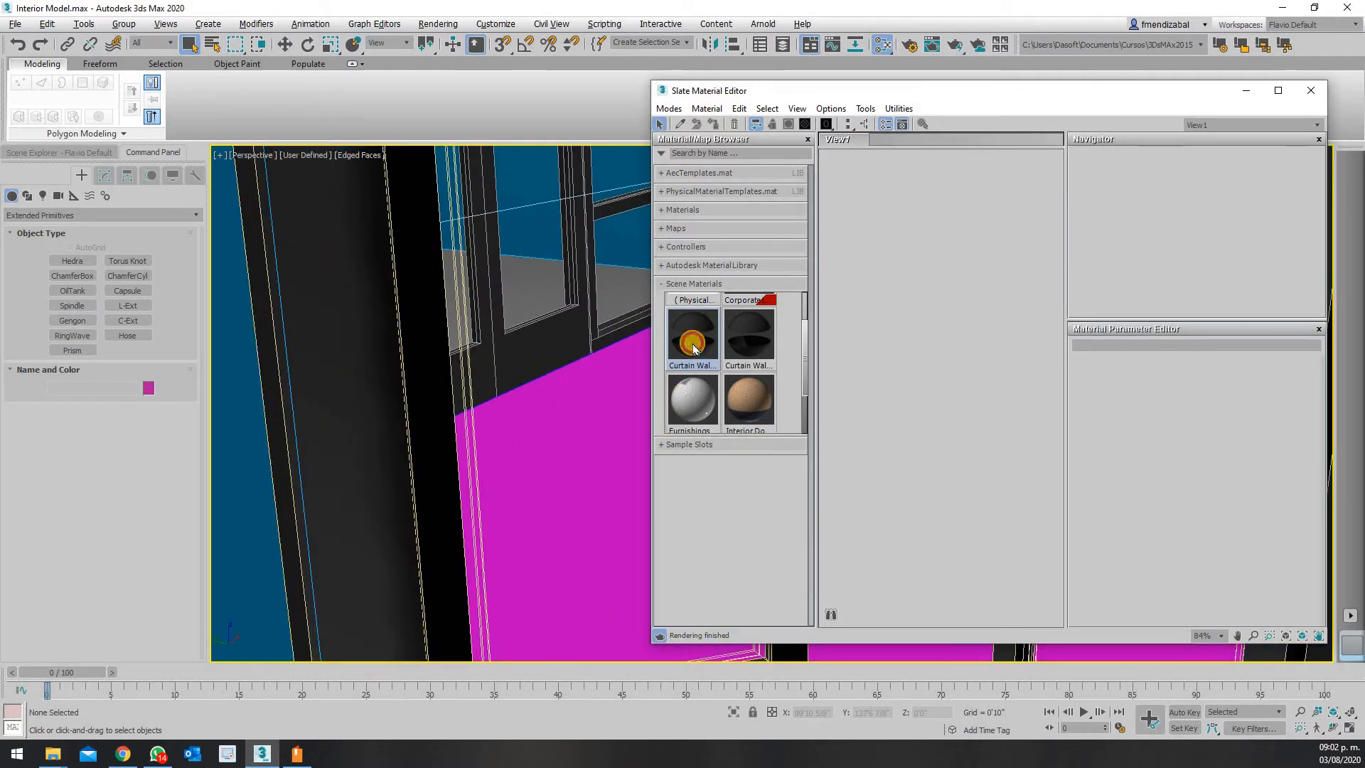
scroll(973, 272, "down", 6)
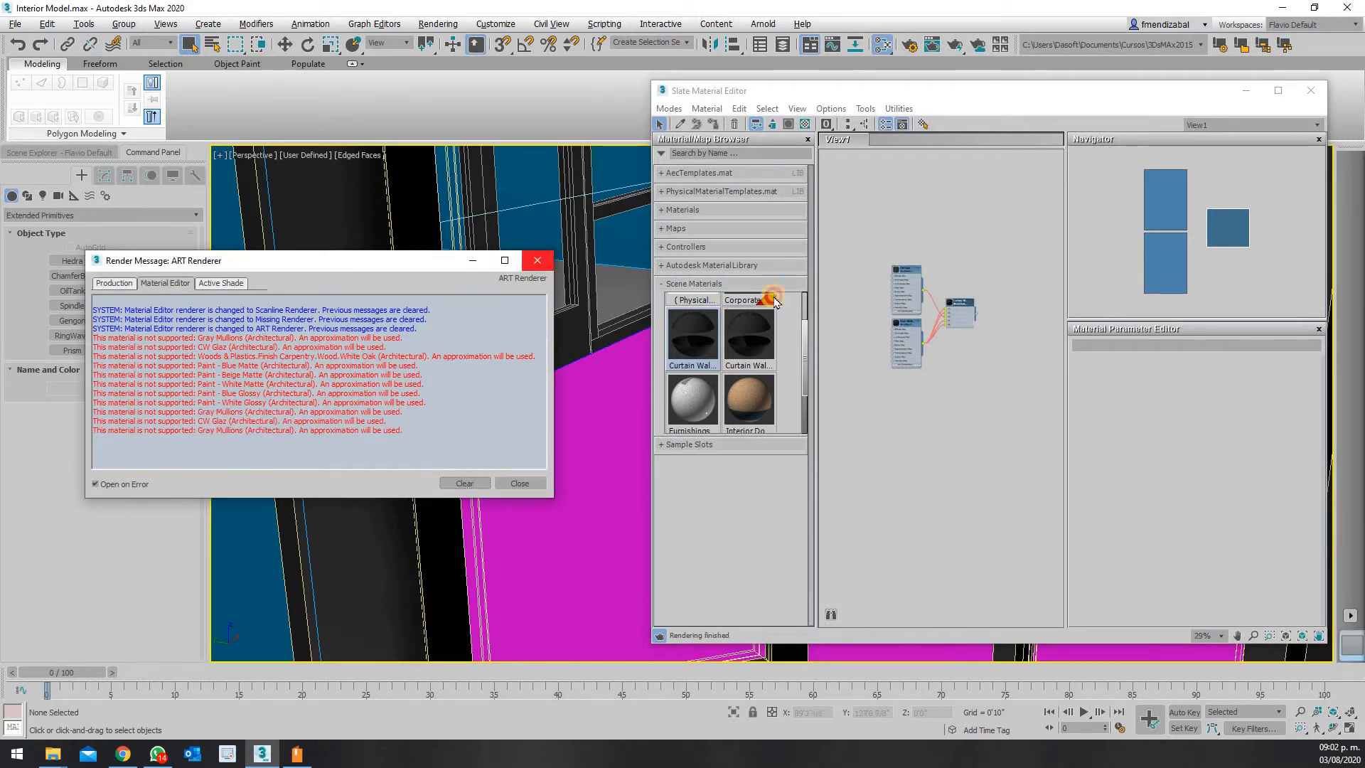
left_click(537, 260)
scroll(924, 309, "up", 3)
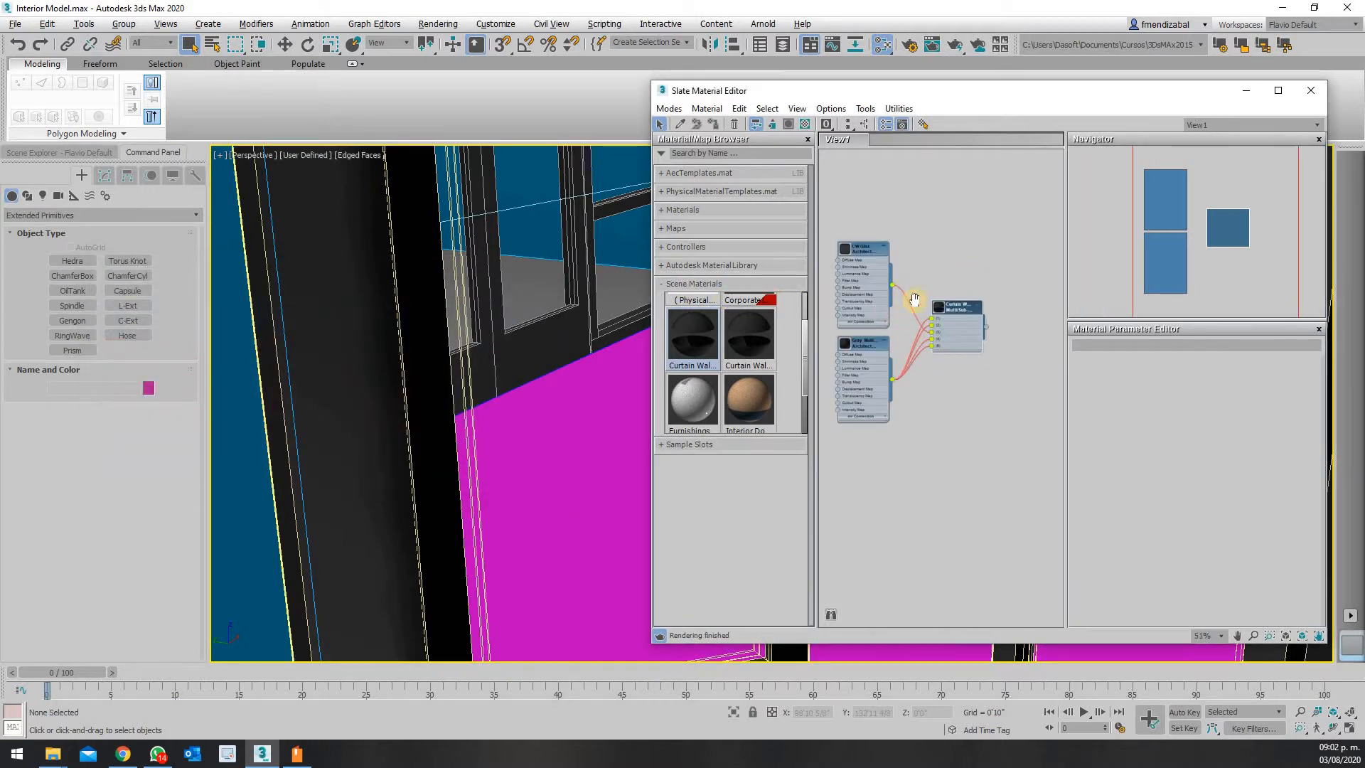
scroll(988, 307, "up", 4)
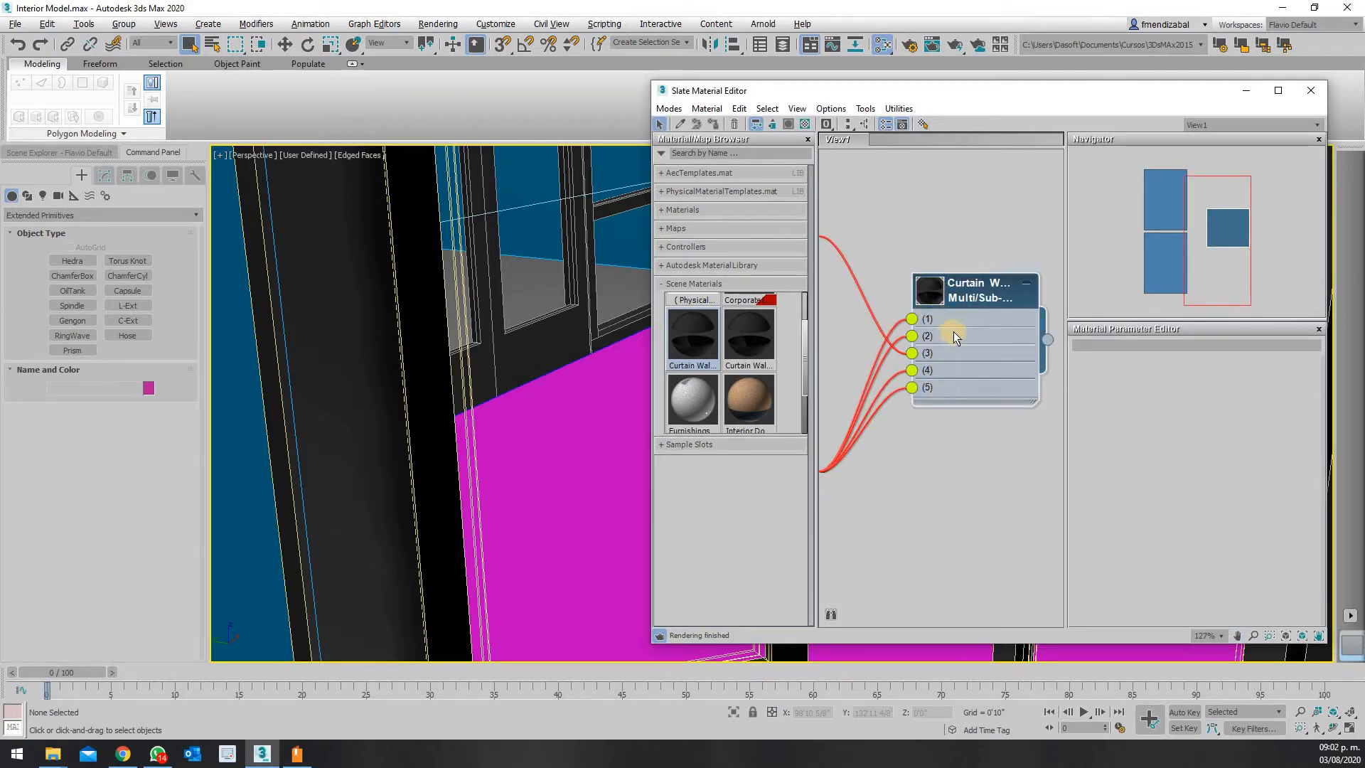
Enable Show Shaded Material in Viewport for the CW Glaz sub-material and dismiss the renderer messages
scroll(953, 335, "down", 3)
middle_click_drag(953, 336, 1022, 342)
left_click(935, 216)
scroll(900, 202, "up", 3)
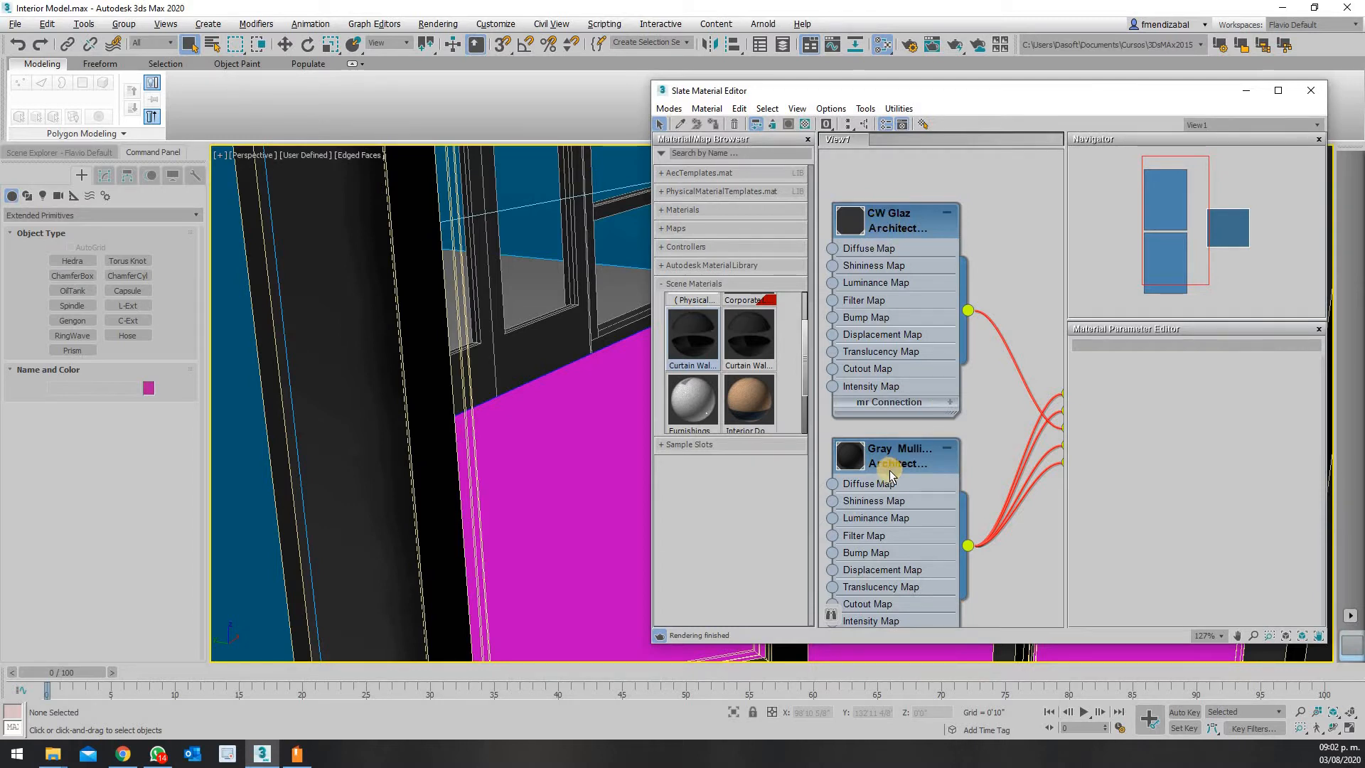
left_click(894, 209)
left_click(789, 125)
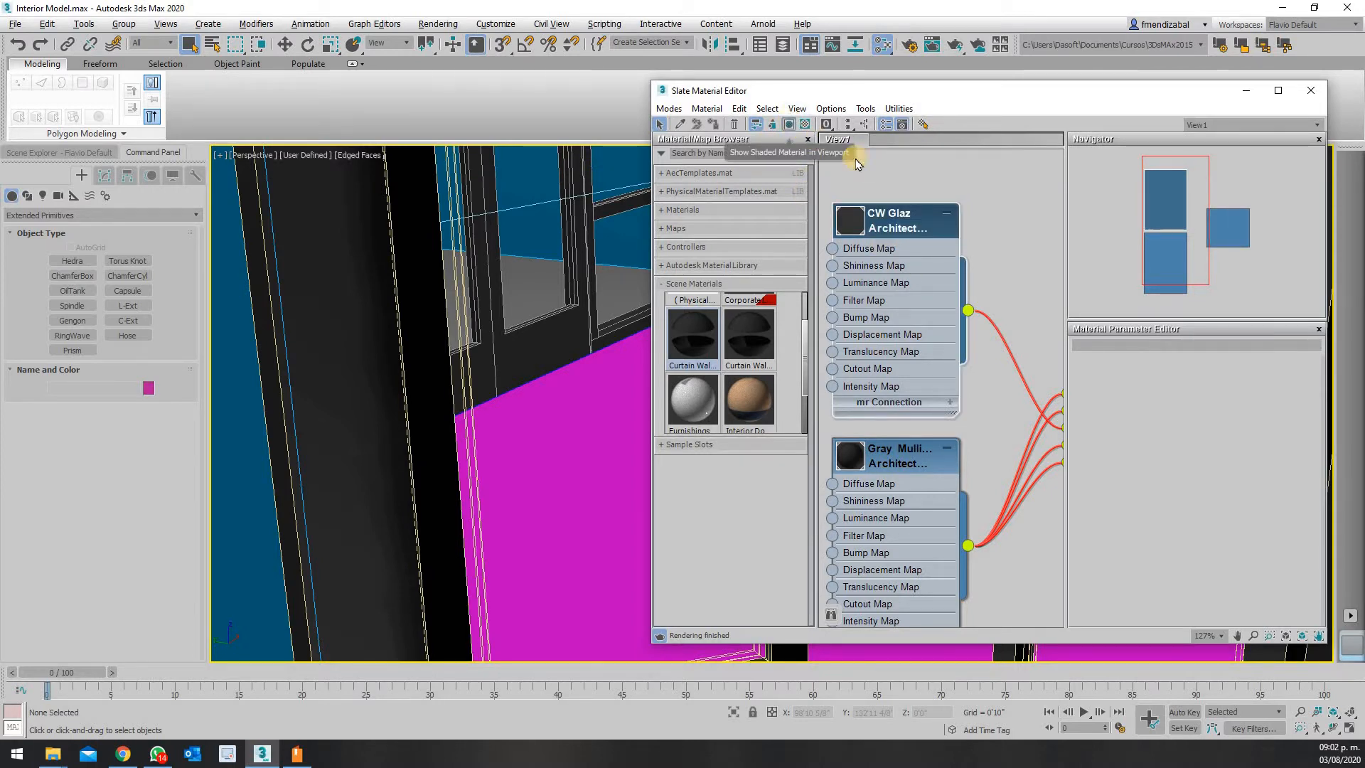
left_click(1018, 284)
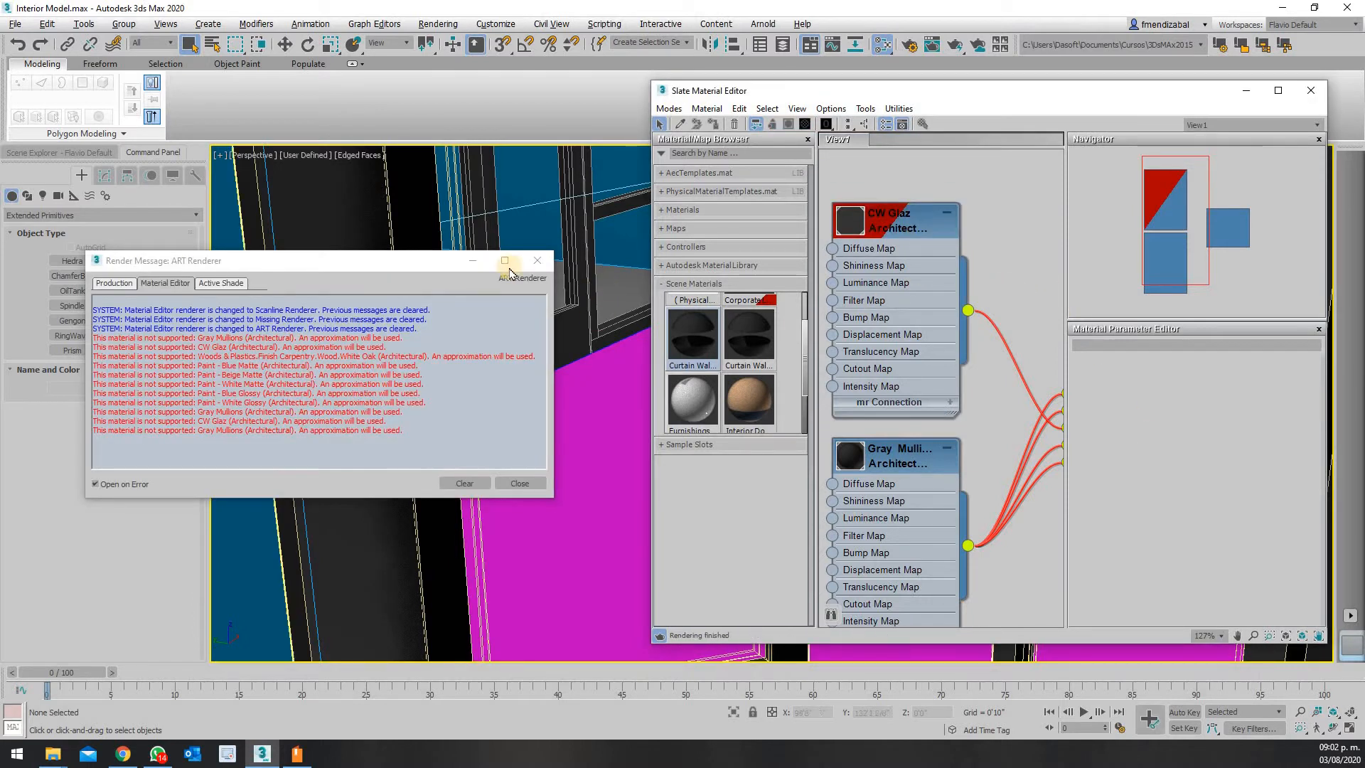
left_click(537, 262)
Display the parameters of the Curtain Wall Doors multi/sub-object material and dismiss the renderer messages
scroll(914, 304, "down", 3)
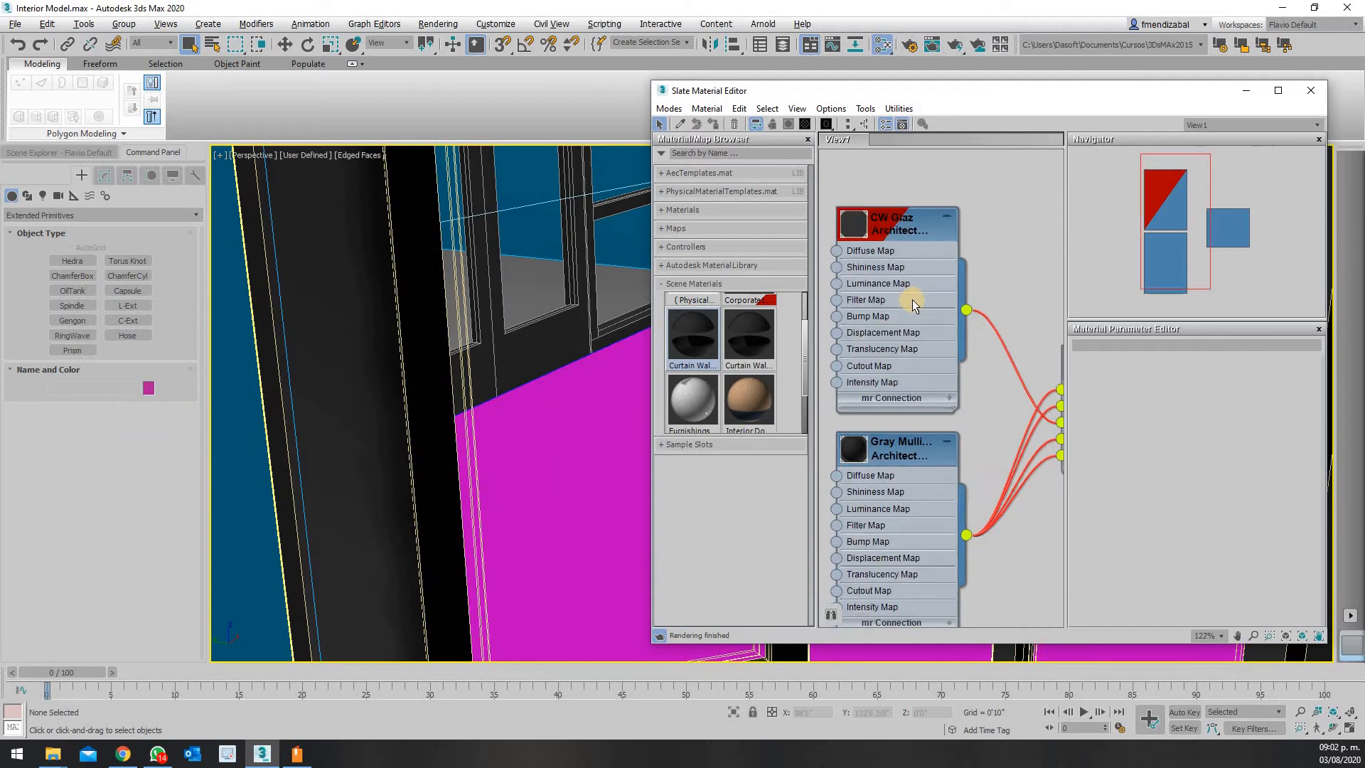
scroll(913, 302, "down", 3)
scroll(918, 363, "up", 6)
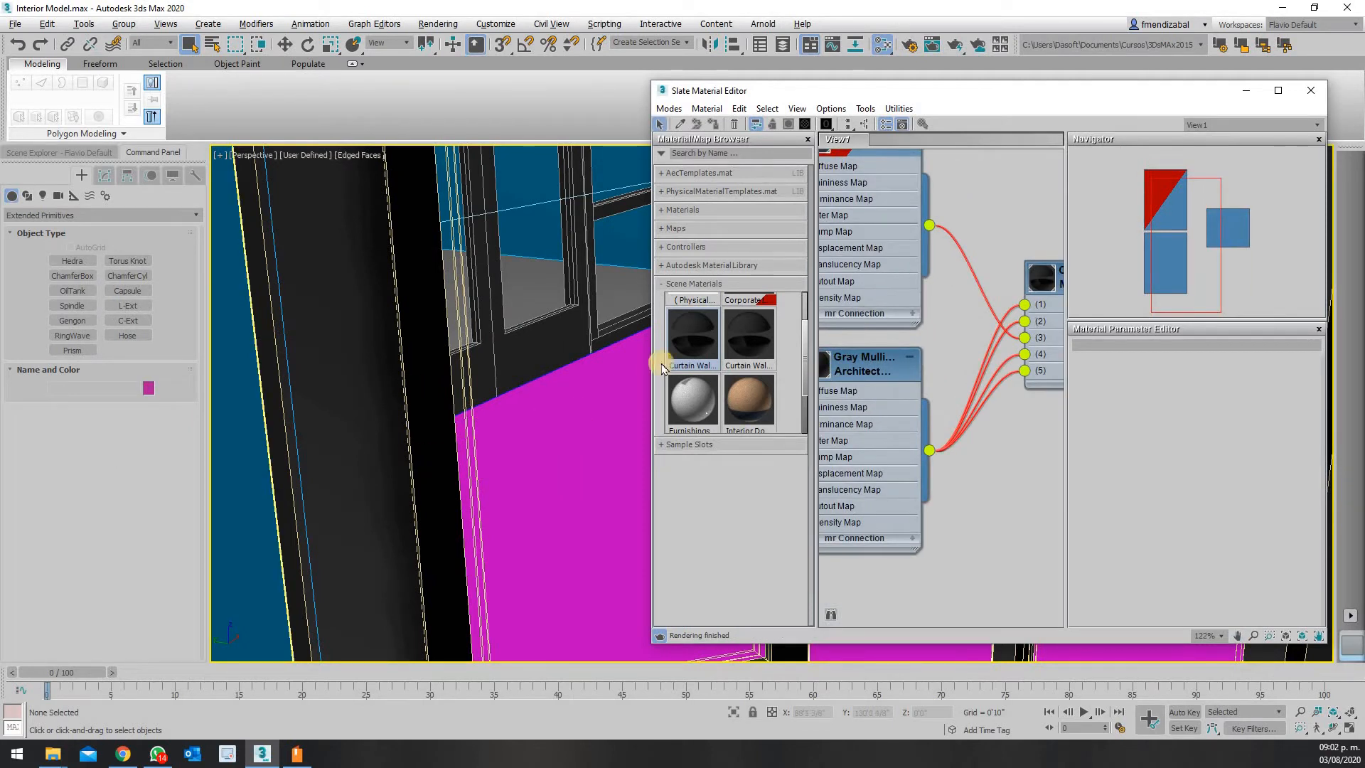
scroll(679, 356, "down", 1)
scroll(889, 348, "down", 2)
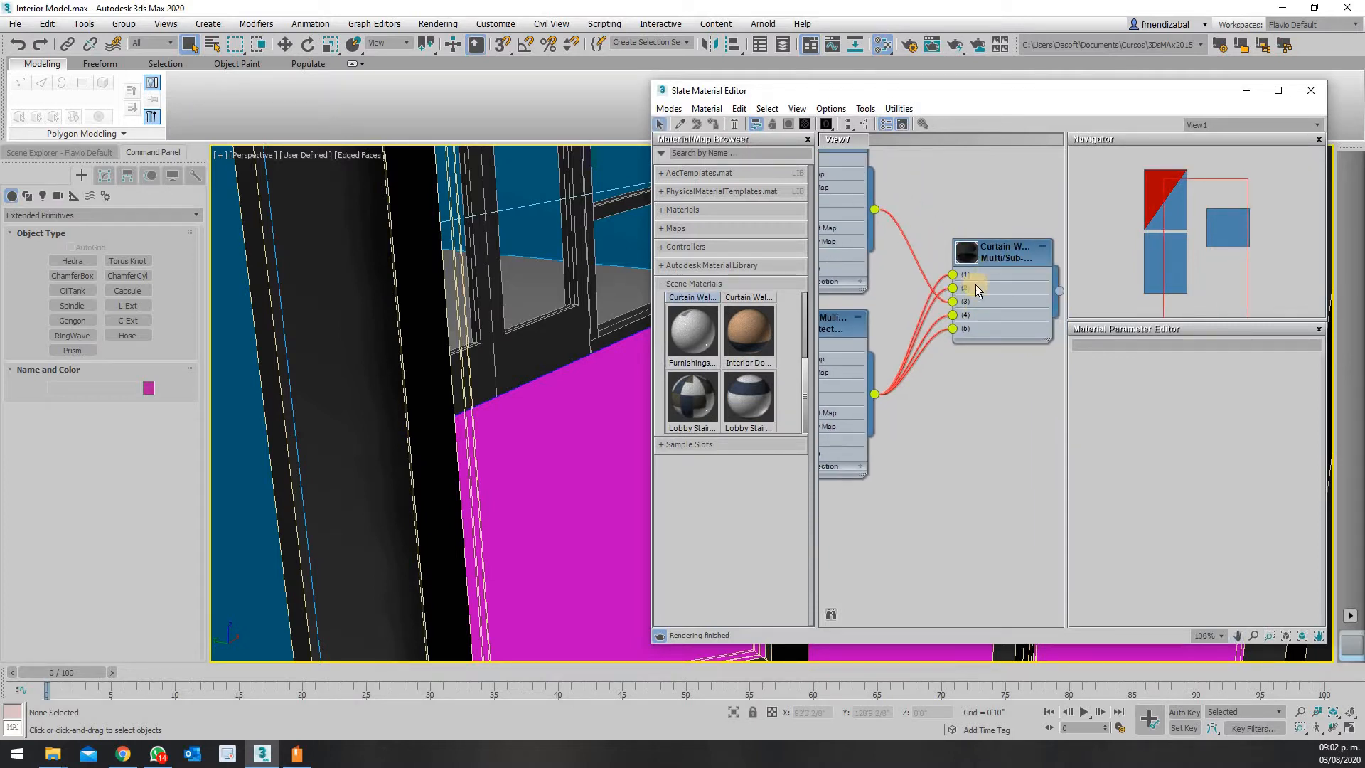
left_click(997, 258)
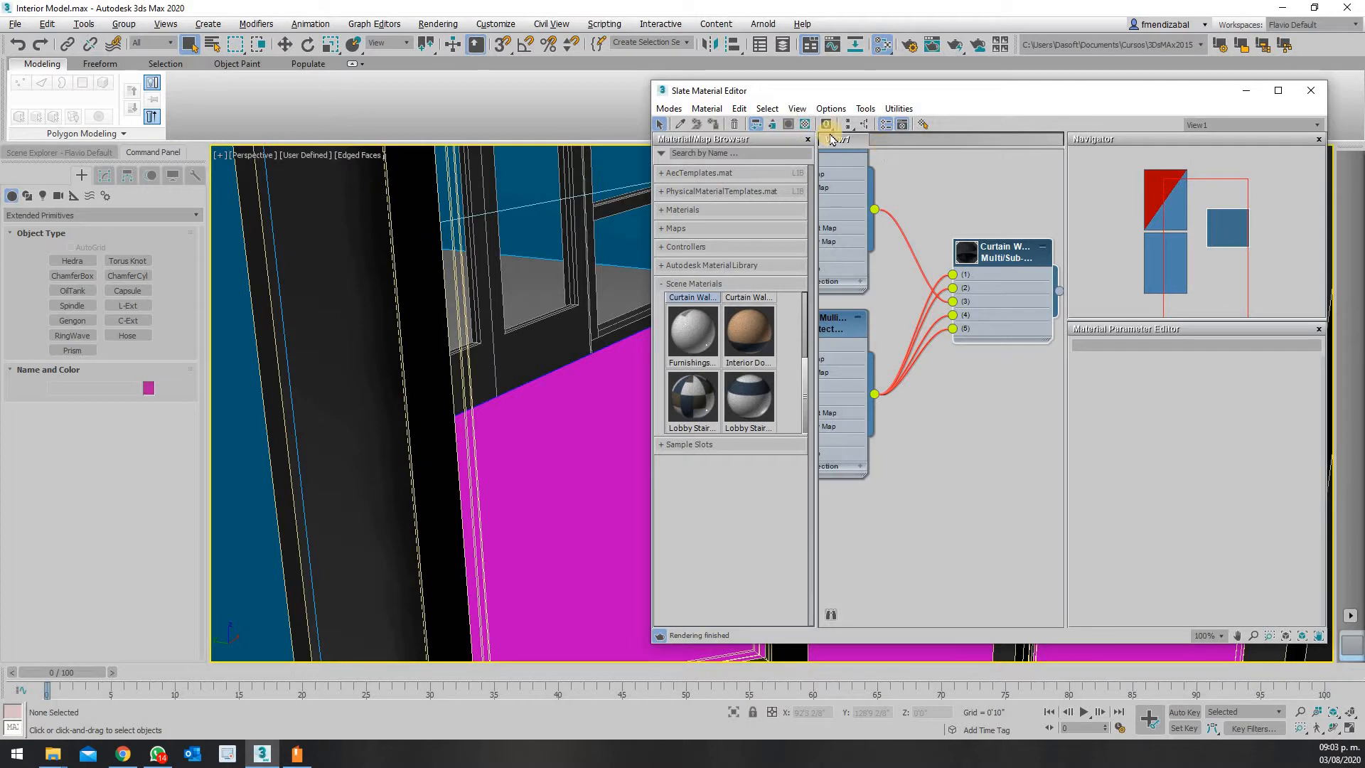
left_click(1006, 256)
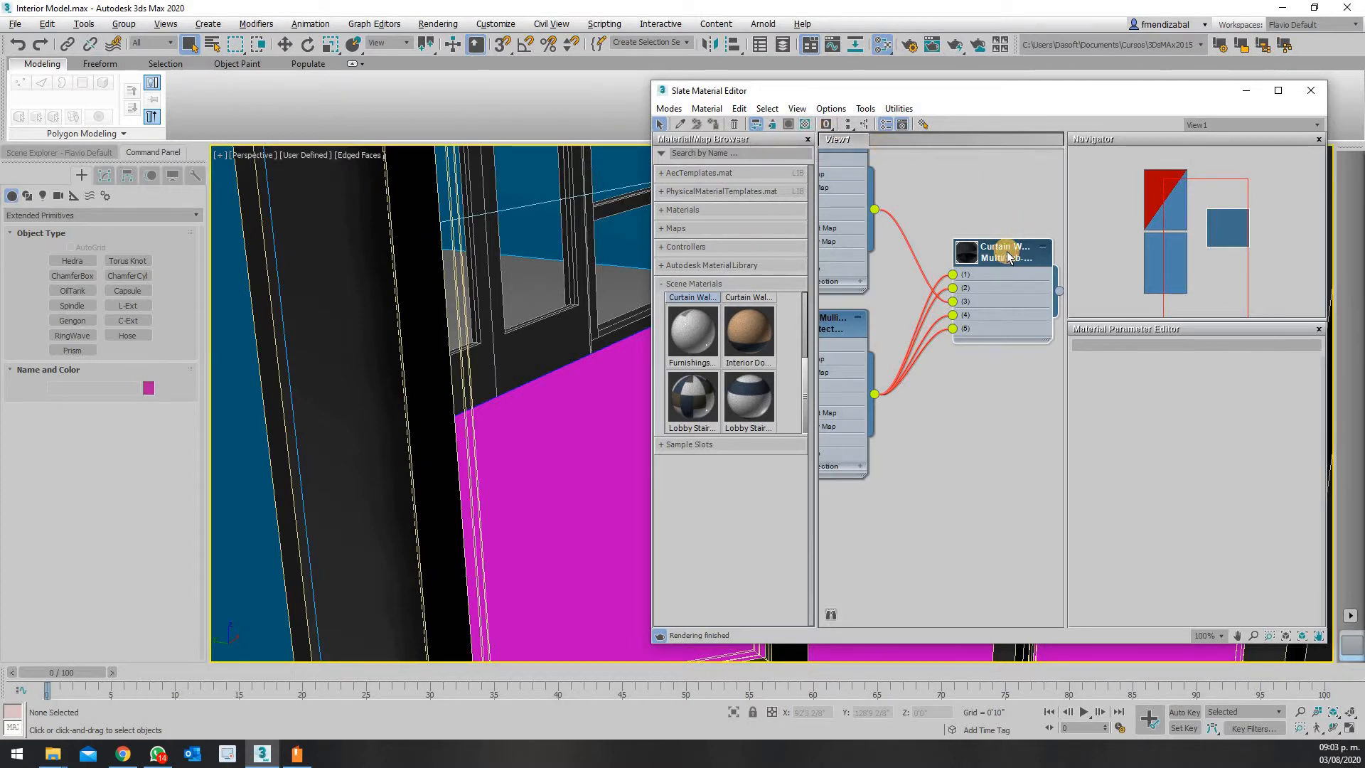
left_click(542, 264)
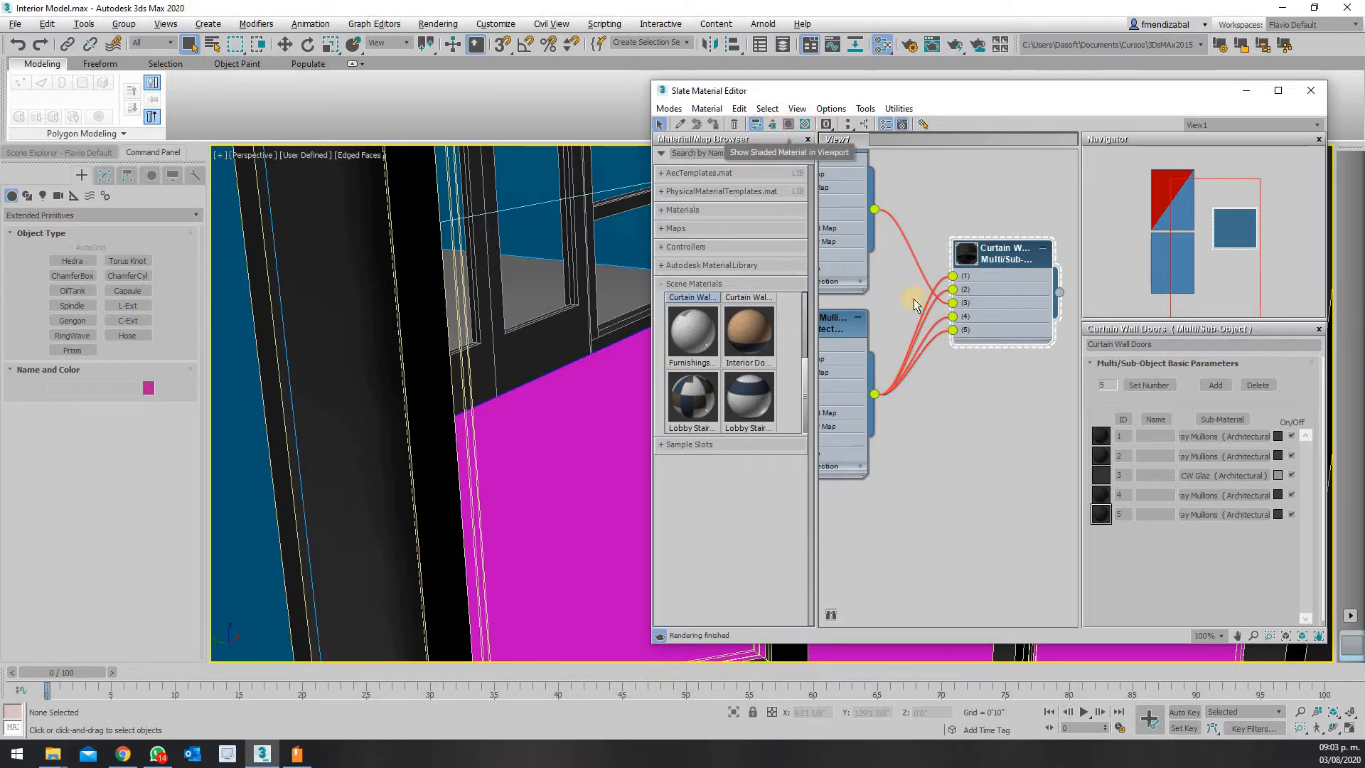
scroll(1025, 349, "down", 3)
middle_click_drag(1015, 387, 1021, 386)
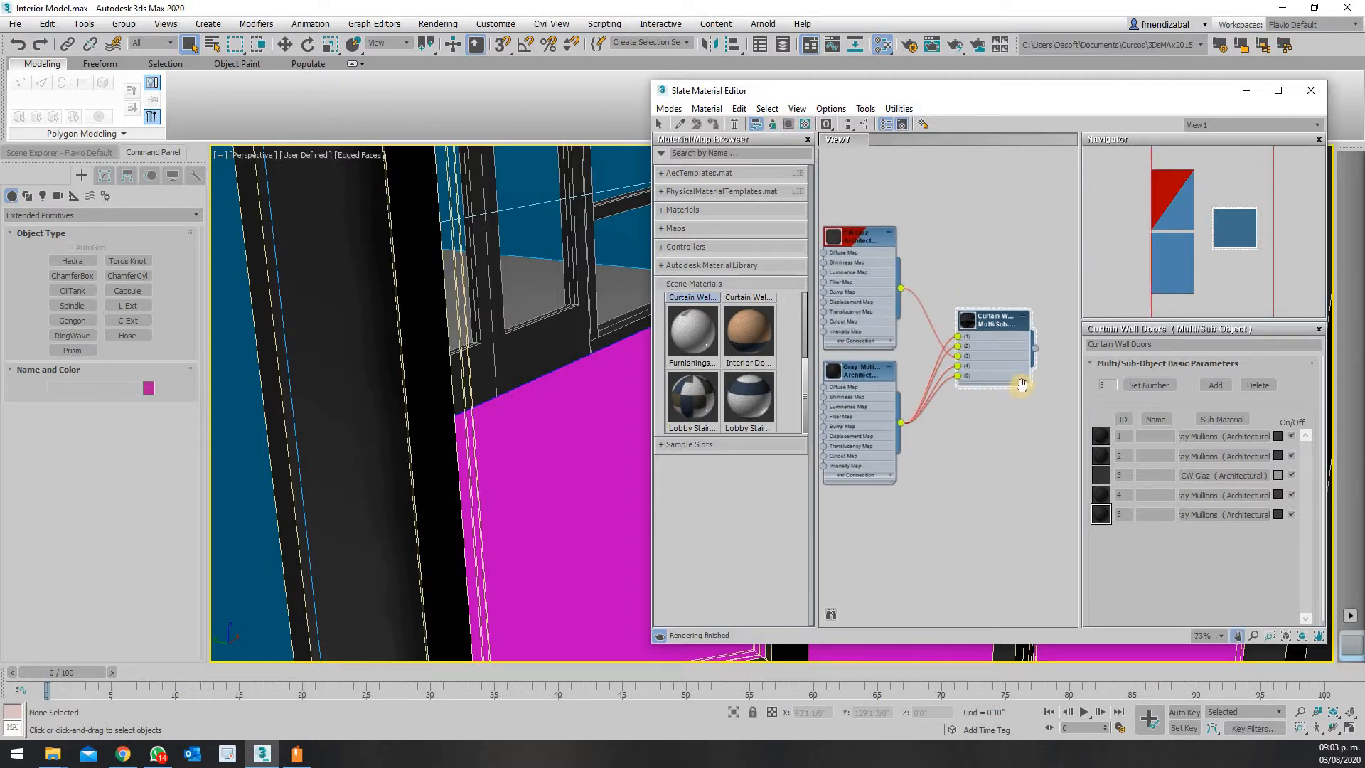
Create a new node view named View2 in the Slate Material Editor
right_click(845, 146)
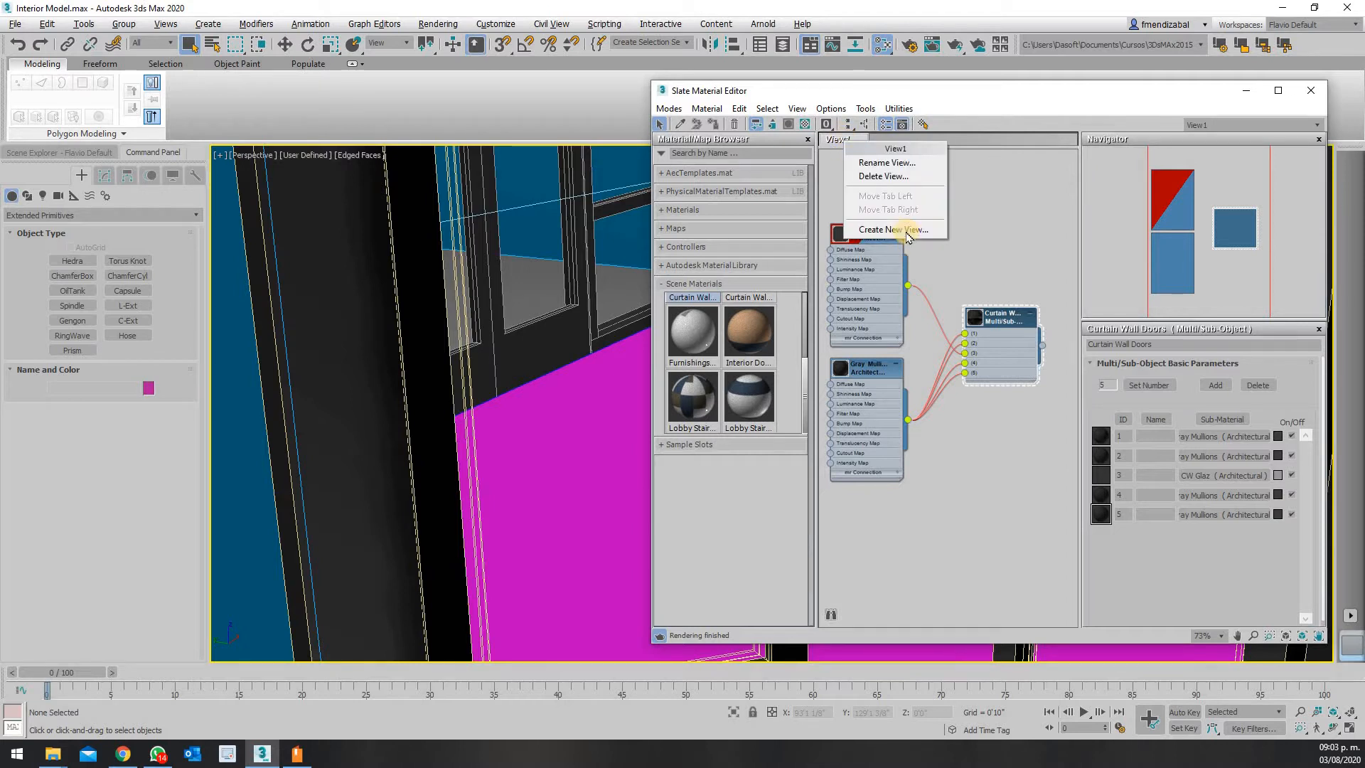
left_click(906, 231)
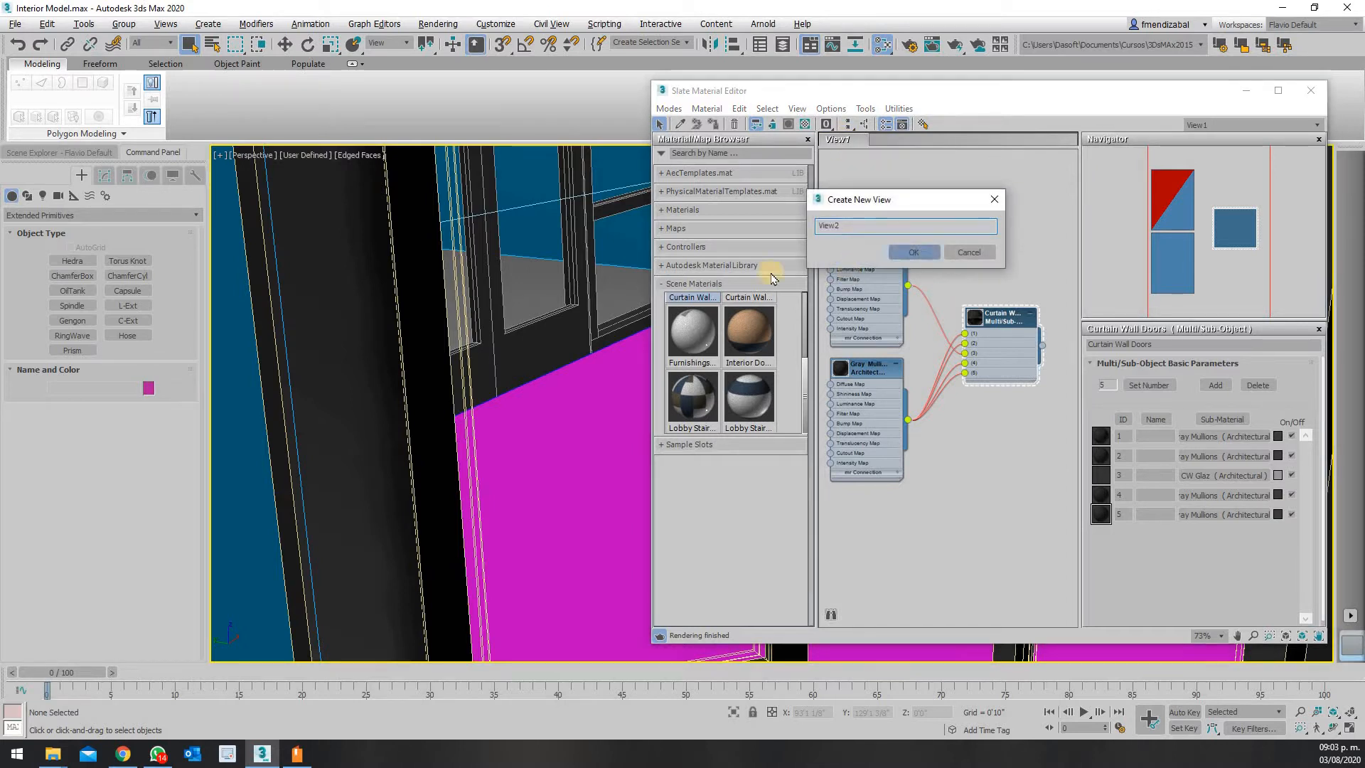
key("Return")
Load the Door-Template multi/sub-object material from the AecTemplates.mat library into View2
left_click(700, 169)
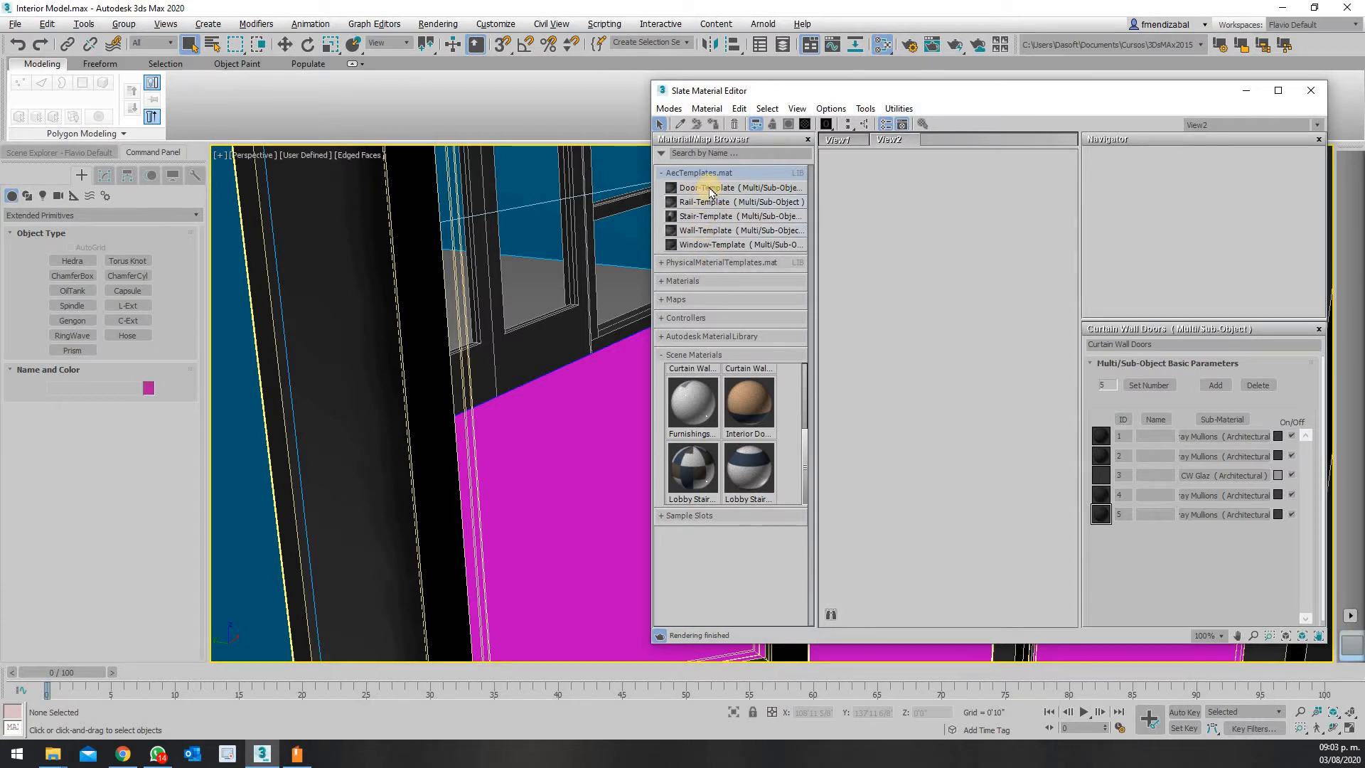
double_click(710, 191)
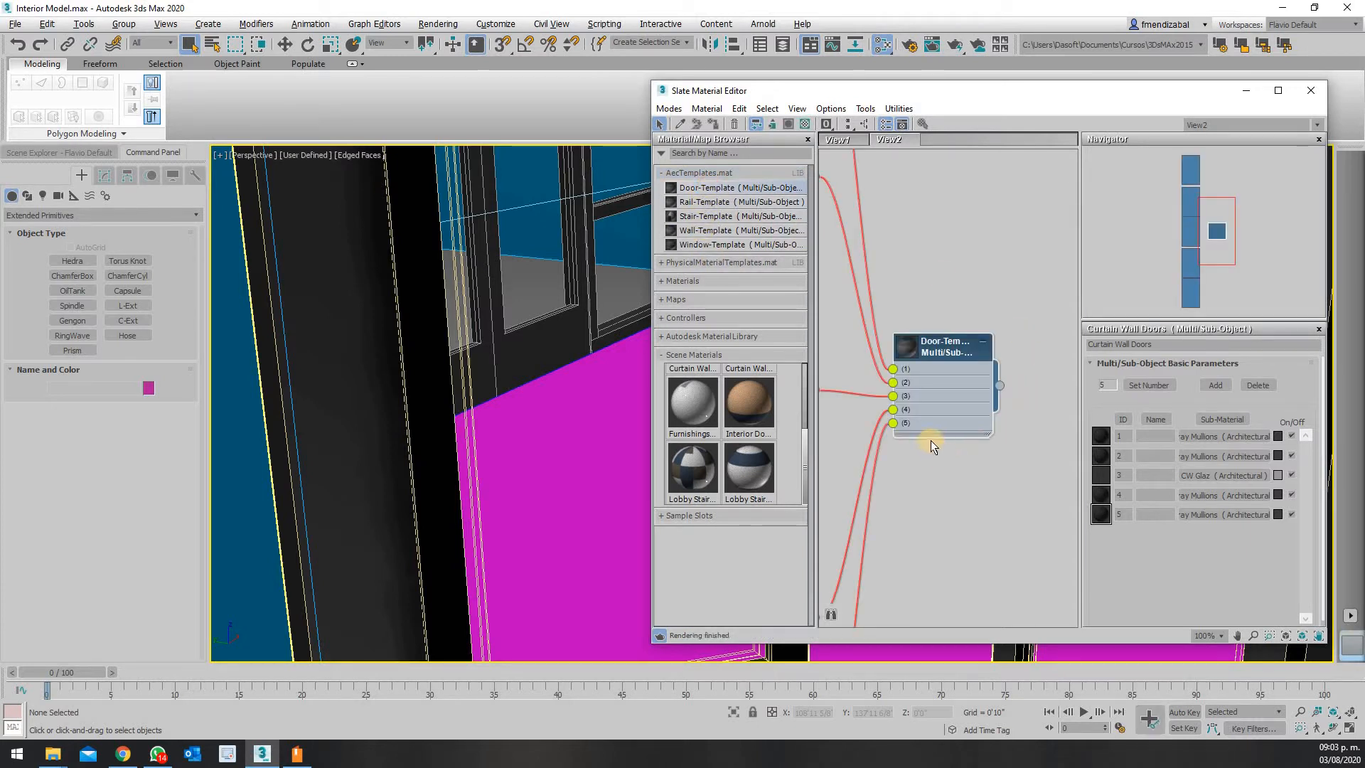
scroll(1000, 416, "down", 5)
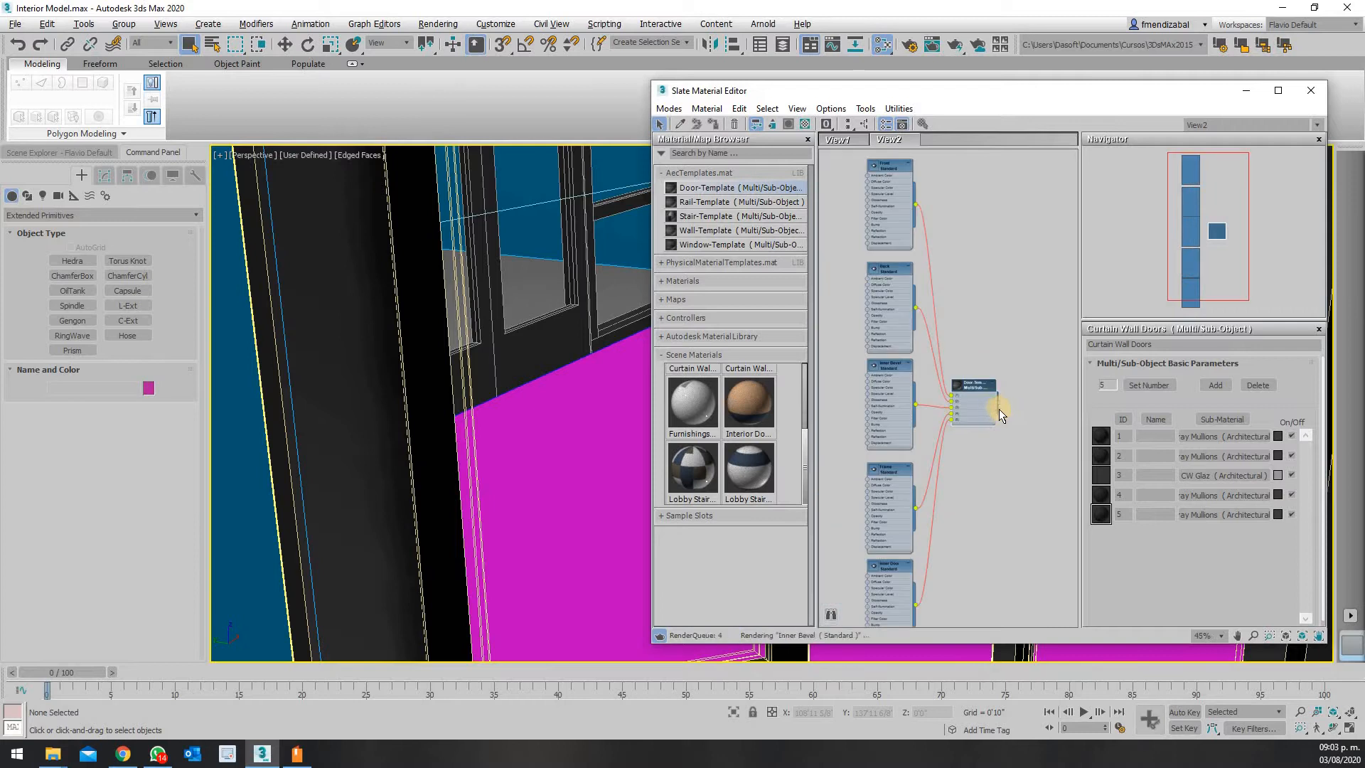
Examine the Door-Template sub-materials, from Front and Back through Inner Bevel, Frame and Inner Door, and their connections to the parent material
middle_click_drag(939, 311, 972, 396)
scroll(981, 276, "up", 3)
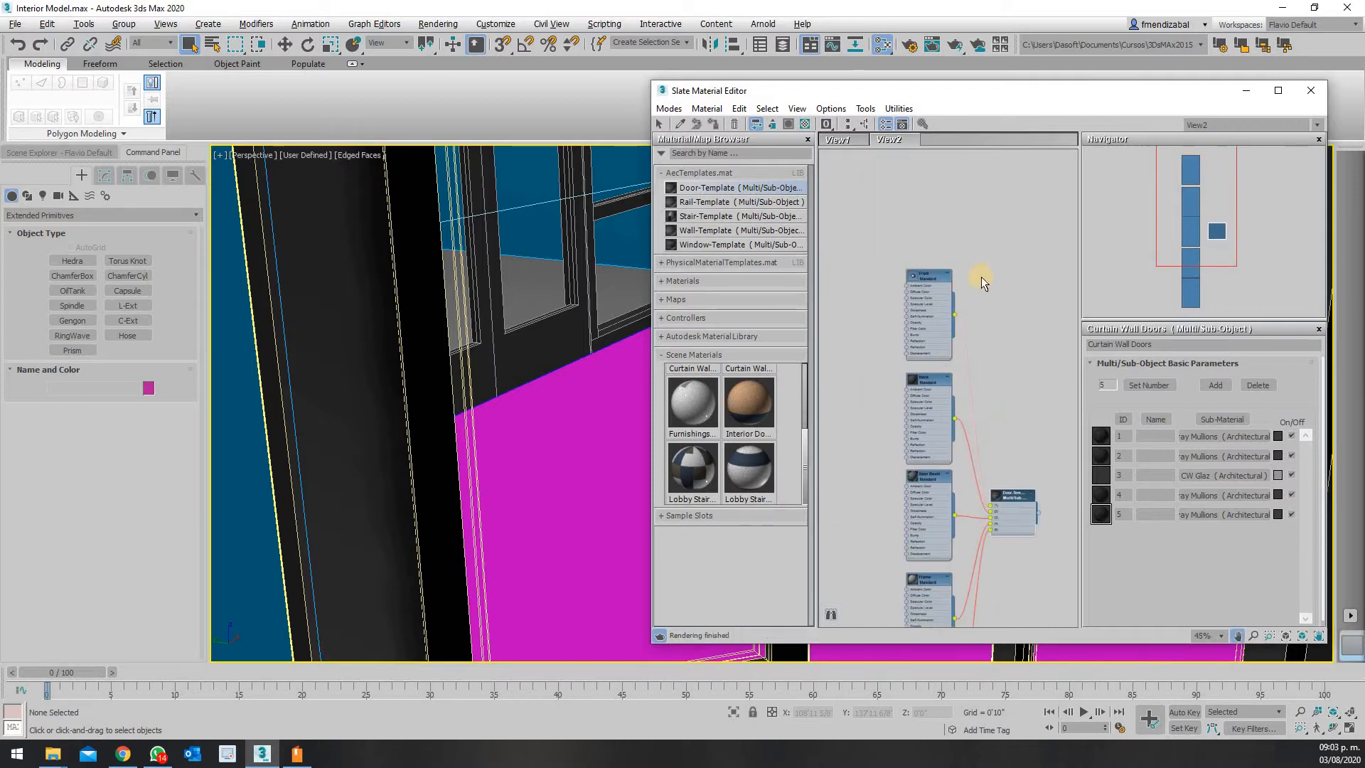
scroll(941, 274, "up", 2)
scroll(941, 274, "up", 2)
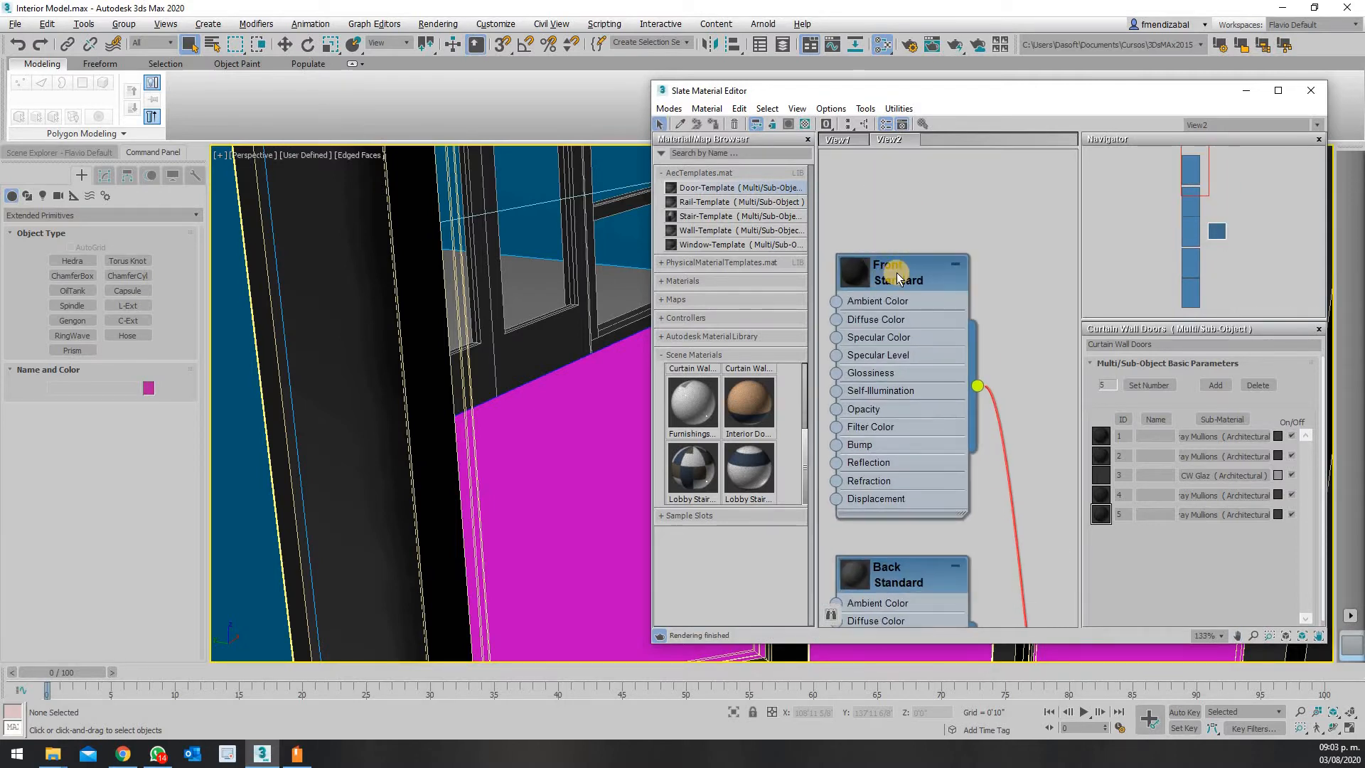
middle_click_drag(931, 384, 945, 165)
middle_click_drag(912, 347, 864, 142)
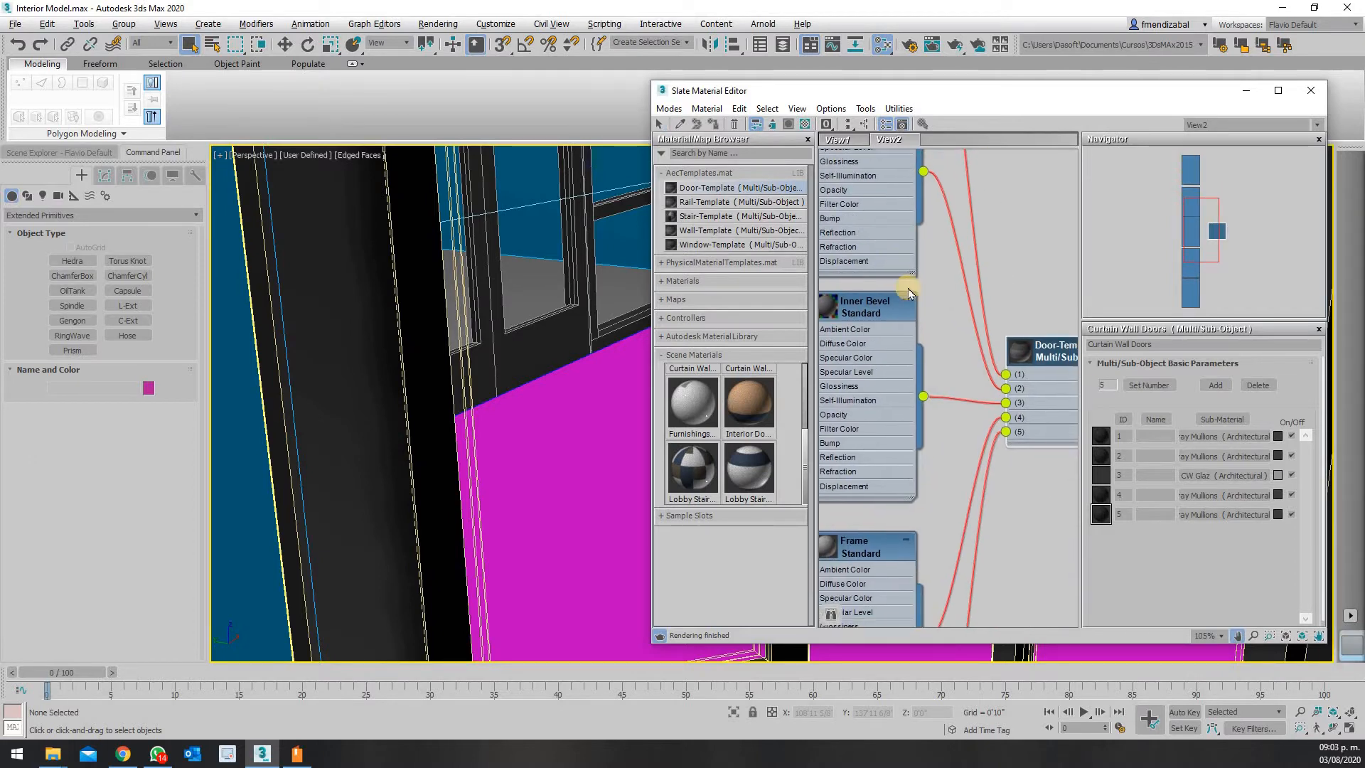
scroll(979, 393, "up", 1)
middle_click_drag(1023, 369, 1063, 354)
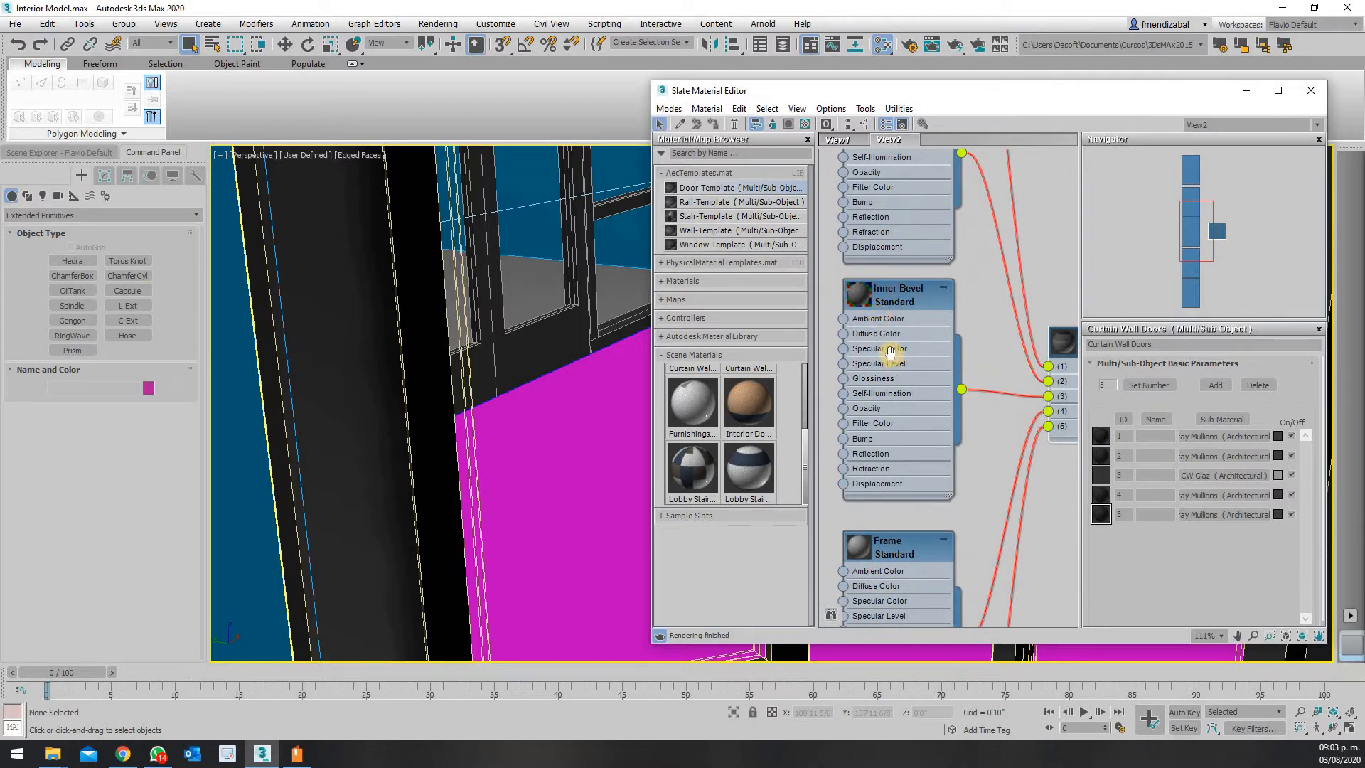
middle_click_drag(890, 352, 856, 304)
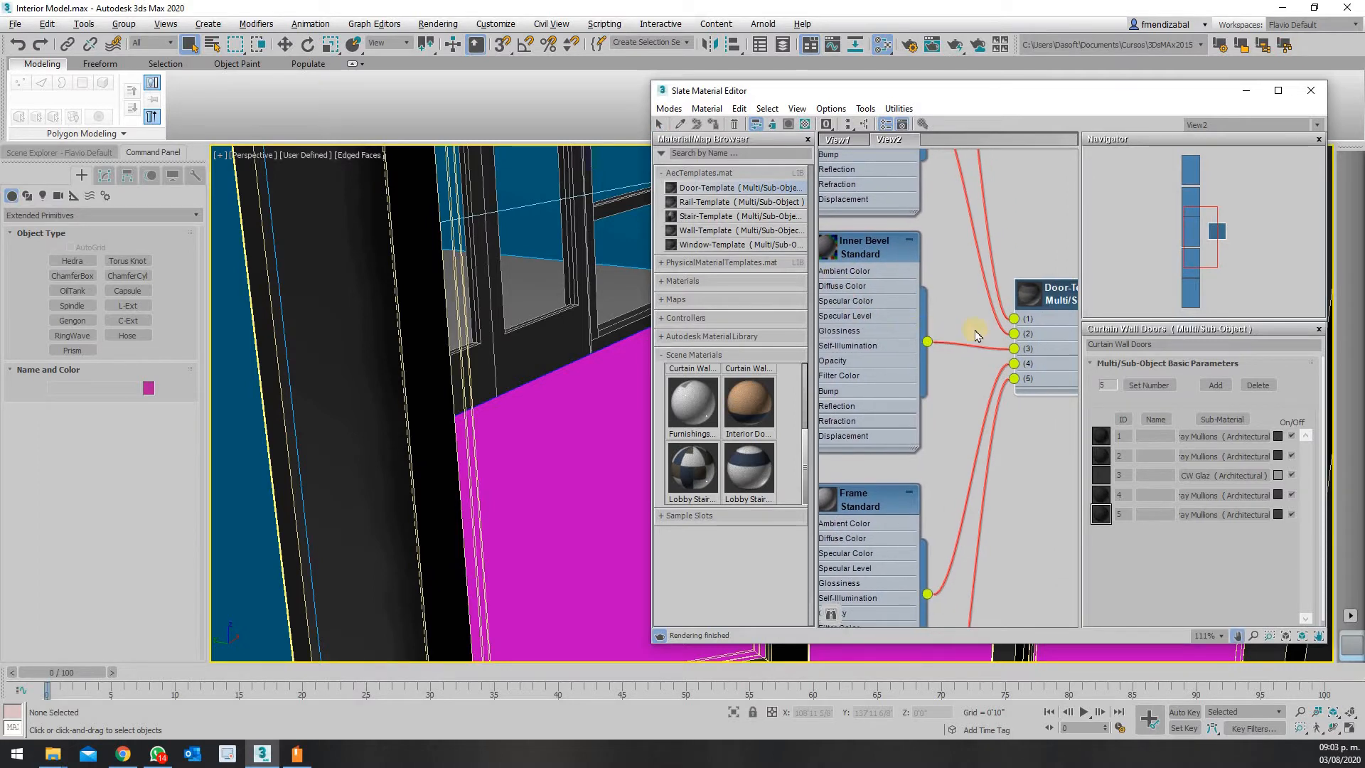
right_click(927, 408)
left_click(974, 365)
middle_click_drag(983, 254, 997, 101)
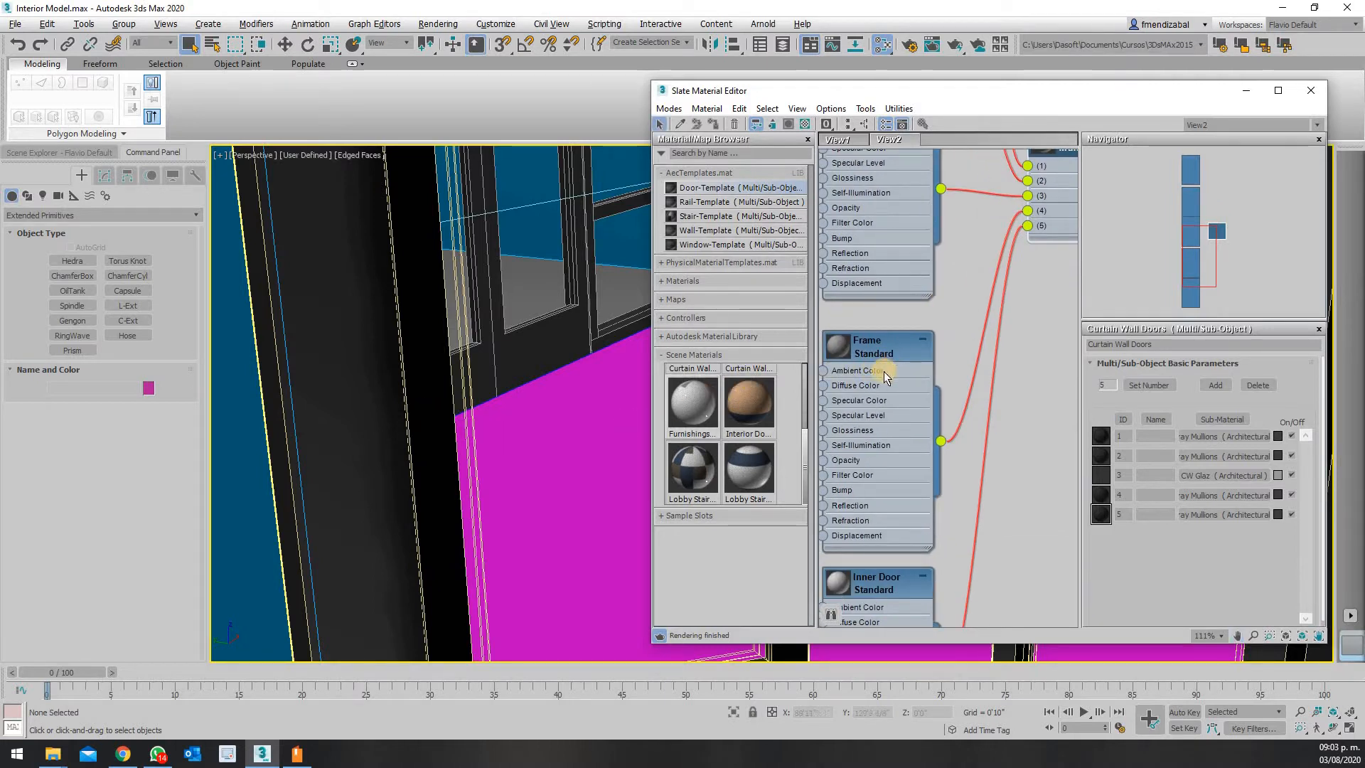
mouse_move(920, 324)
middle_mouse_down()
mouse_move(936, 234)
mouse_move(923, 297)
middle_mouse_up()
scroll(906, 355, "up", 1)
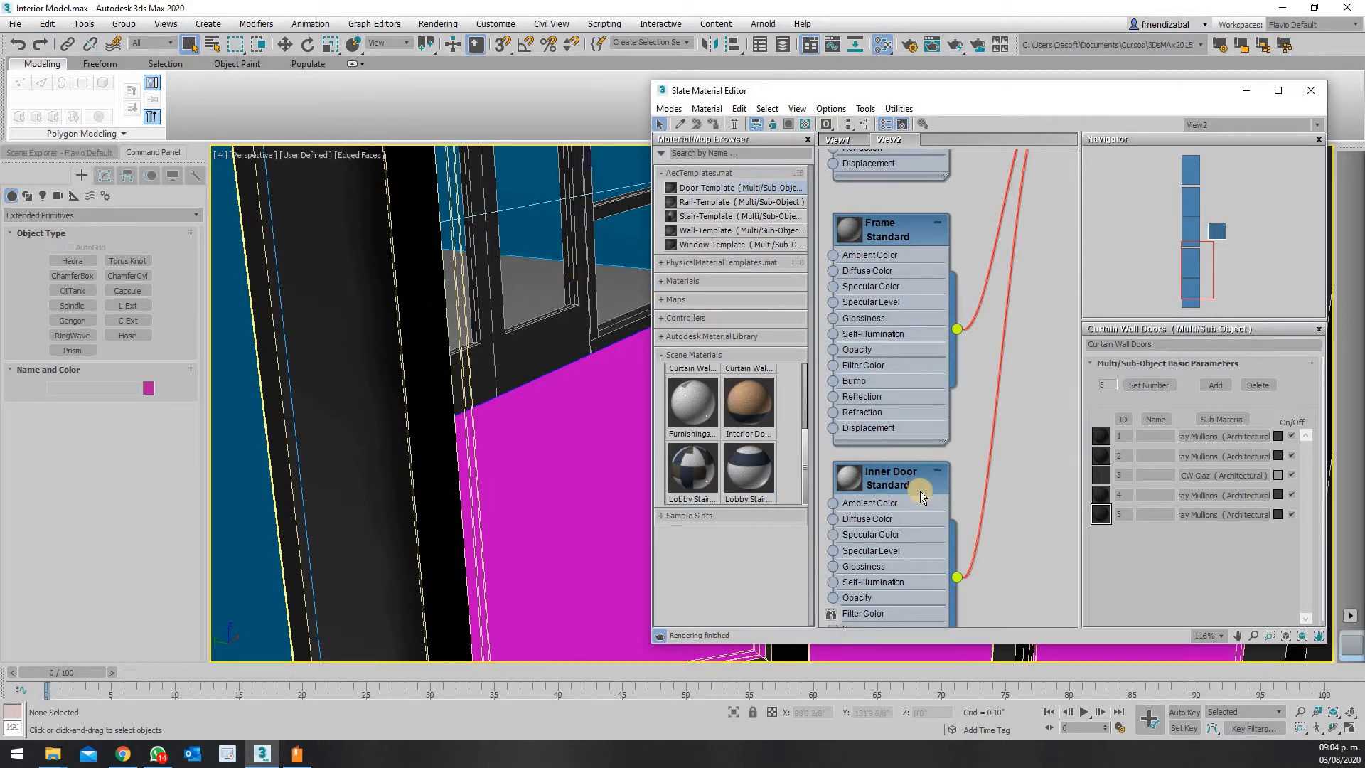
scroll(920, 491, "down", 10)
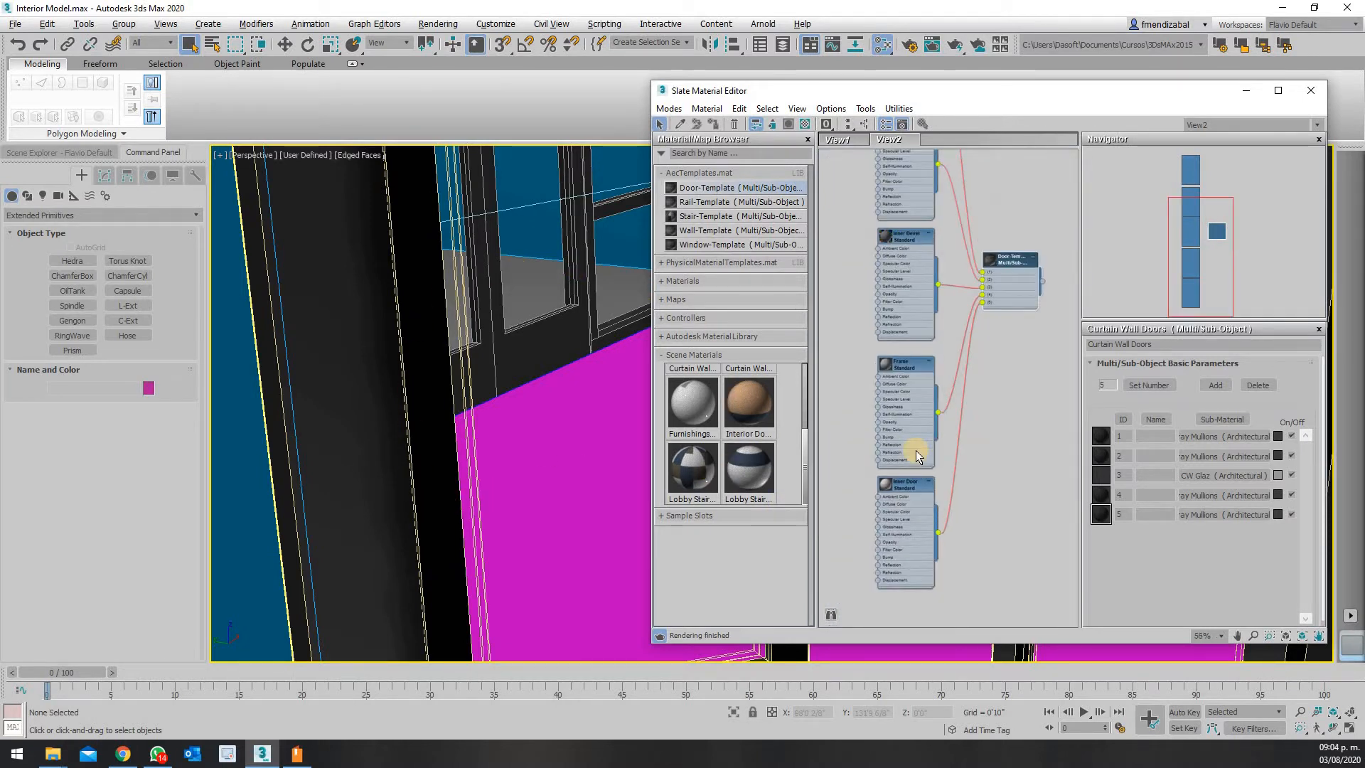
scroll(965, 296, "up", 2)
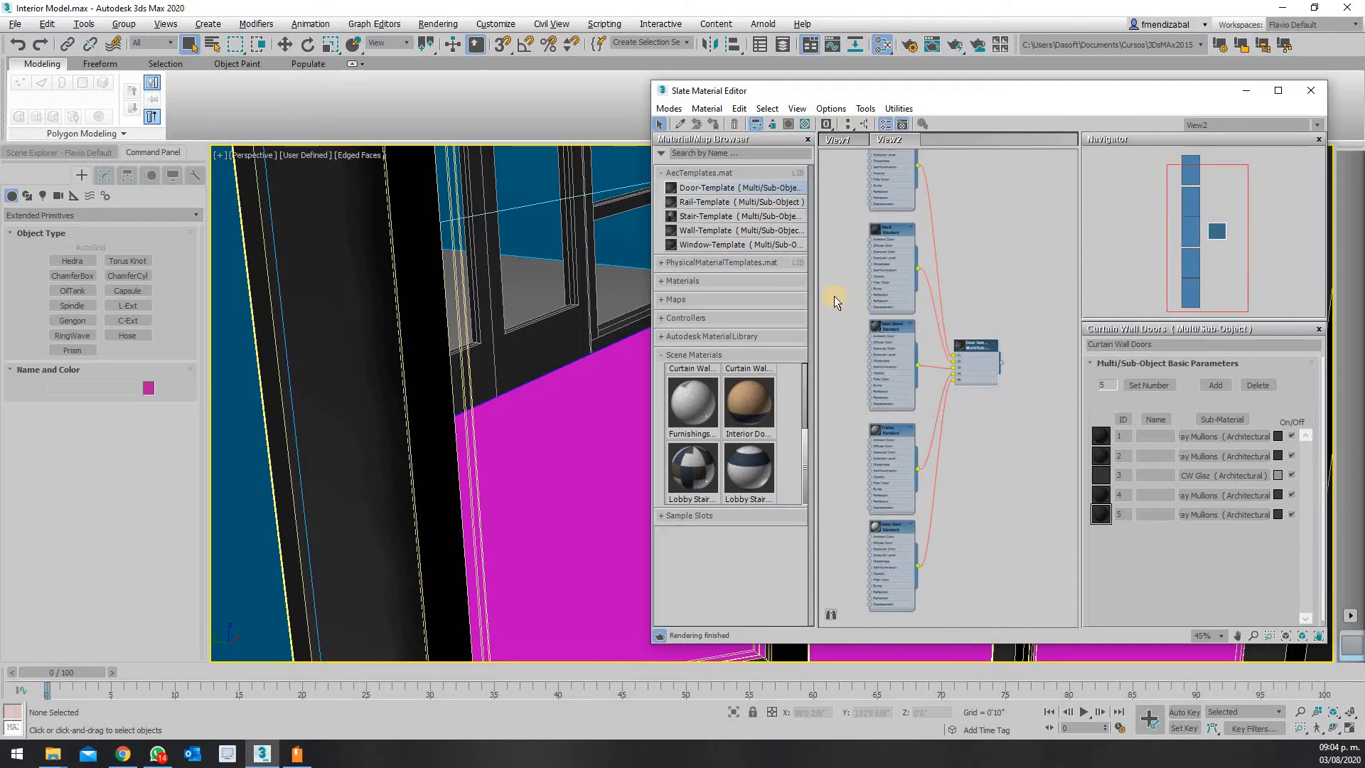
Return to View1, display the CW Glaz Architectural material's parameters and enlarge its node preview
left_click(833, 140)
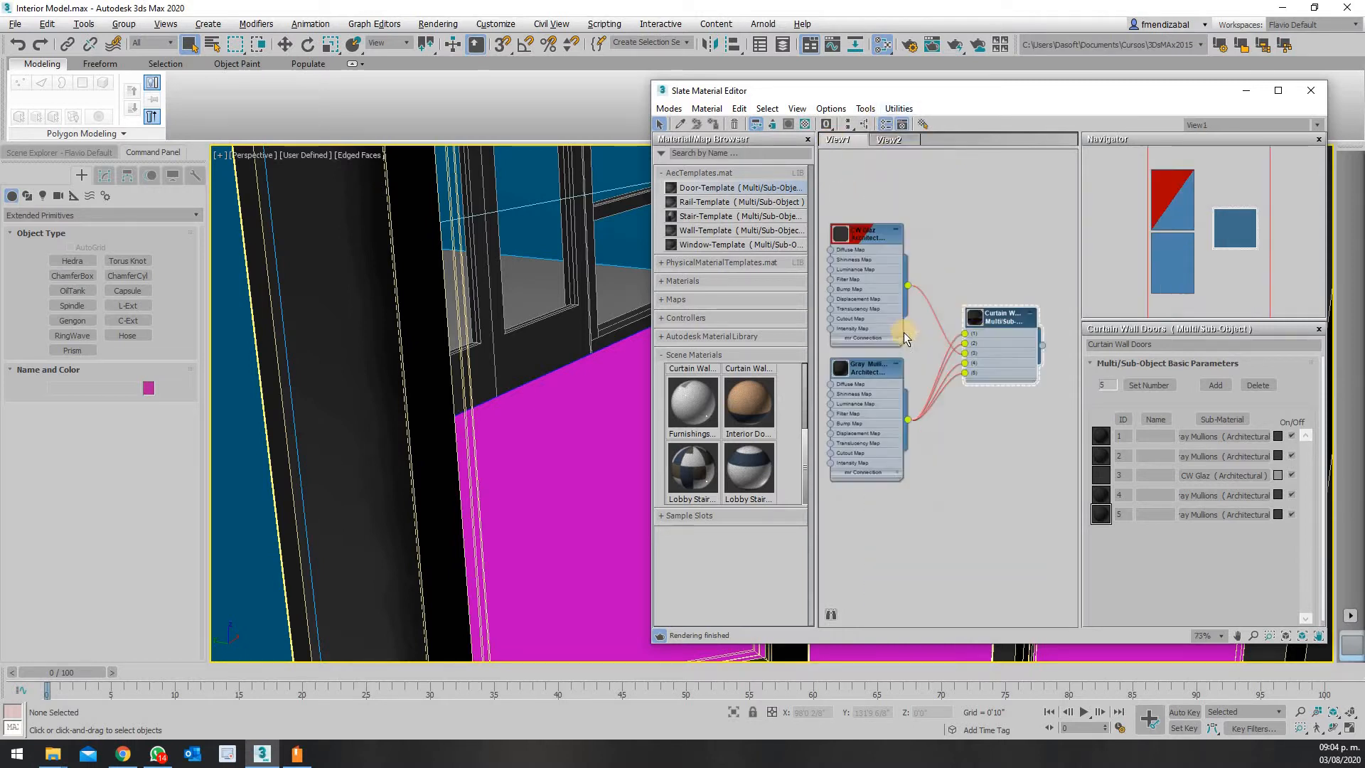
left_click(1017, 369)
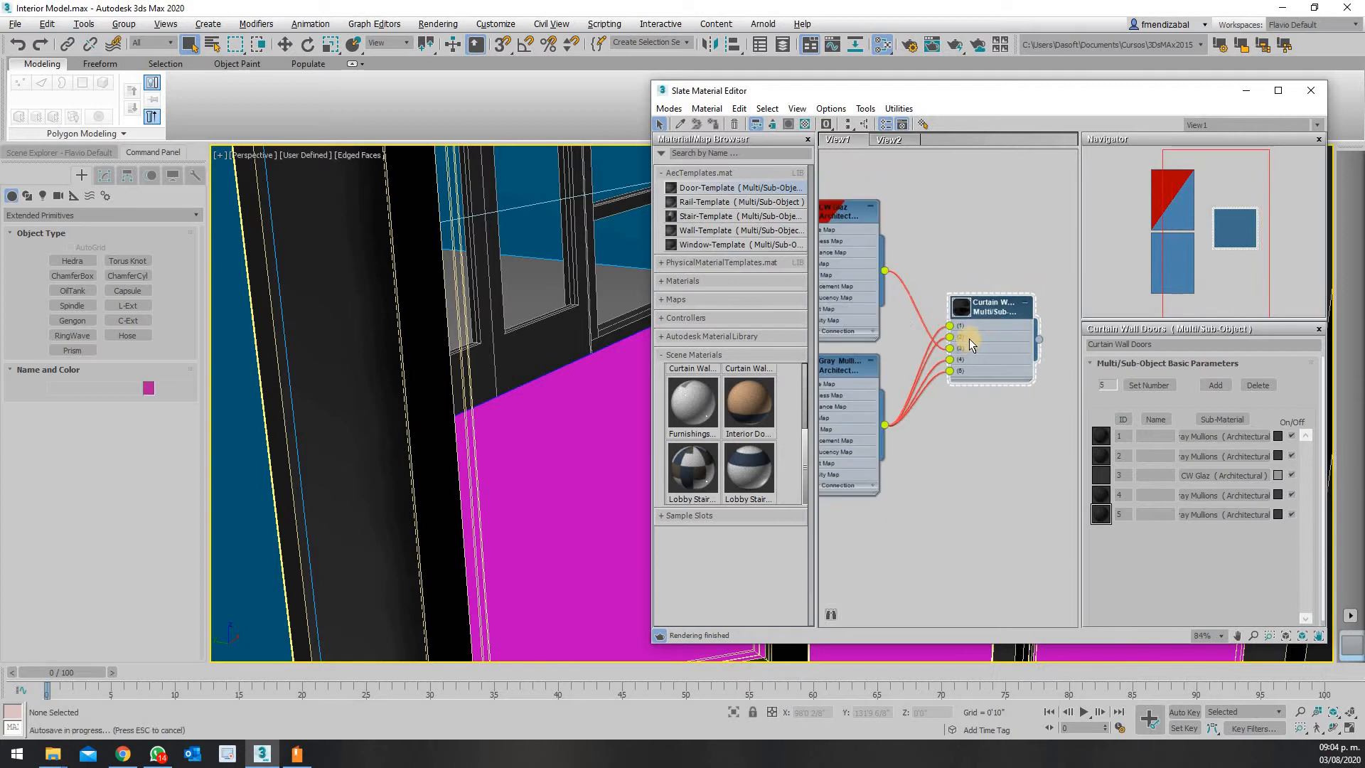
scroll(903, 307, "down", 1)
scroll(841, 277, "up", 3)
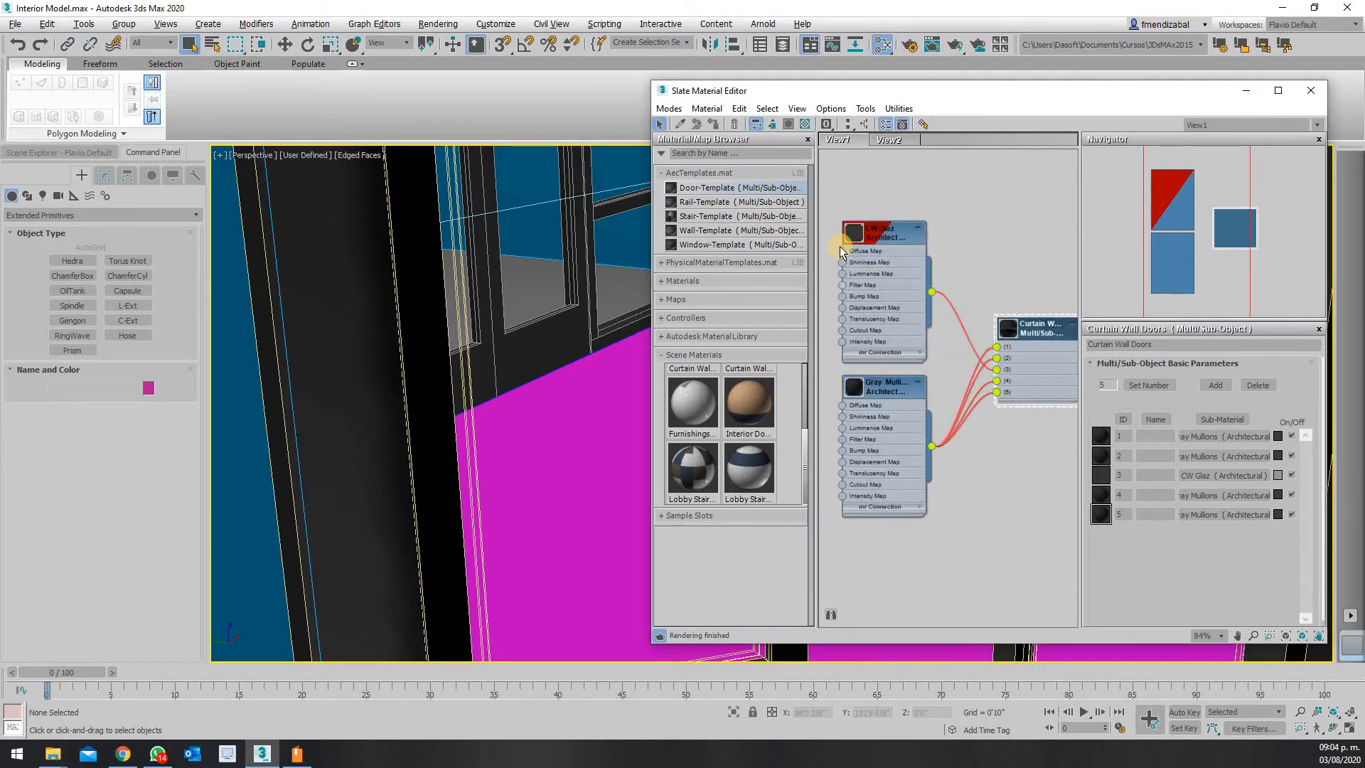
scroll(839, 251, "up", 1)
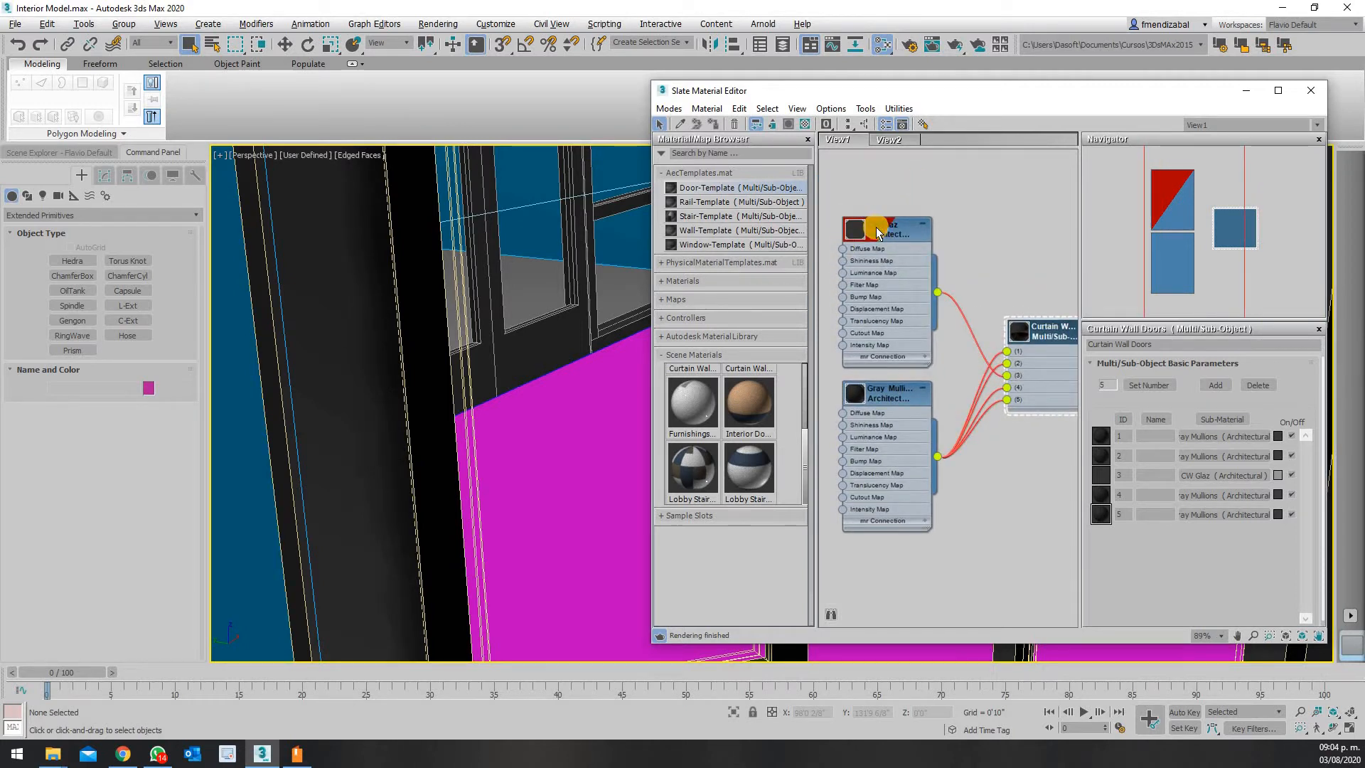
double_click(878, 232)
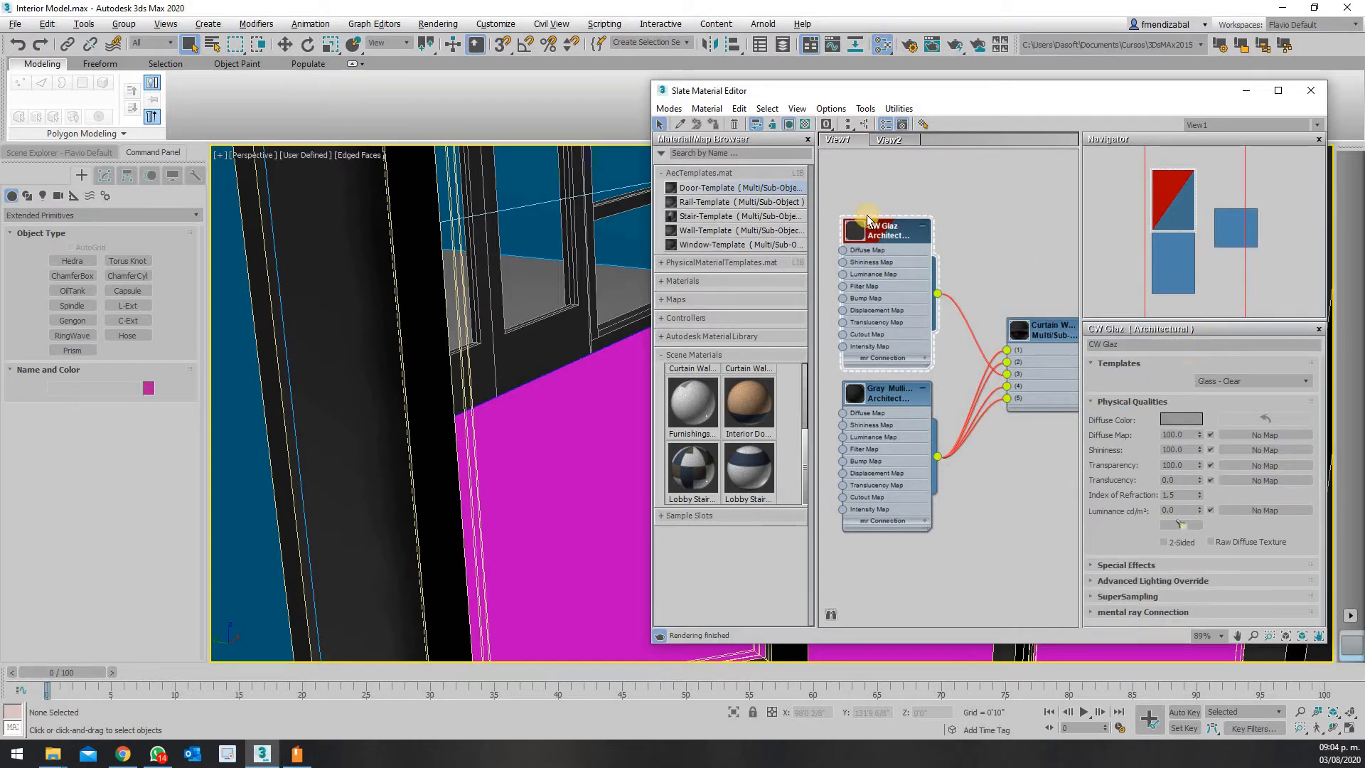
double_click(858, 234)
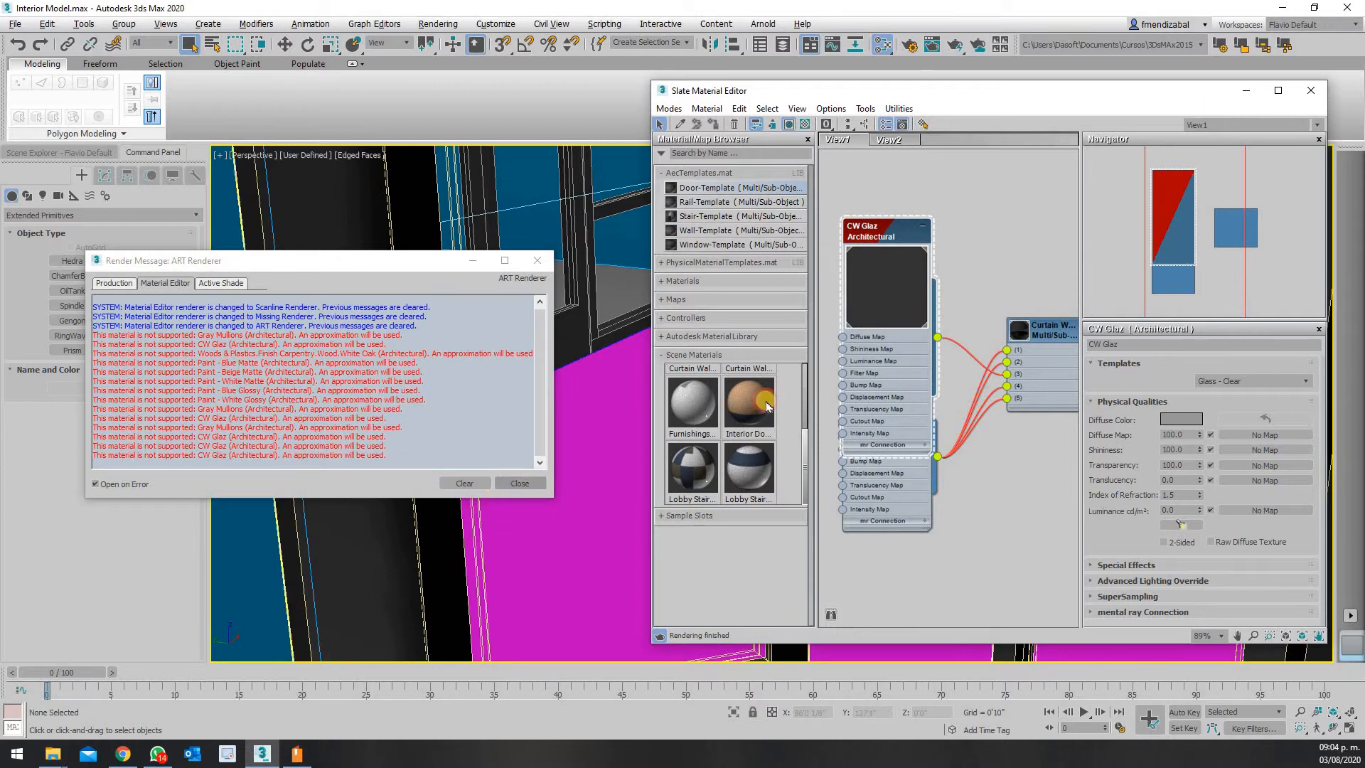
Set the CW Glaz diffuse color to olive green with hue 51 and saturation 152, dismissing the renderer messages
left_click(1166, 420)
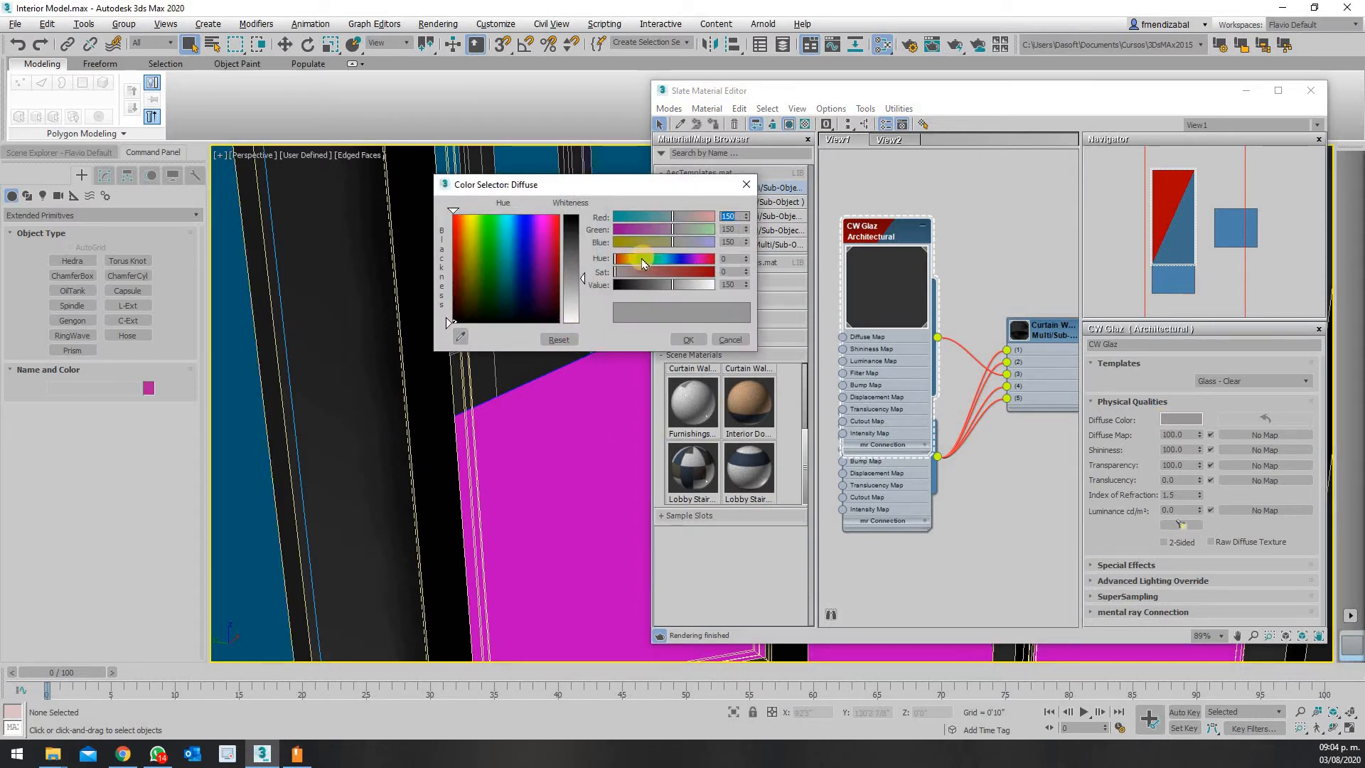
left_click(634, 260)
left_click(527, 483)
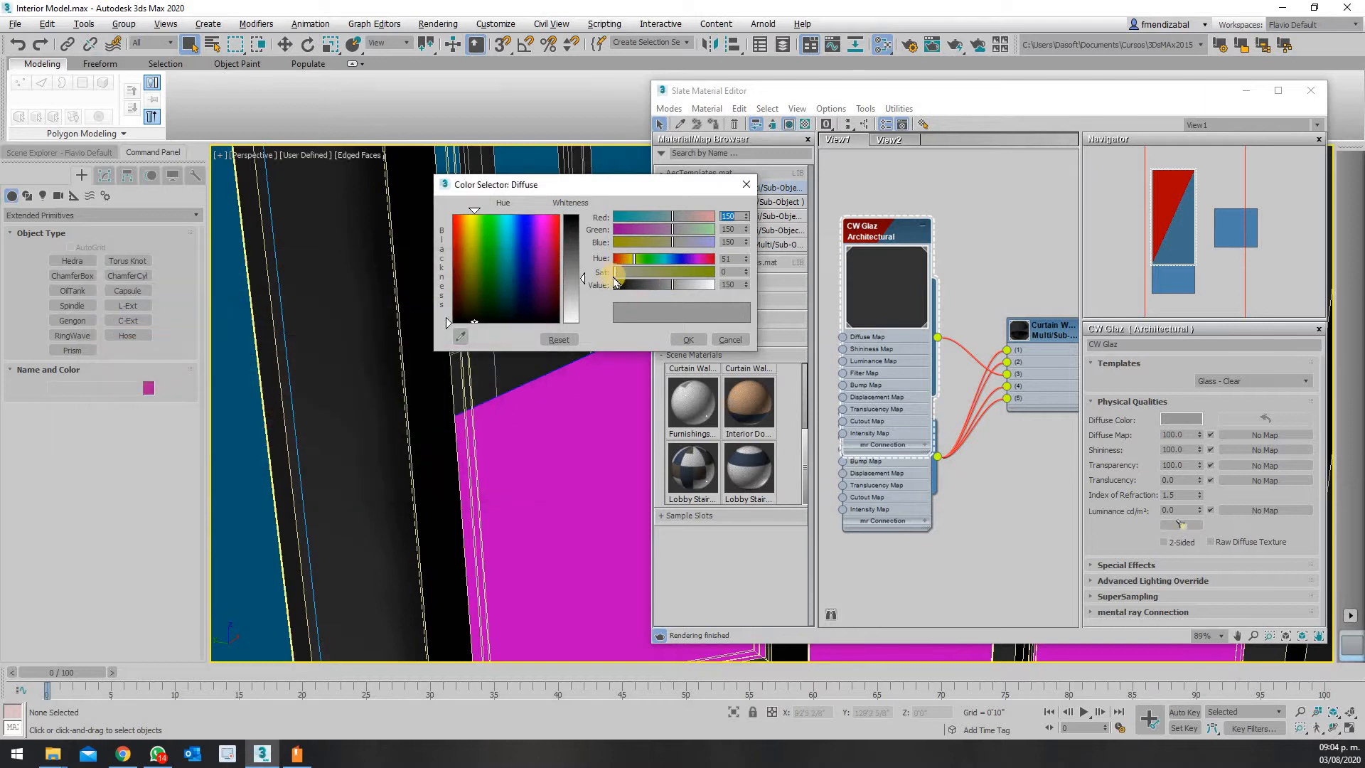
left_click_drag(617, 275, 672, 273)
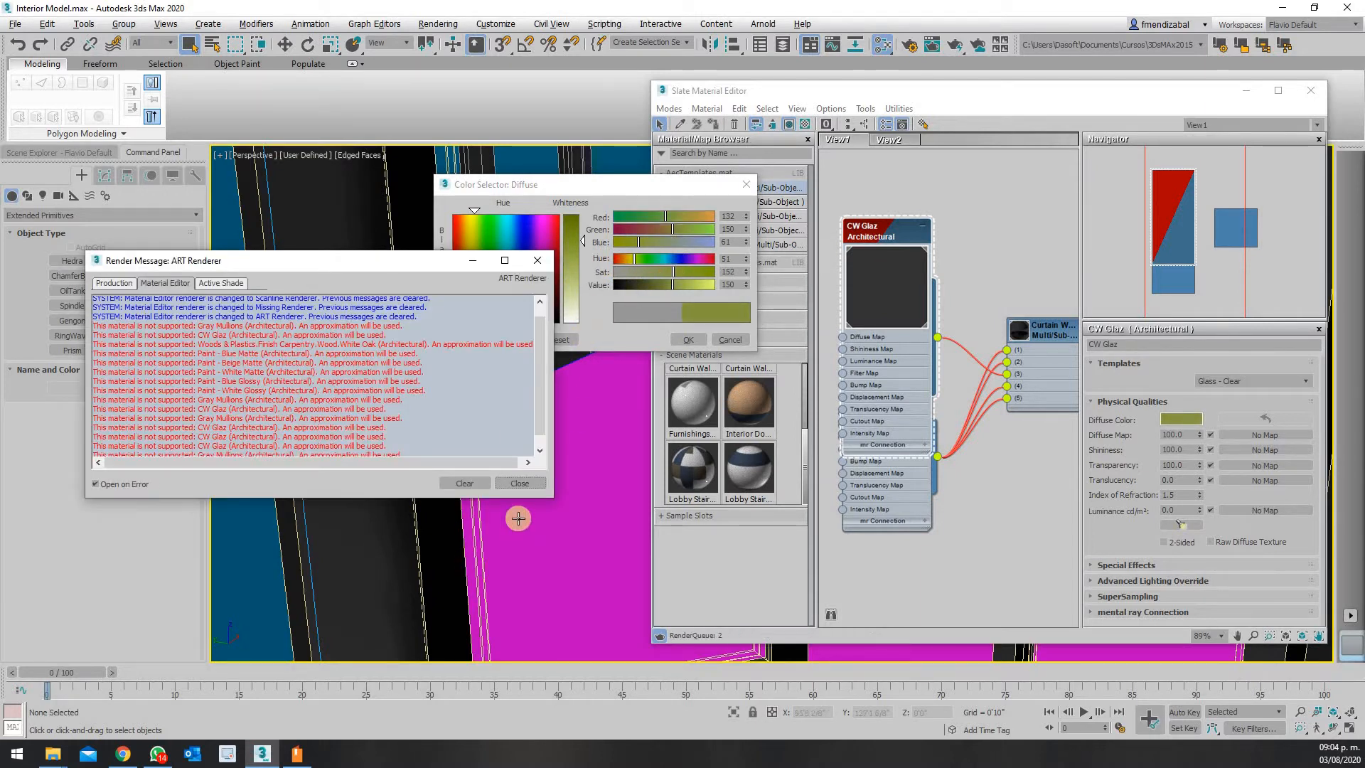
left_click(519, 483)
left_click(689, 340)
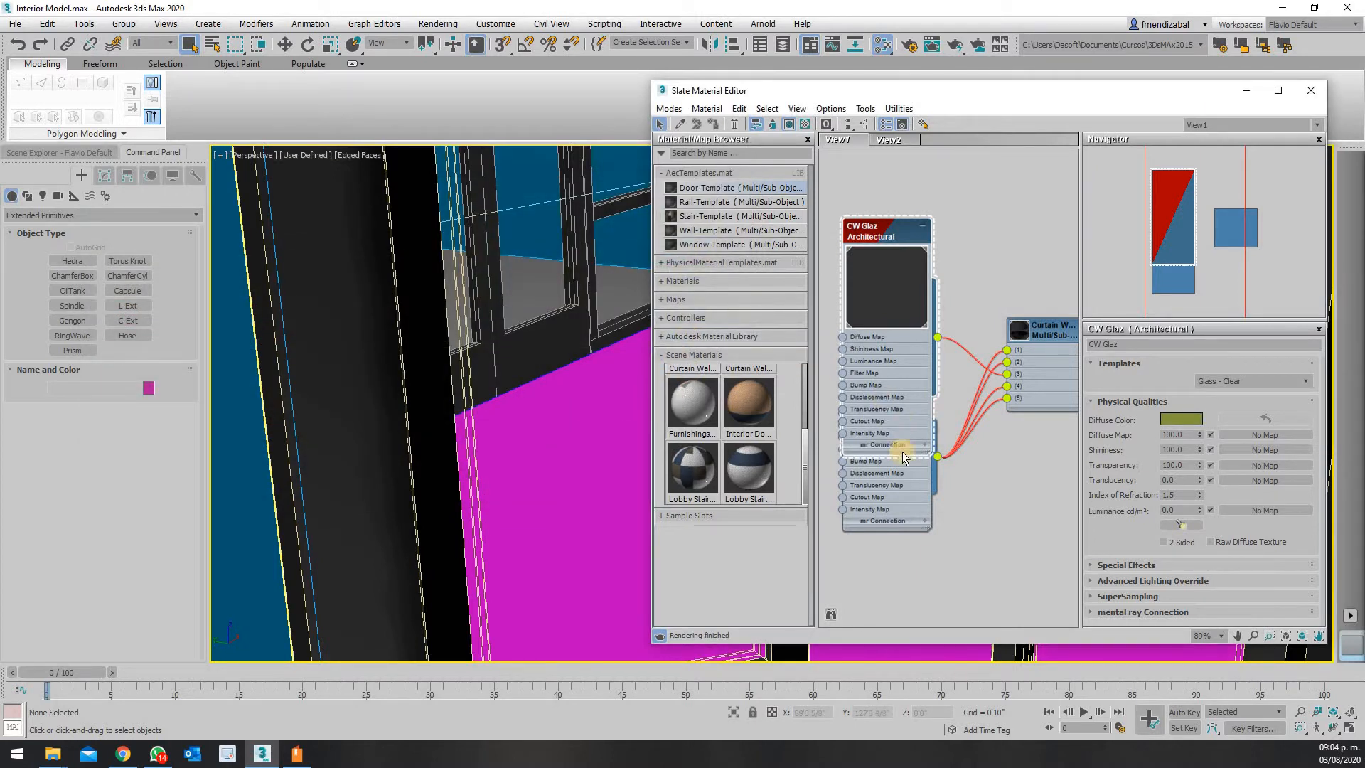
Inspect the entrance door's glass panel and frame in the Perspective viewport to check the glazing material
scroll(515, 429, "down", 5)
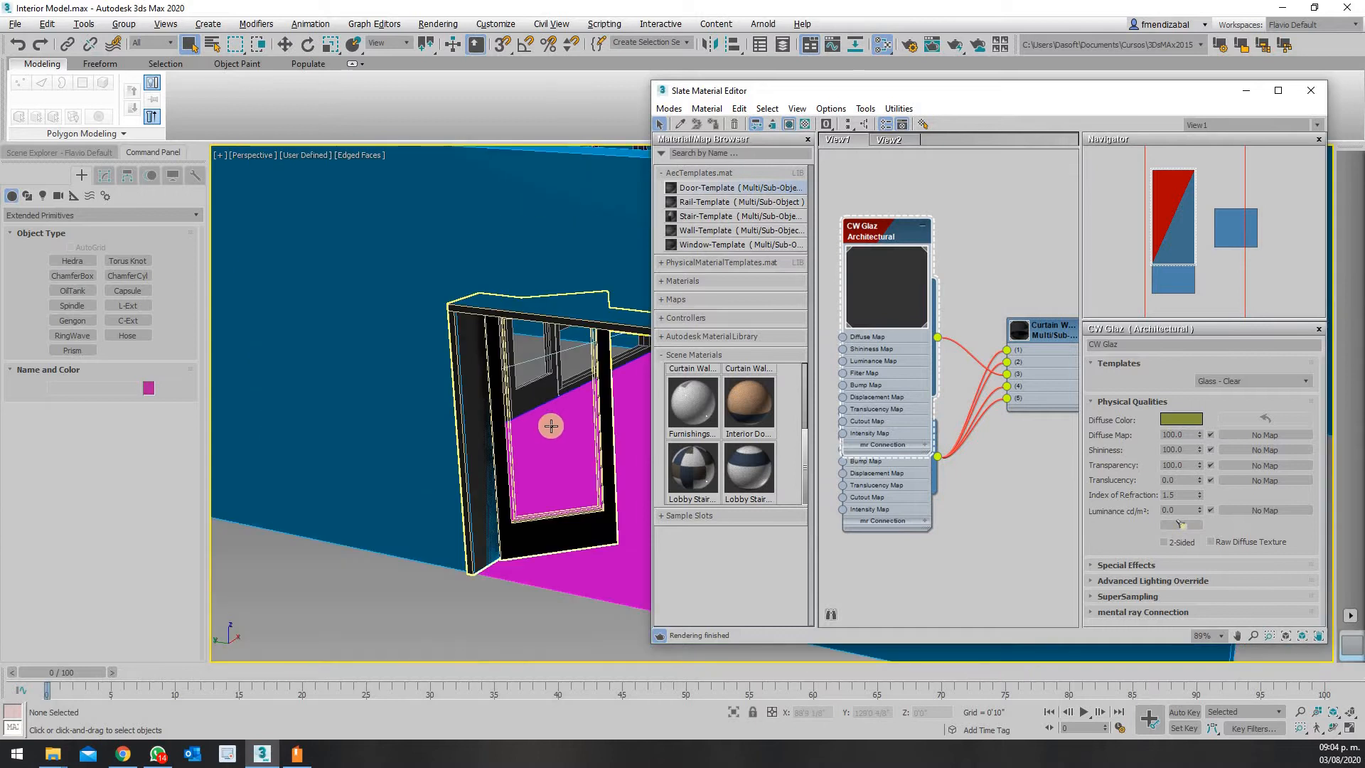
scroll(523, 441, "up", 6)
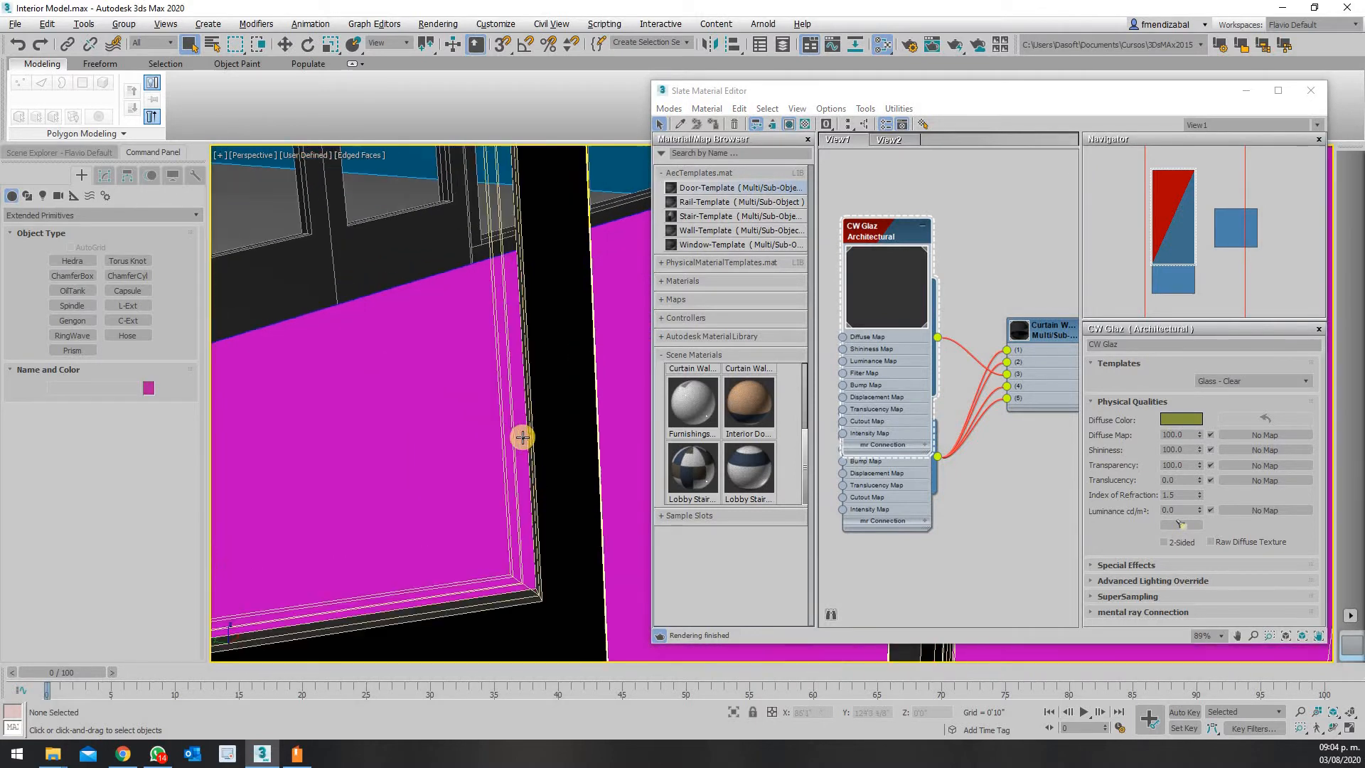
scroll(500, 483, "down", 4)
scroll(561, 491, "up", 4)
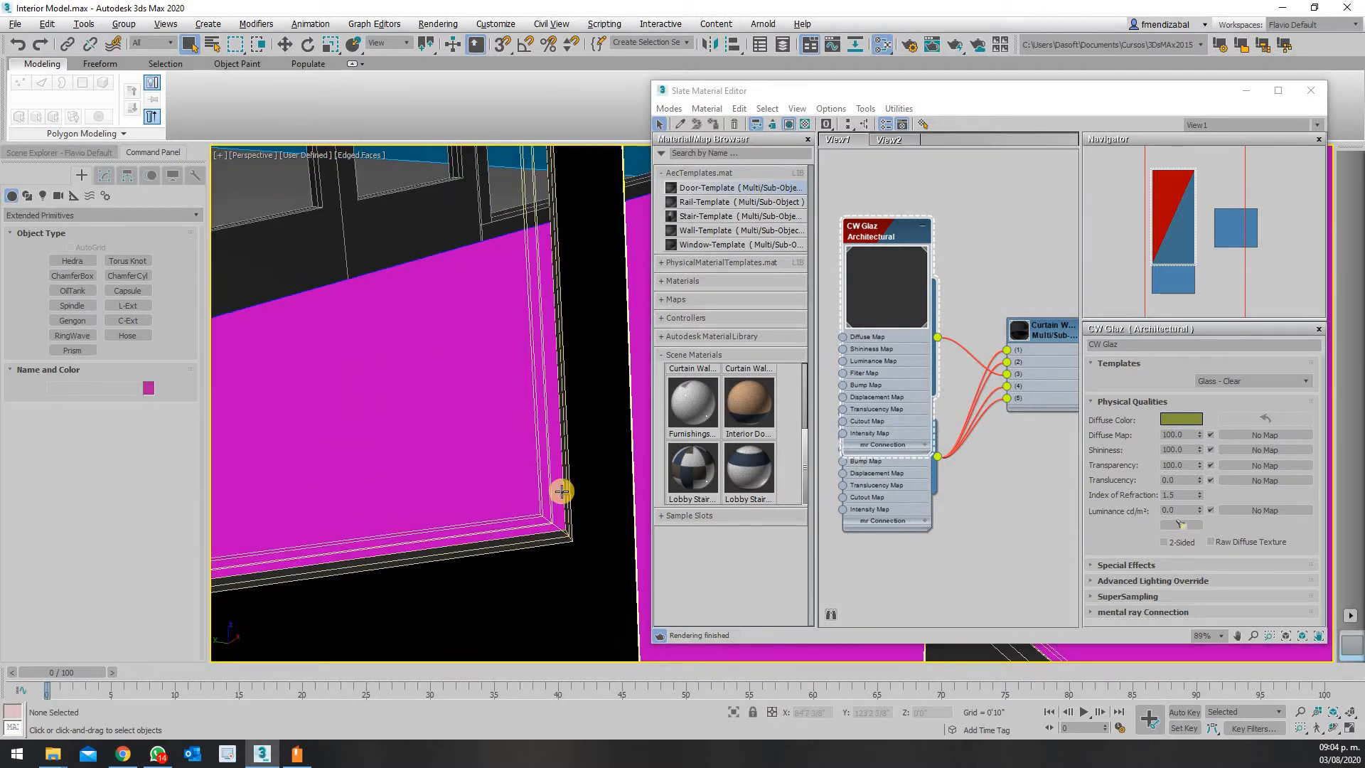
scroll(561, 491, "up", 2)
scroll(569, 469, "down", 3)
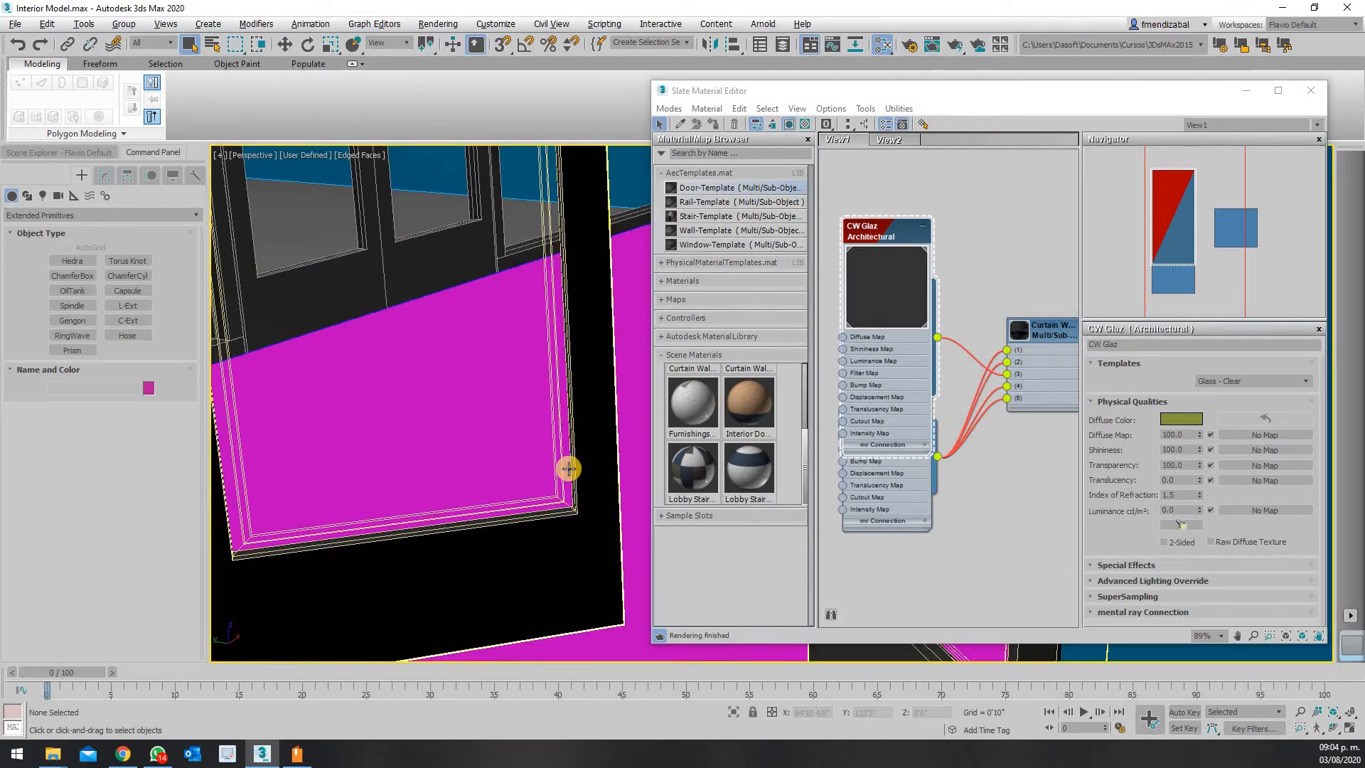
Render the Perspective view and inspect the door's olive-green glazing in the rendered frame
left_click(938, 97)
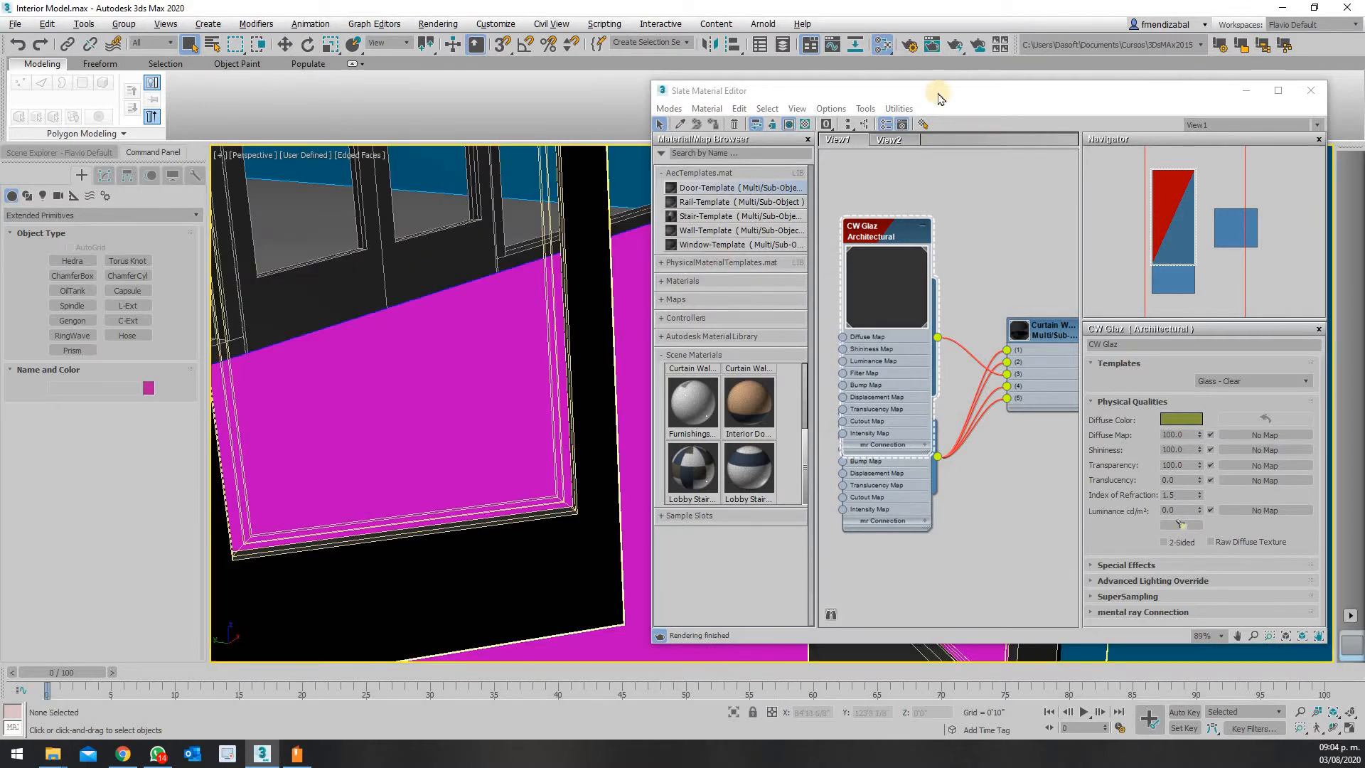
left_click(931, 44)
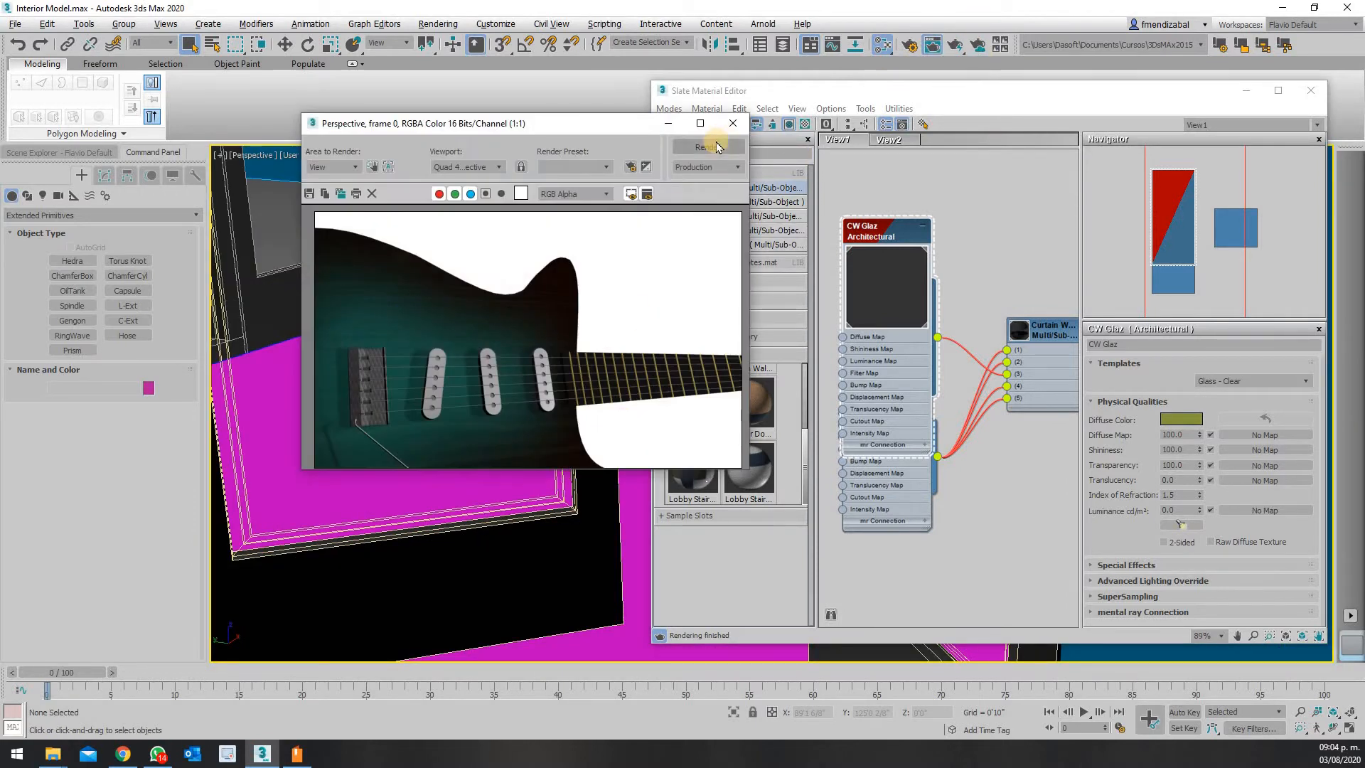
left_click(710, 152)
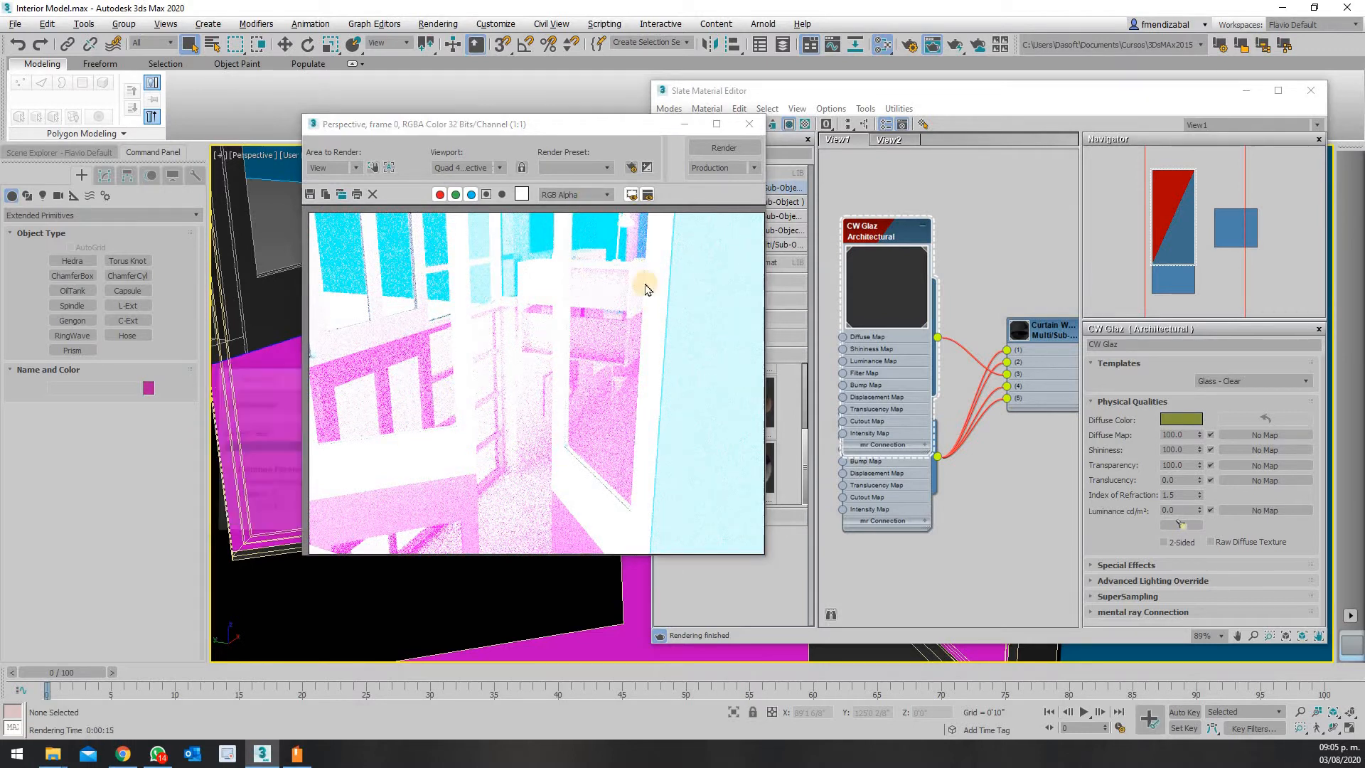
left_click(604, 199)
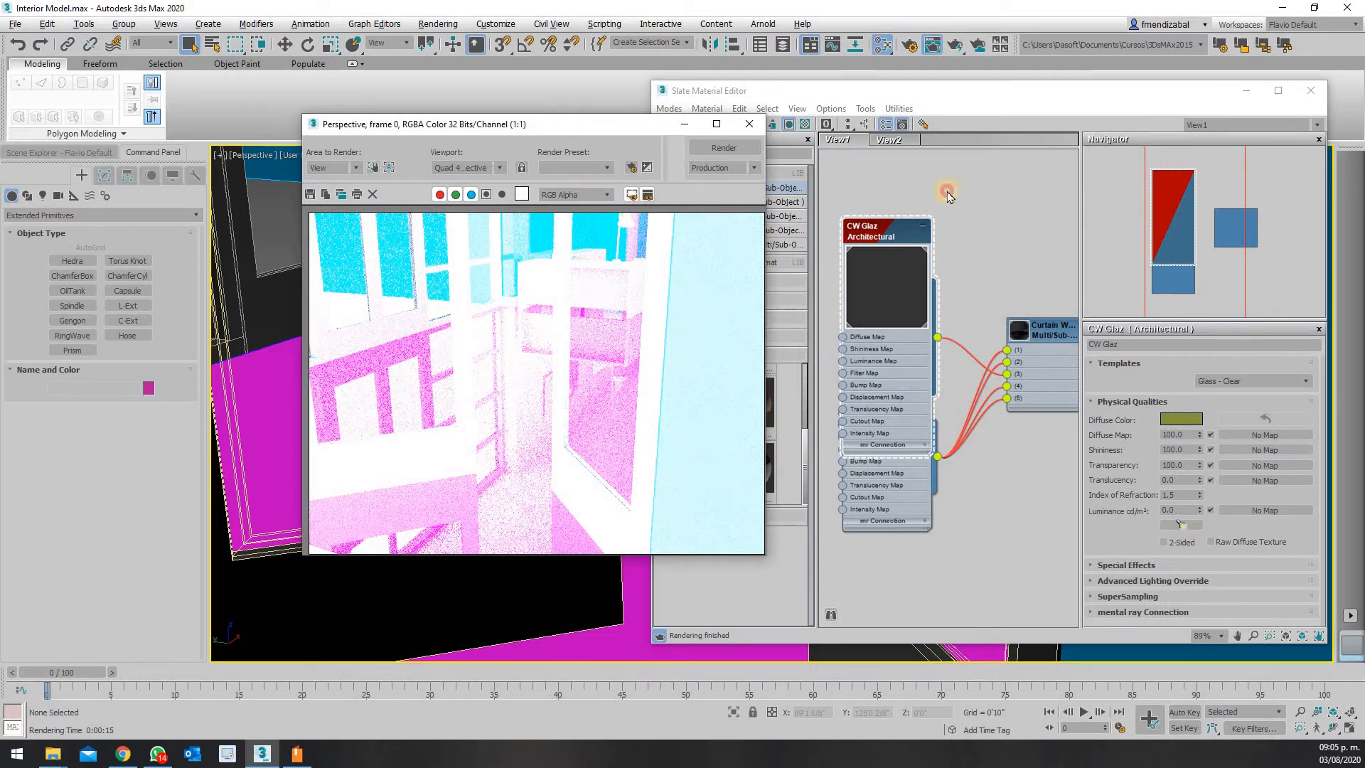
mouse_move(567, 125)
left_mouse_down()
mouse_move(1042, 200)
mouse_move(552, 127)
left_mouse_up()
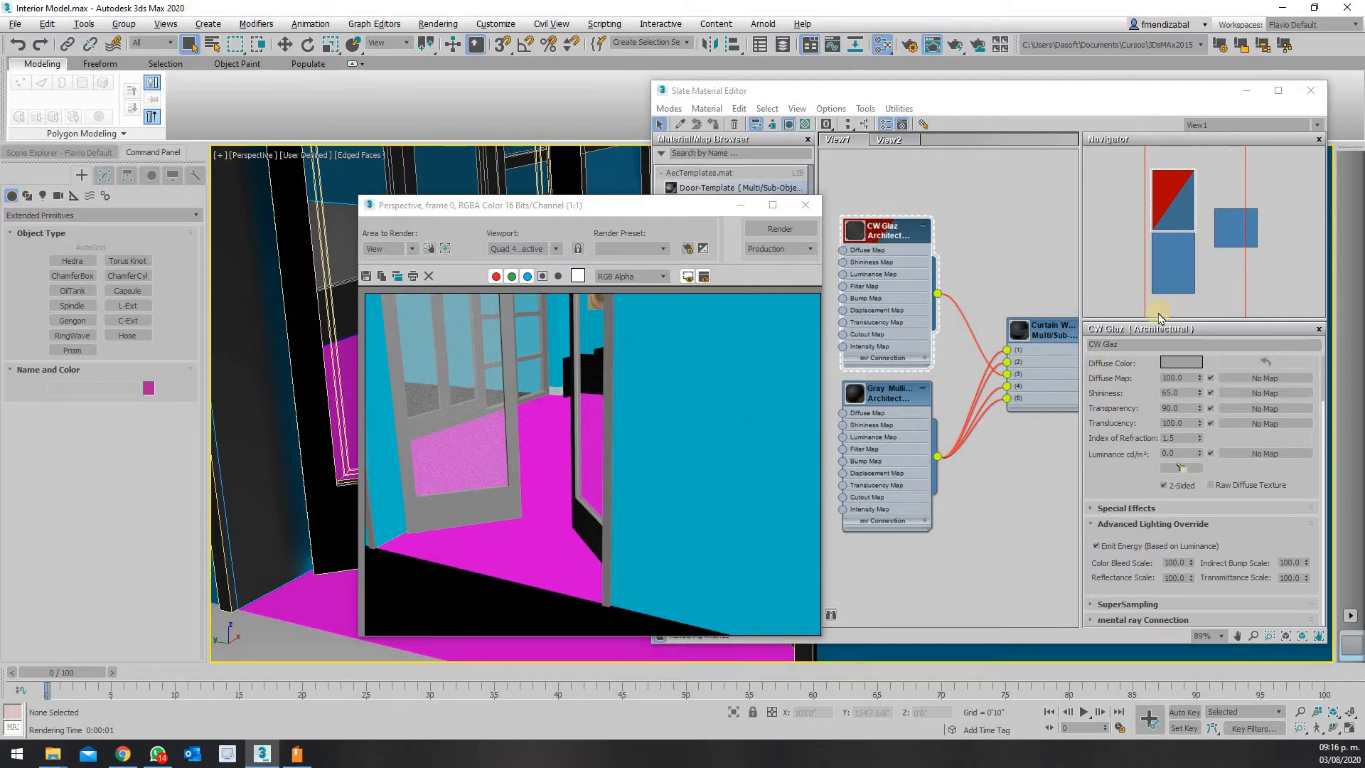
Set the CW Glaz diffuse color to neutral gray with red, green and blue at 153
left_click(1180, 362)
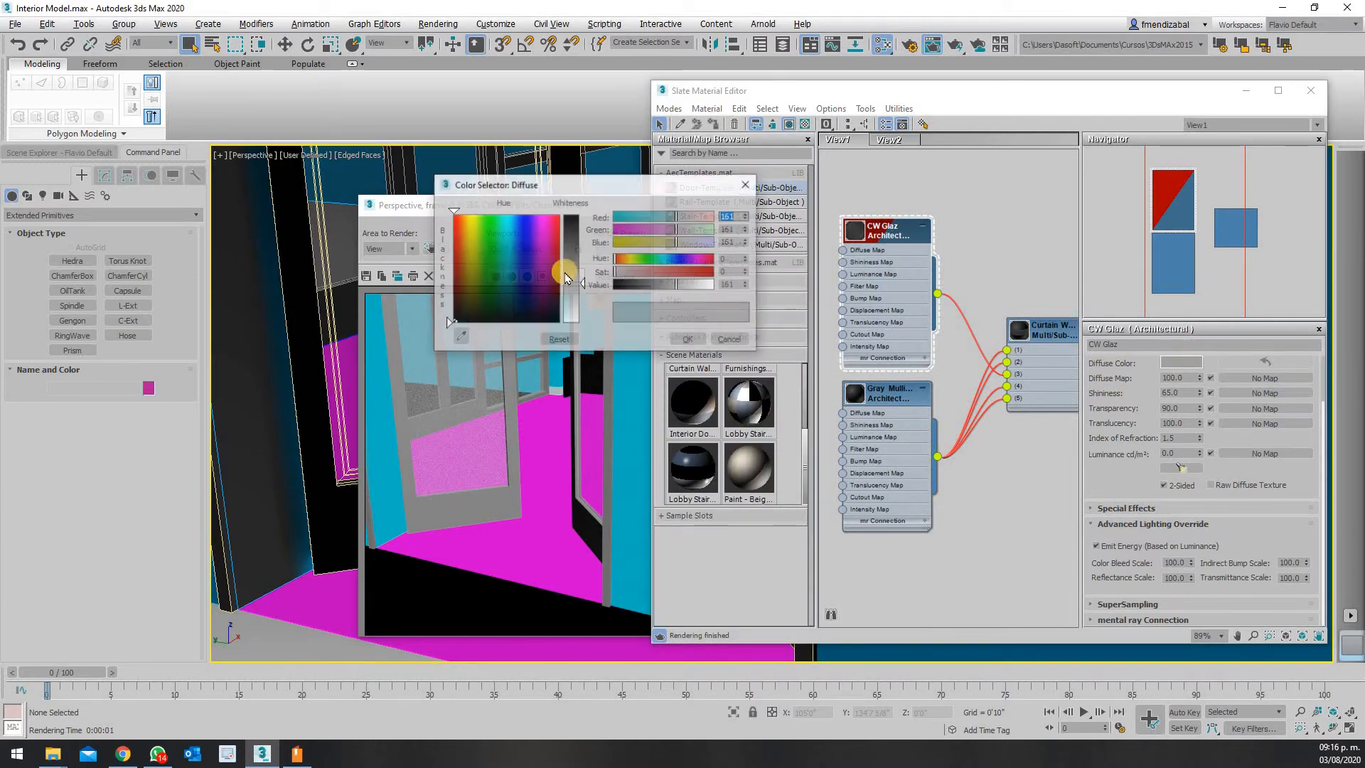
left_click_drag(583, 271, 579, 291)
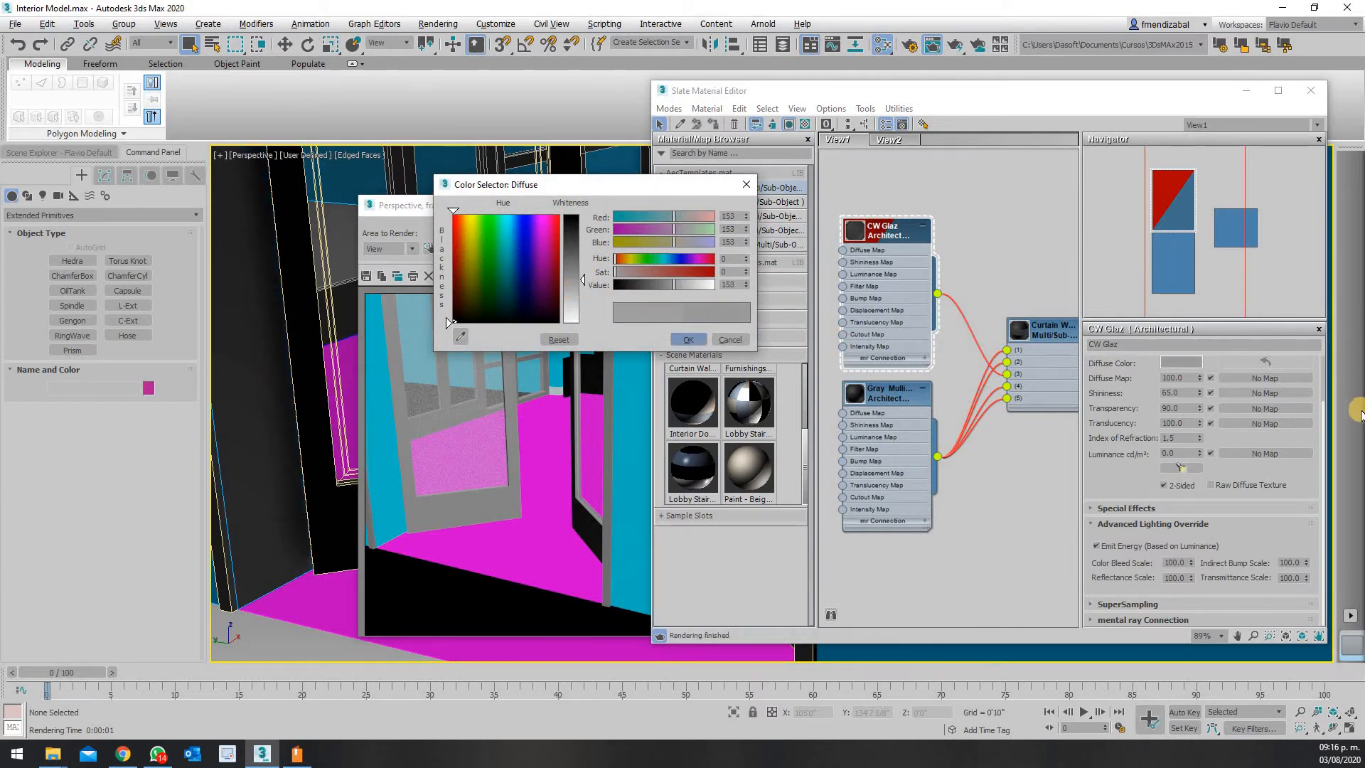
left_click(688, 340)
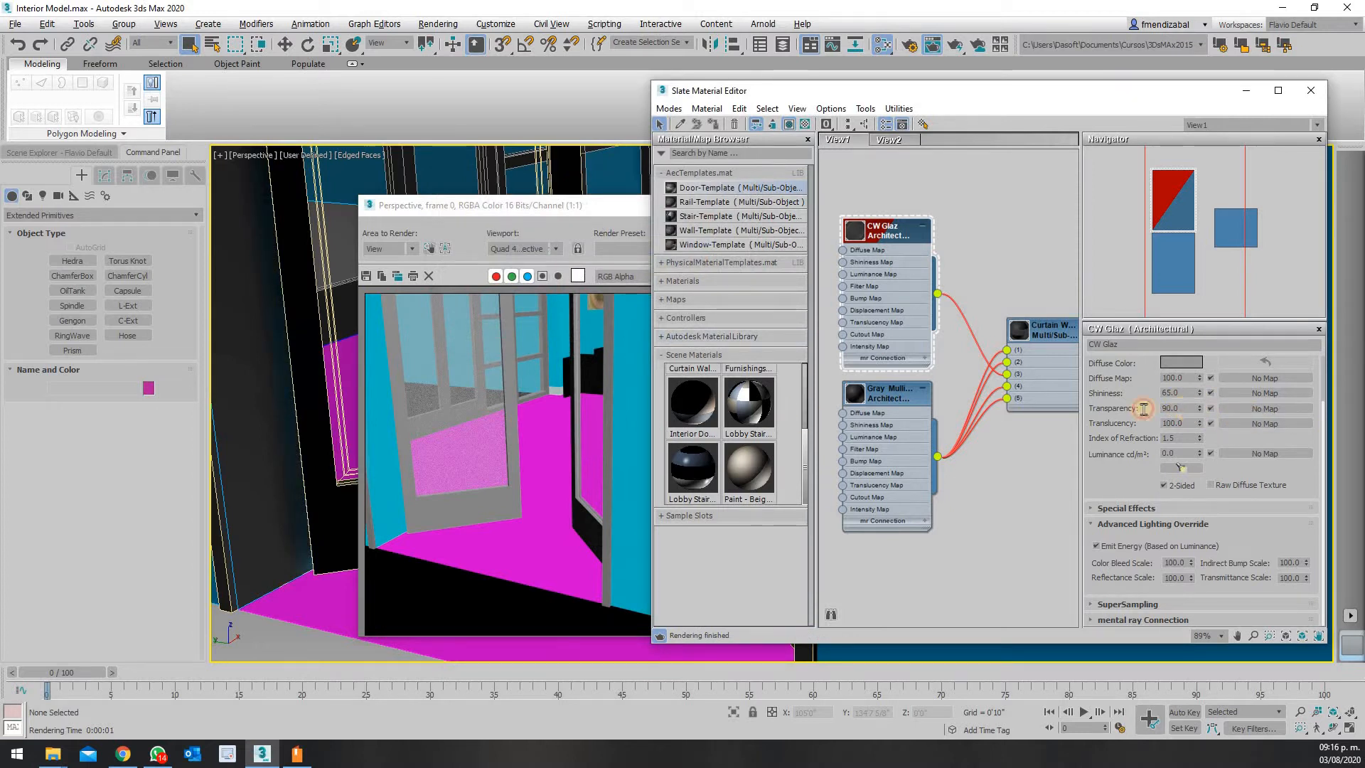
Set the CW Glaz transparency to 80, re-render the Perspective view to check the glass, and close the rendered frame
left_click(1169, 408)
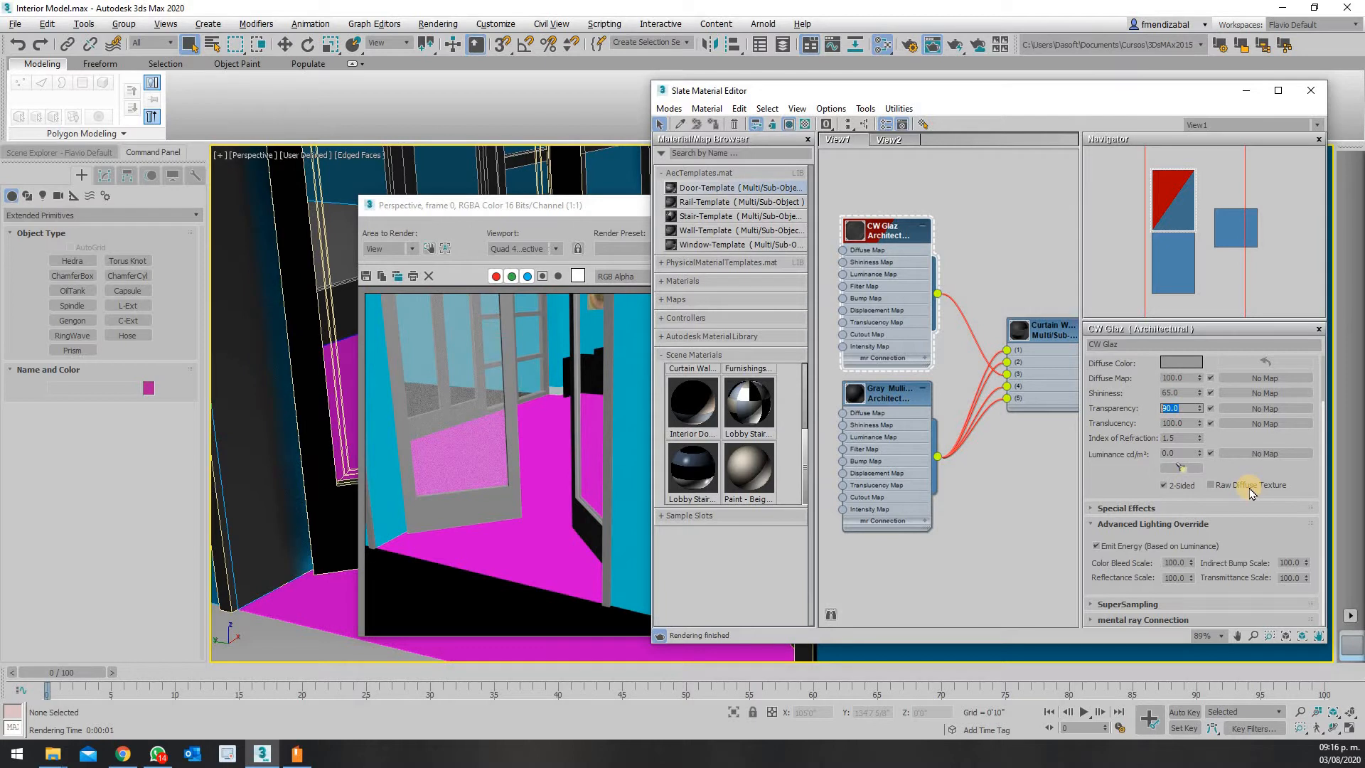
type("80")
key("Return")
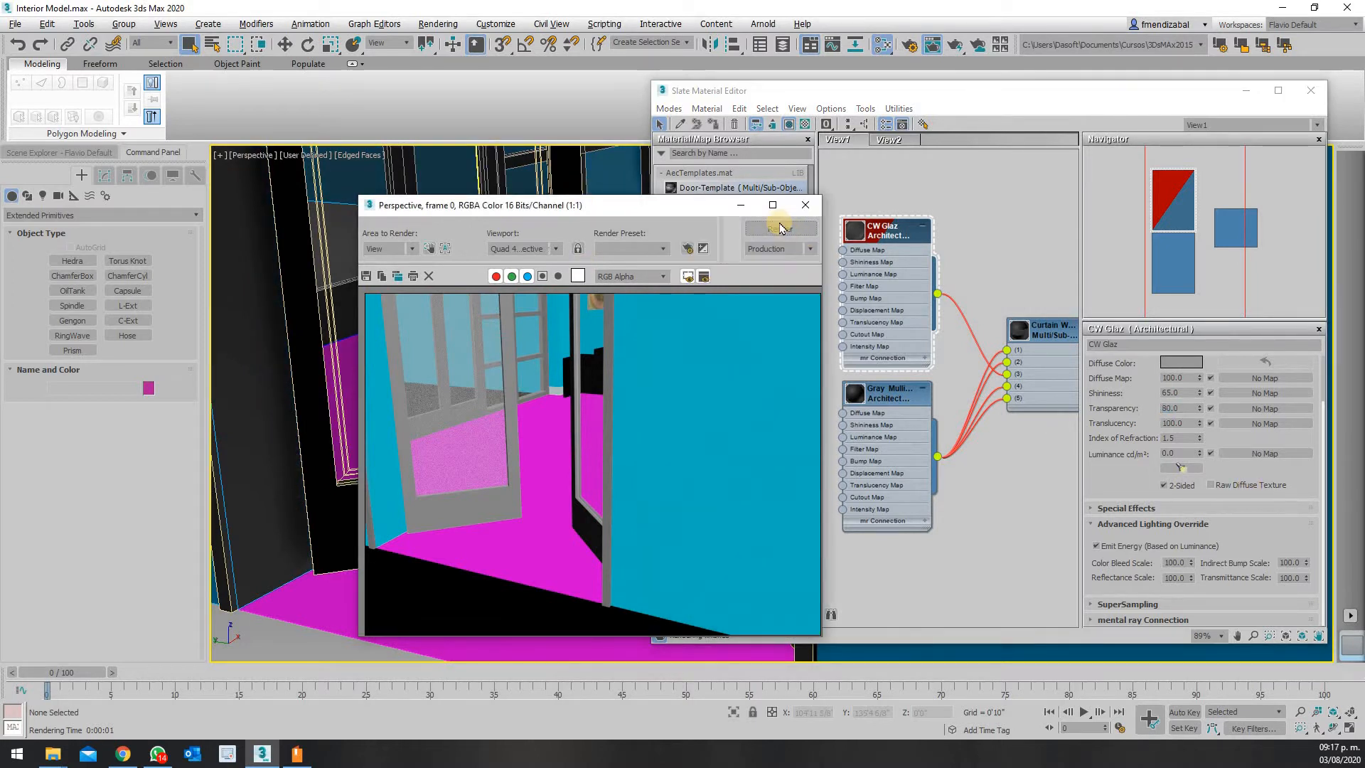
left_click(780, 228)
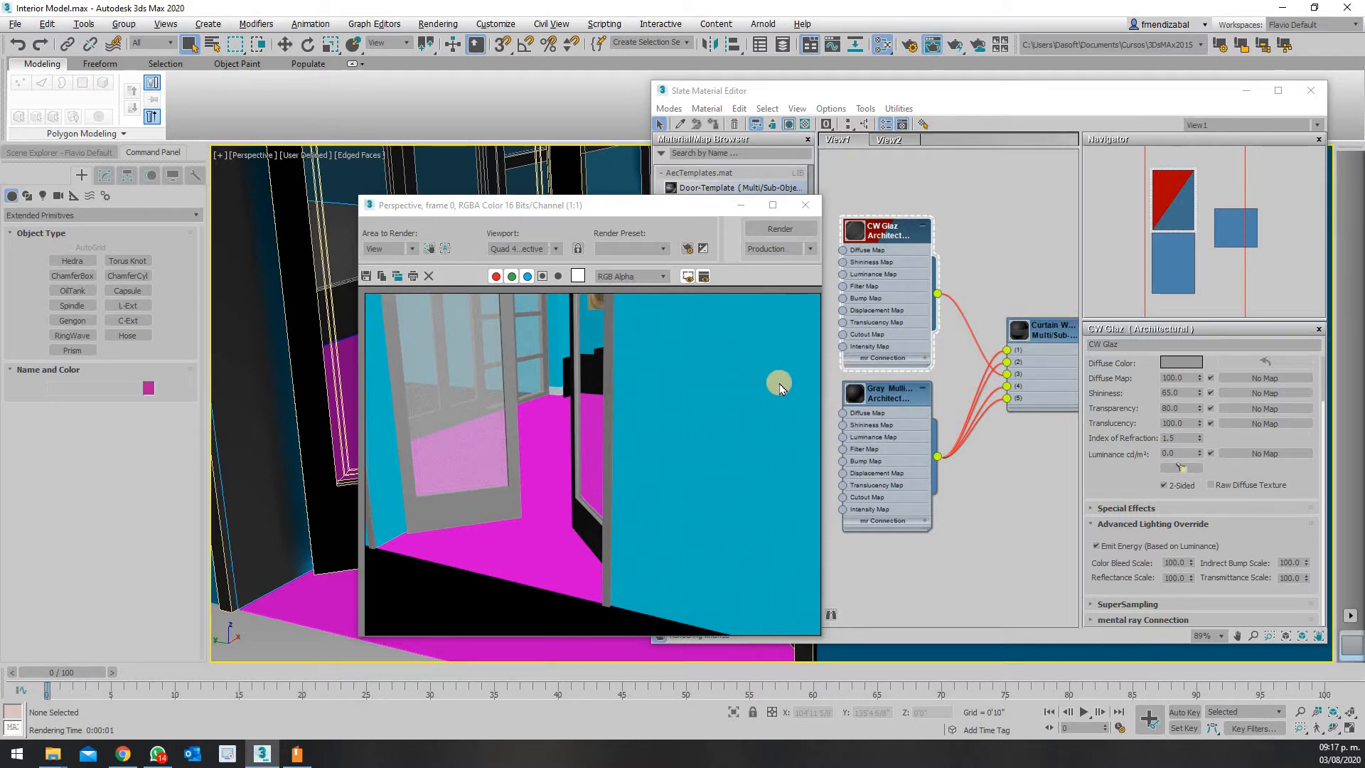
left_click(812, 207)
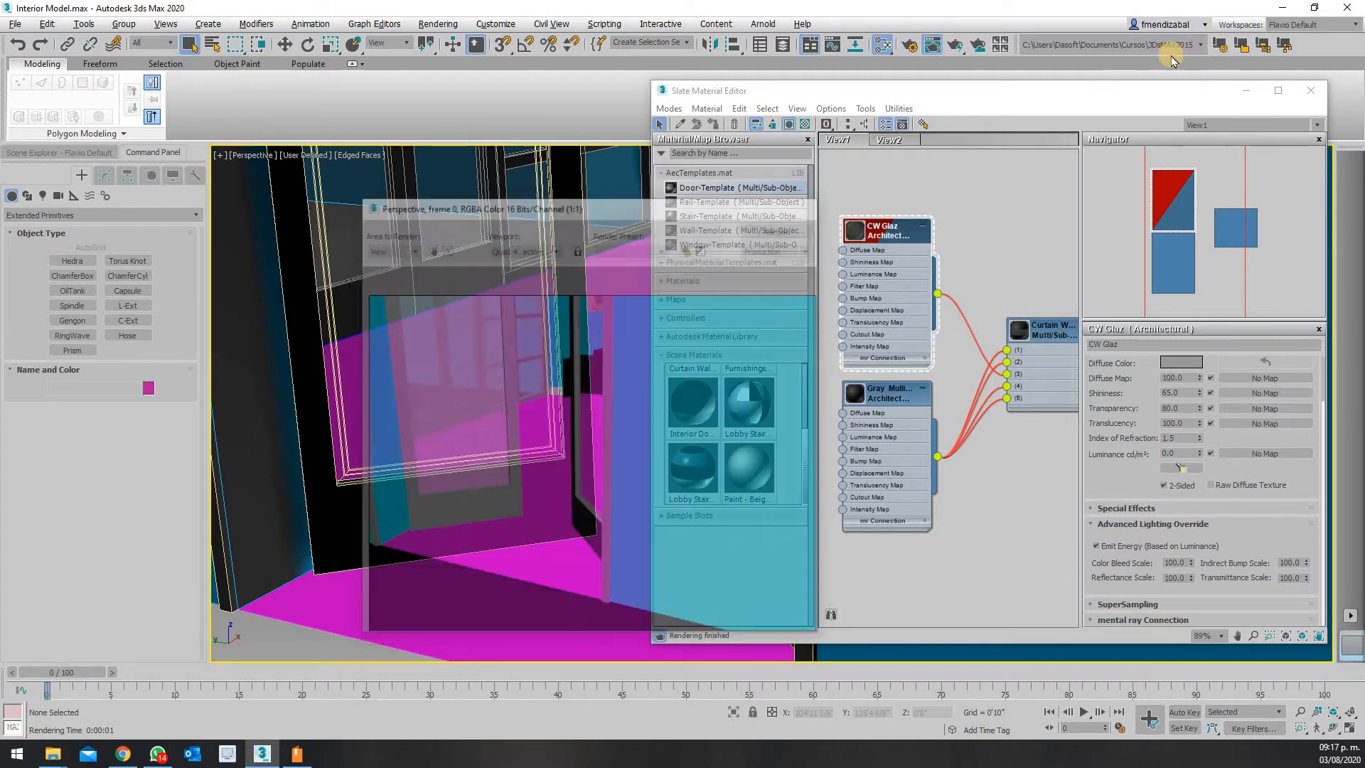
Close the material editor, select the curtain wall's fixed window beside the exterior double doors and display its parameters
left_click_drag(717, 92, 340, 93)
mouse_move(621, 115)
left_mouse_down()
mouse_move(624, 100)
mouse_move(636, 130)
left_mouse_up()
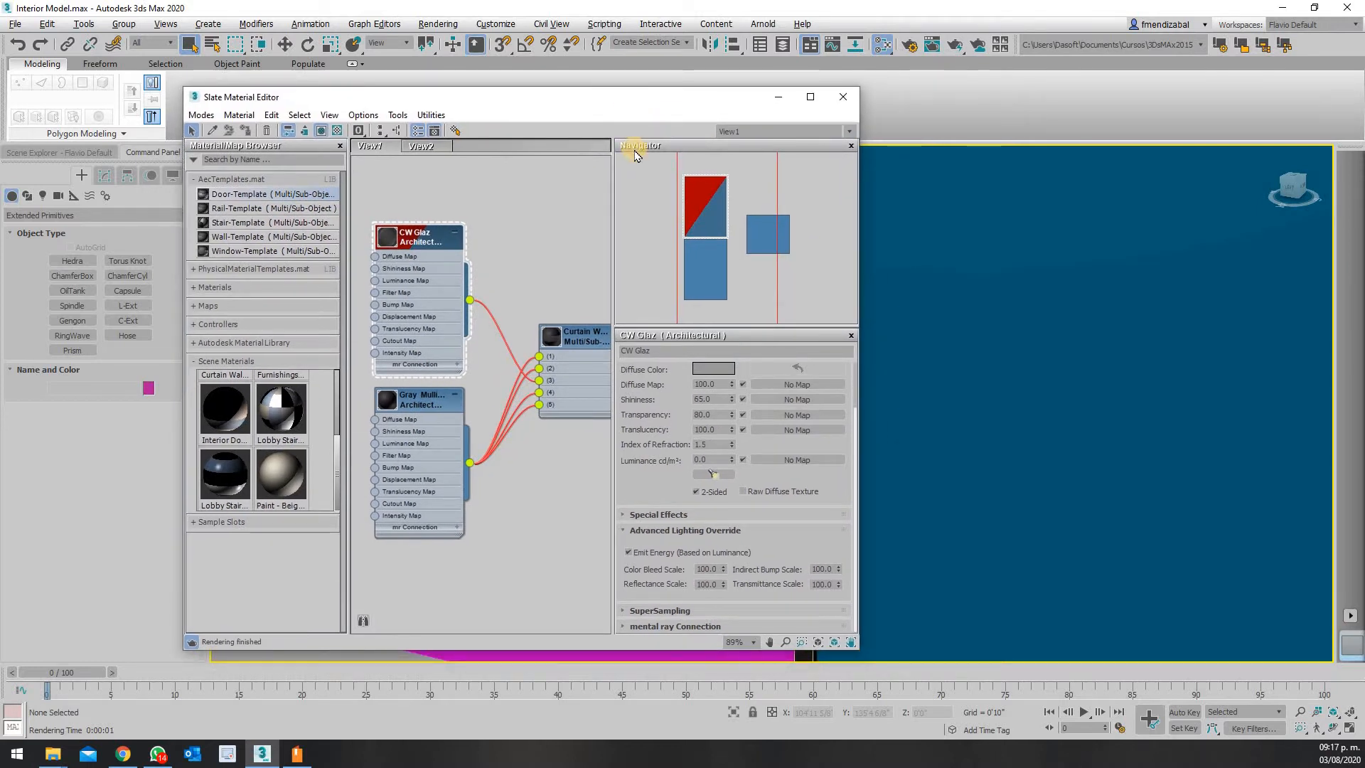
left_click(855, 96)
scroll(776, 330, "down", 6)
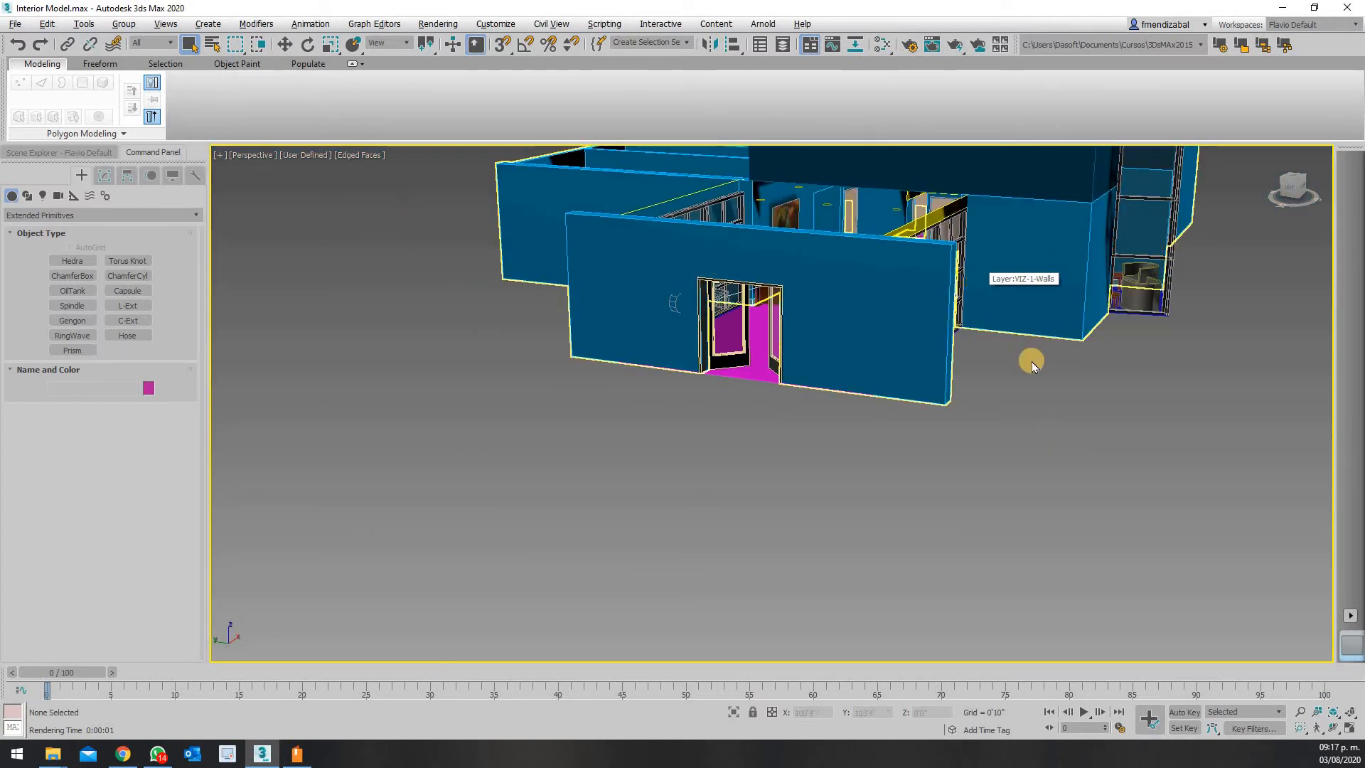
middle_click_drag(965, 359, 859, 369)
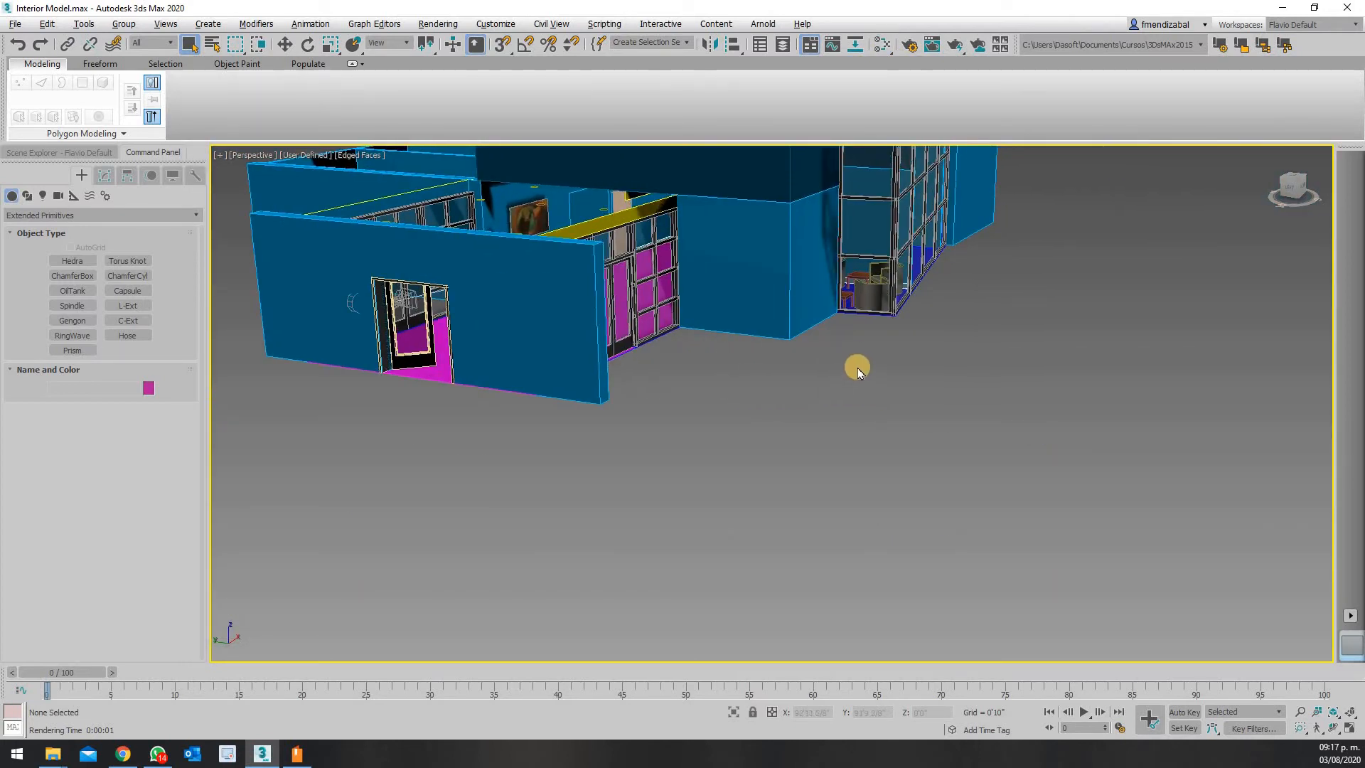
scroll(851, 368, "down", 5)
middle_click_drag(770, 372, 831, 369, "alt")
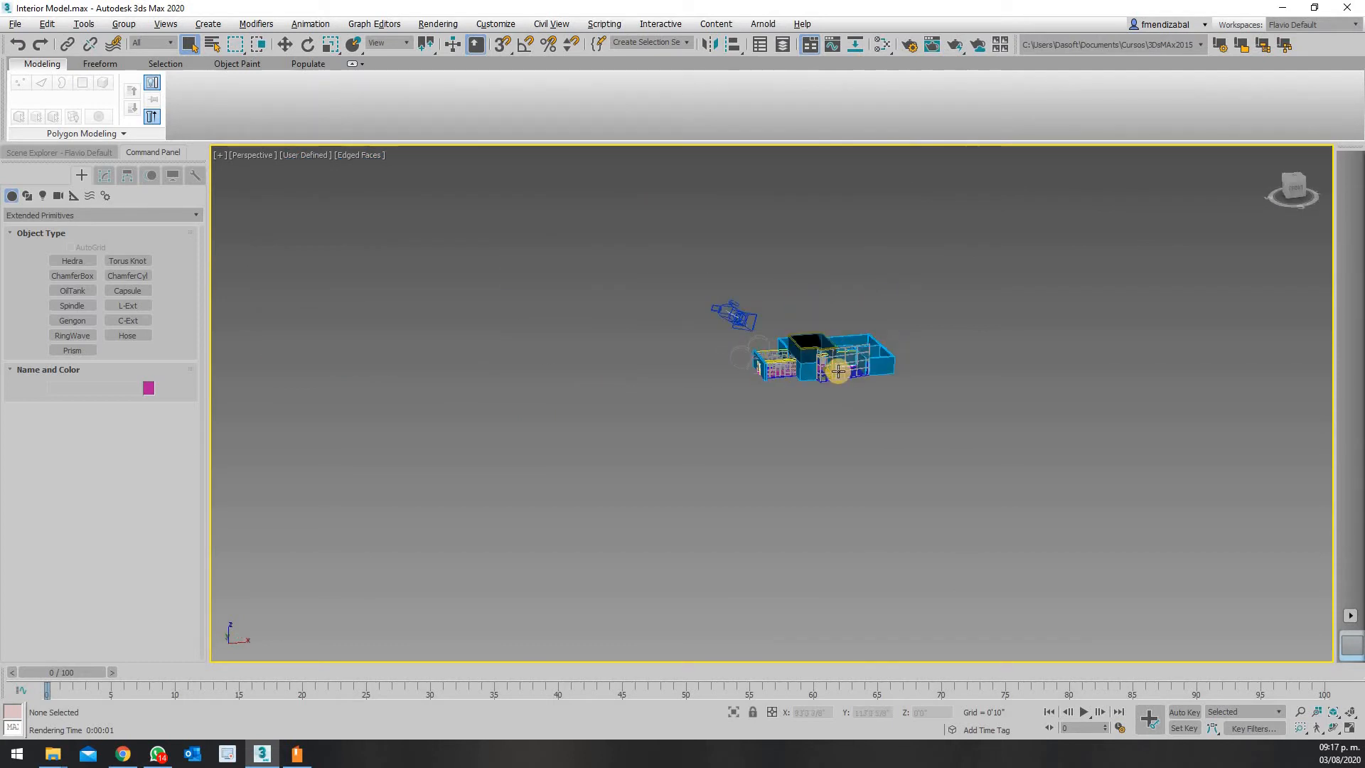
scroll(831, 369, "up", 4)
scroll(594, 395, "up", 10)
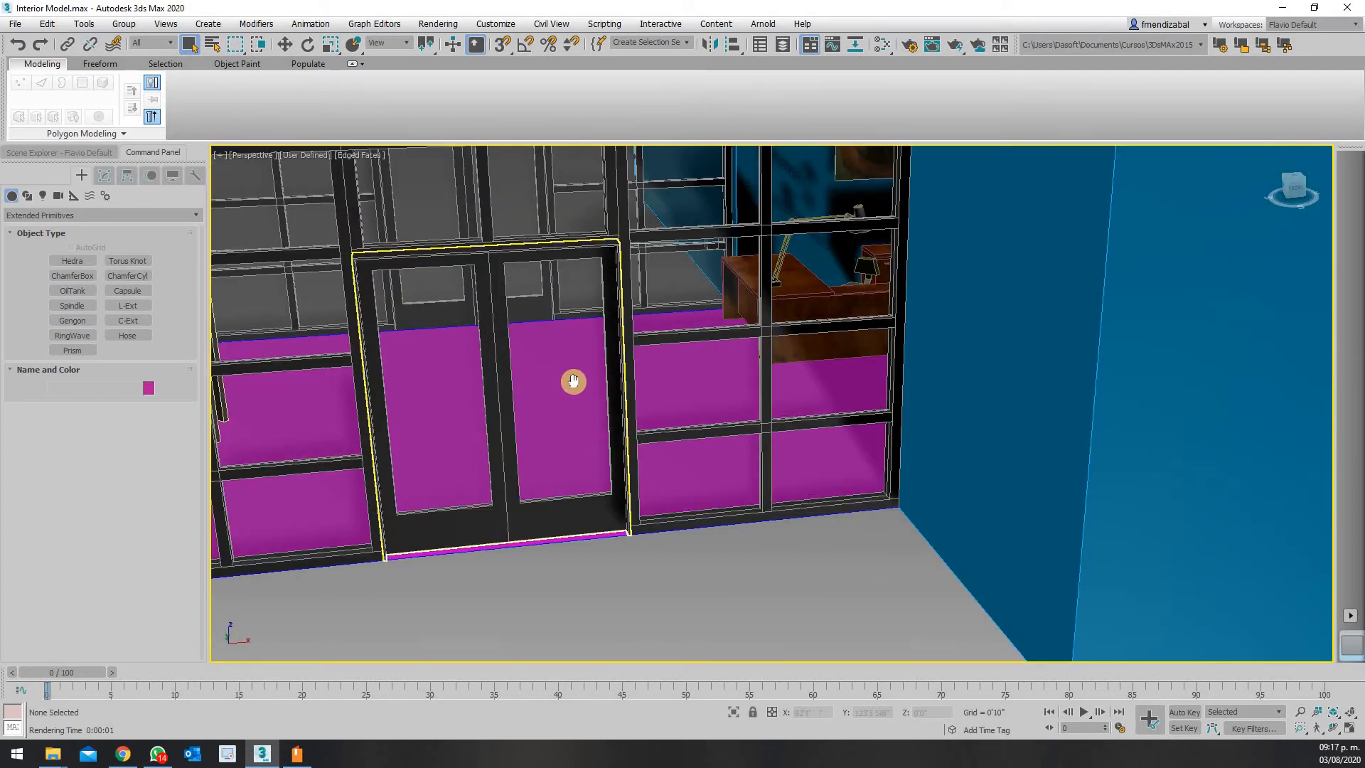
middle_click_drag(768, 366, 475, 457, "alt")
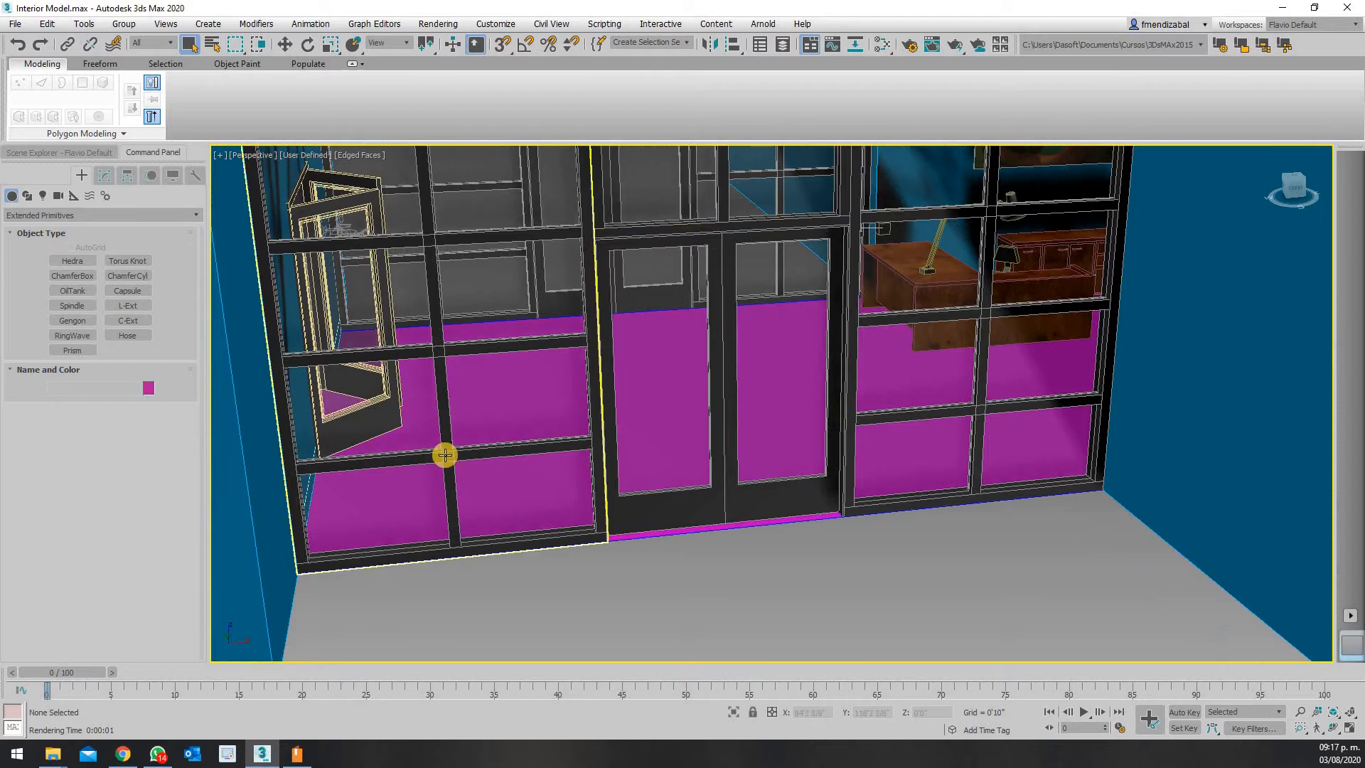
left_click(445, 454)
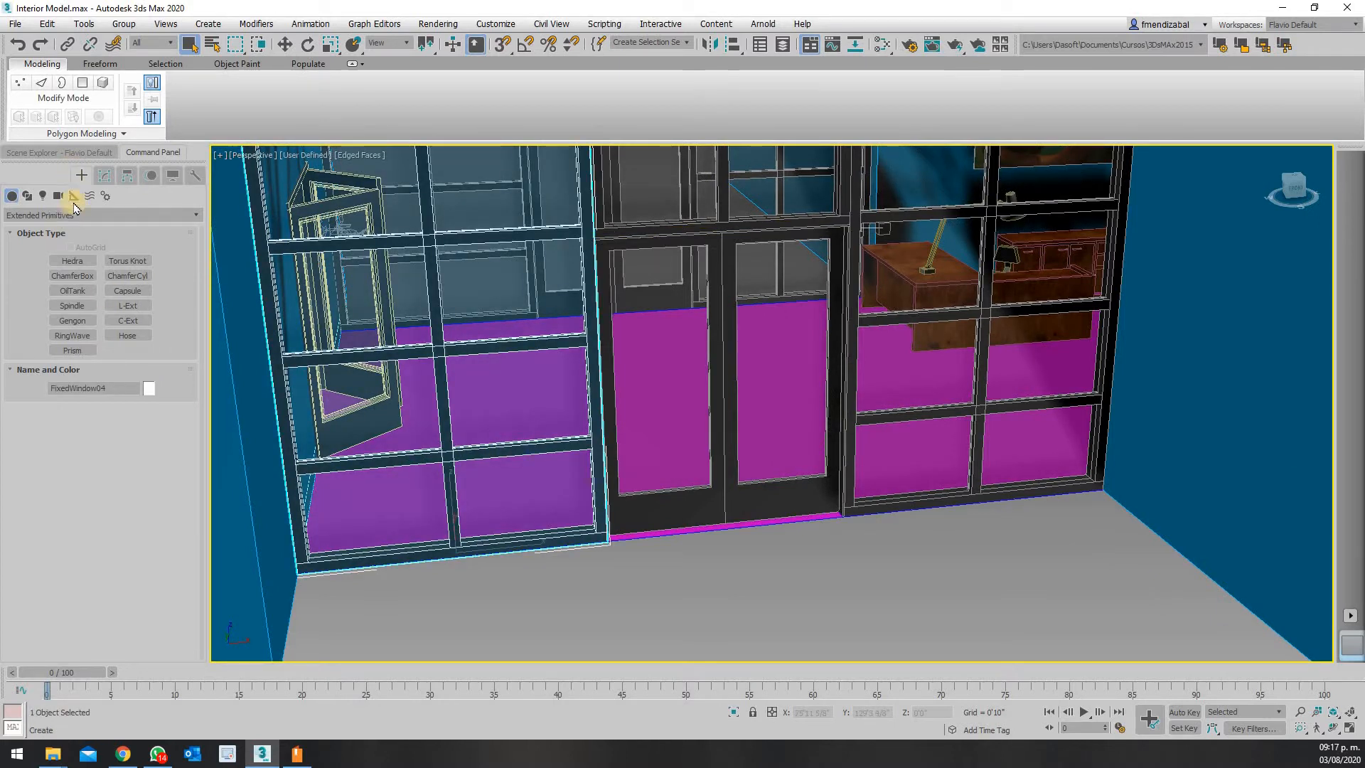
left_click(104, 175)
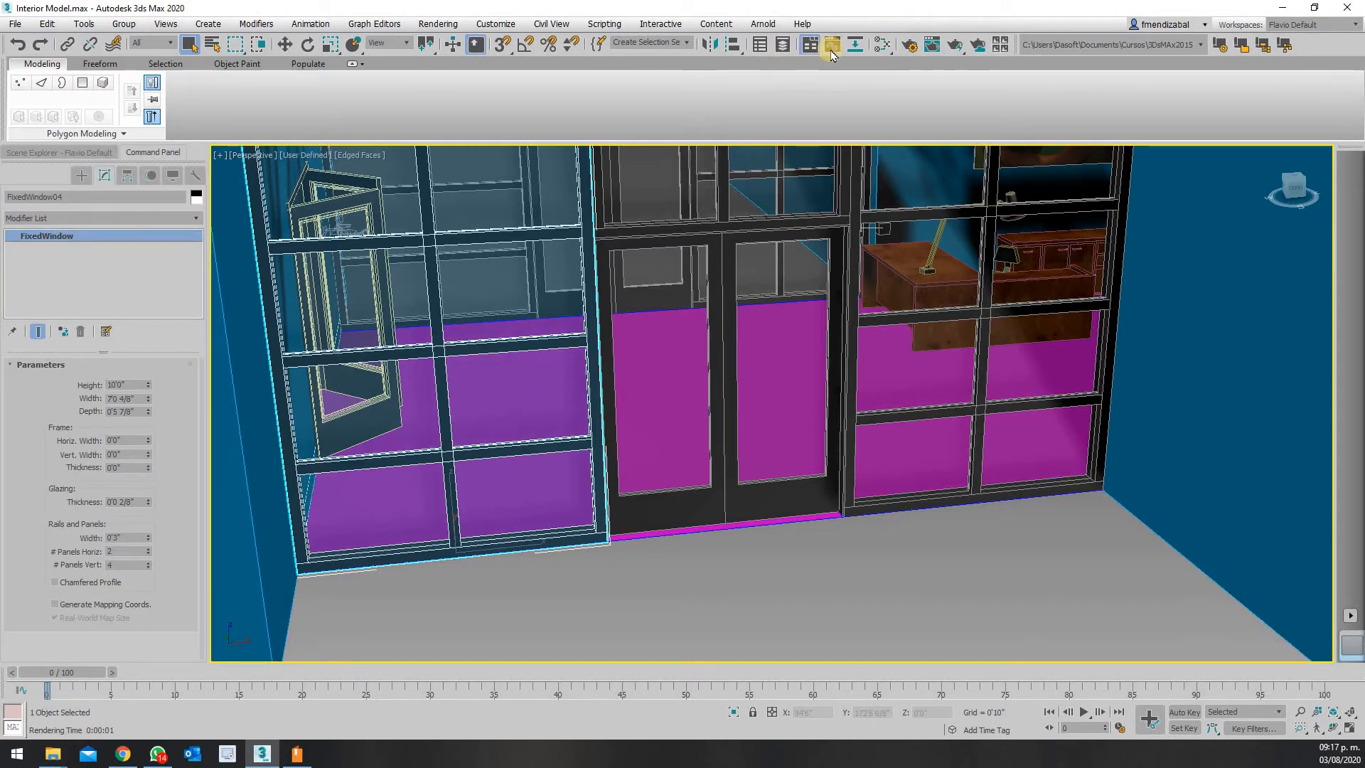
Reopen the Slate Material Editor beside the selected window and browse the scene materials around the Curtain Wall entries
left_click(882, 44)
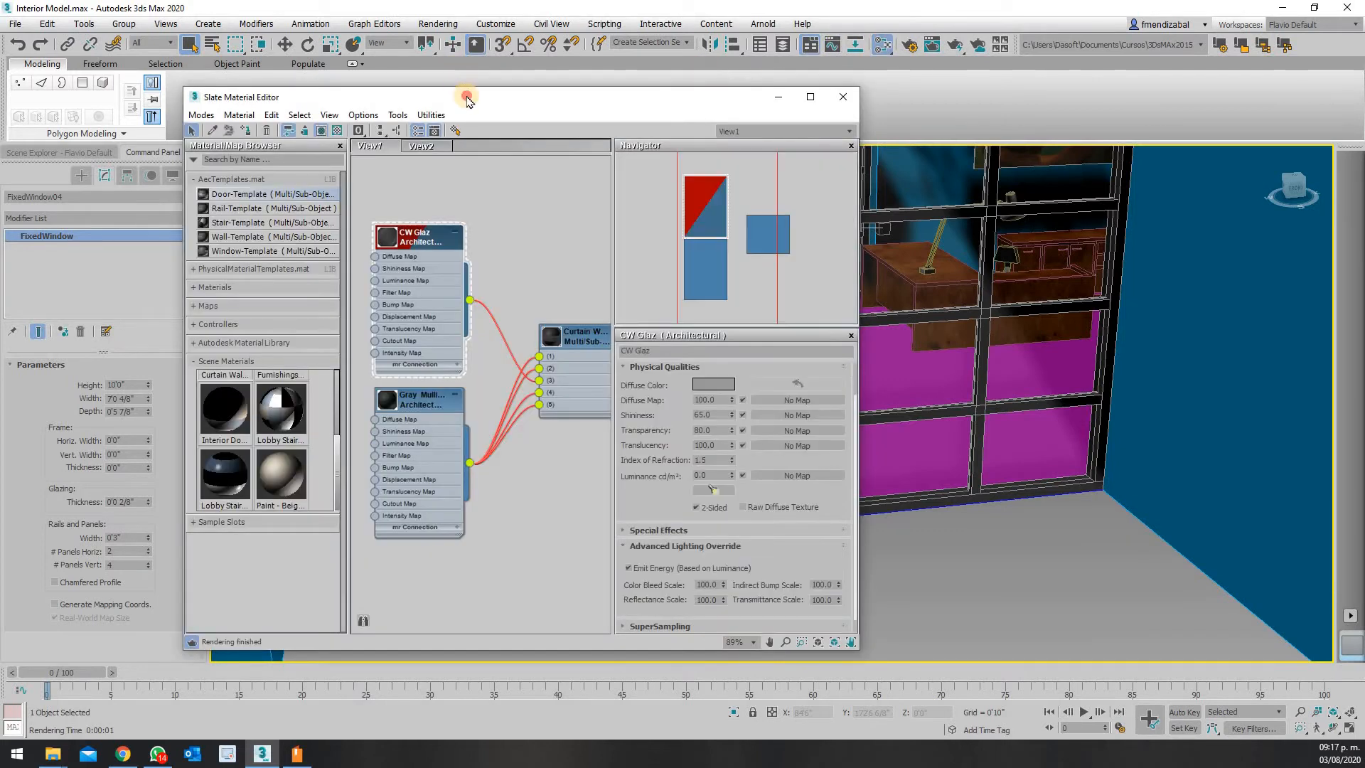
left_click_drag(467, 101, 799, 79)
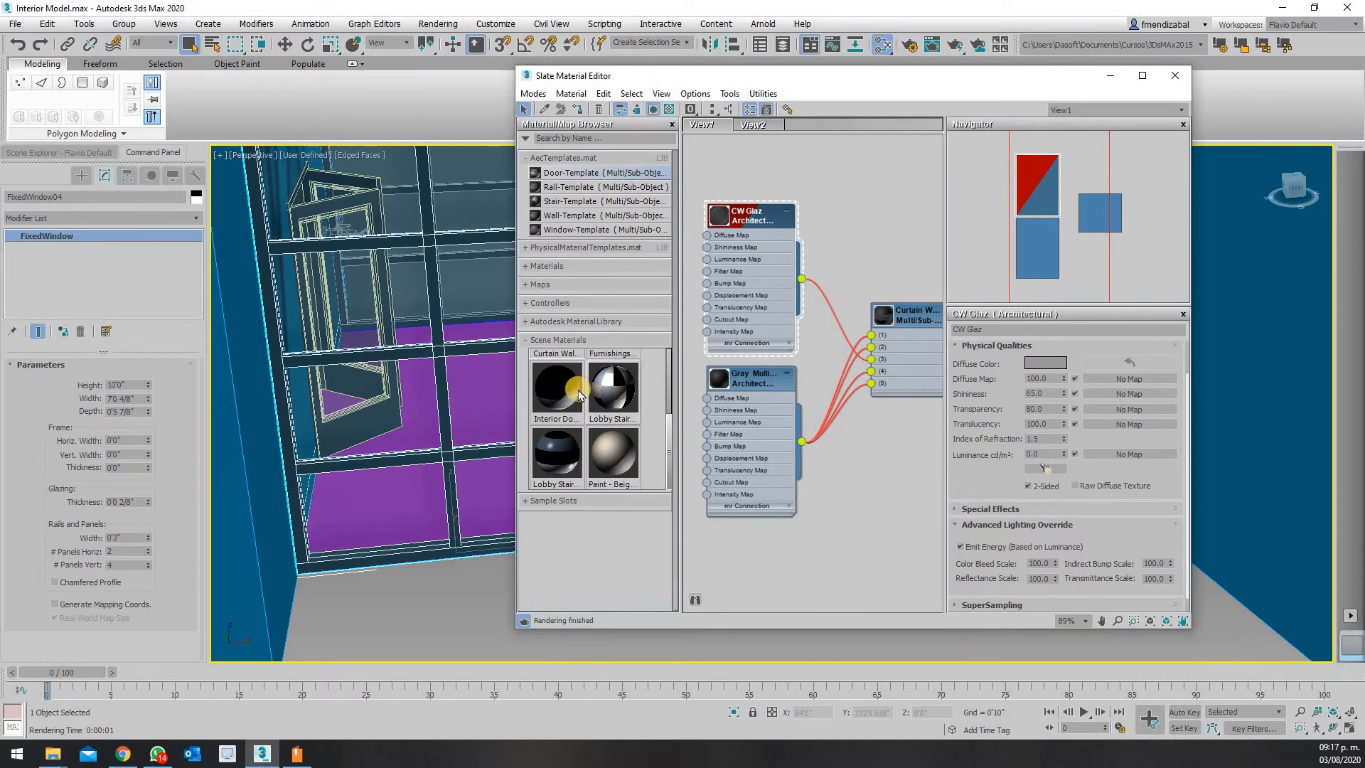
scroll(583, 392, "up", 2)
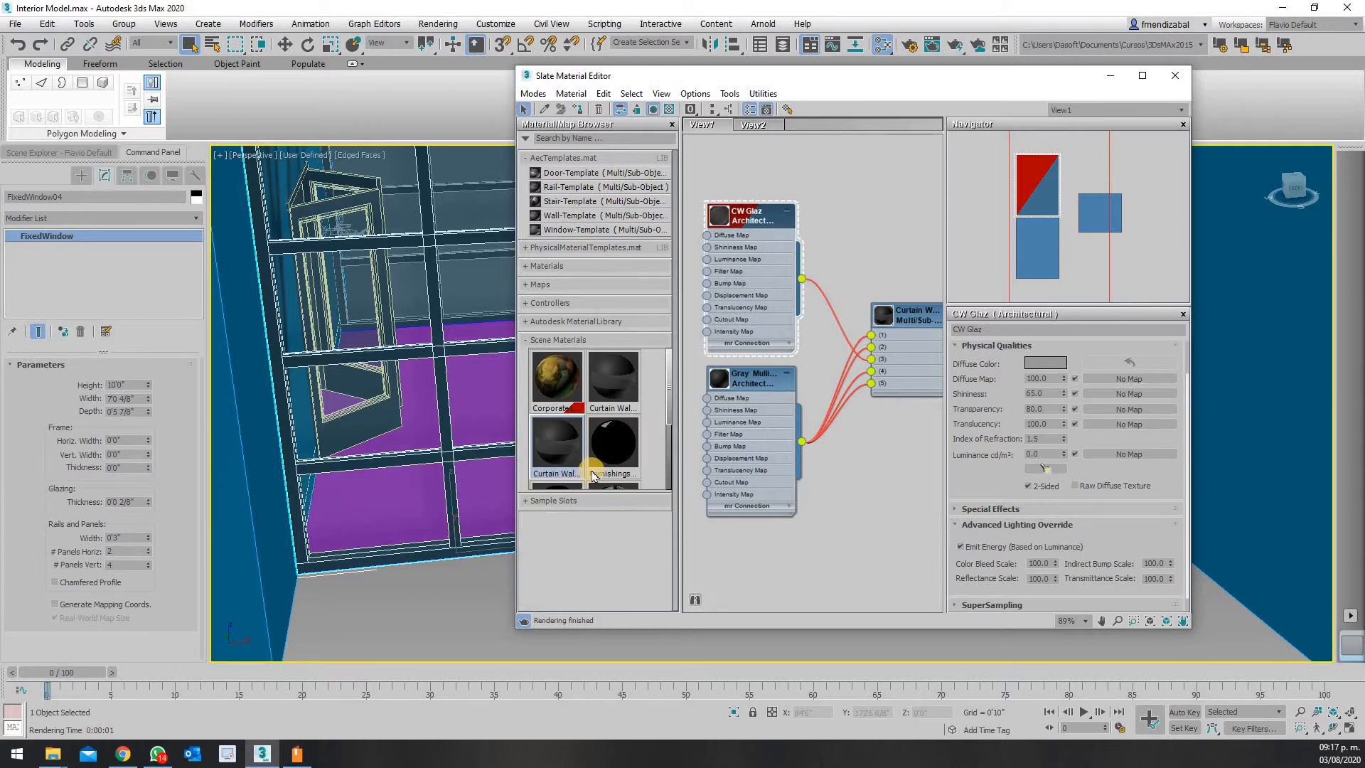
scroll(597, 464, "down", 1)
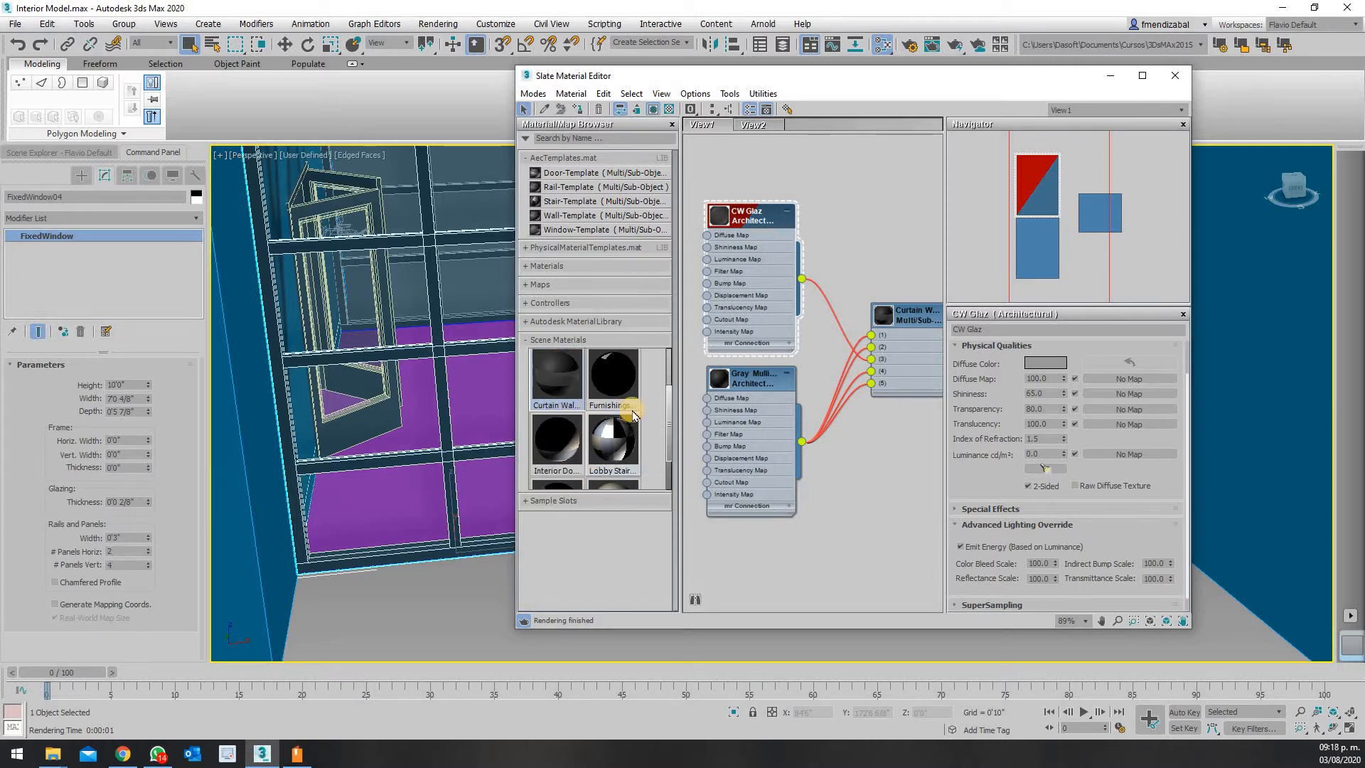
scroll(612, 427, "down", 1)
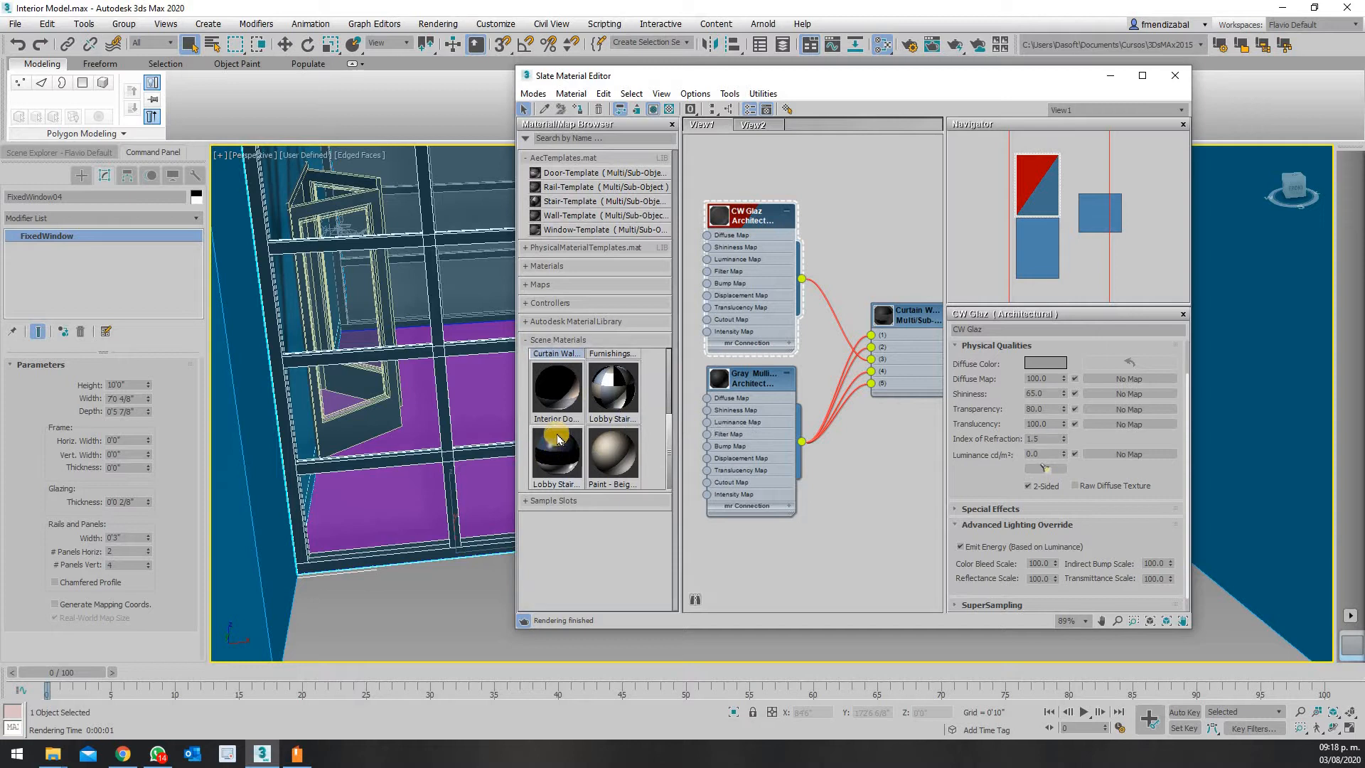
scroll(557, 427, "up", 2)
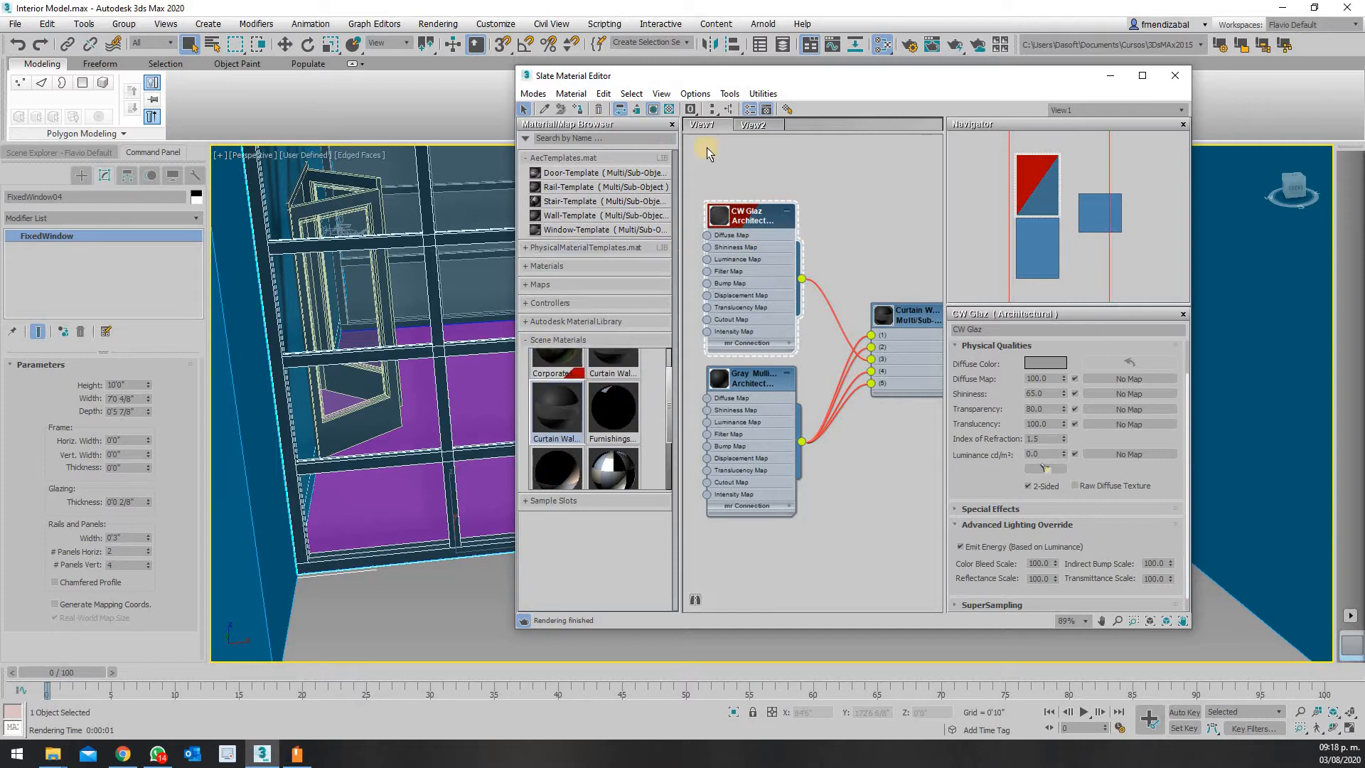
Add the Wall-Template Multi/Sub-Object material to View1 and lay out all the nodes so they no longer overlap
scroll(798, 199, "down", 3)
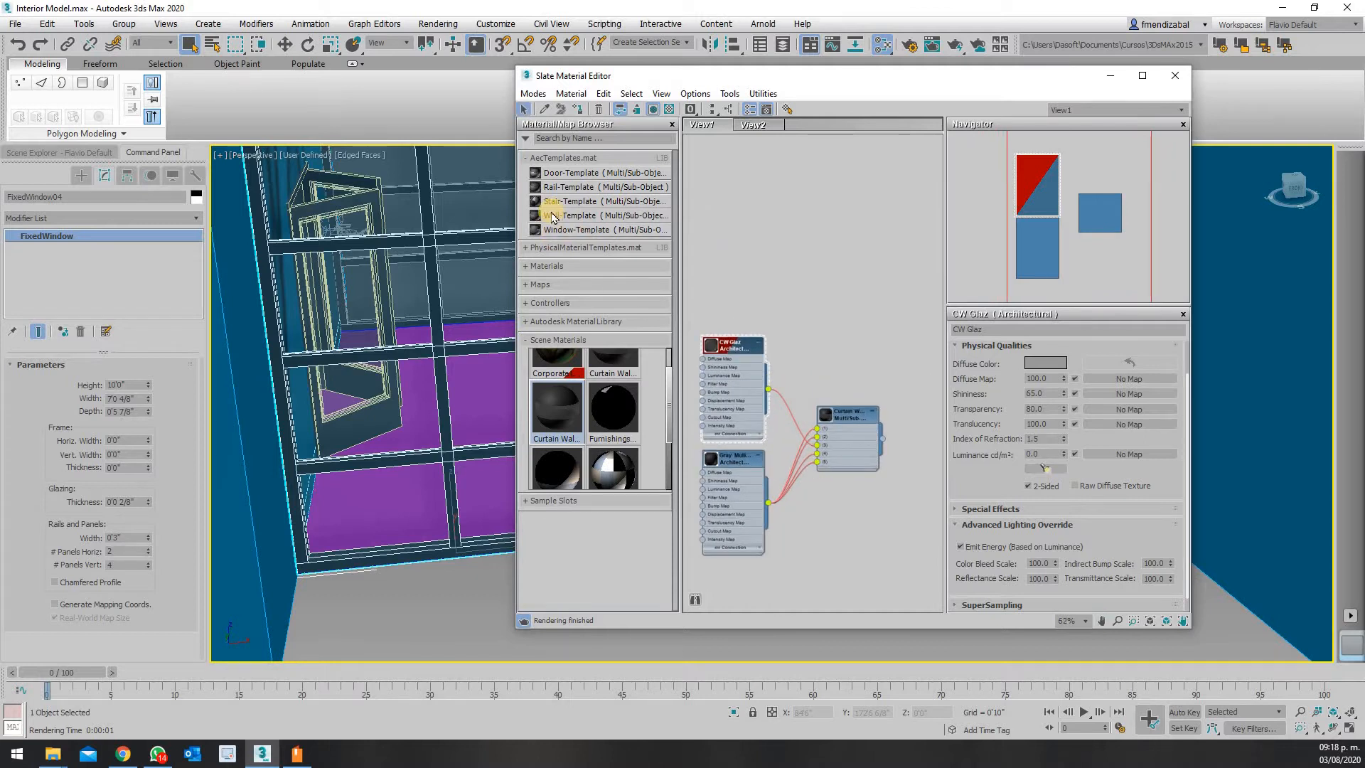
left_click_drag(553, 216, 786, 341)
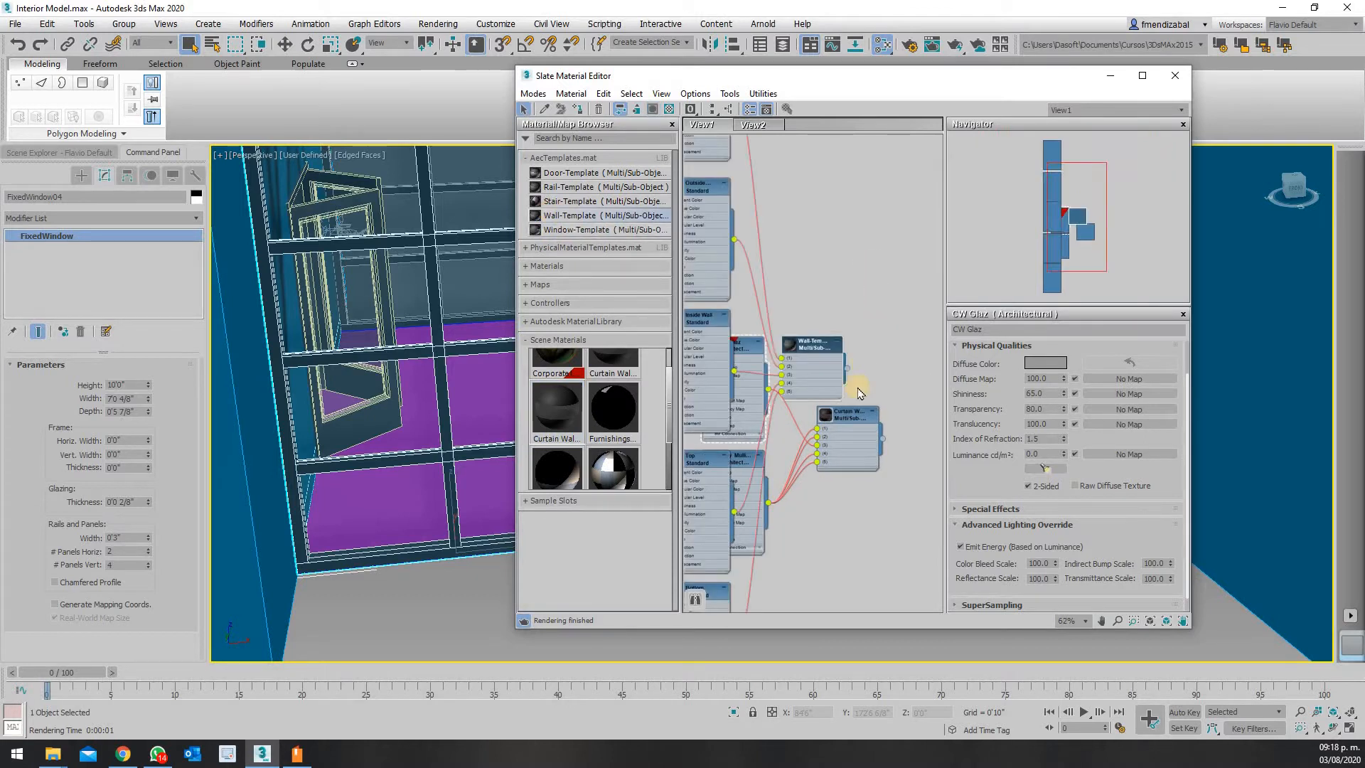
left_click(712, 110)
Examine the Wall-Template sub-materials, from End Caps and Outside through Inside Wall, Top and Bottom, and their connections to the parent material
scroll(853, 293, "up", 6)
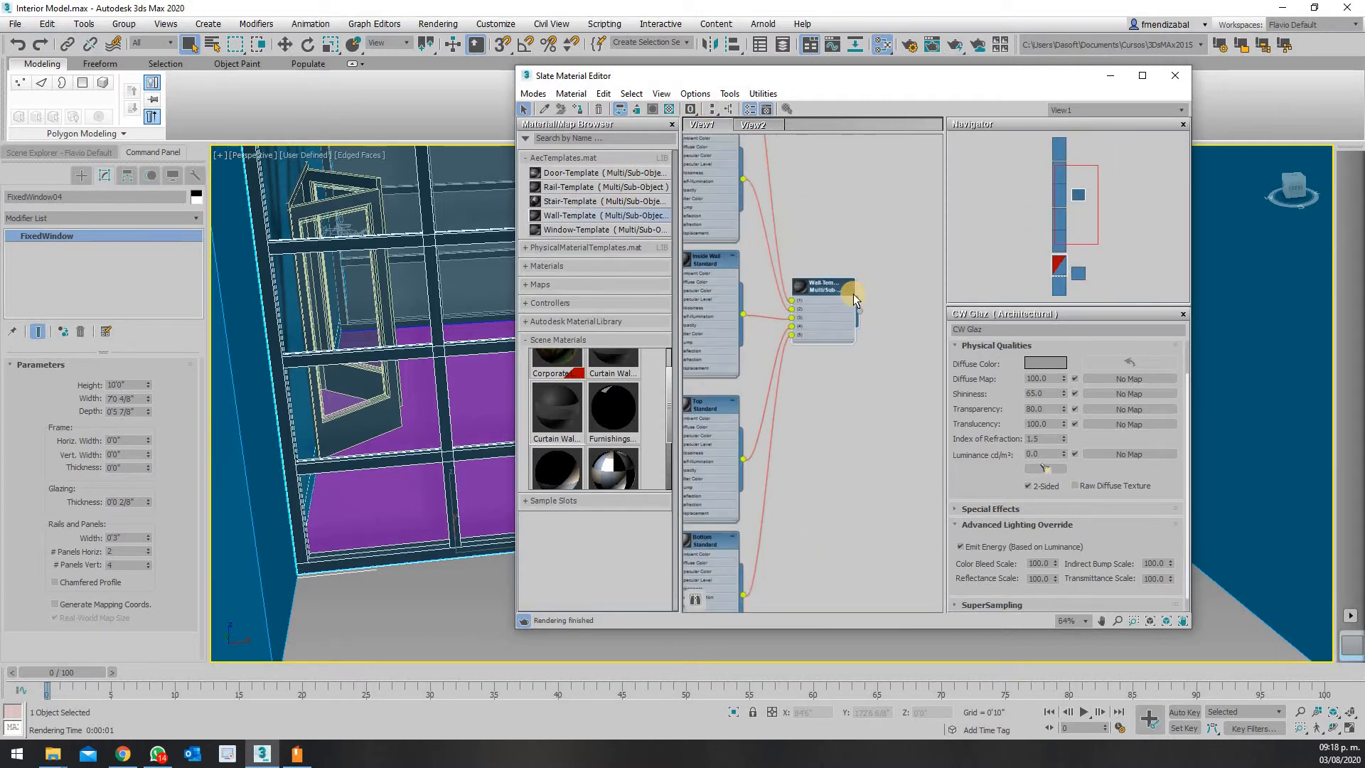
scroll(816, 334, "down", 6)
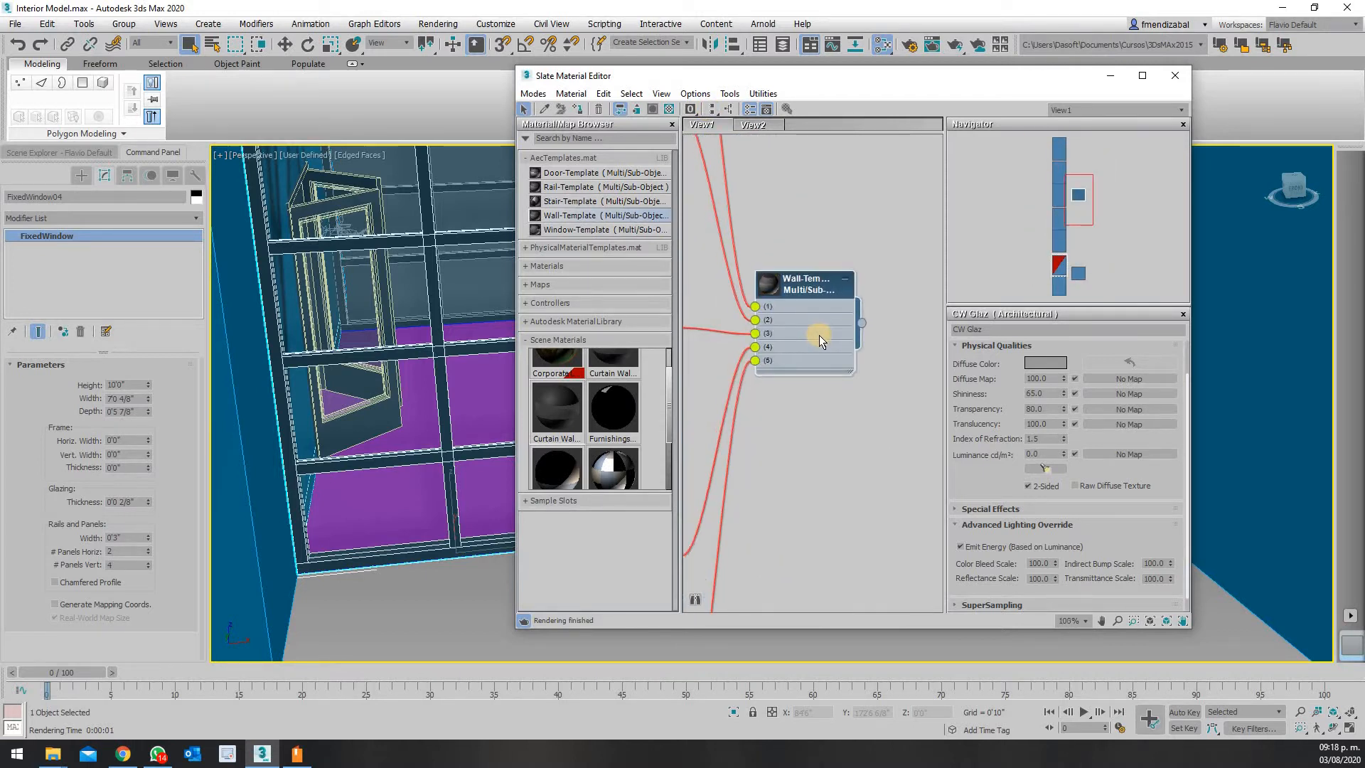
scroll(730, 137, "up", 5)
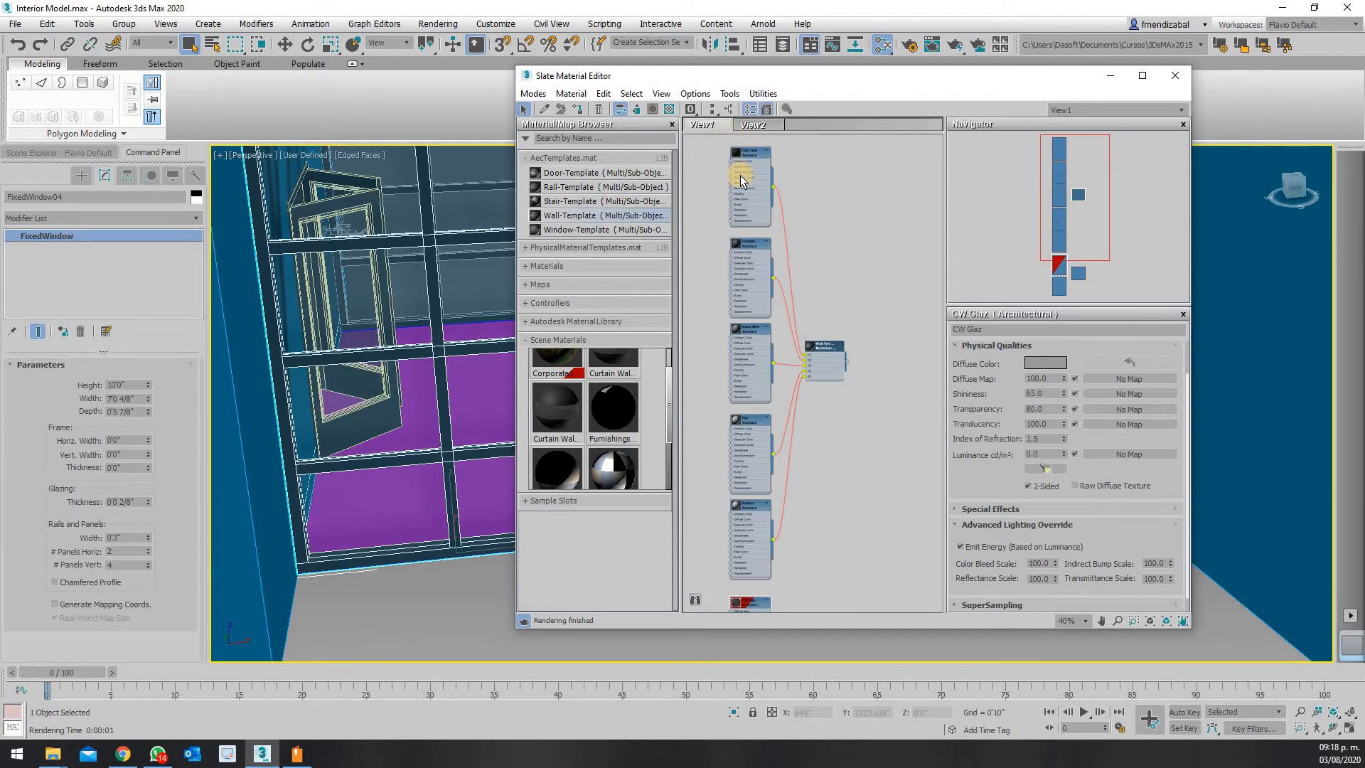
middle_click_drag(736, 385, 744, 495)
scroll(751, 287, "up", 1)
middle_click_drag(752, 304, 771, 132)
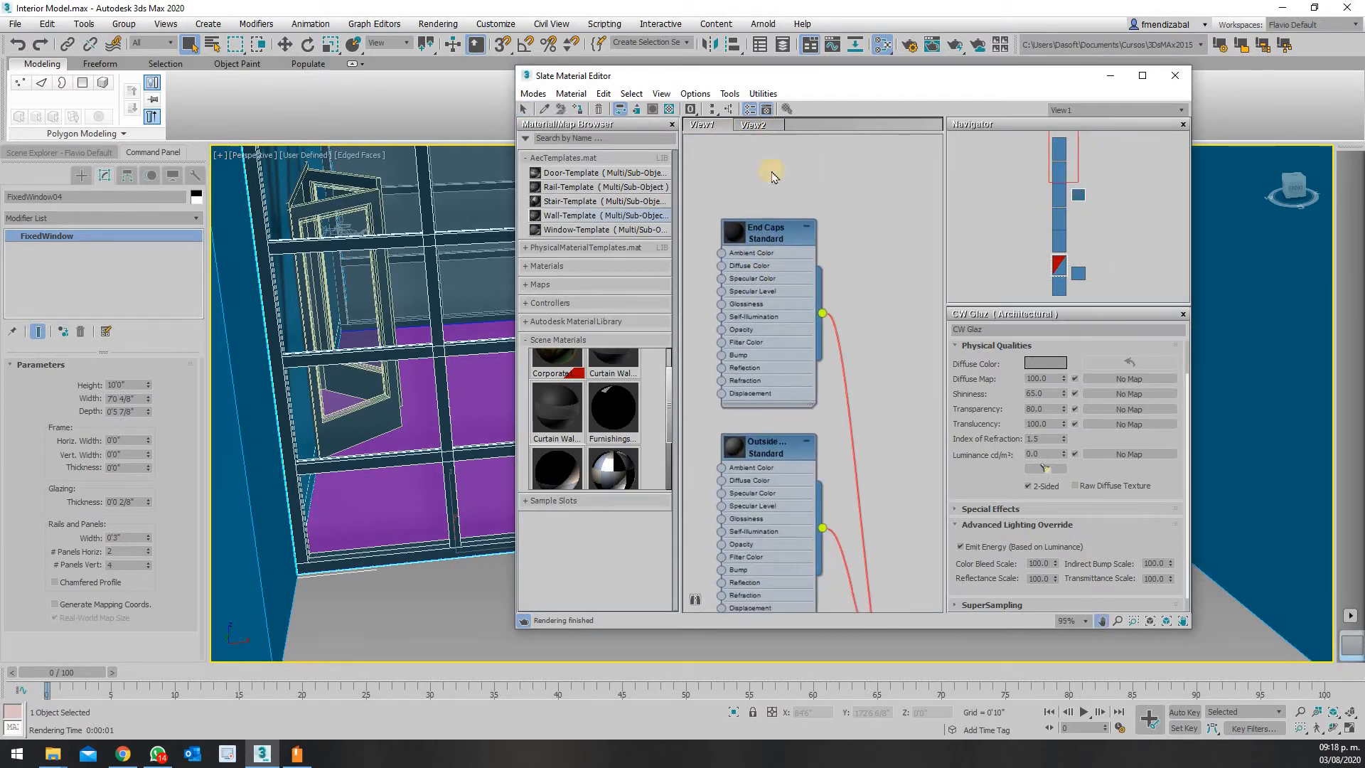
middle_click_drag(774, 407, 746, 153)
middle_click_drag(727, 407, 714, 469)
middle_click_drag(739, 349, 786, 99)
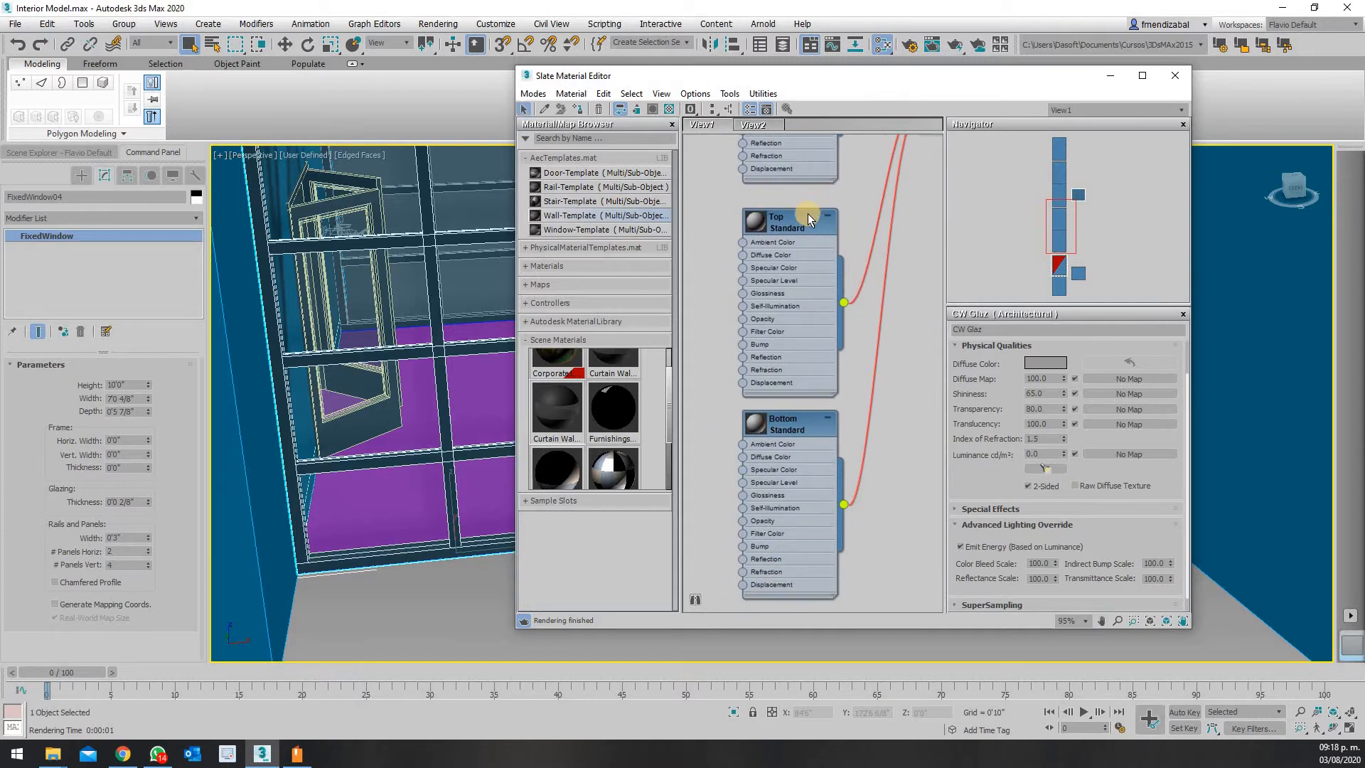
middle_click_drag(806, 215, 767, 447)
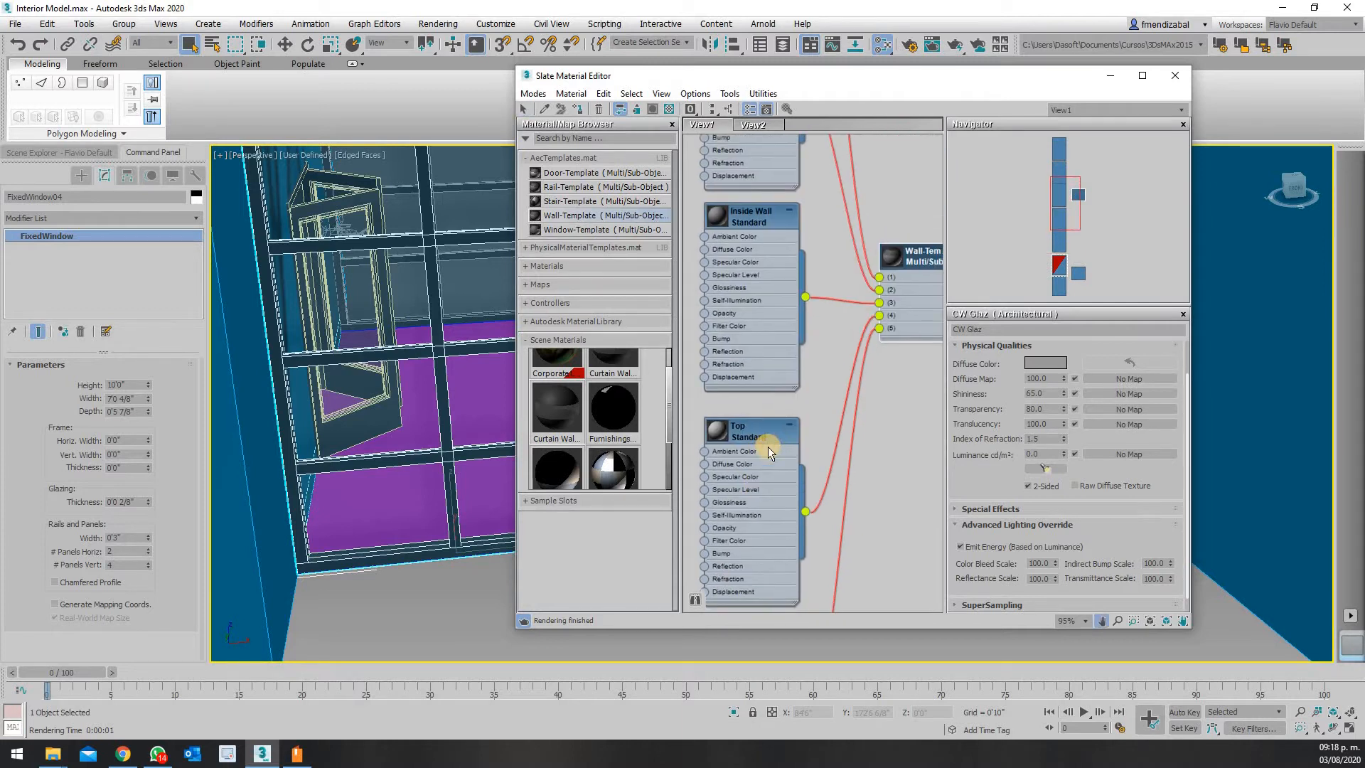
scroll(765, 256, "down", 1)
middle_click_drag(765, 256, 816, 516)
scroll(788, 205, "down", 1)
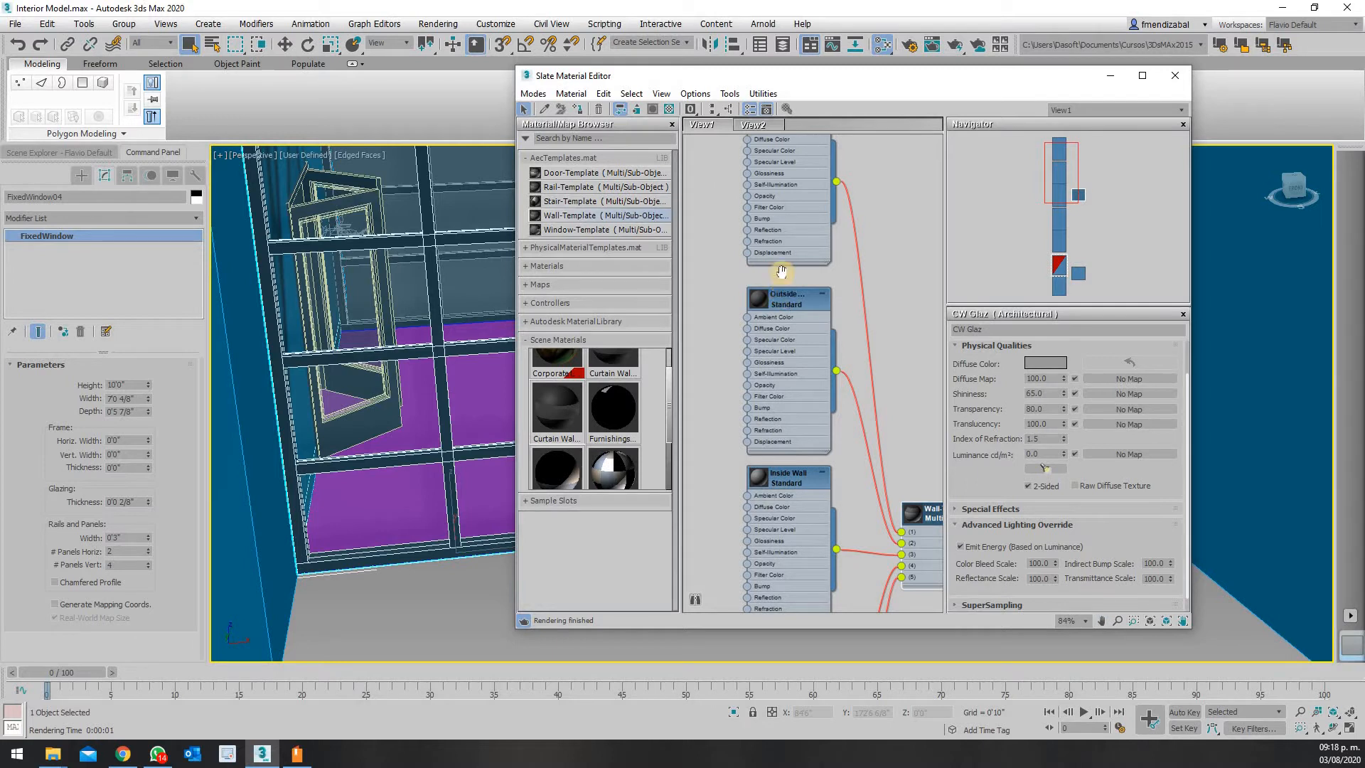
Review the Wall-Template sub-material nodes and display the parameters of the Outside Wall sub-material
middle_click_drag(783, 297, 768, 267)
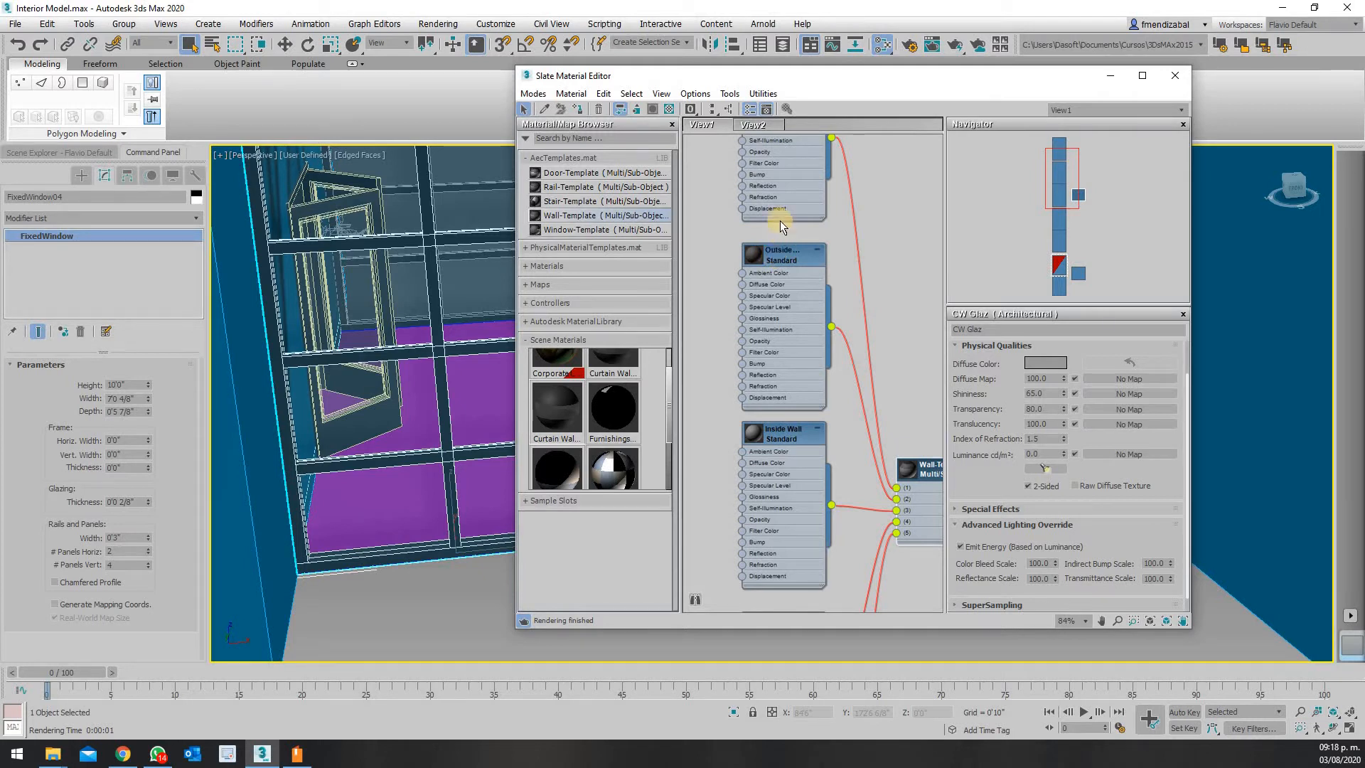
scroll(776, 246, "down", 1)
middle_click_drag(752, 359, 725, 497)
scroll(764, 285, "up", 4)
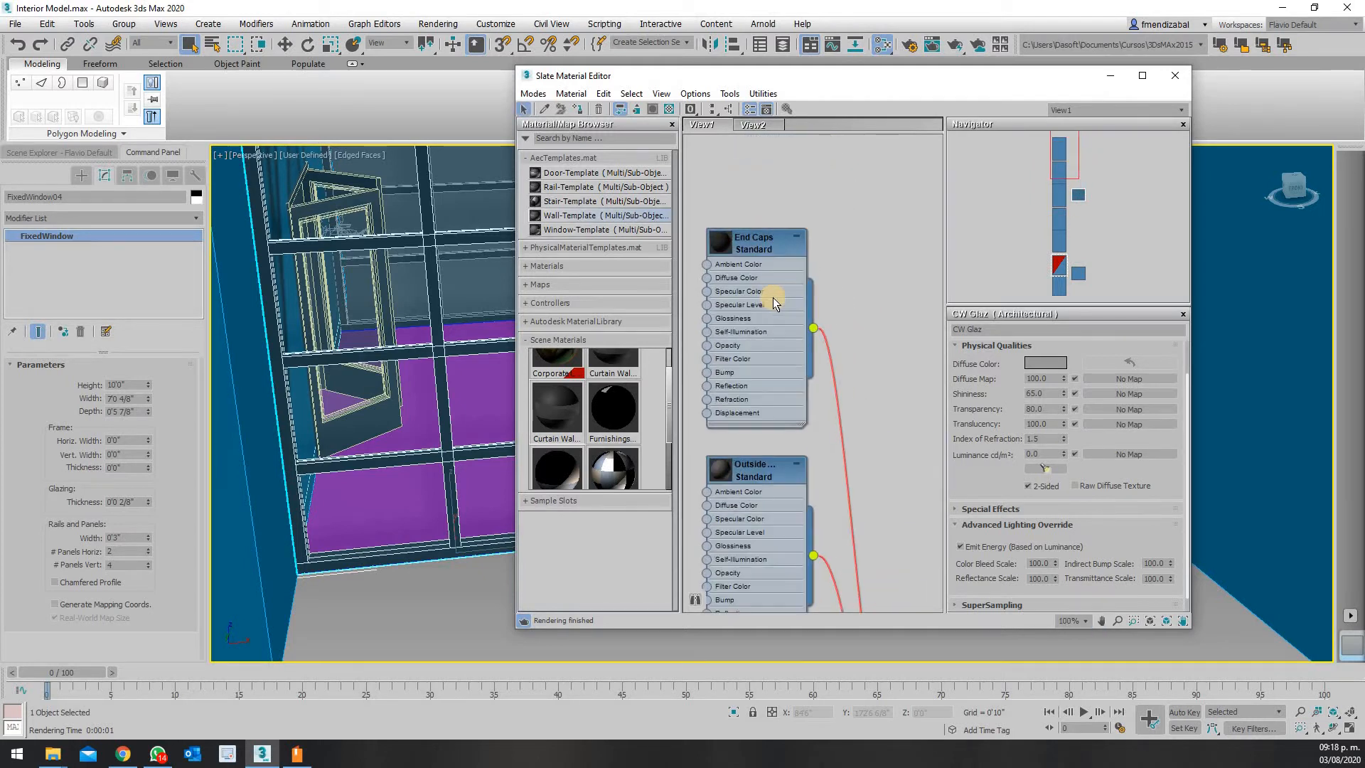
middle_click_drag(776, 329, 788, 270)
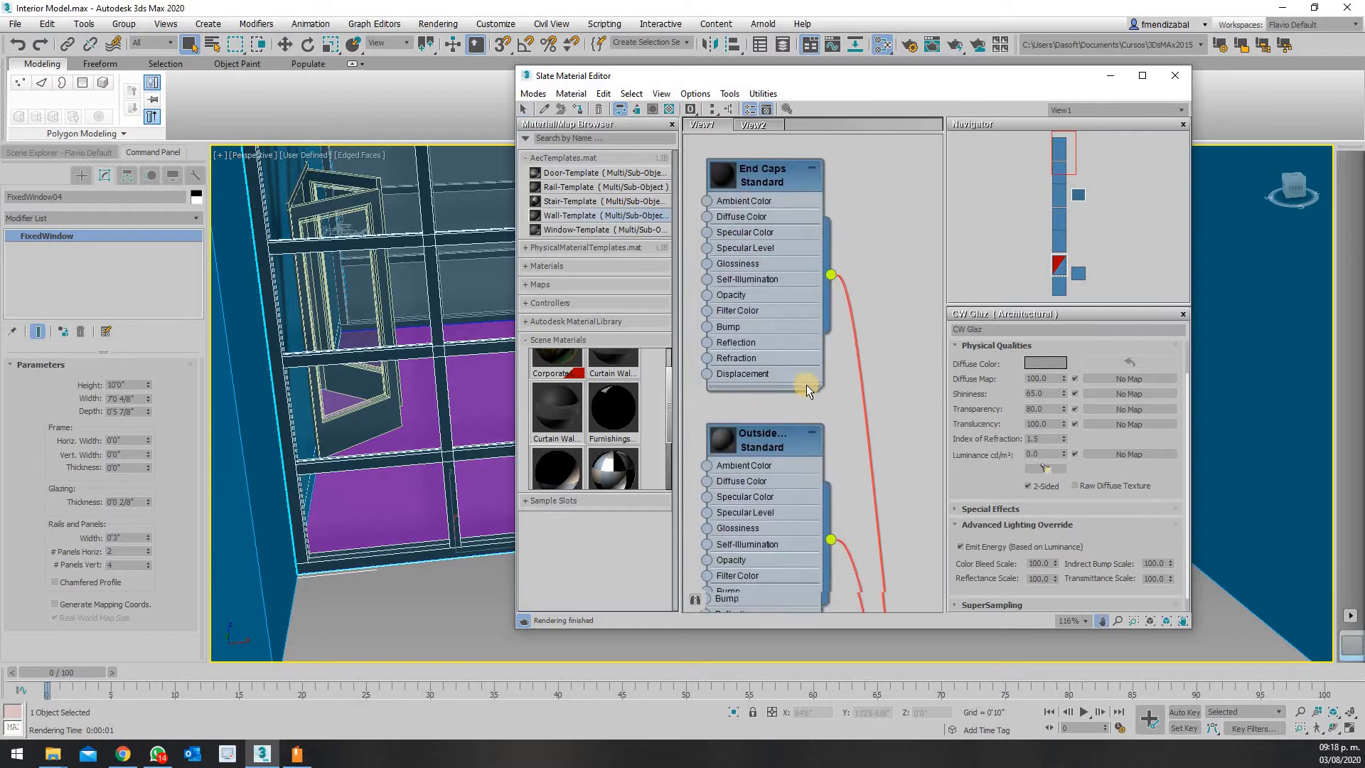
middle_click_drag(806, 386, 824, 317)
double_click(772, 375)
right_click(774, 378)
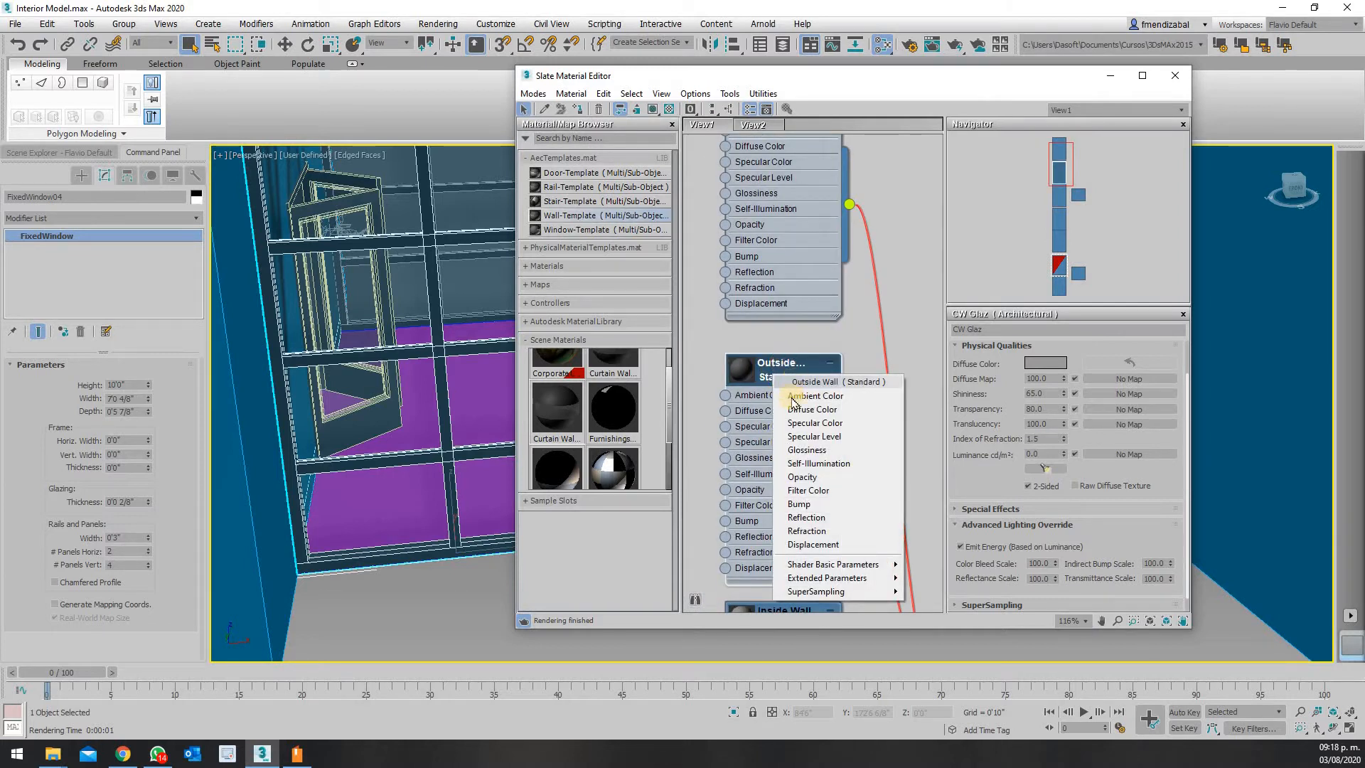
left_click(793, 400)
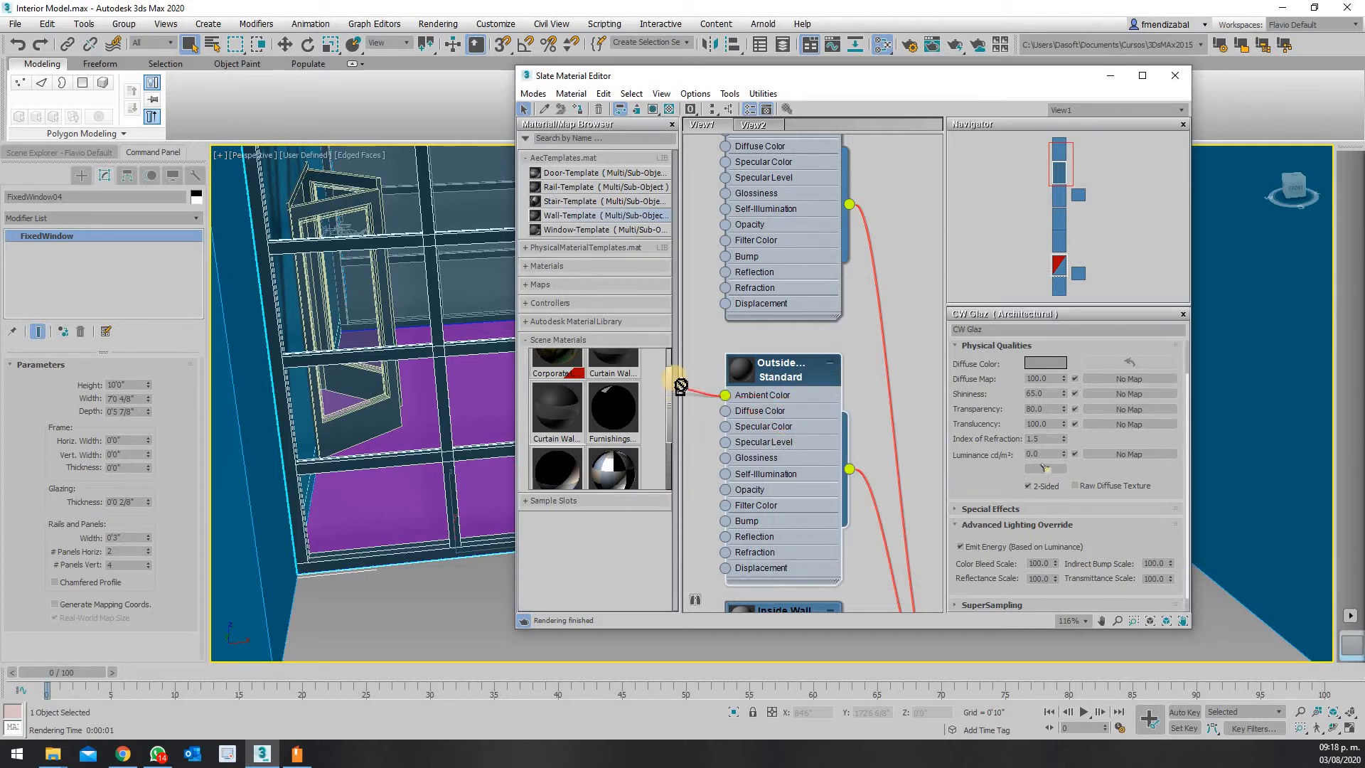
left_click(760, 415)
left_click(761, 363)
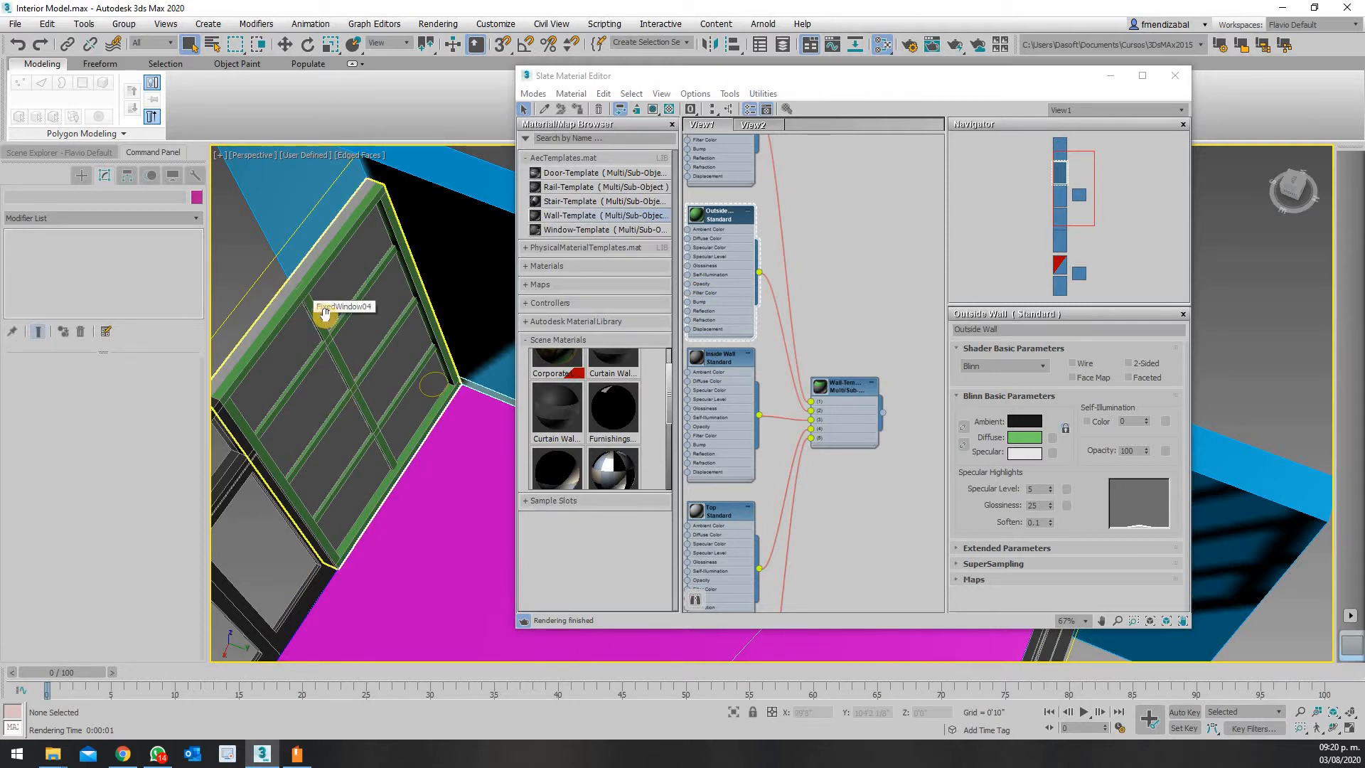
Set the Outside Wall sub-material's diffuse color to a tan yellow of RGB 203, 187, 100 and check it on the fixed window's frame
scroll(365, 321, "down", 3)
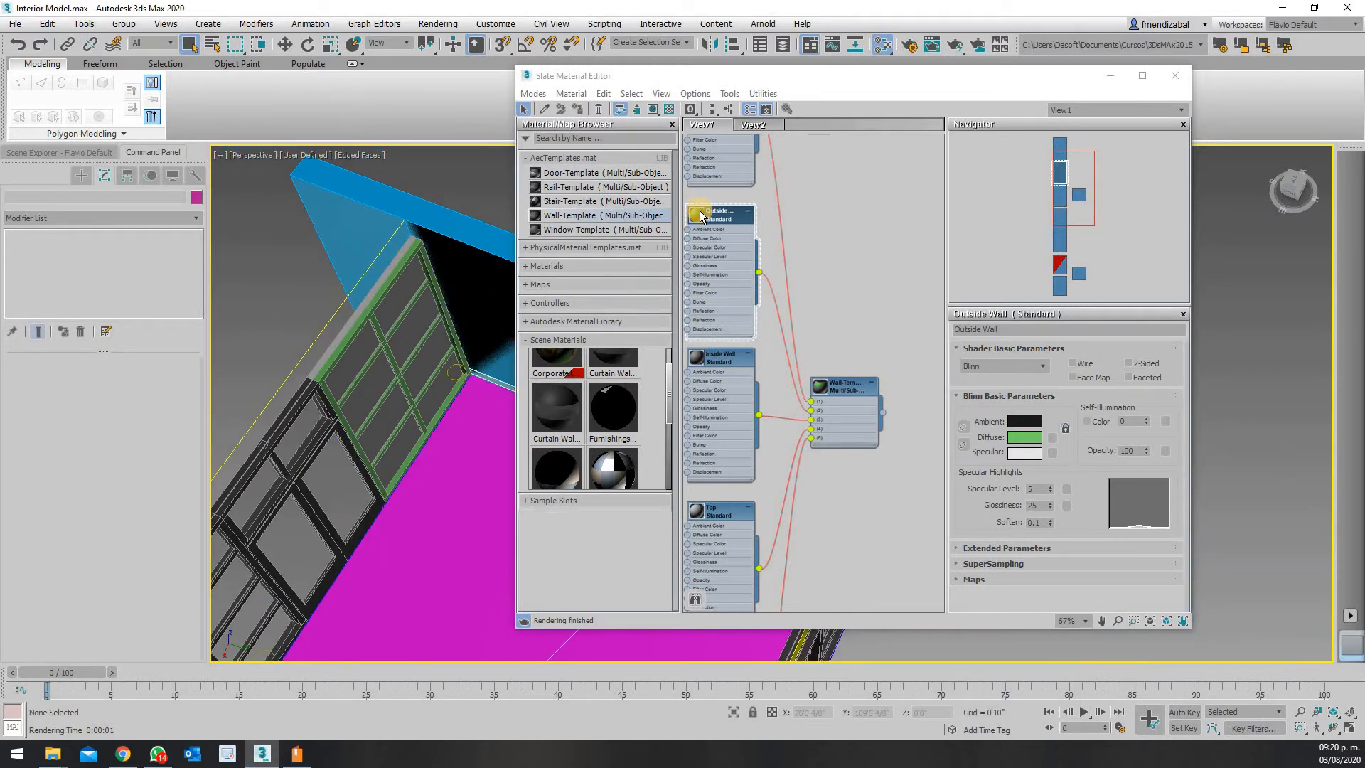
left_click(1024, 437)
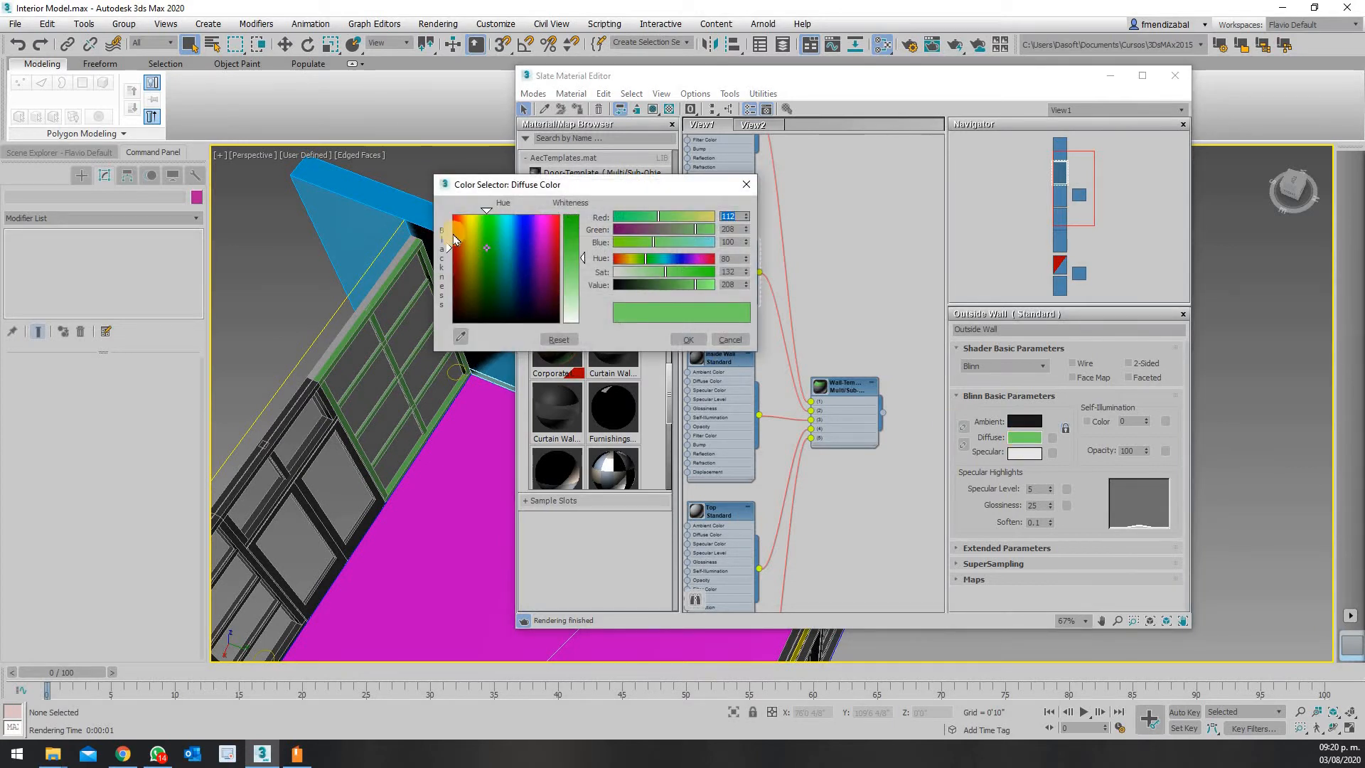
left_click(467, 251)
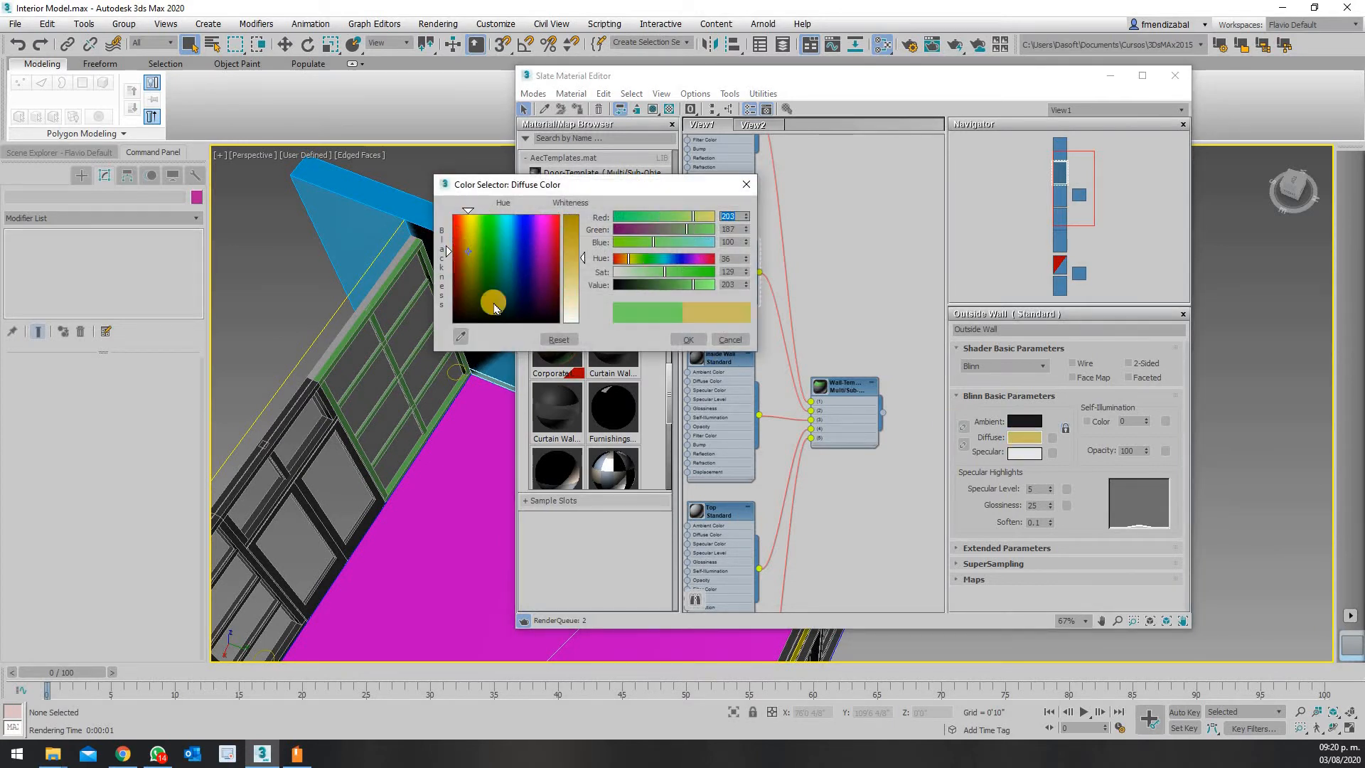
left_click(684, 339)
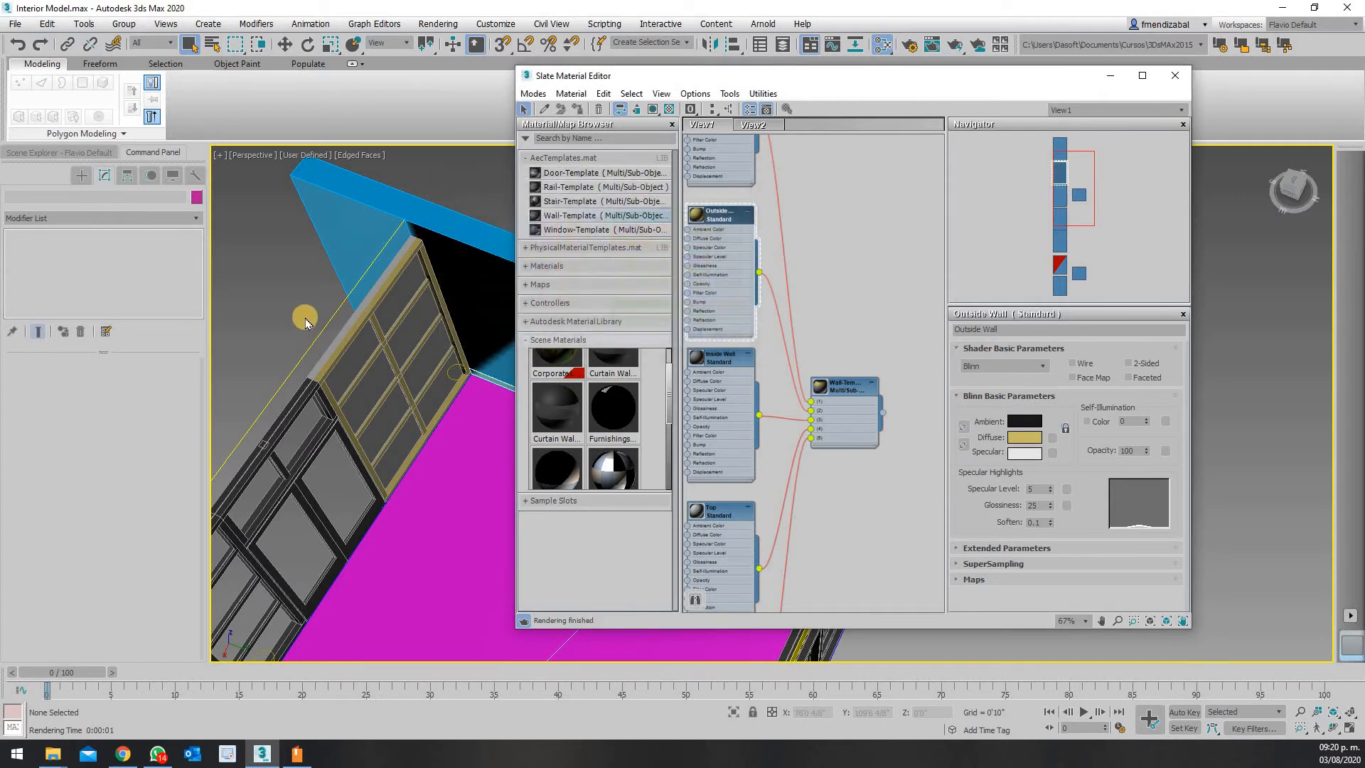
scroll(318, 361, "up", 3)
scroll(385, 486, "down", 2)
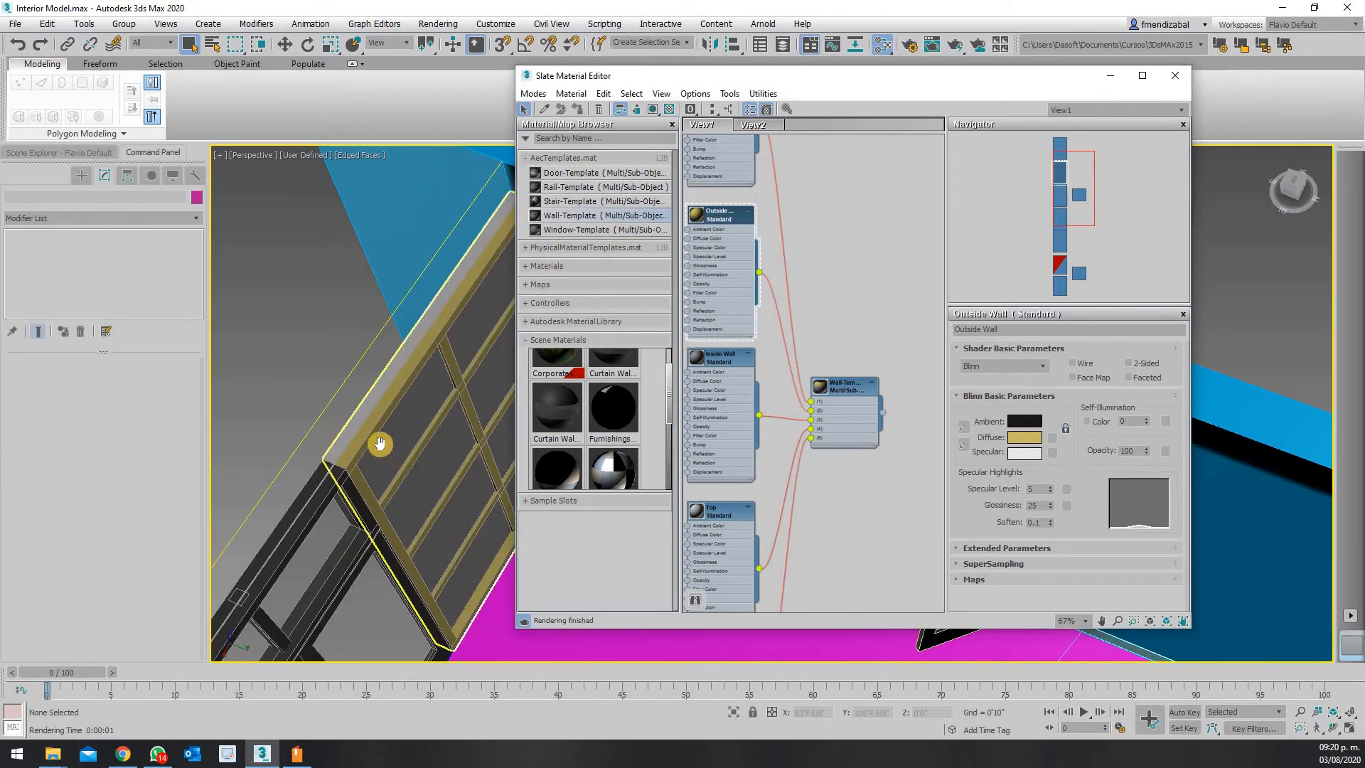
scroll(391, 446, "up", 2)
scroll(304, 379, "up", 2)
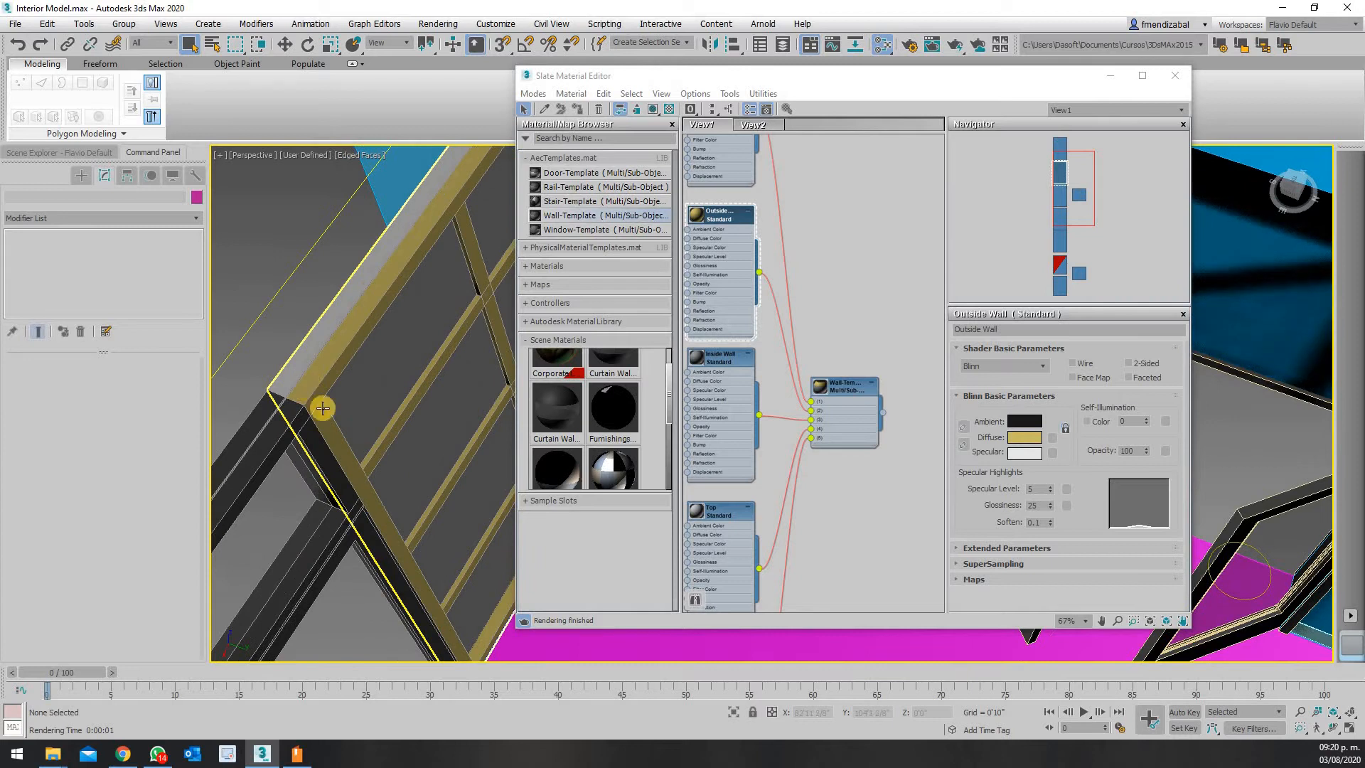
scroll(308, 388, "down", 1)
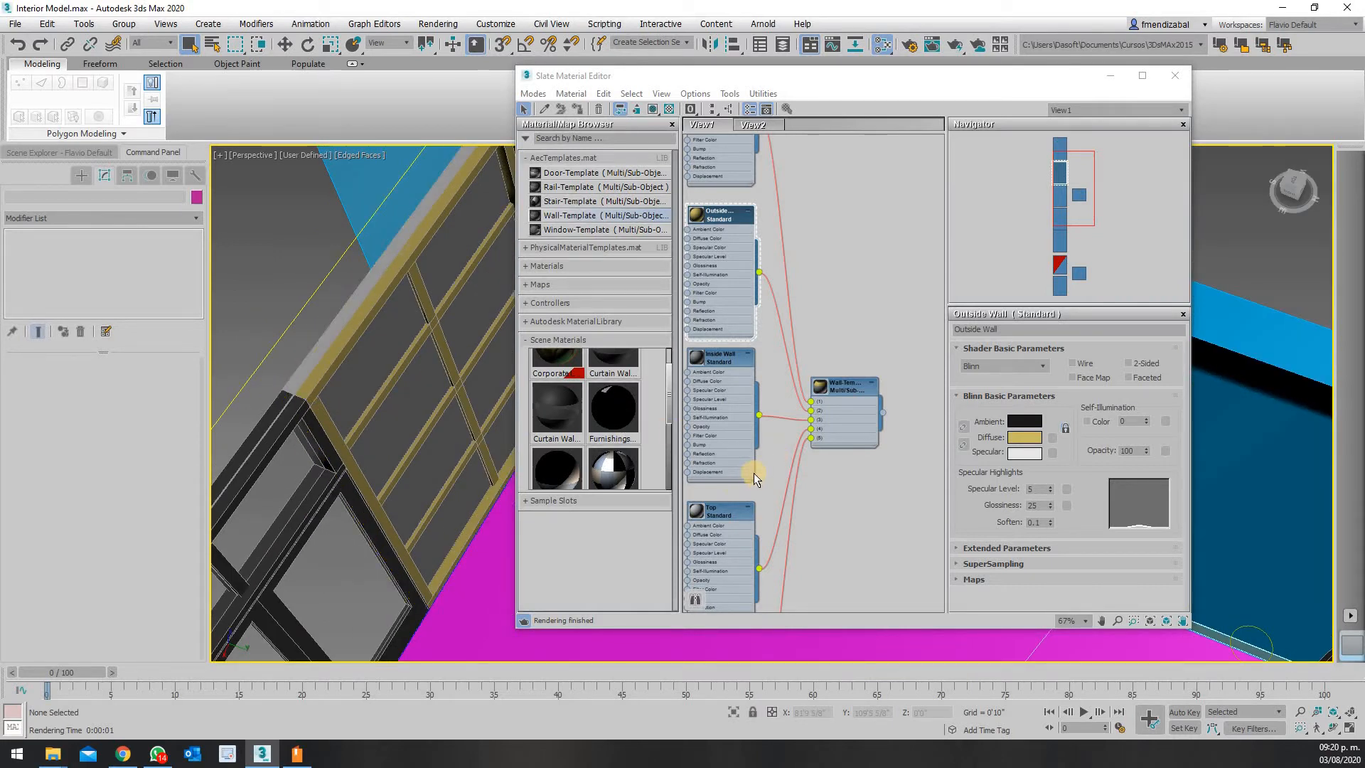
mouse_move(754, 472)
middle_mouse_down()
mouse_move(806, 610)
mouse_move(769, 426)
mouse_move(764, 449)
middle_mouse_up()
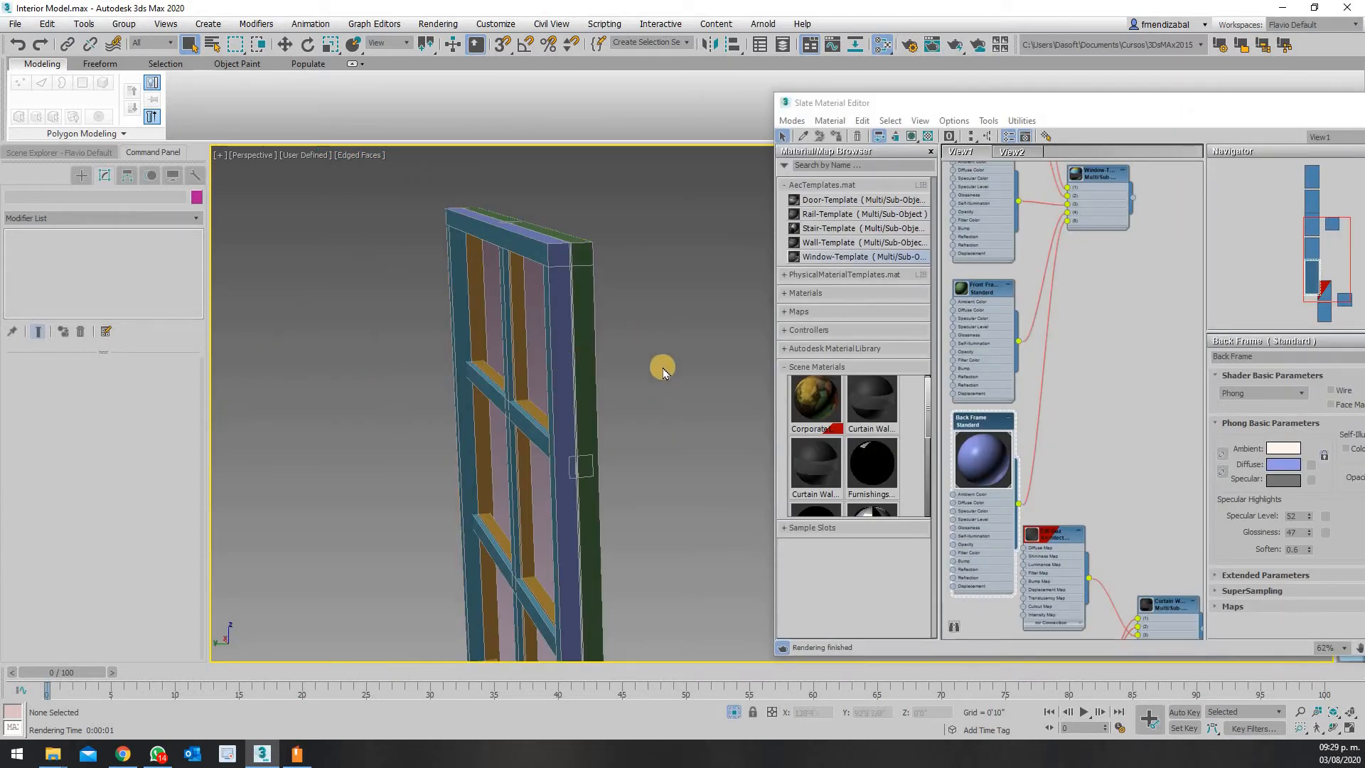
Examine the Window-Template parent node and its Front Rails and Back Rails sub-materials against both sides of the isolated window
middle_click_drag(662, 368, 609, 369, "alt")
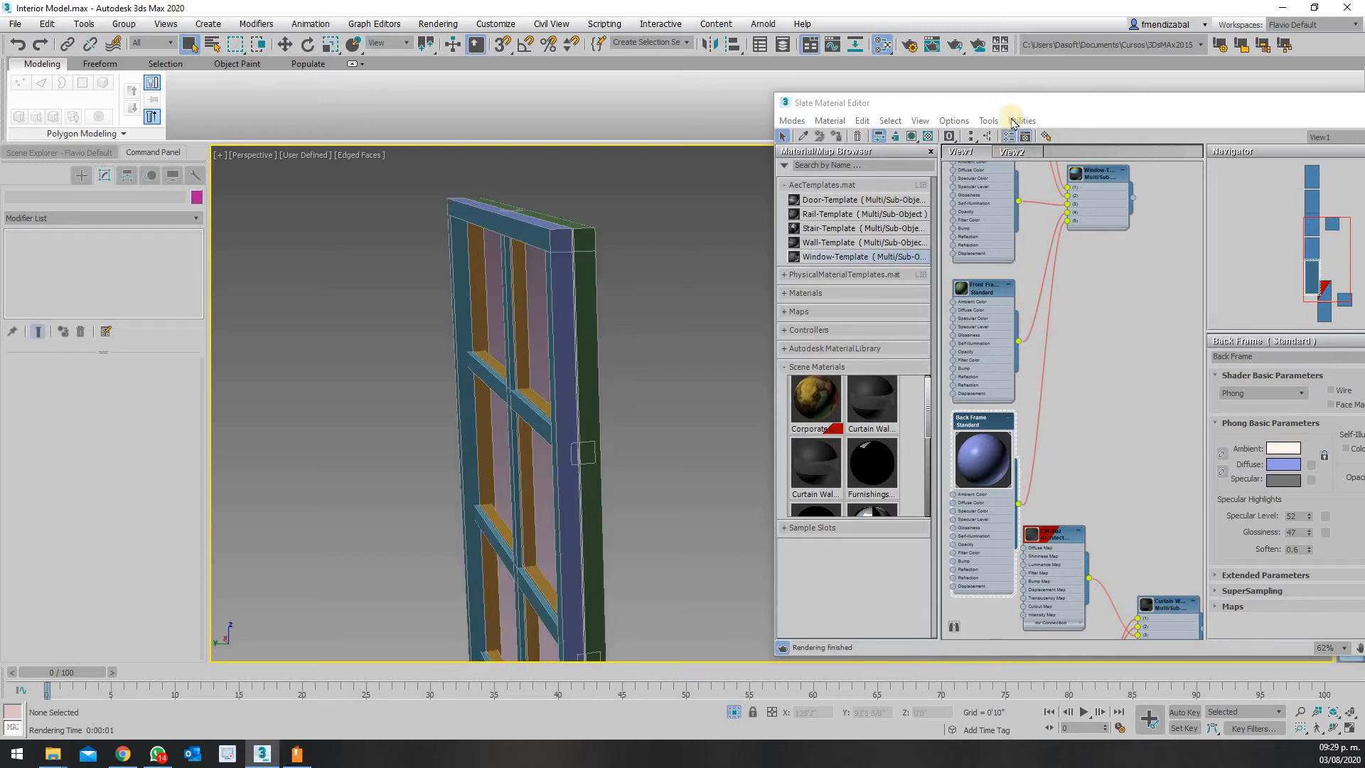
middle_click_drag(1073, 318, 1089, 351)
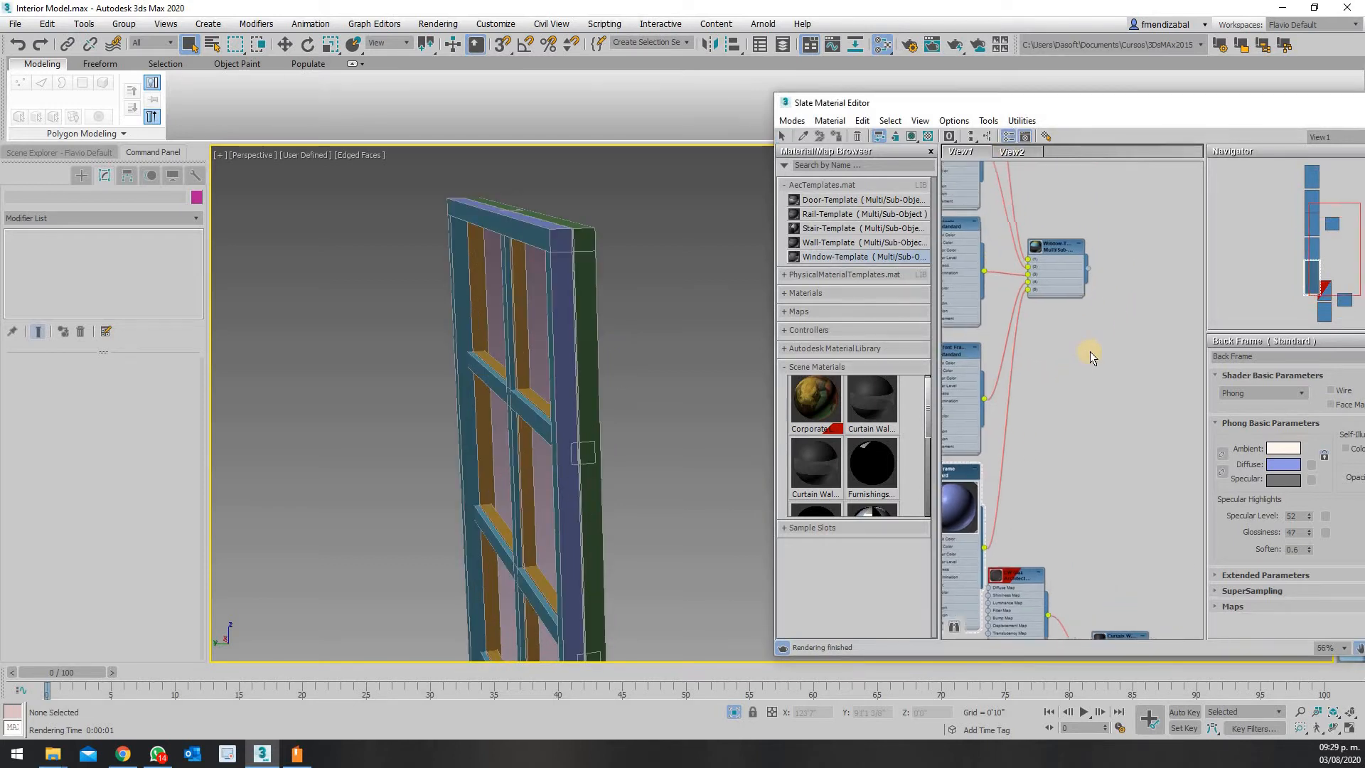
scroll(1067, 275, "up", 5)
scroll(1066, 273, "up", 2)
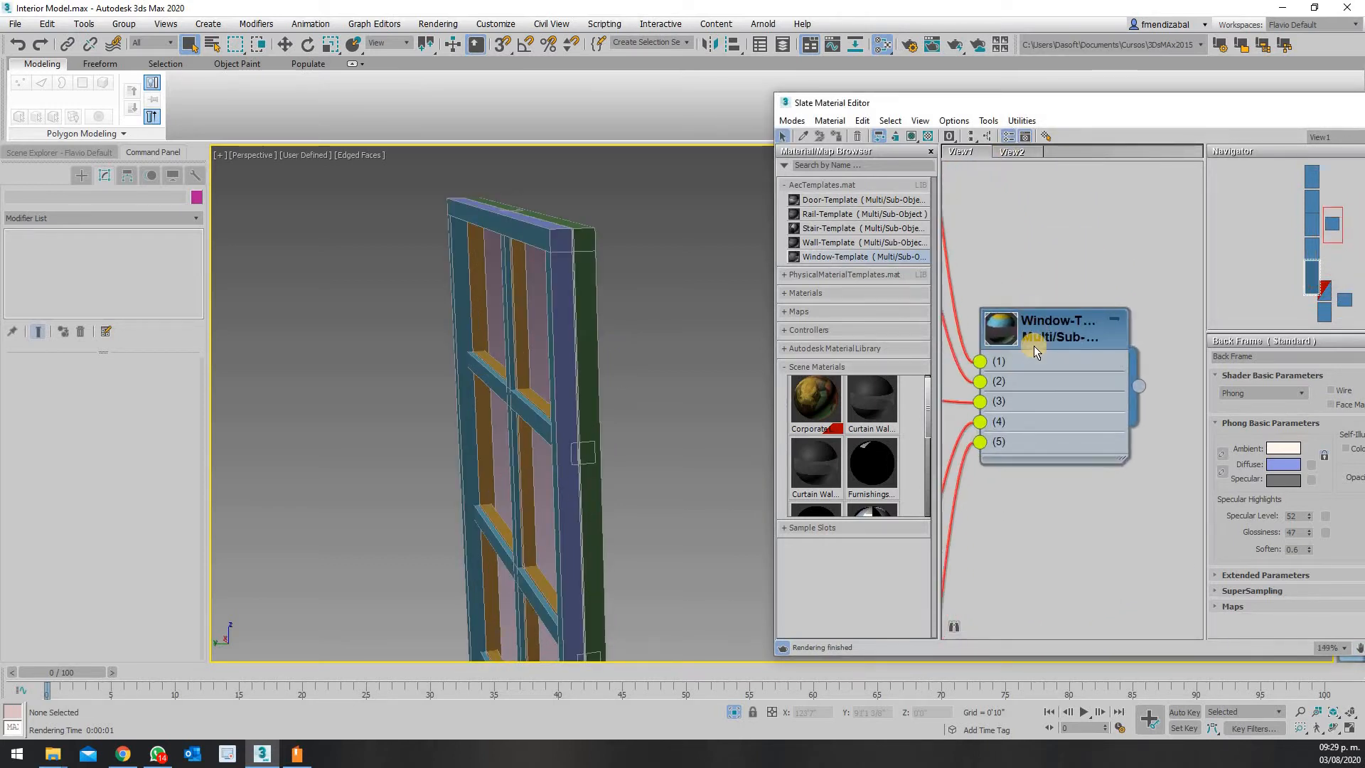
scroll(1049, 338, "down", 10)
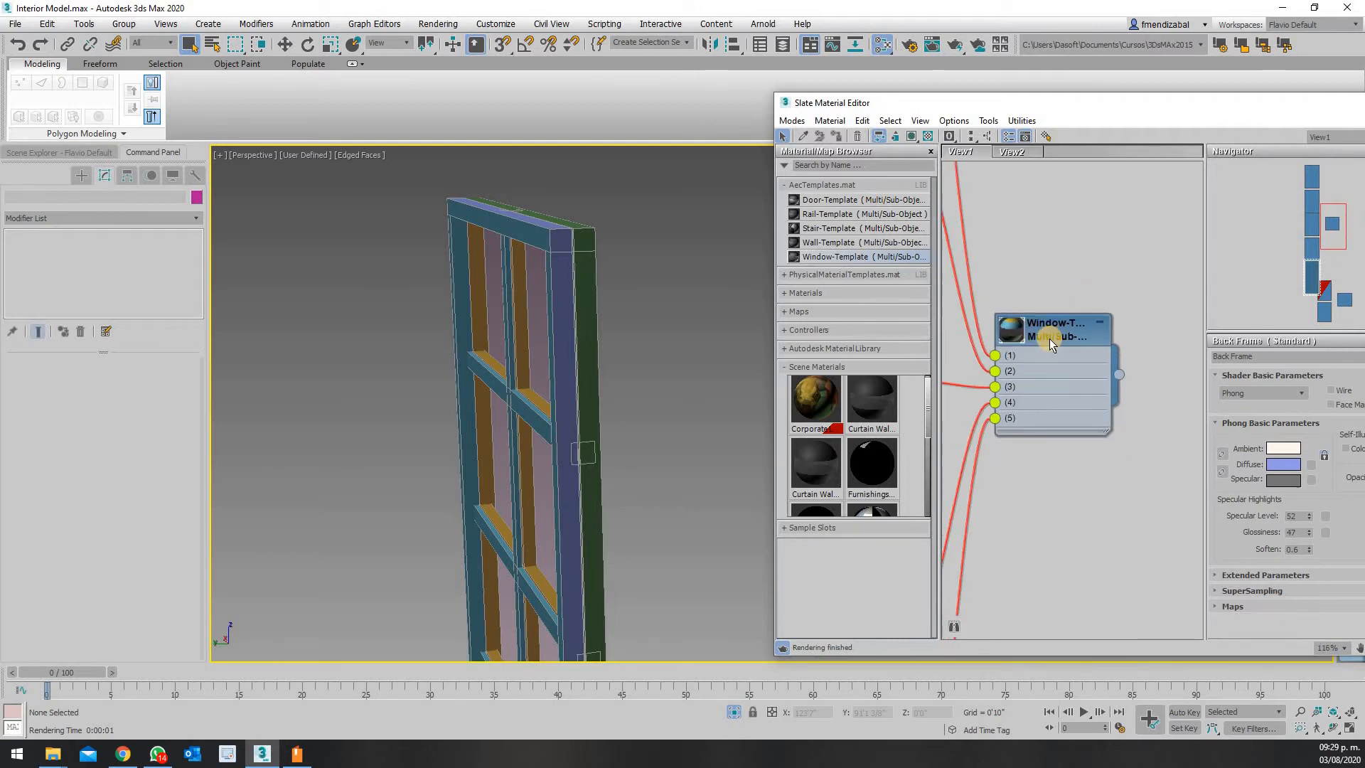
scroll(1023, 229, "up", 8)
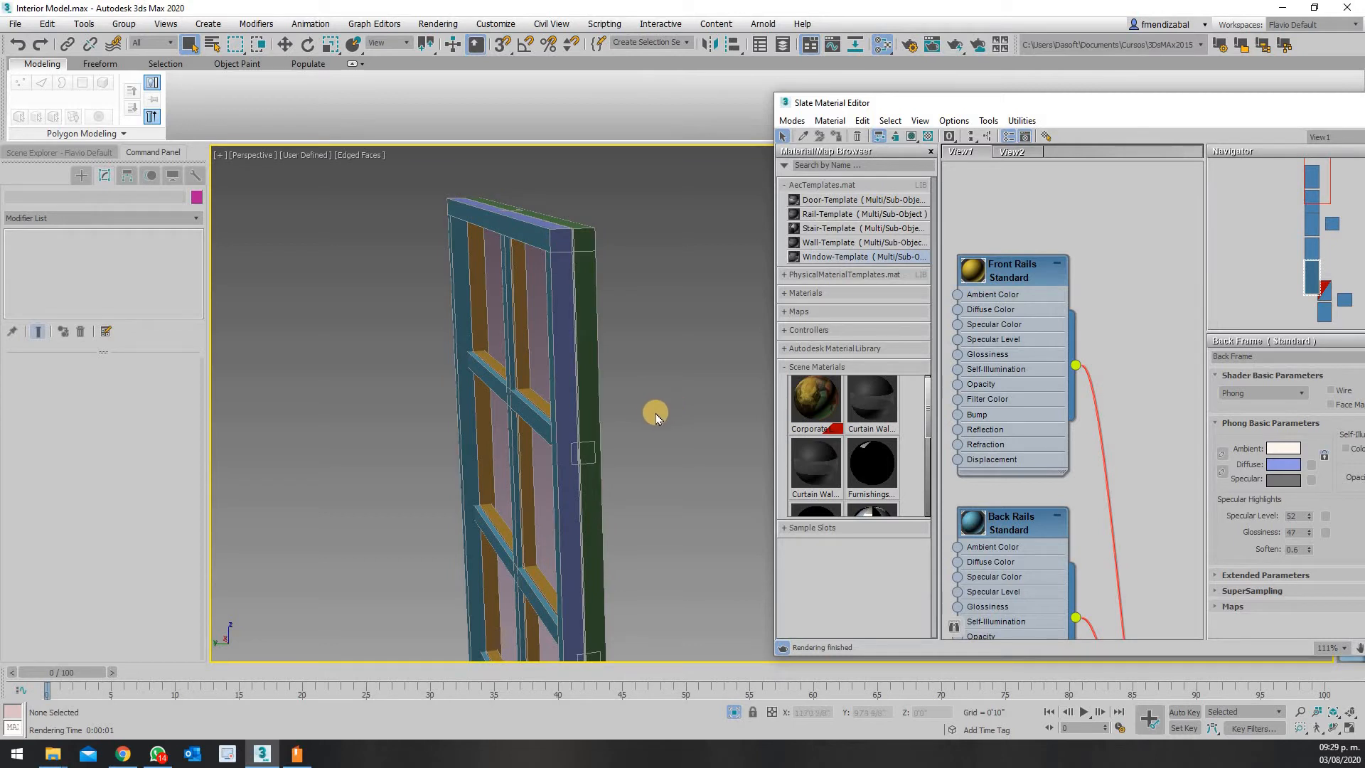
left_click(567, 409)
left_click(607, 449)
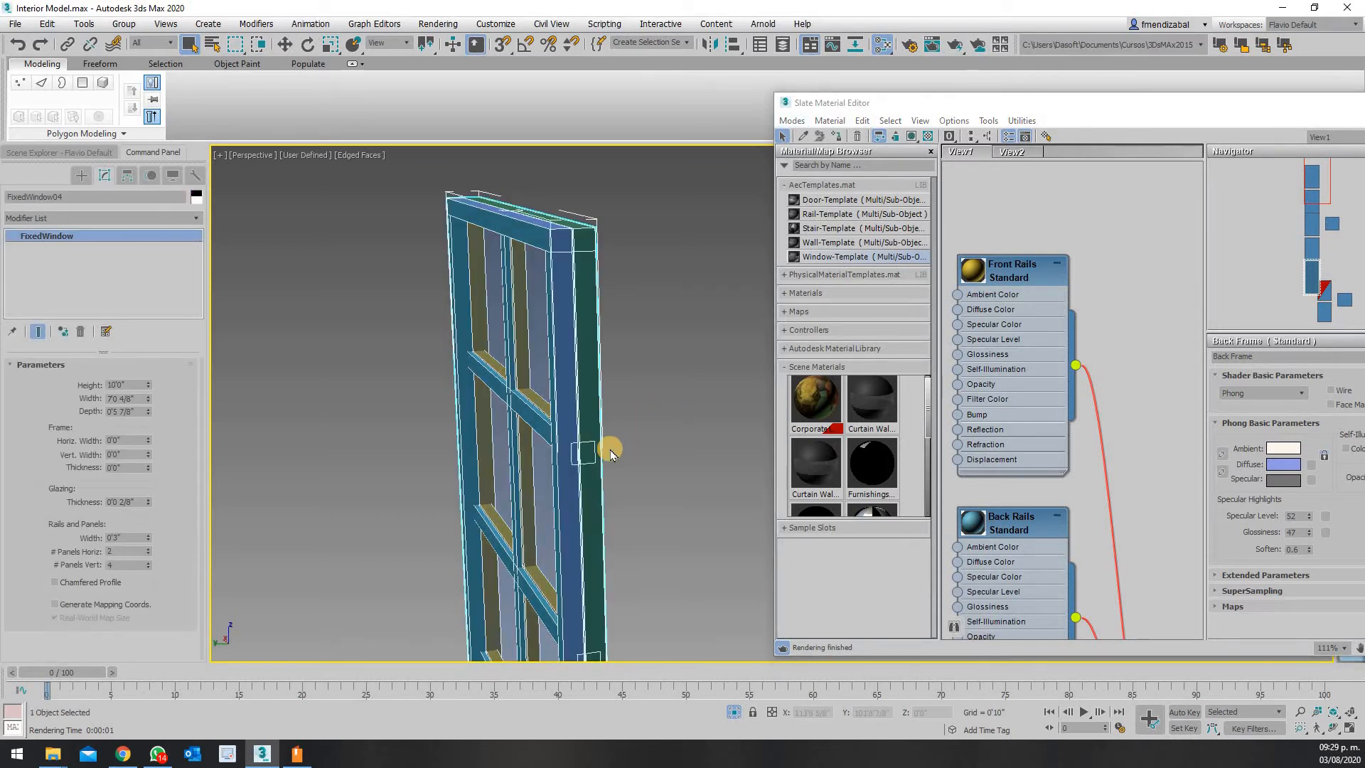
middle_click_drag(609, 445, 701, 373, "alt")
left_click(622, 331)
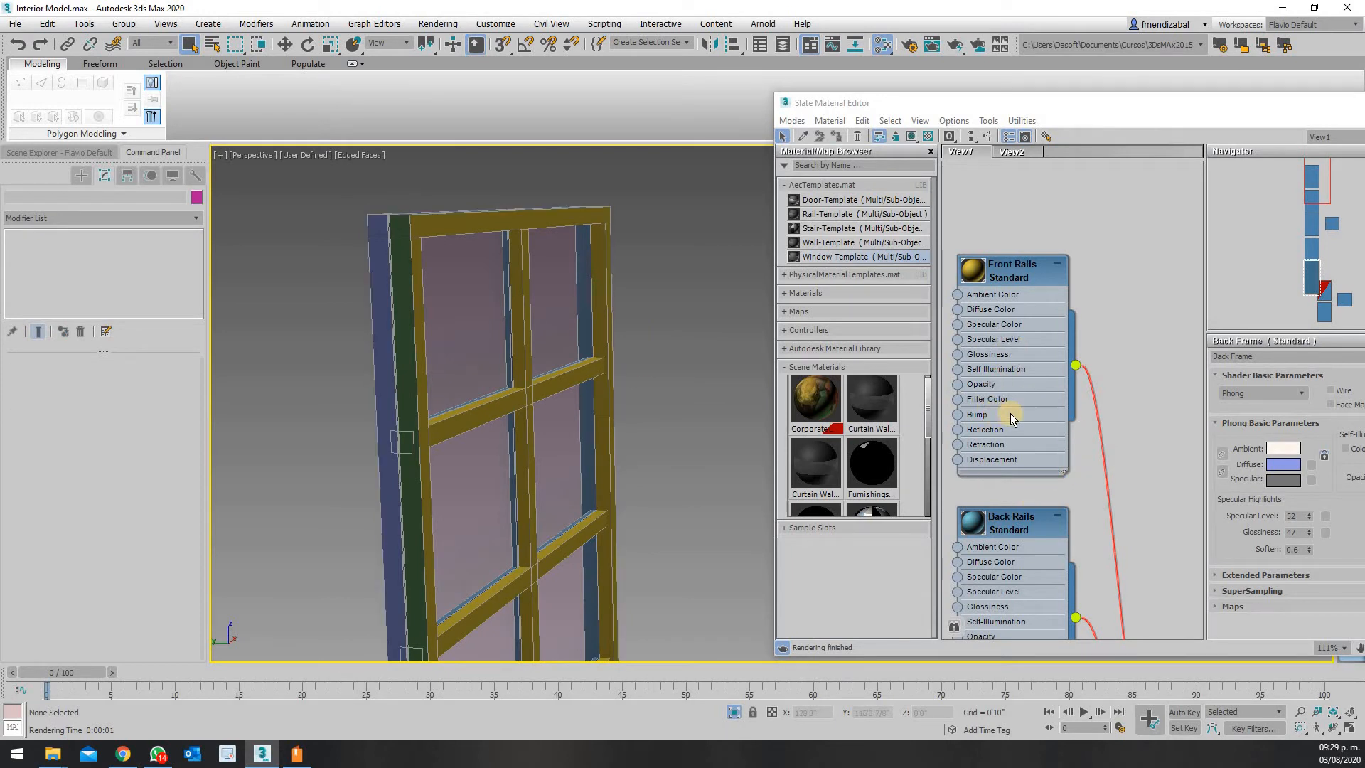
Compare the Panels, Front Frame and Back Frame sub-materials of the Window-Template with the matching parts of the isolated window
scroll(1010, 414, "down", 3)
middle_click_drag(1020, 393, 1040, 218)
middle_click_drag(1044, 516, 1051, 420)
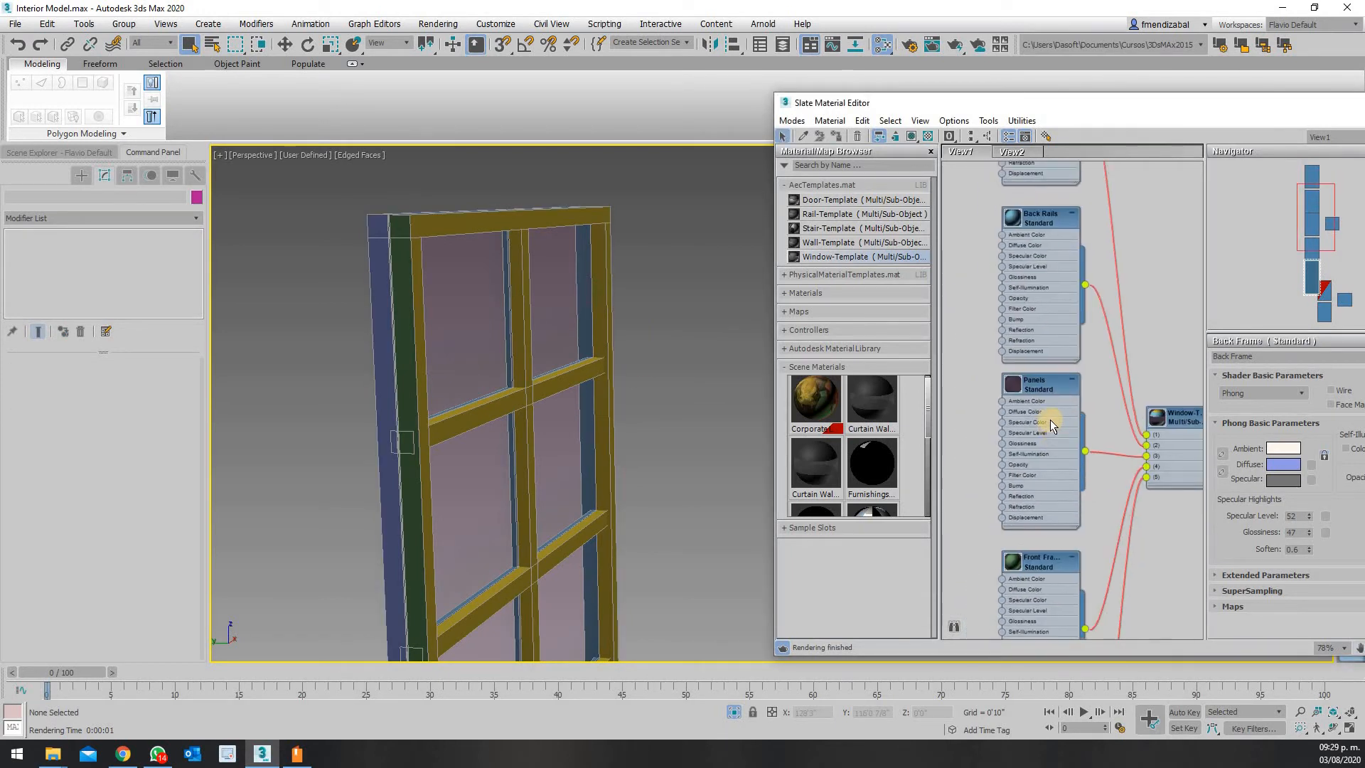
scroll(1050, 419, "up", 7)
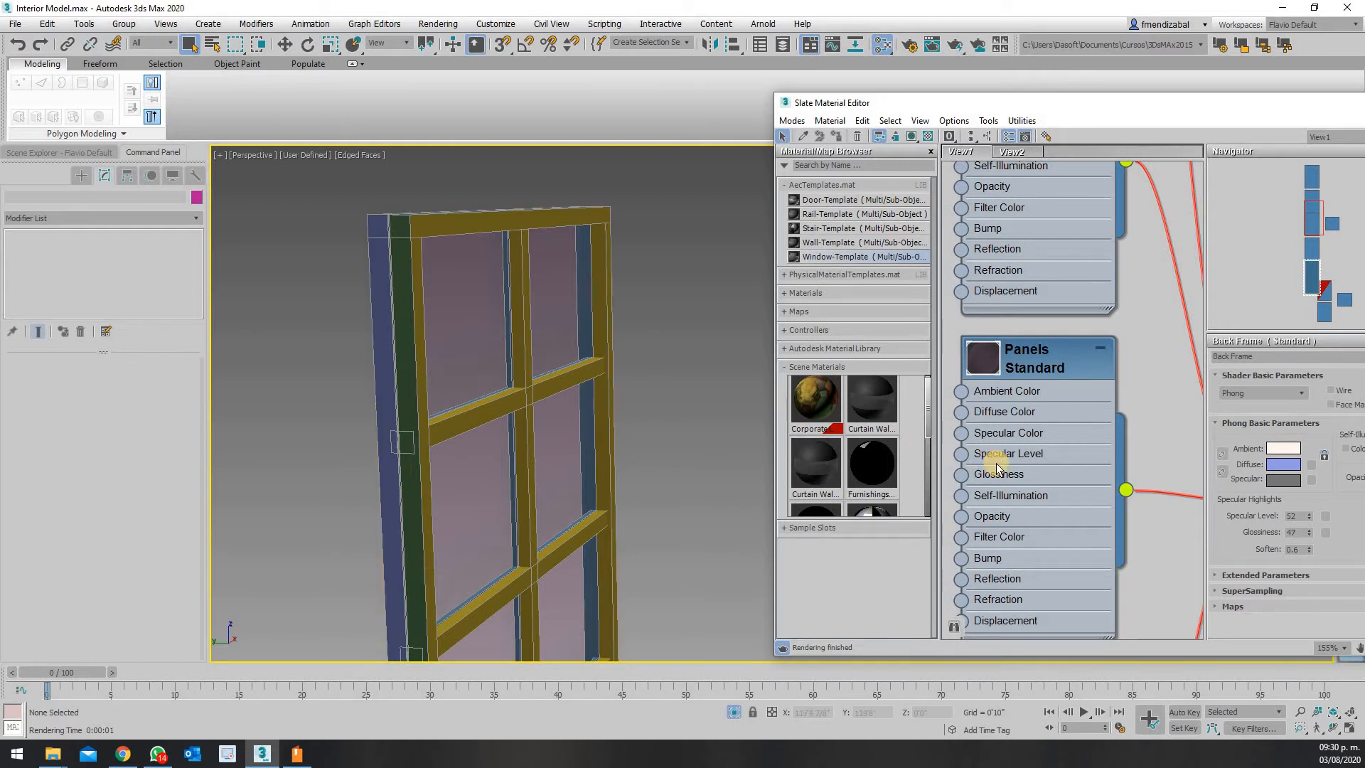
scroll(984, 419, "down", 3)
scroll(1003, 632, "down", 2)
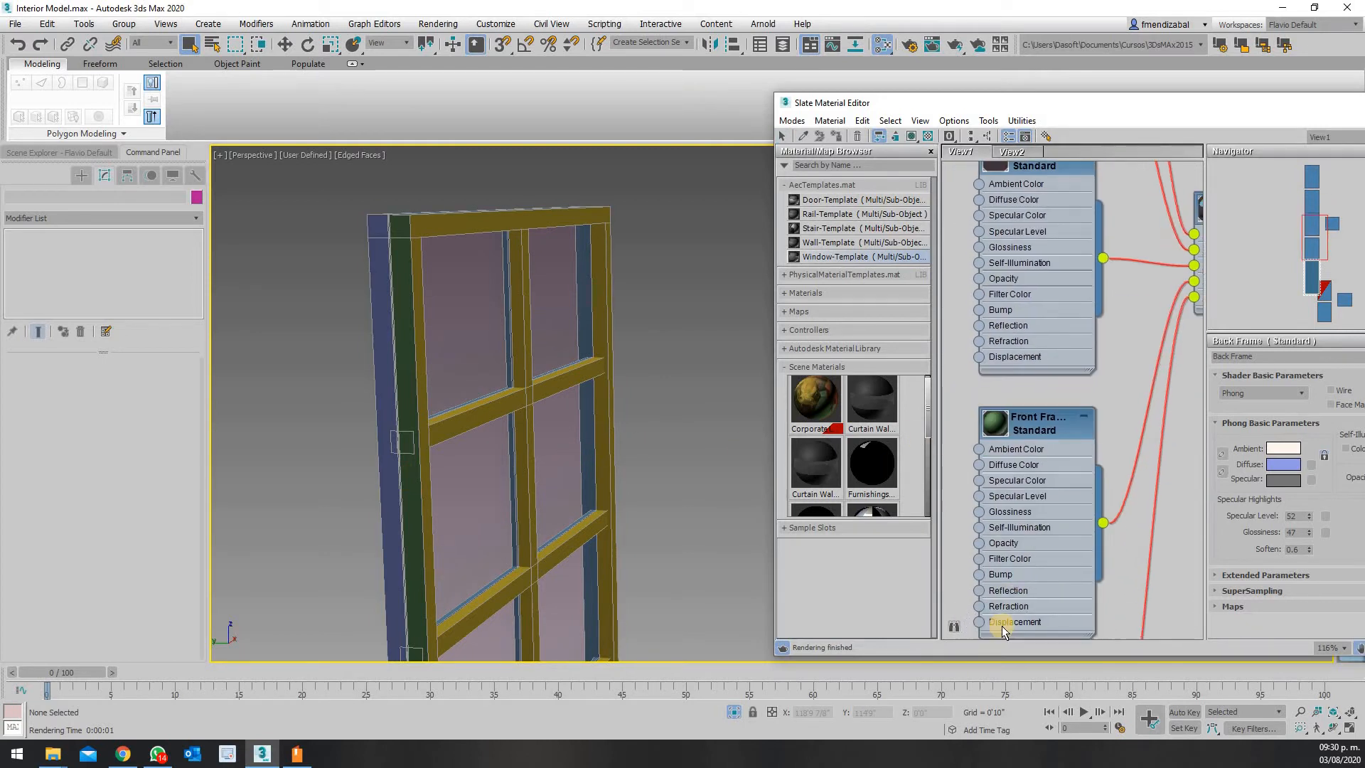
scroll(1002, 497, "down", 3)
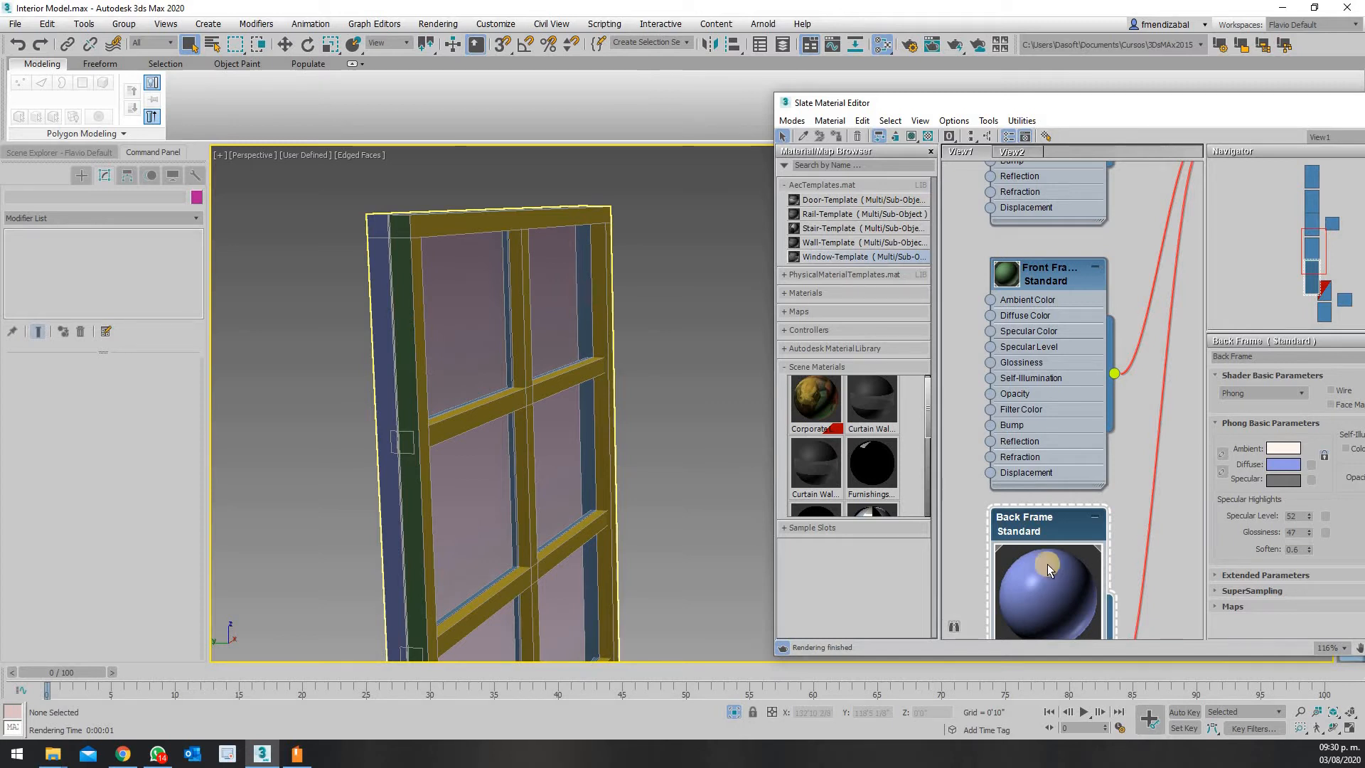
left_click_drag(1047, 564, 405, 425)
middle_click_drag(405, 425, 342, 332, "alt")
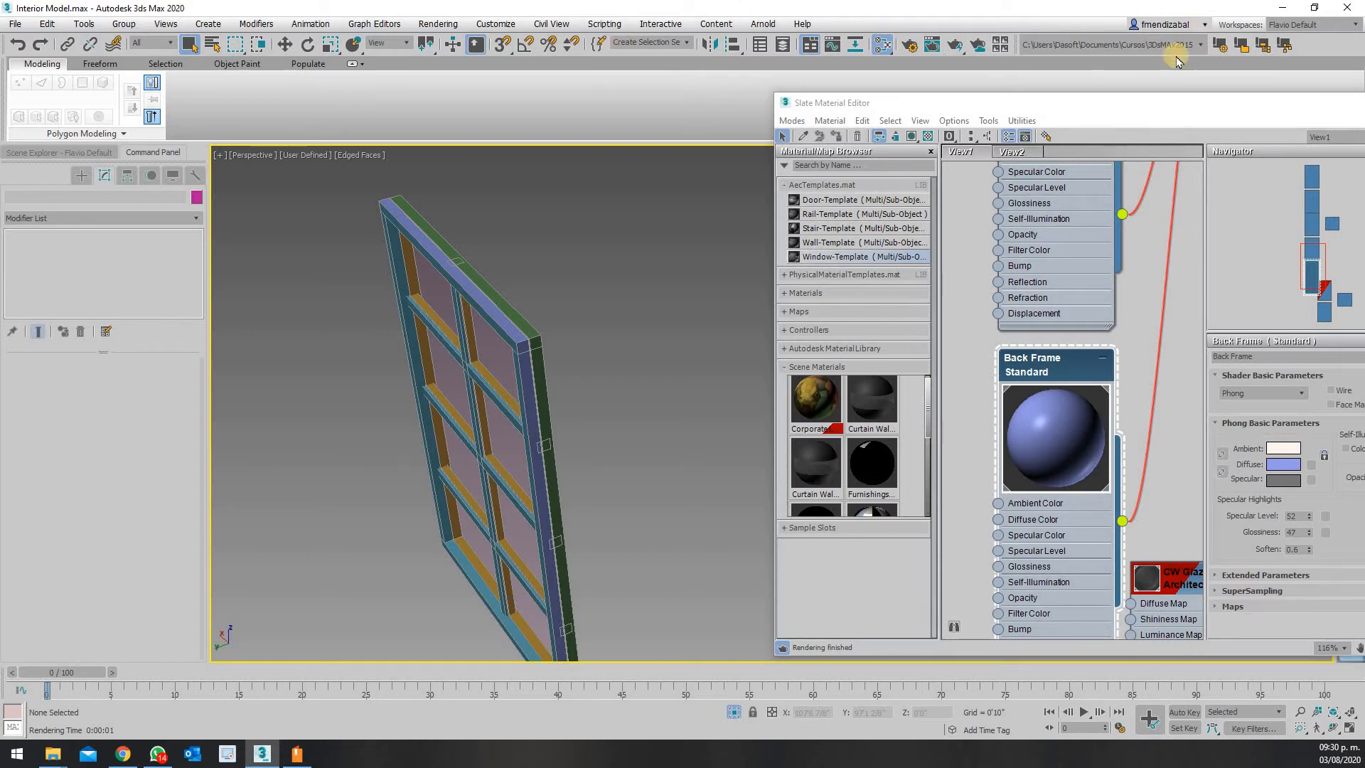
Close the Slate Material Editor and end the window's isolation so the whole interior model is displayed
left_click_drag(1073, 112, 724, 103)
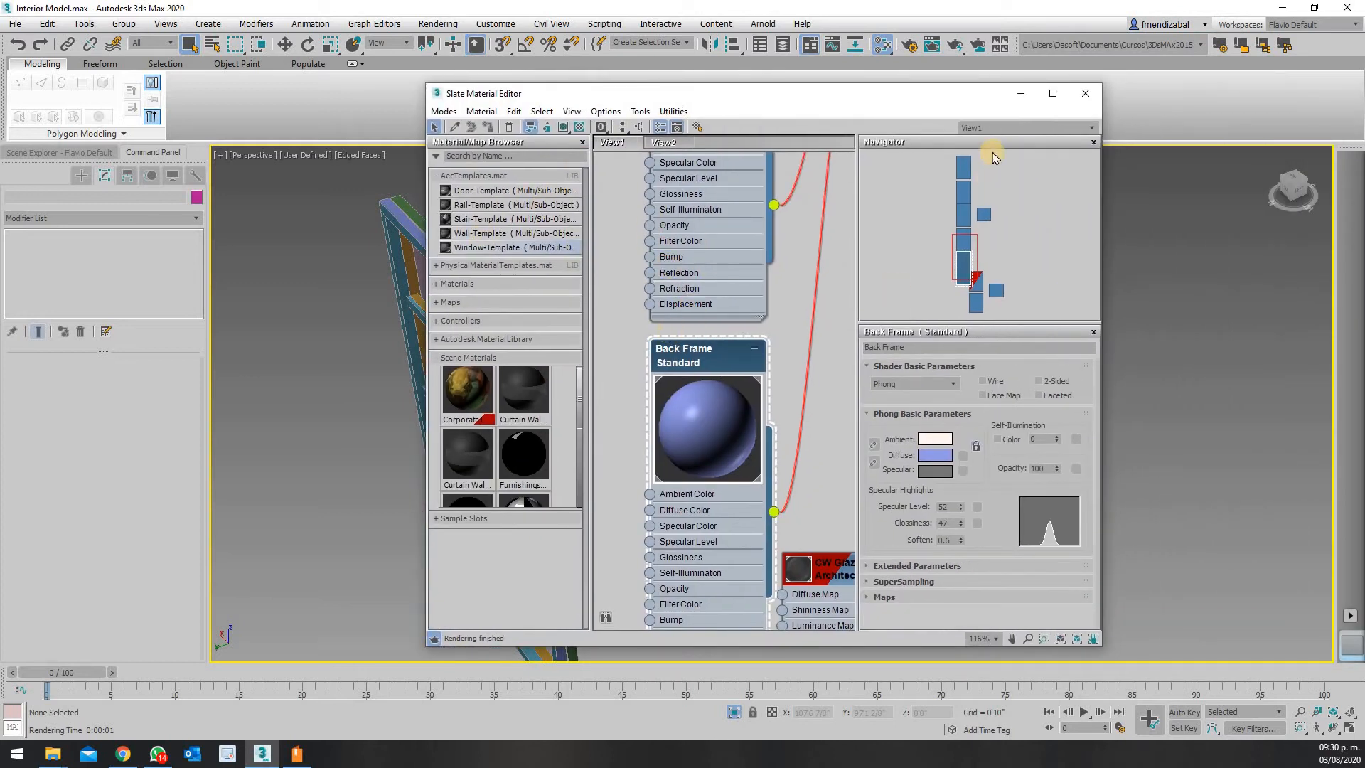
left_click(1085, 93)
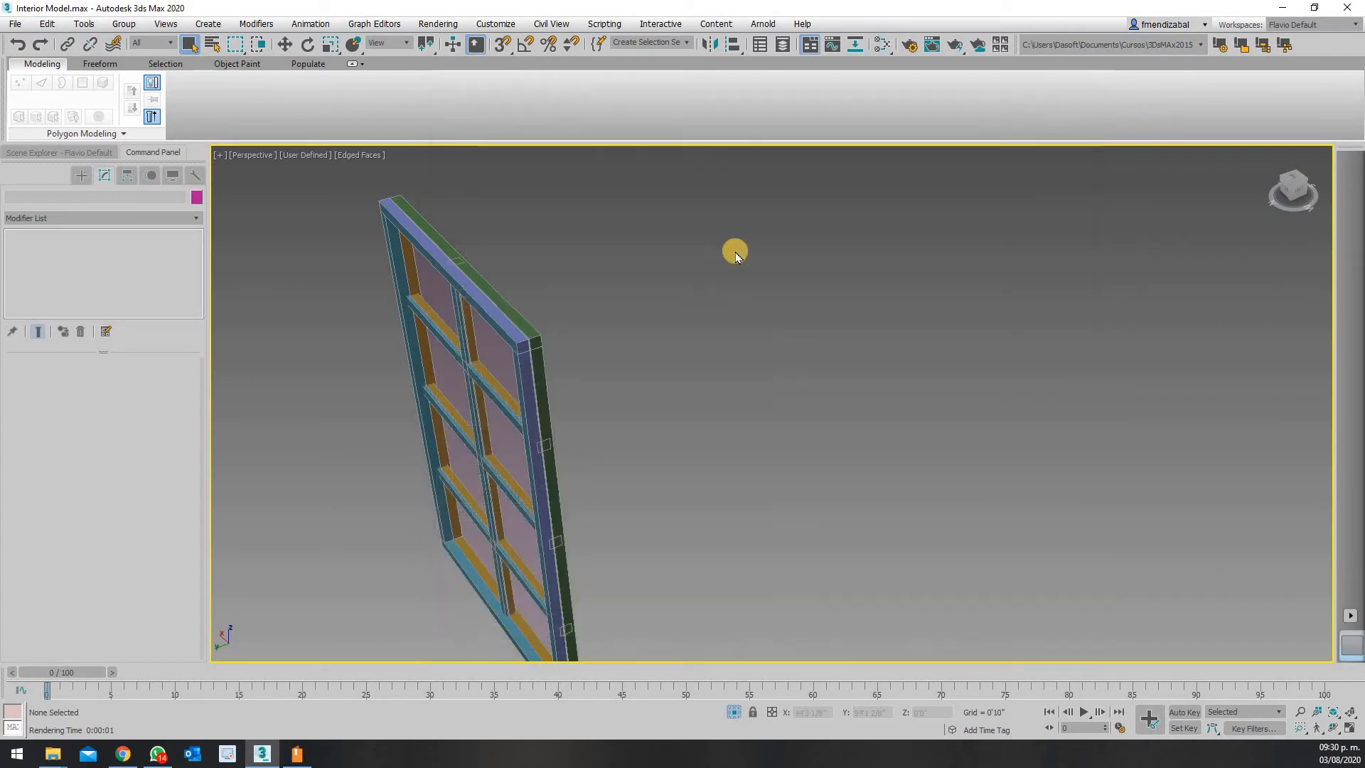
scroll(681, 301, "down", 3)
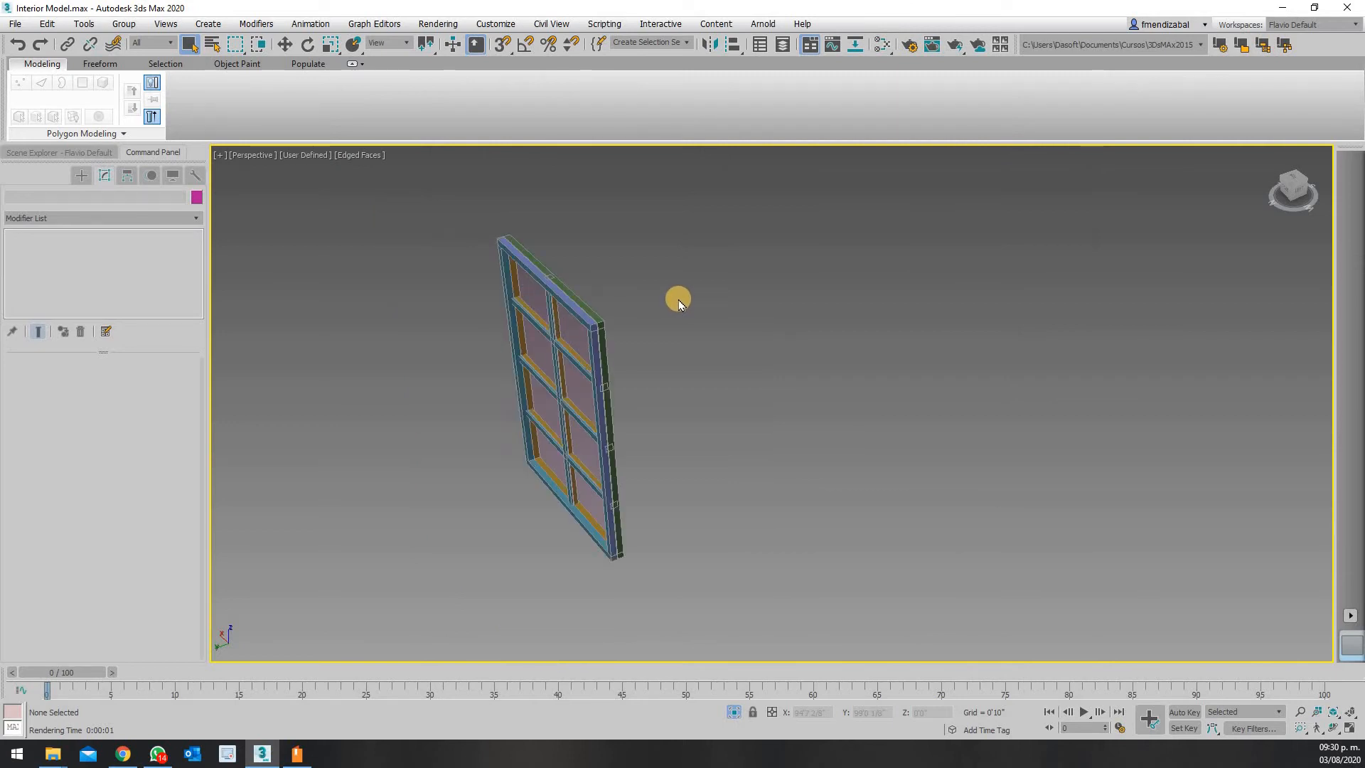
right_click(679, 304)
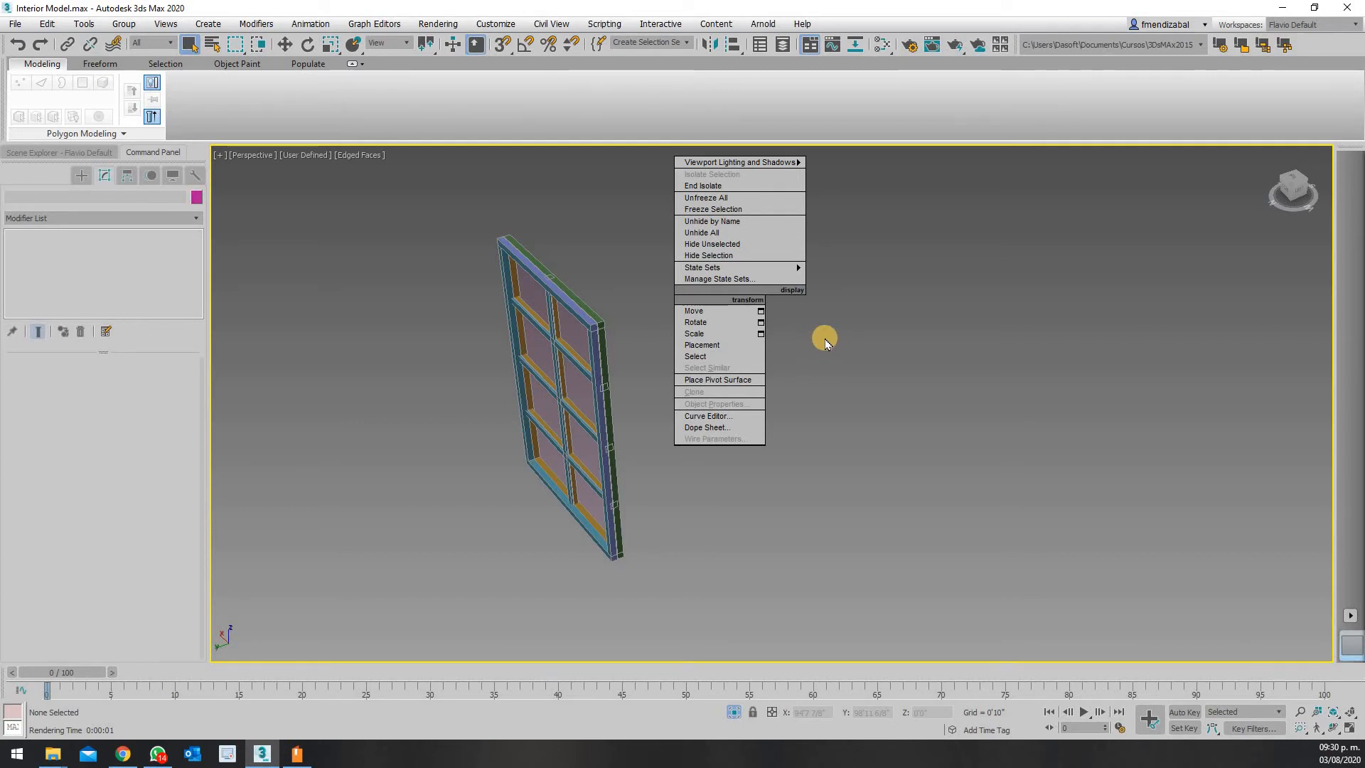
left_click(713, 187)
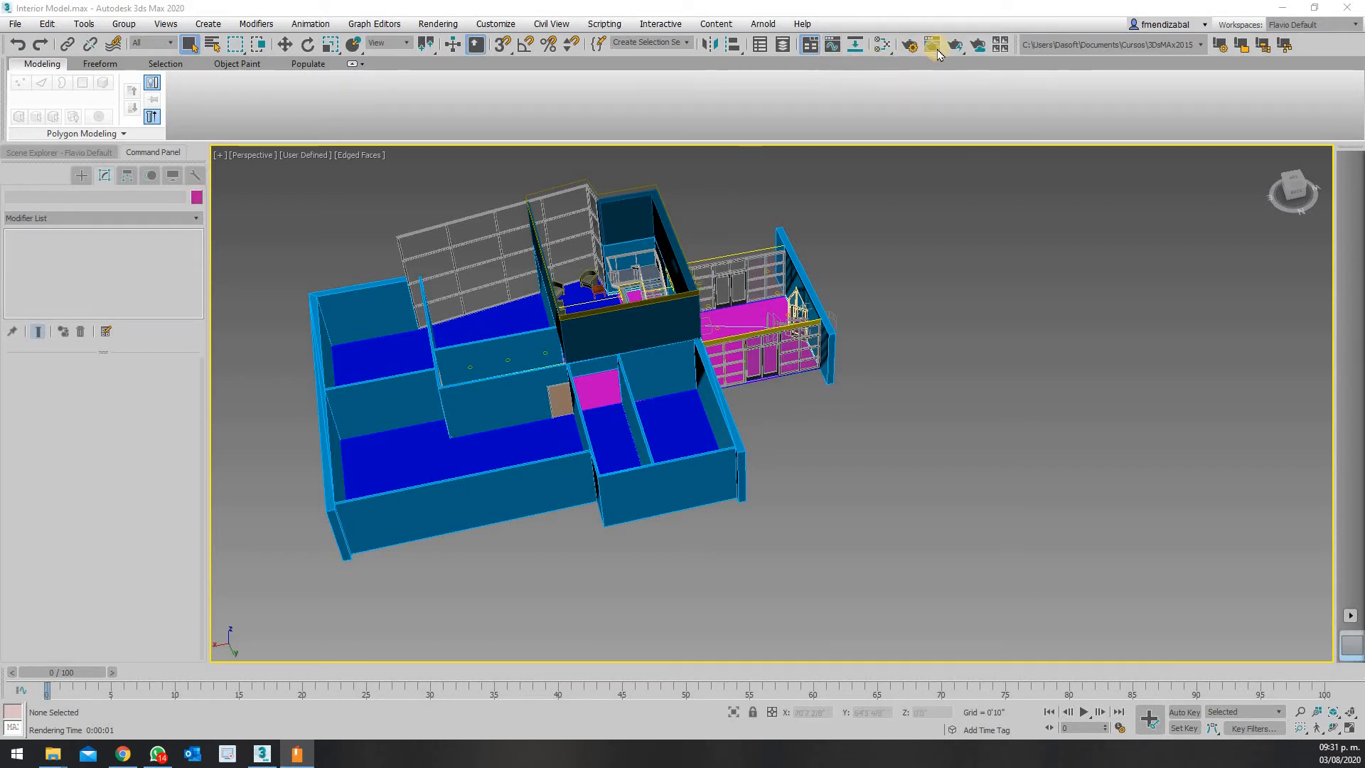
Reopen the Slate Material Editor and create a new empty node view named View3
left_click(882, 45)
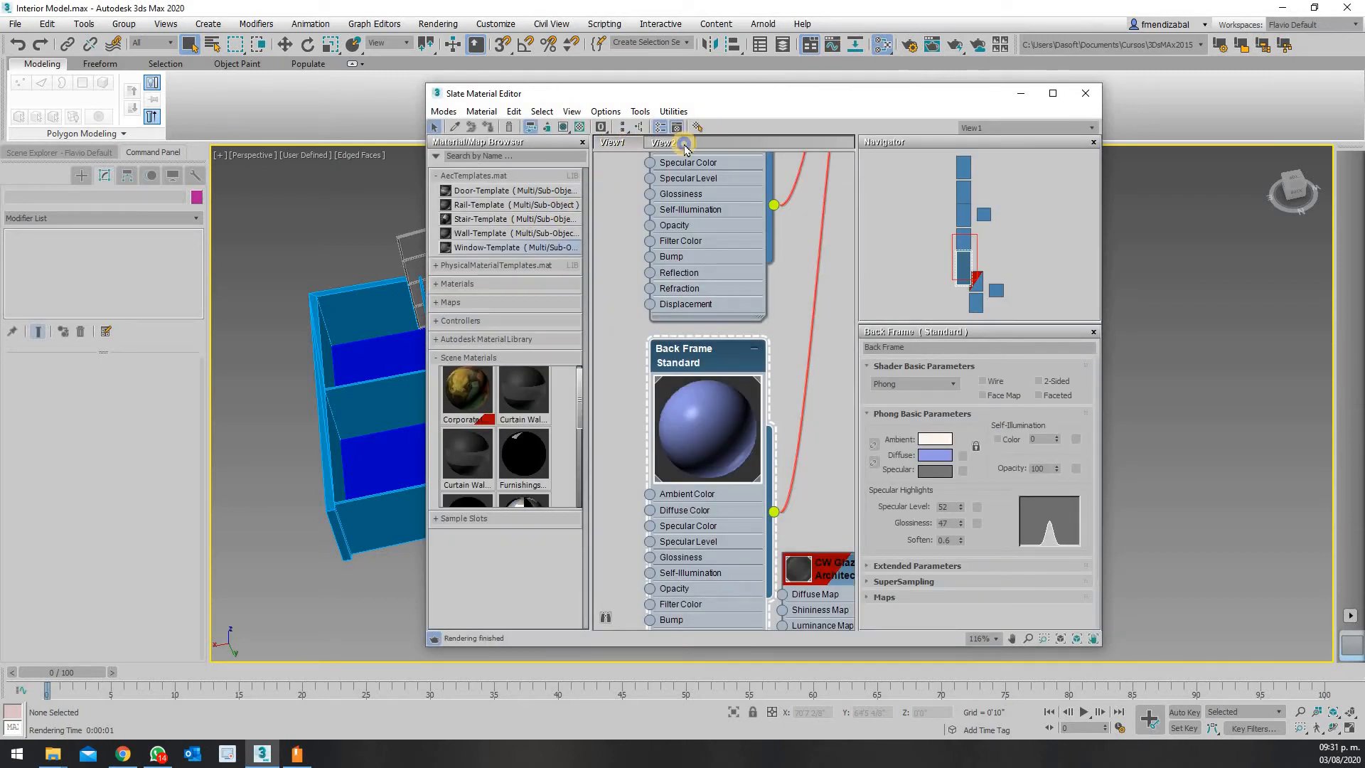
right_click(685, 147)
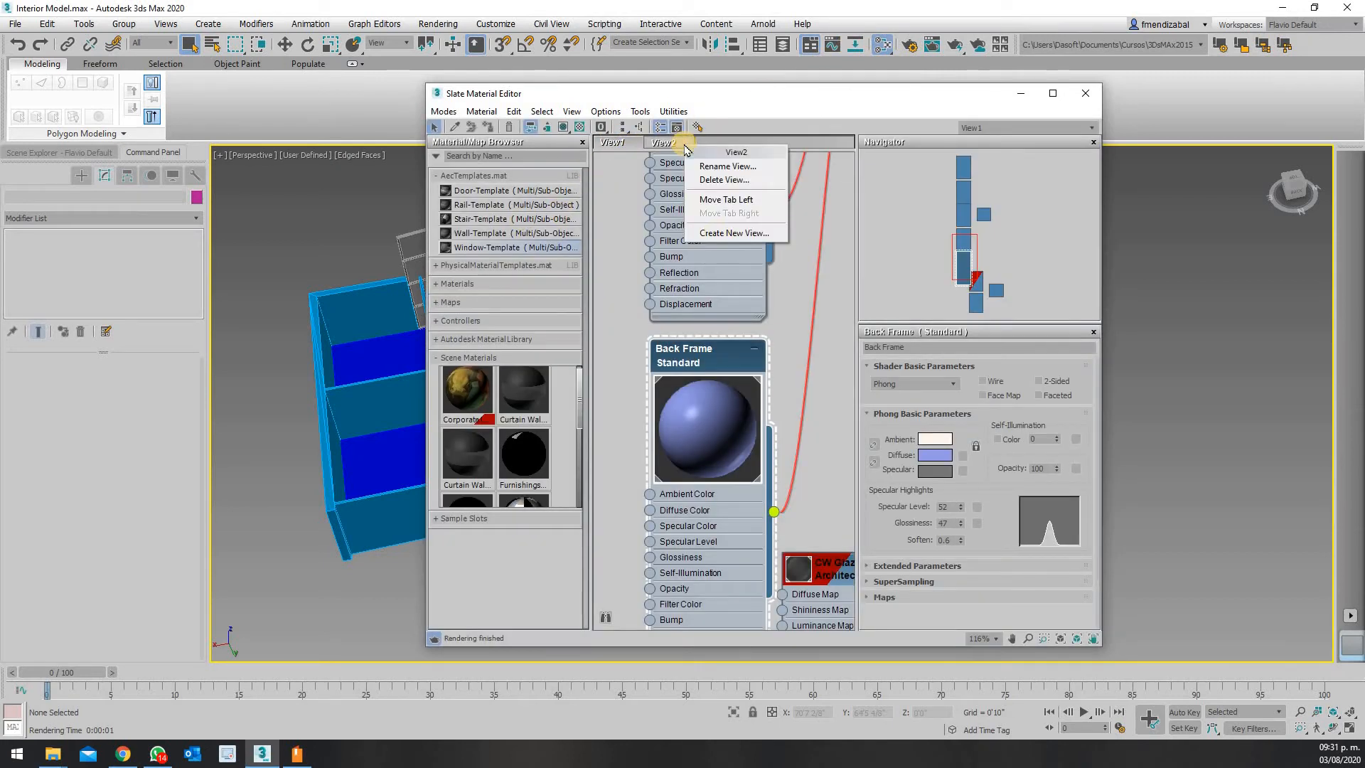
left_click(707, 234)
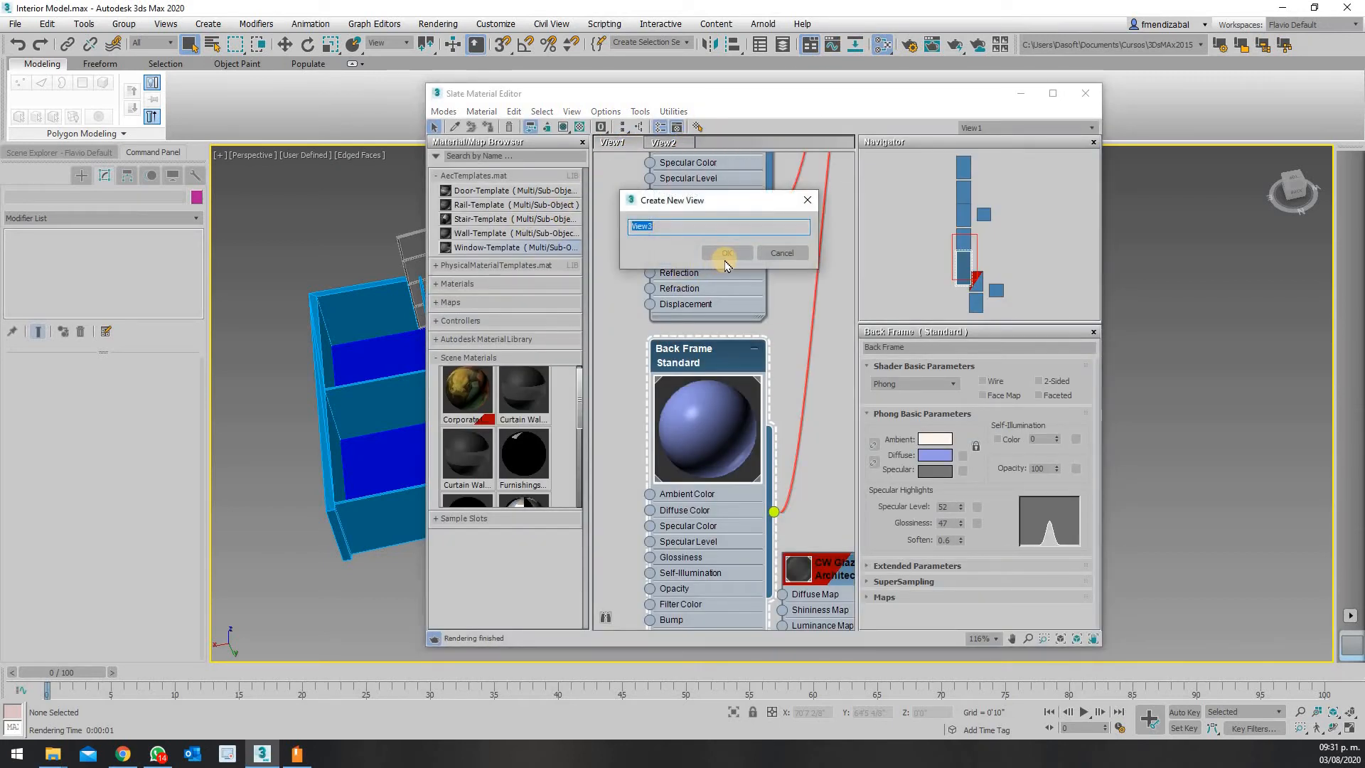
left_click(722, 255)
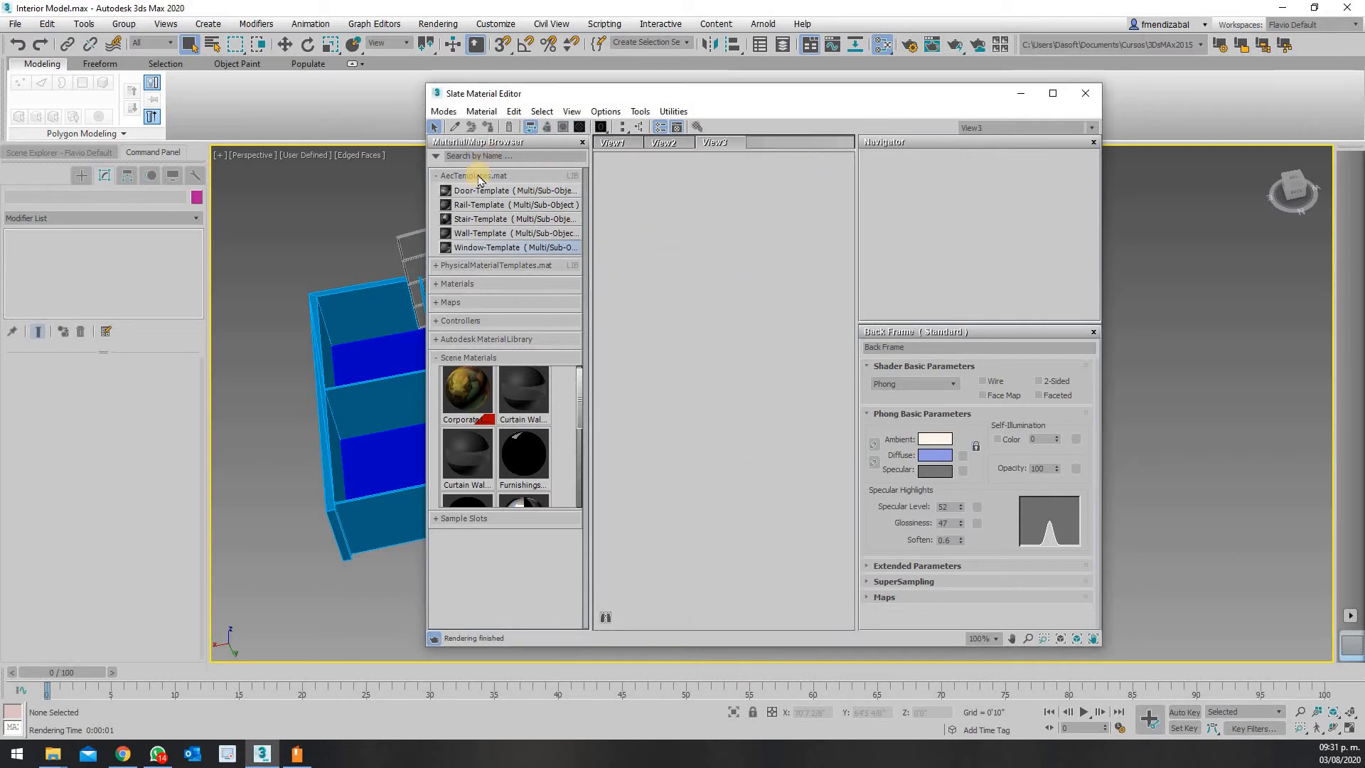
Add a general Multi/Sub-Object material to View3 and set its number of sub-materials to 5
left_click(438, 286)
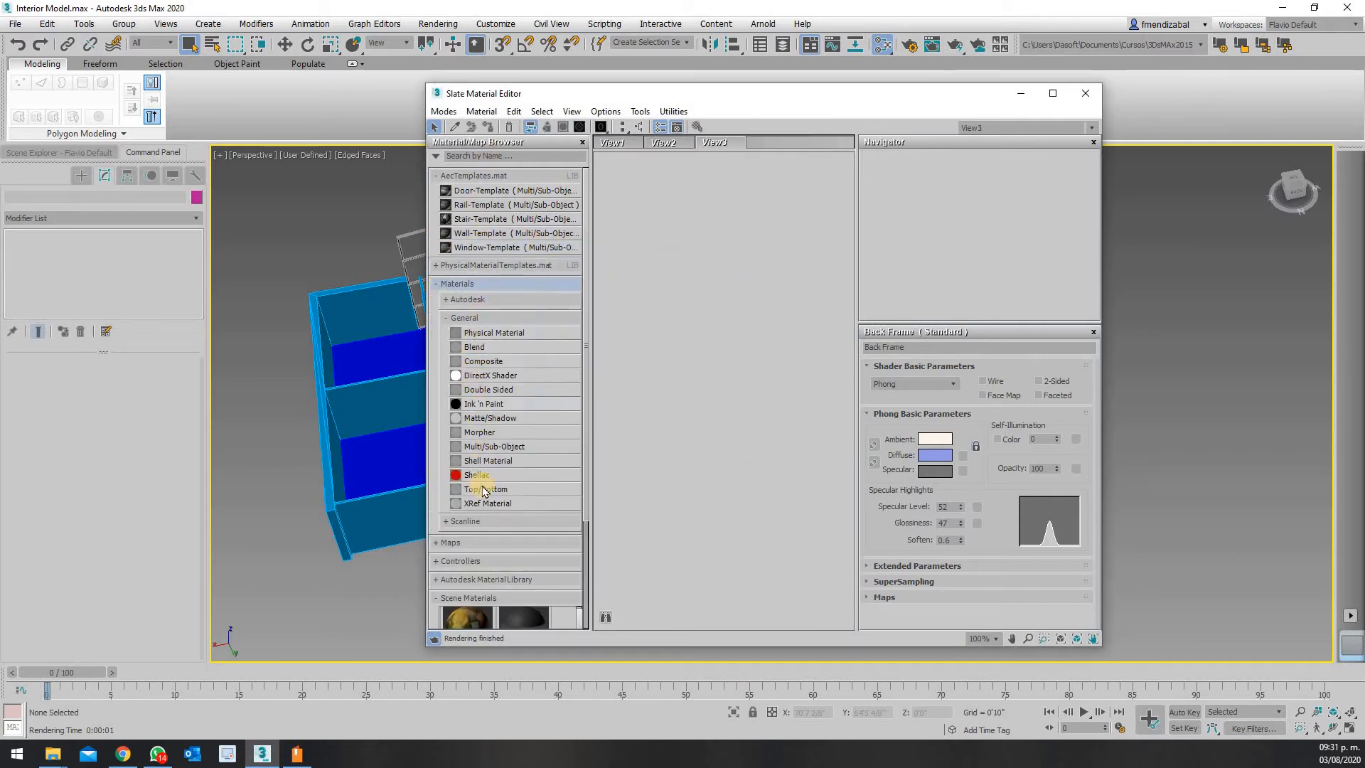
double_click(490, 446)
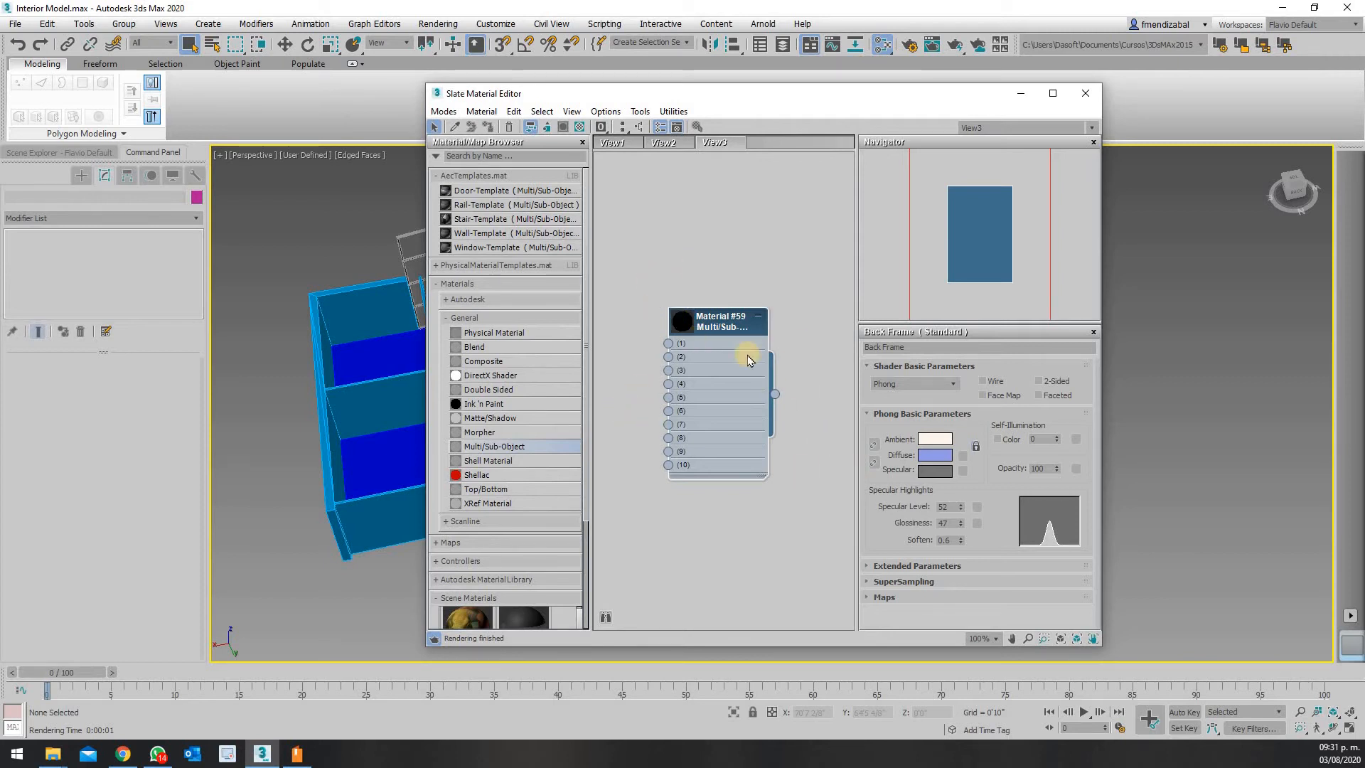
double_click(718, 327)
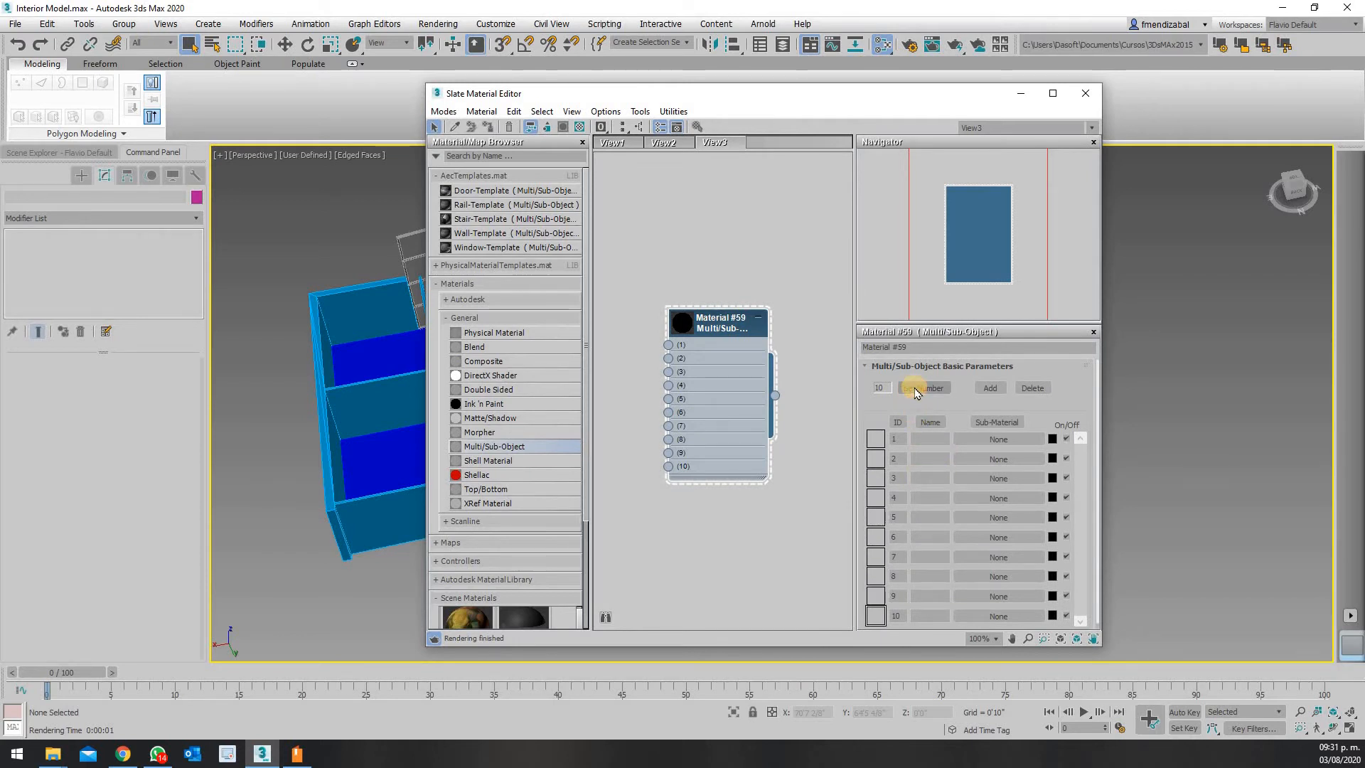
left_click(916, 390)
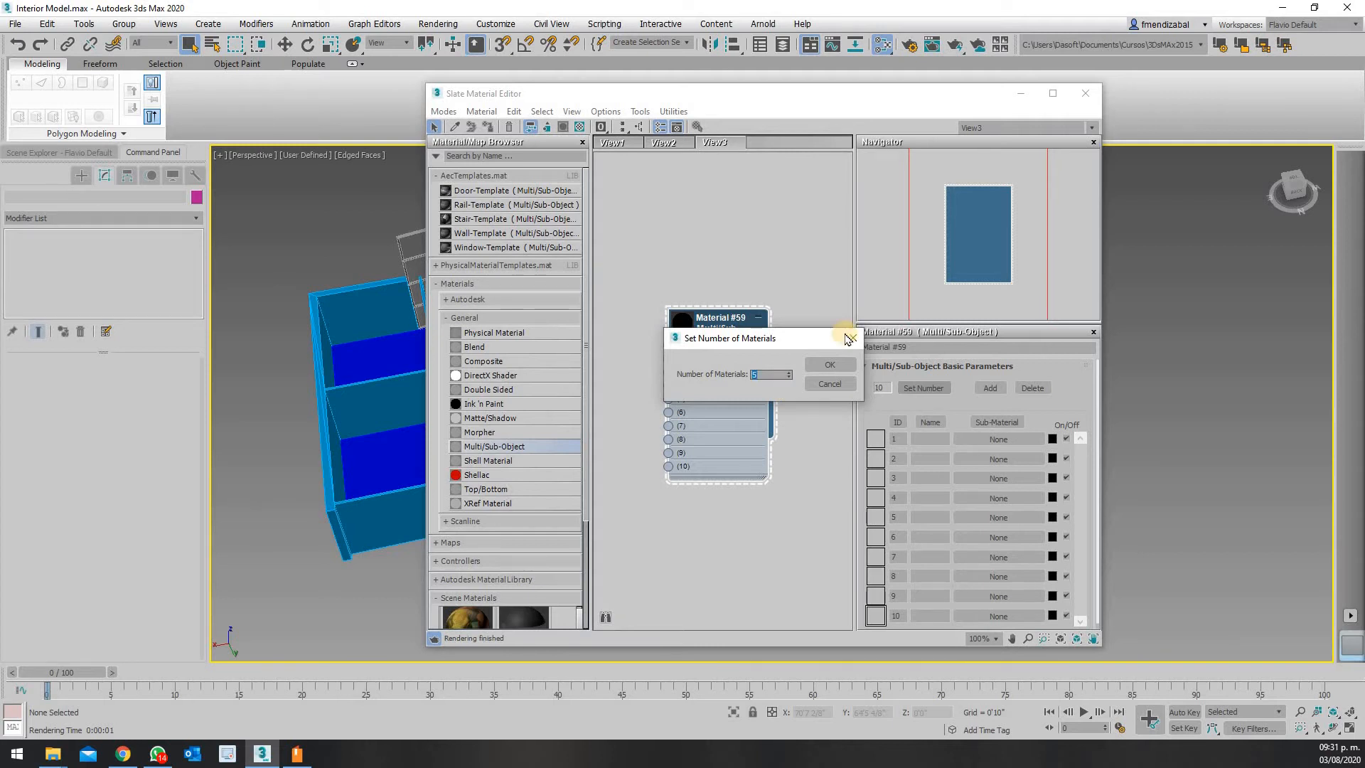
left_click(830, 364)
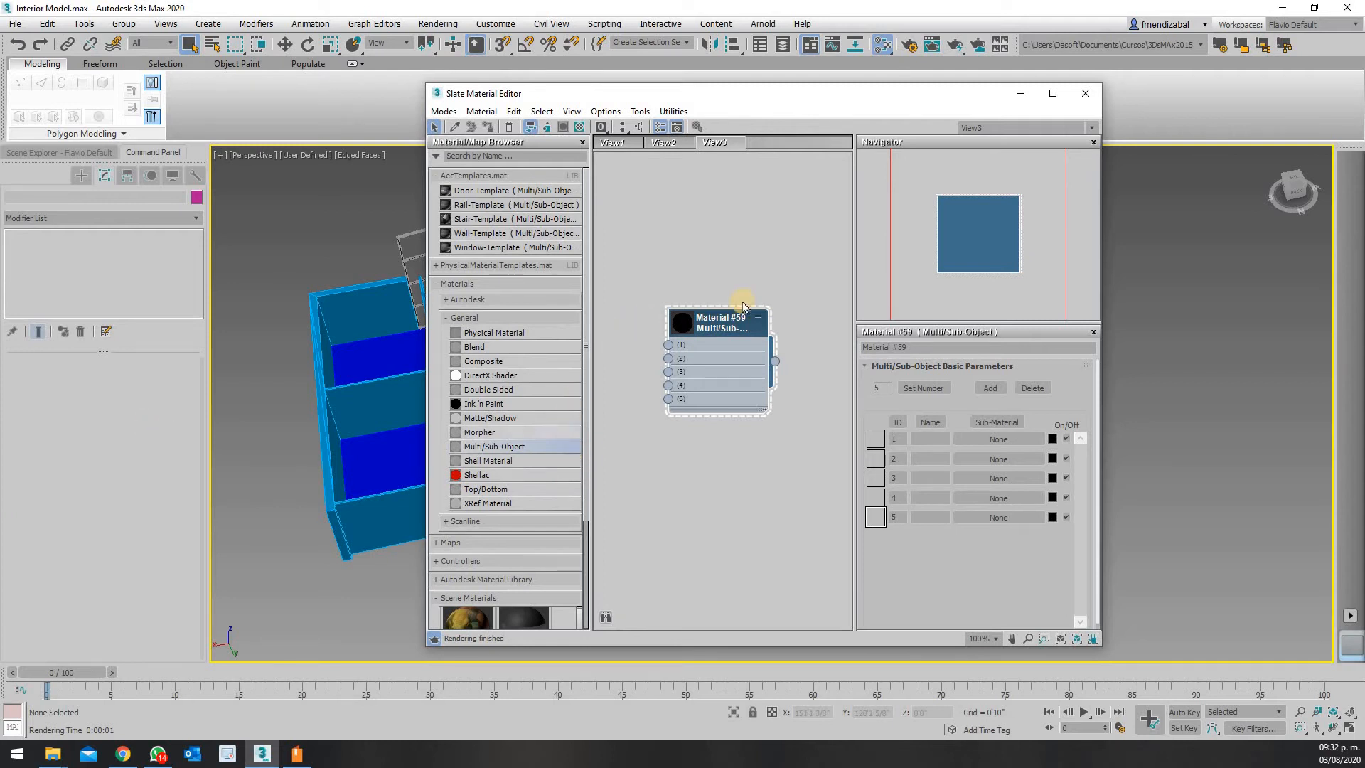
Rename the new Multi/Sub-Object material as Muro
right_click(736, 323)
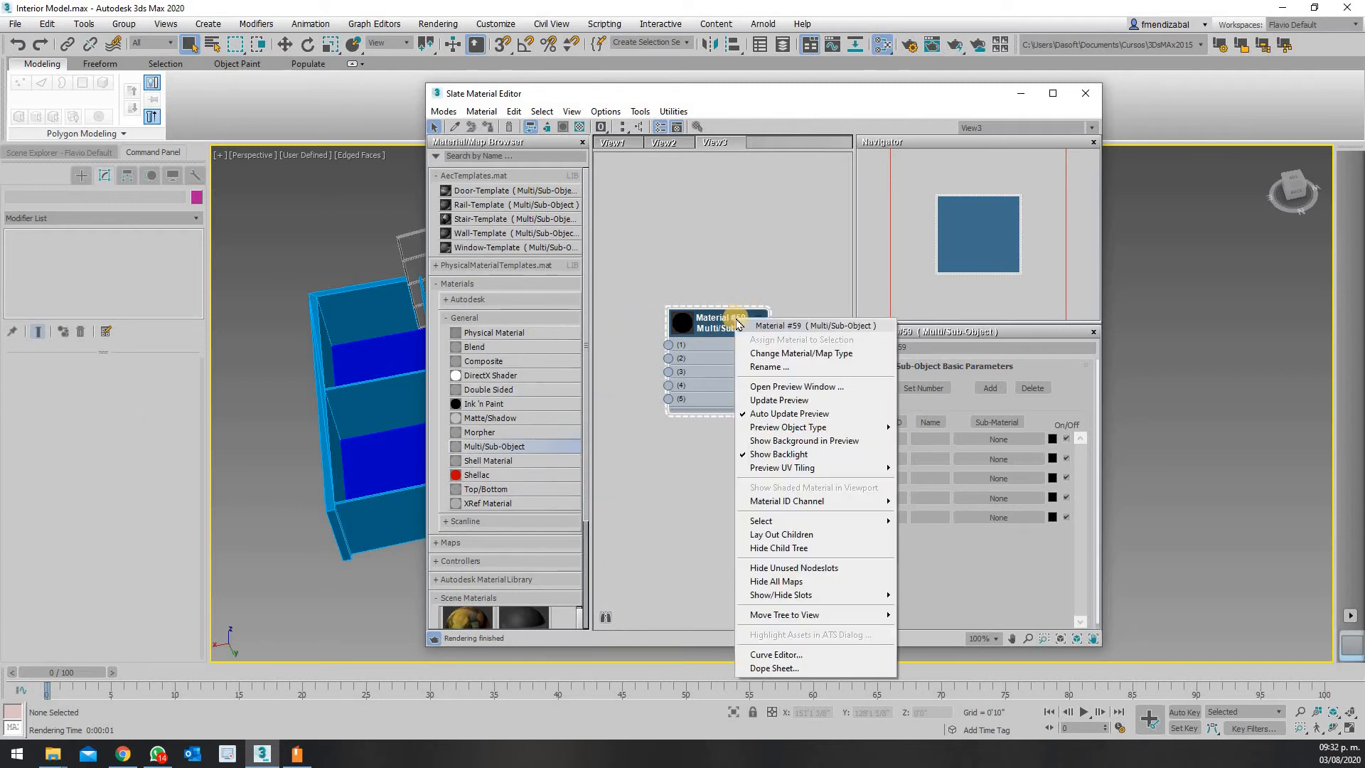
left_click(766, 366)
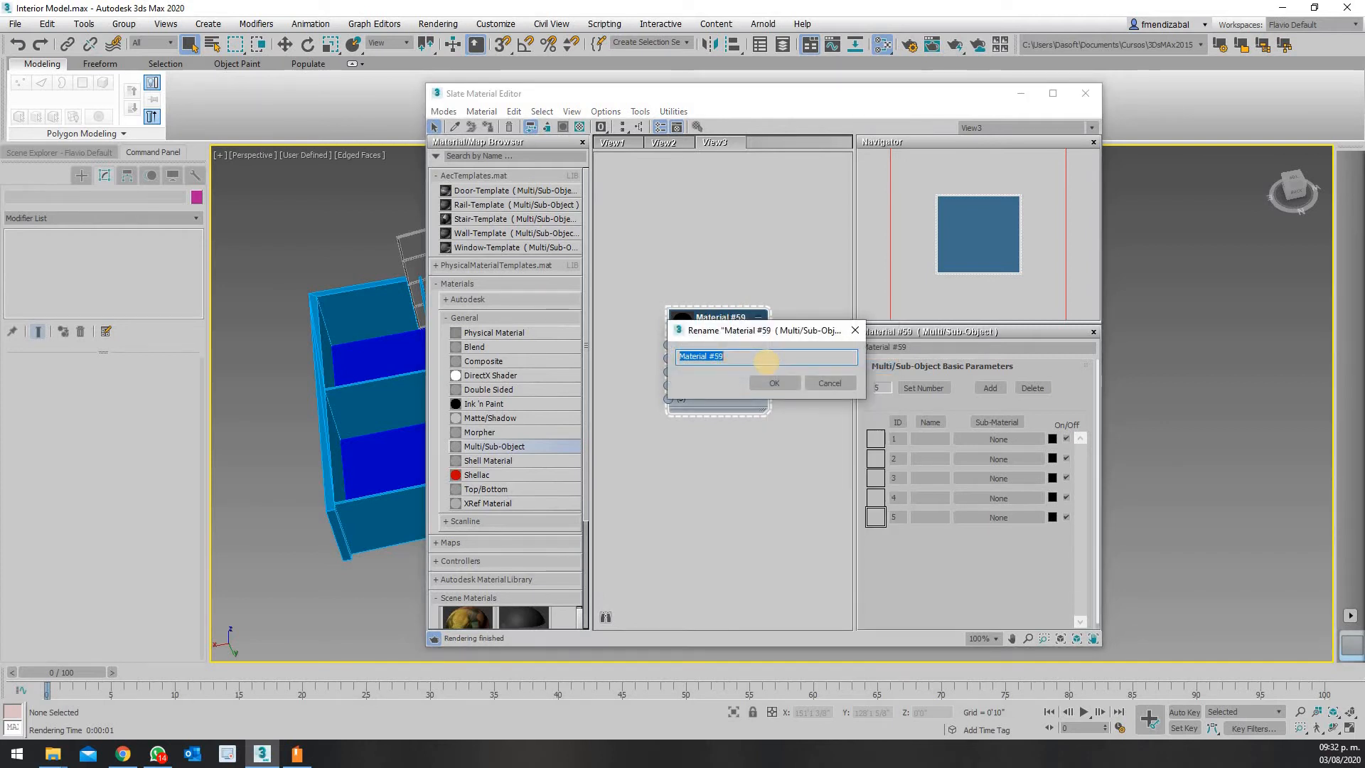
type("Muro")
key("Return")
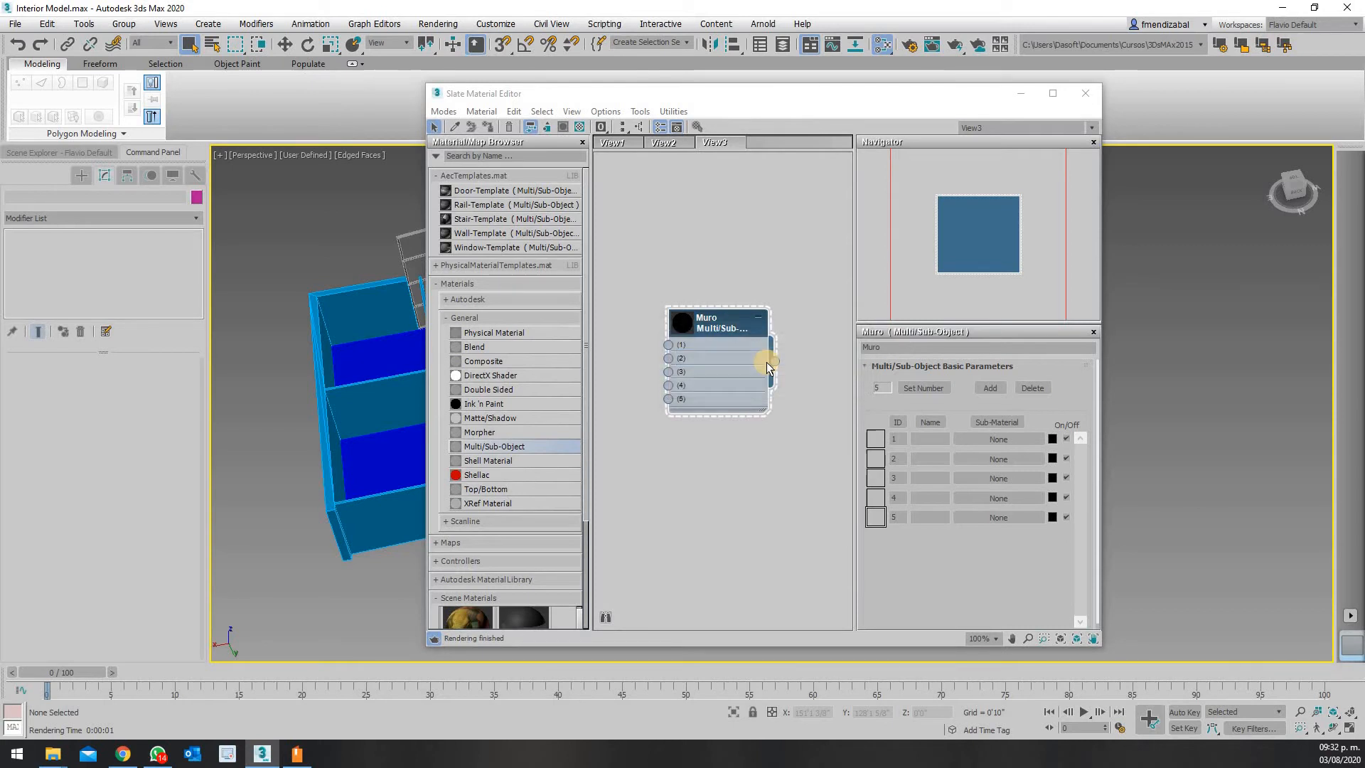
Select the VIZ-1-Walls mesh in the model and open its Surface Properties settings
left_click(335, 399)
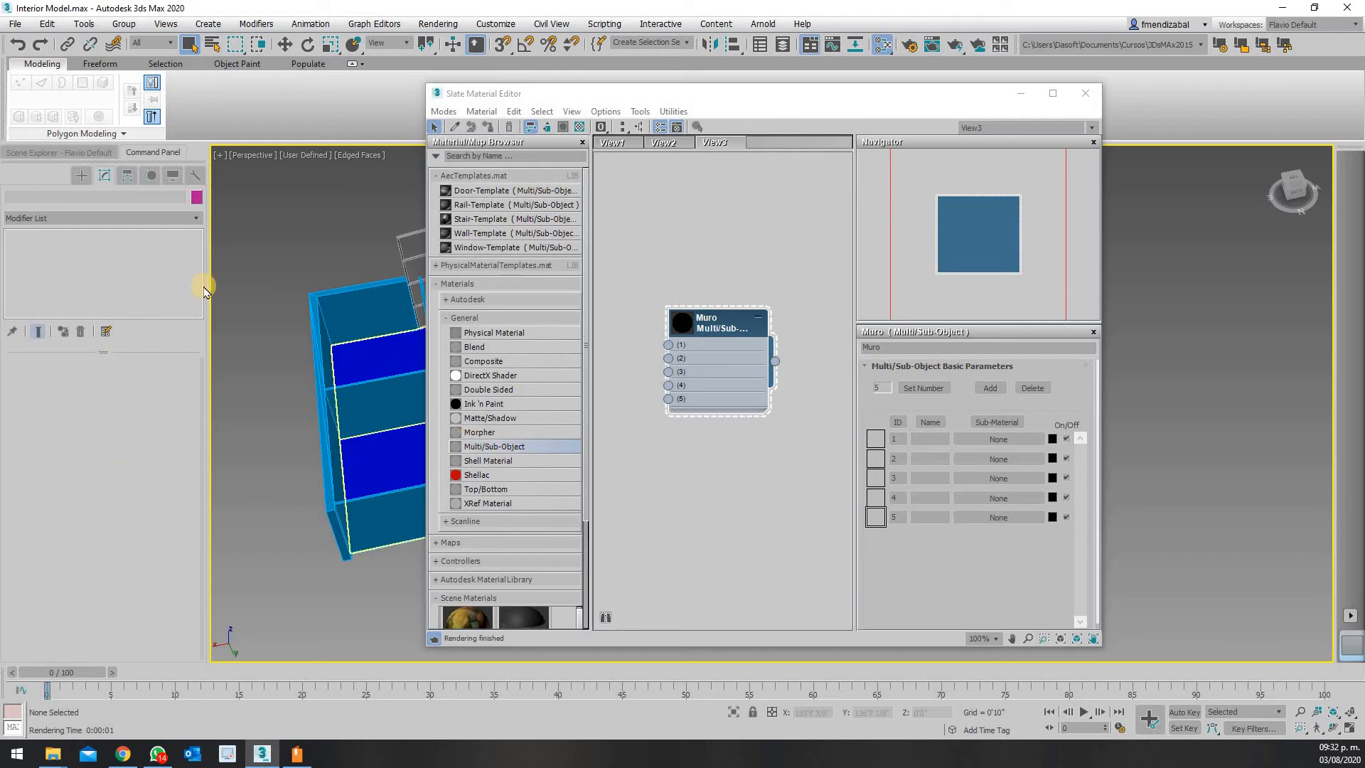
left_click(267, 275)
left_click(321, 295)
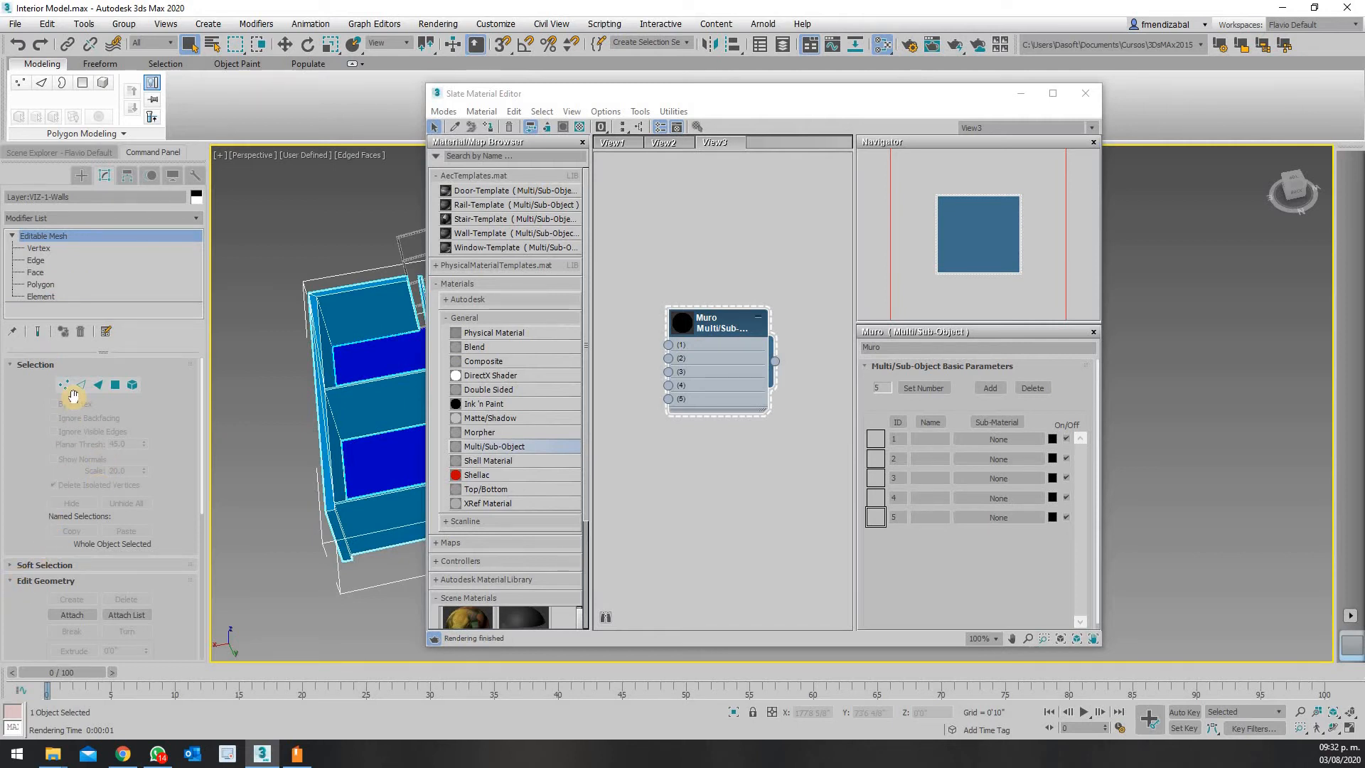
scroll(74, 395, "down", 5)
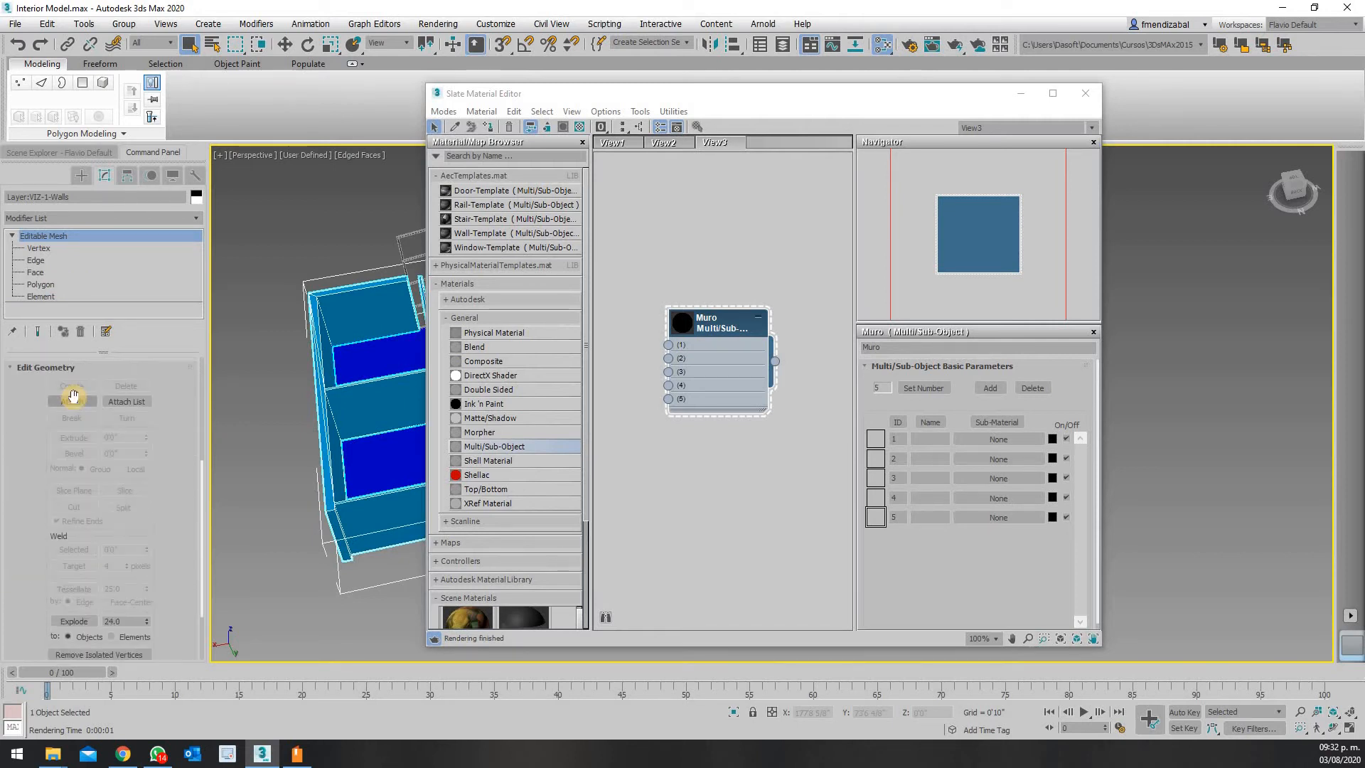
scroll(73, 395, "down", 2)
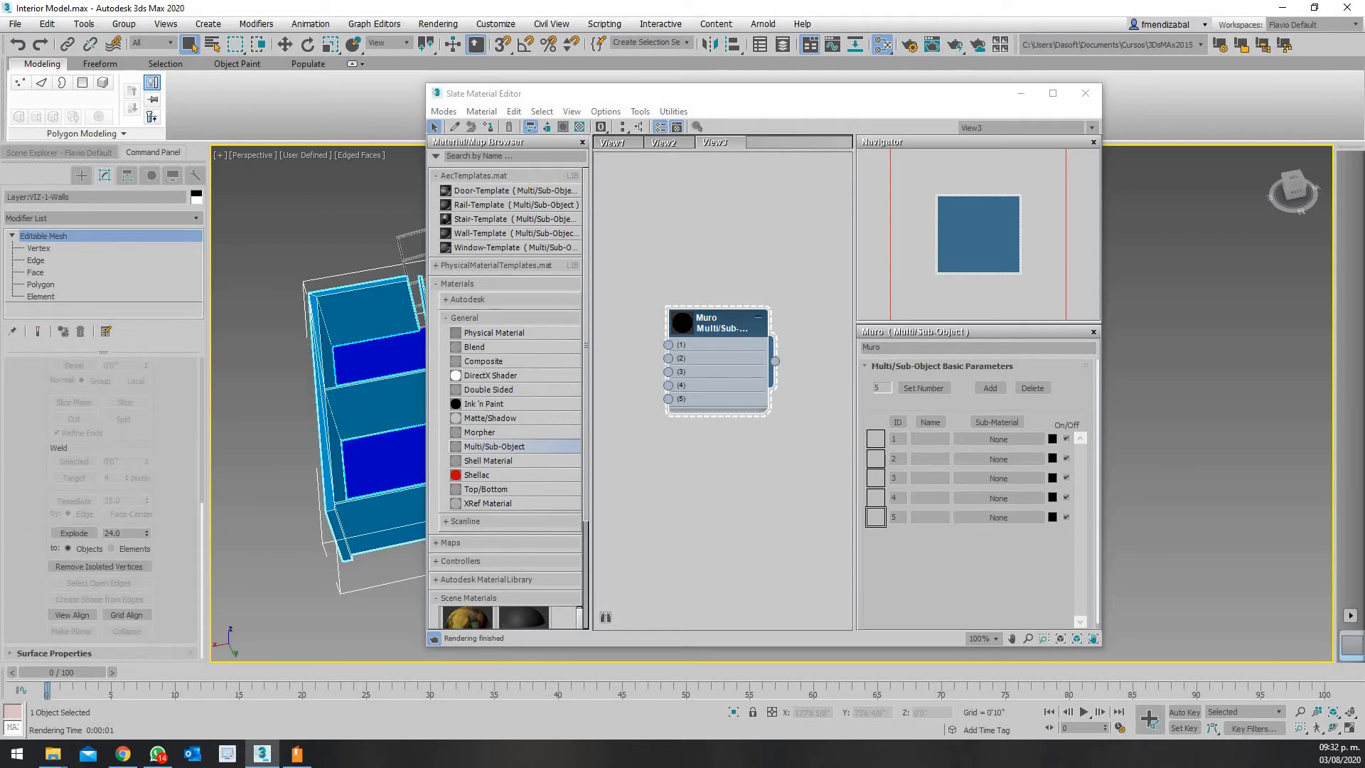
left_click(10, 652)
scroll(60, 491, "down", 5)
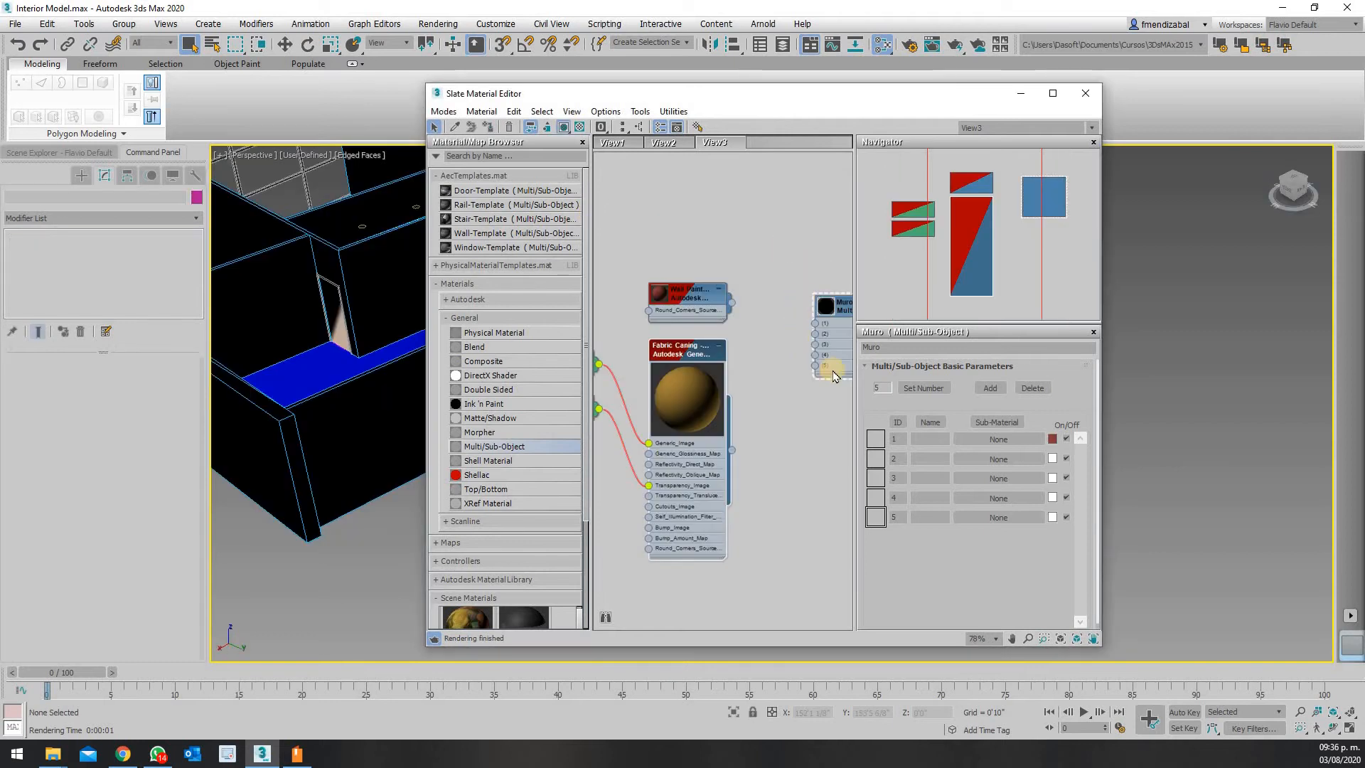
scroll(772, 317, "up", 5)
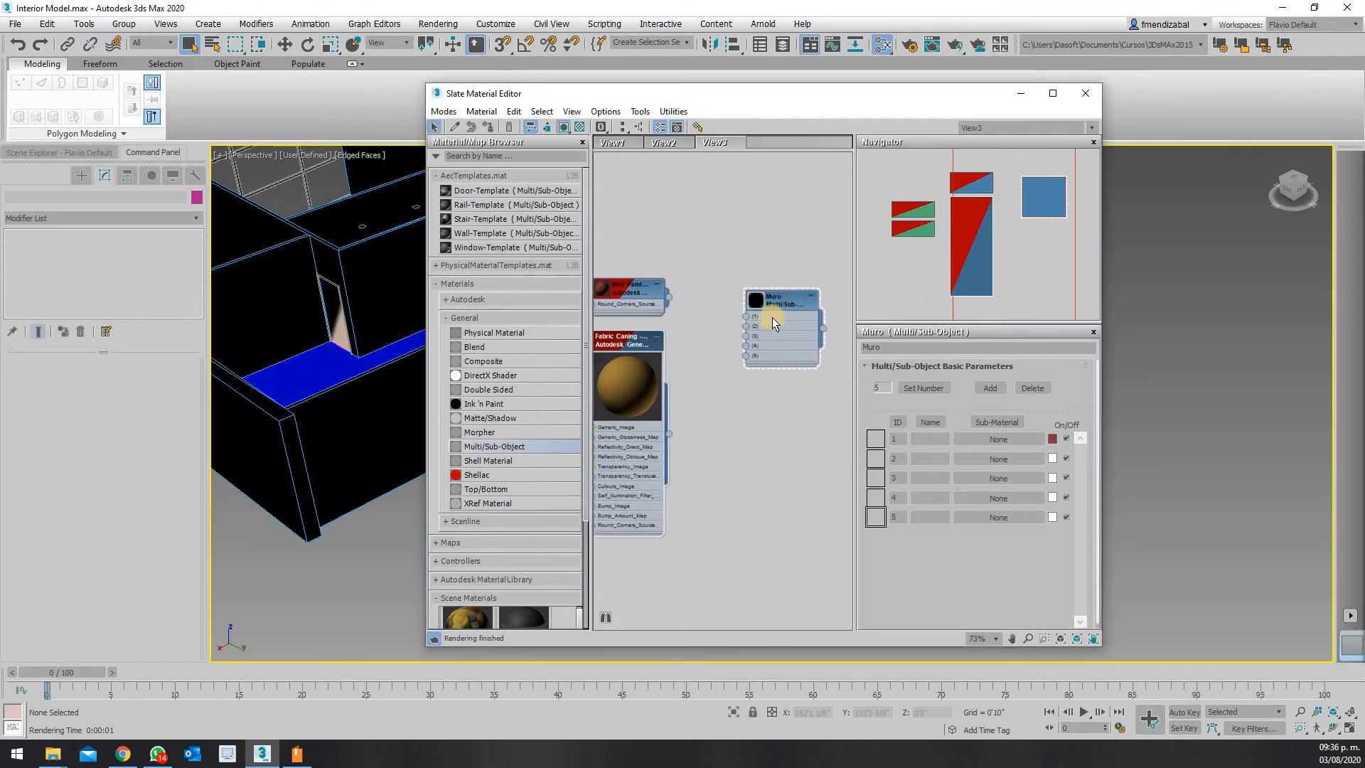
scroll(751, 311, "up", 1)
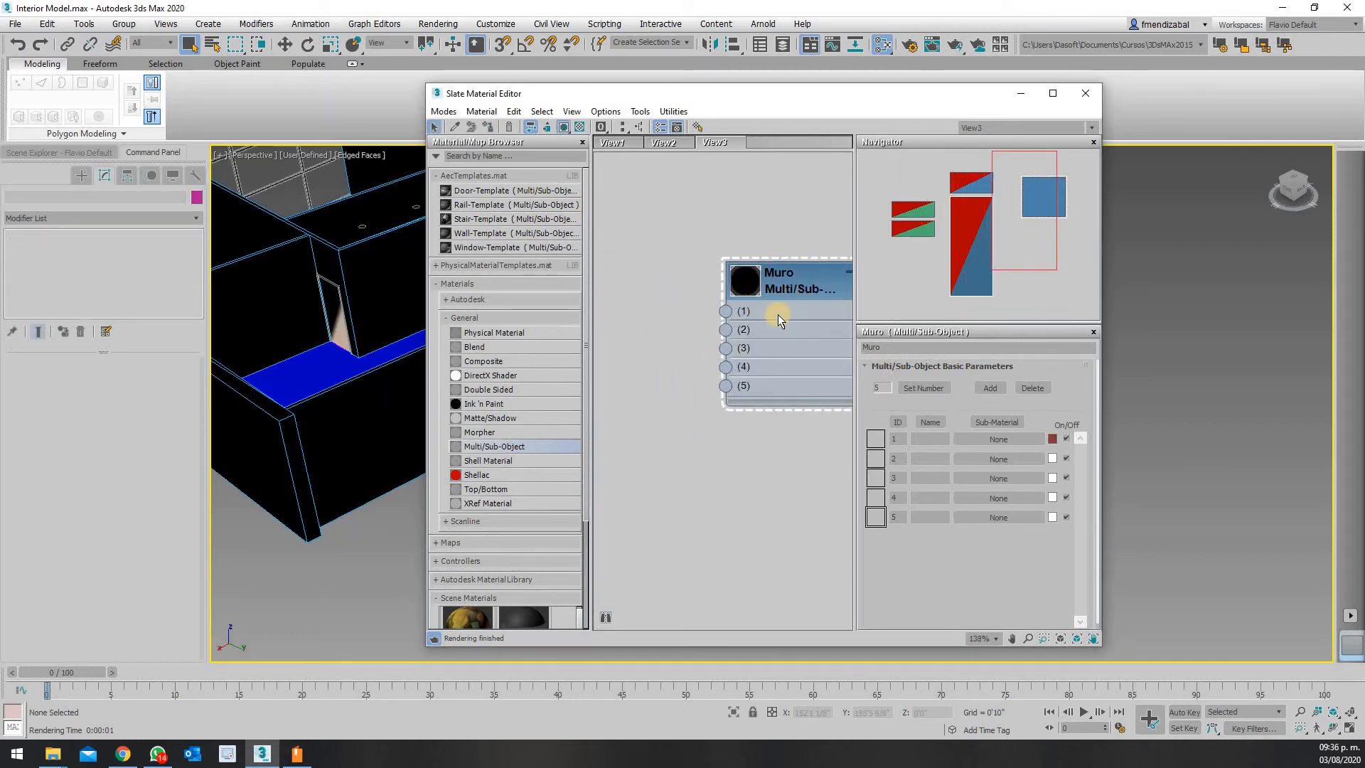
scroll(796, 321, "down", 6)
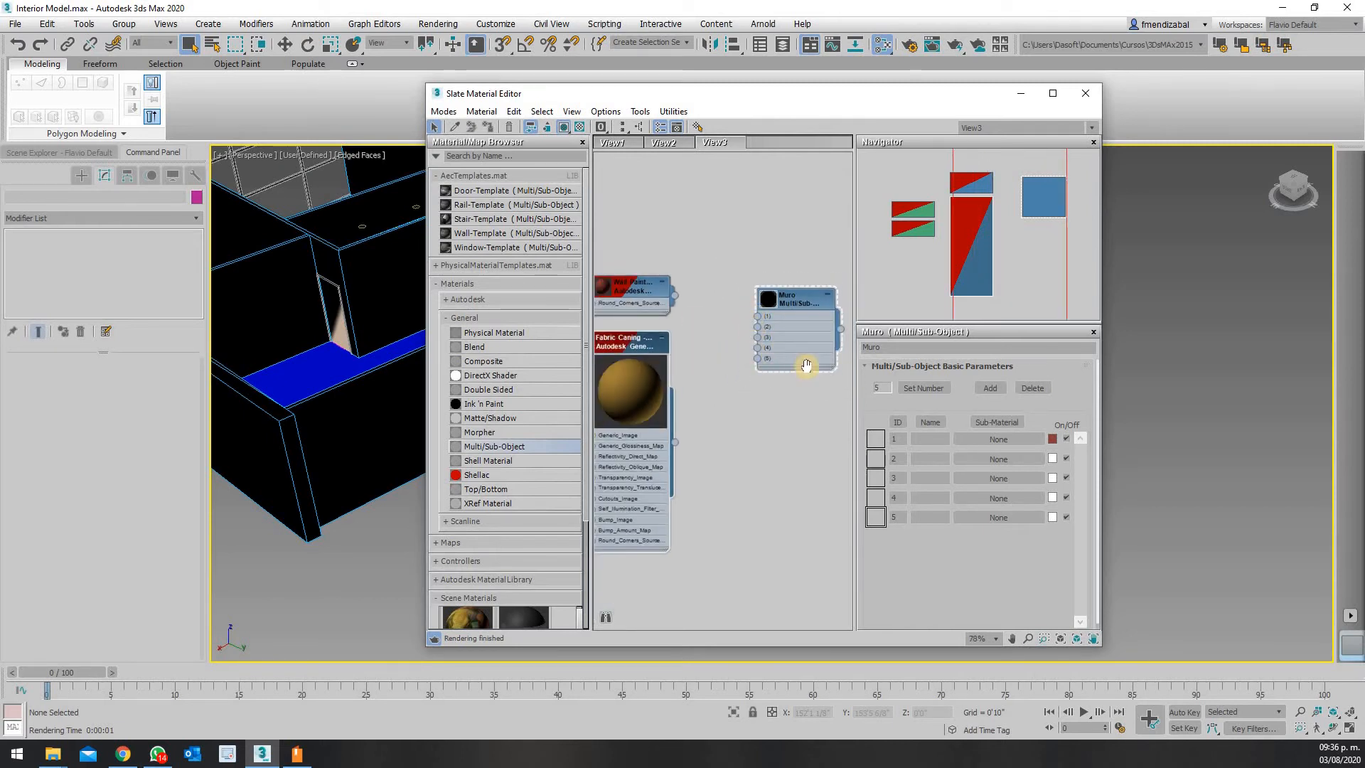
middle_click_drag(745, 321, 786, 353)
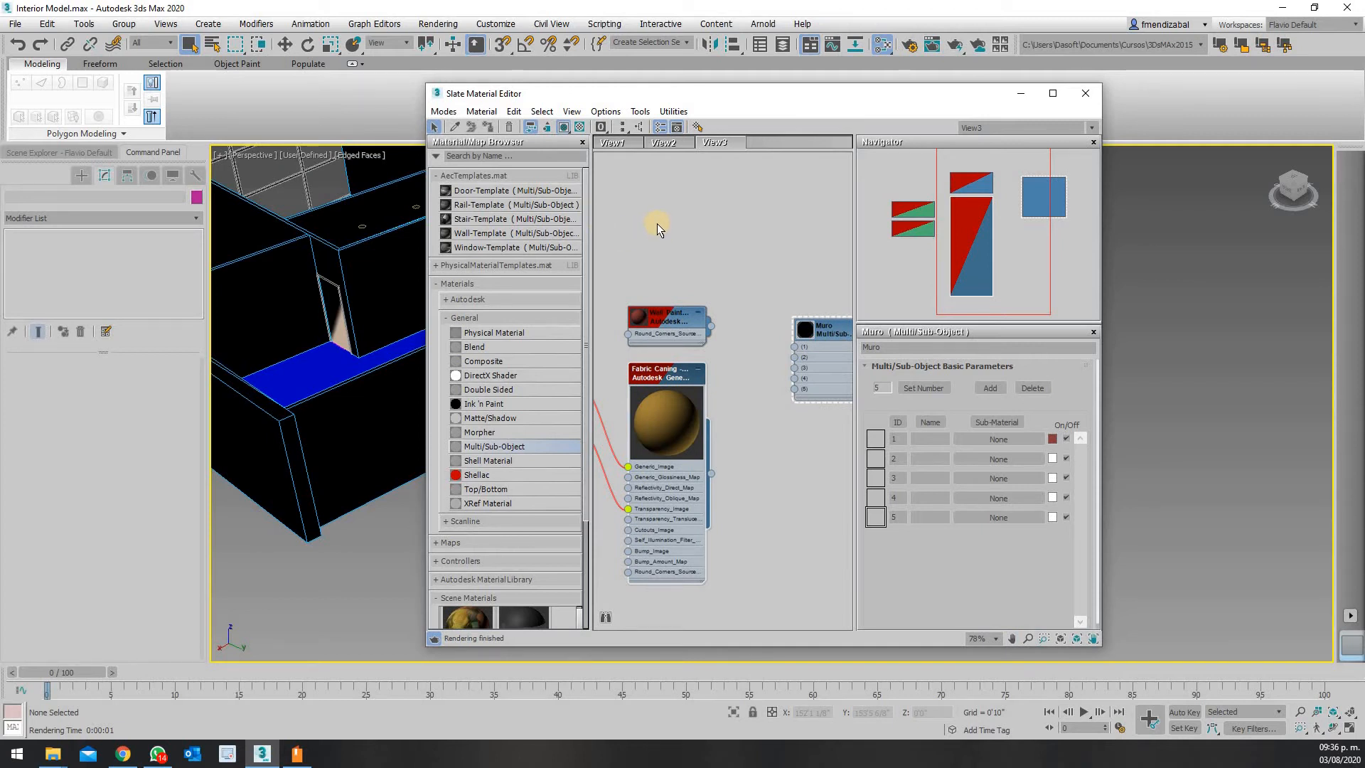
Collapse the general Materials and Metal groups and expand the Wall Paint category of the Autodesk Material Library
left_click(444, 319)
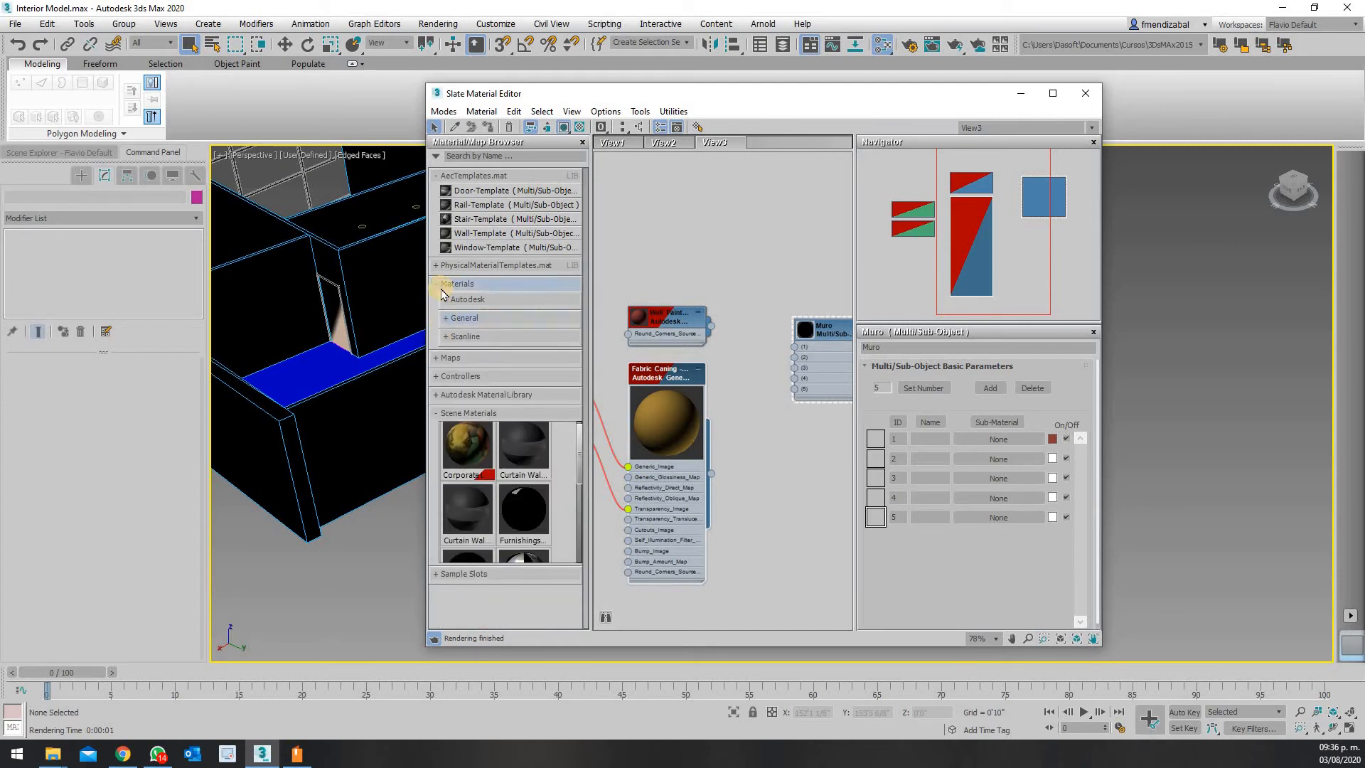
left_click(442, 288)
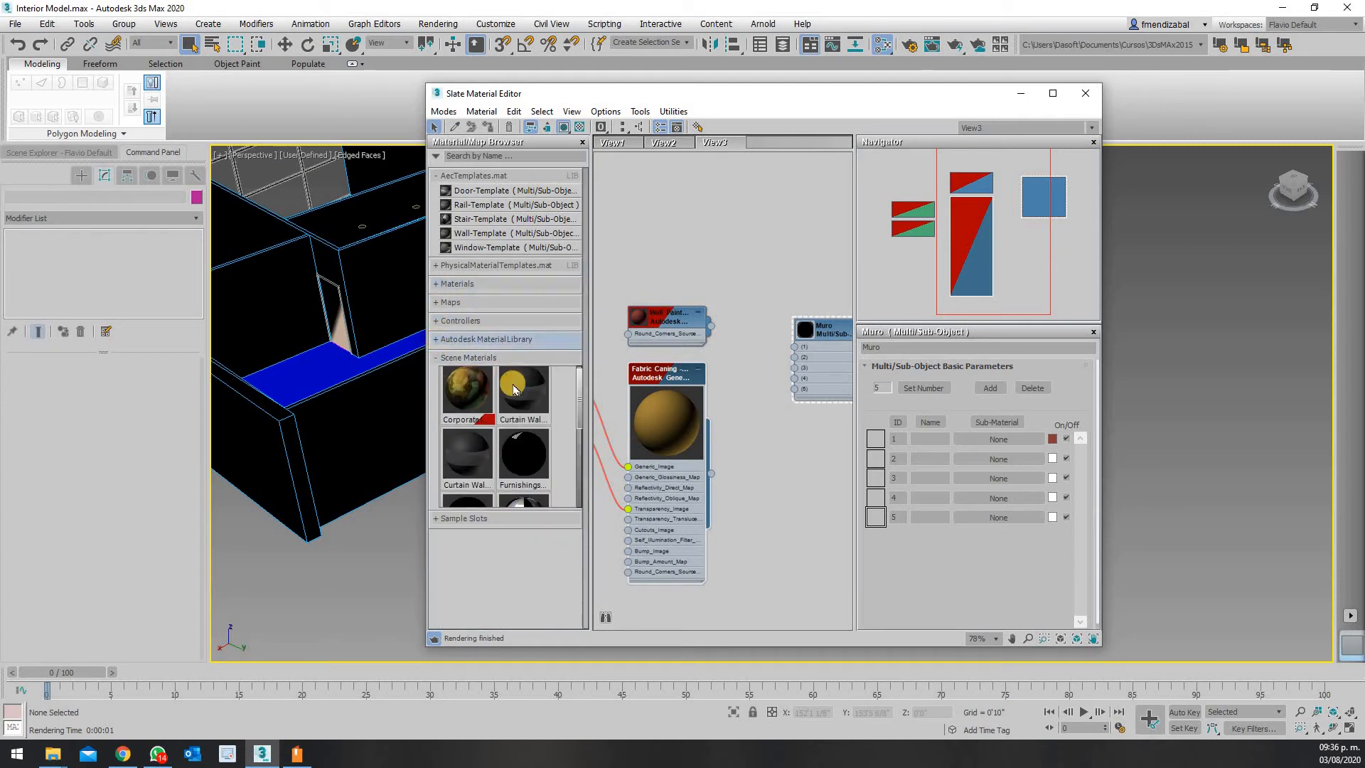
scroll(497, 377, "down", 5)
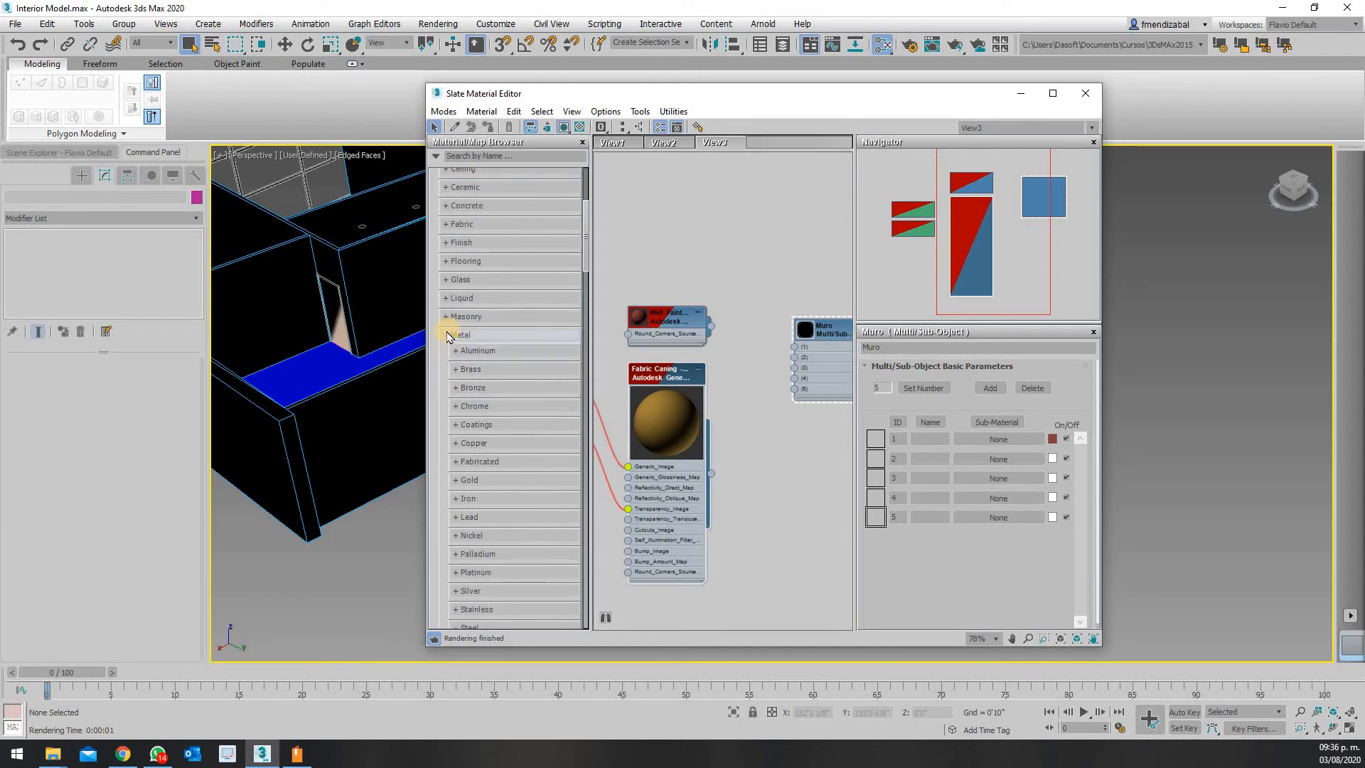
left_click(445, 334)
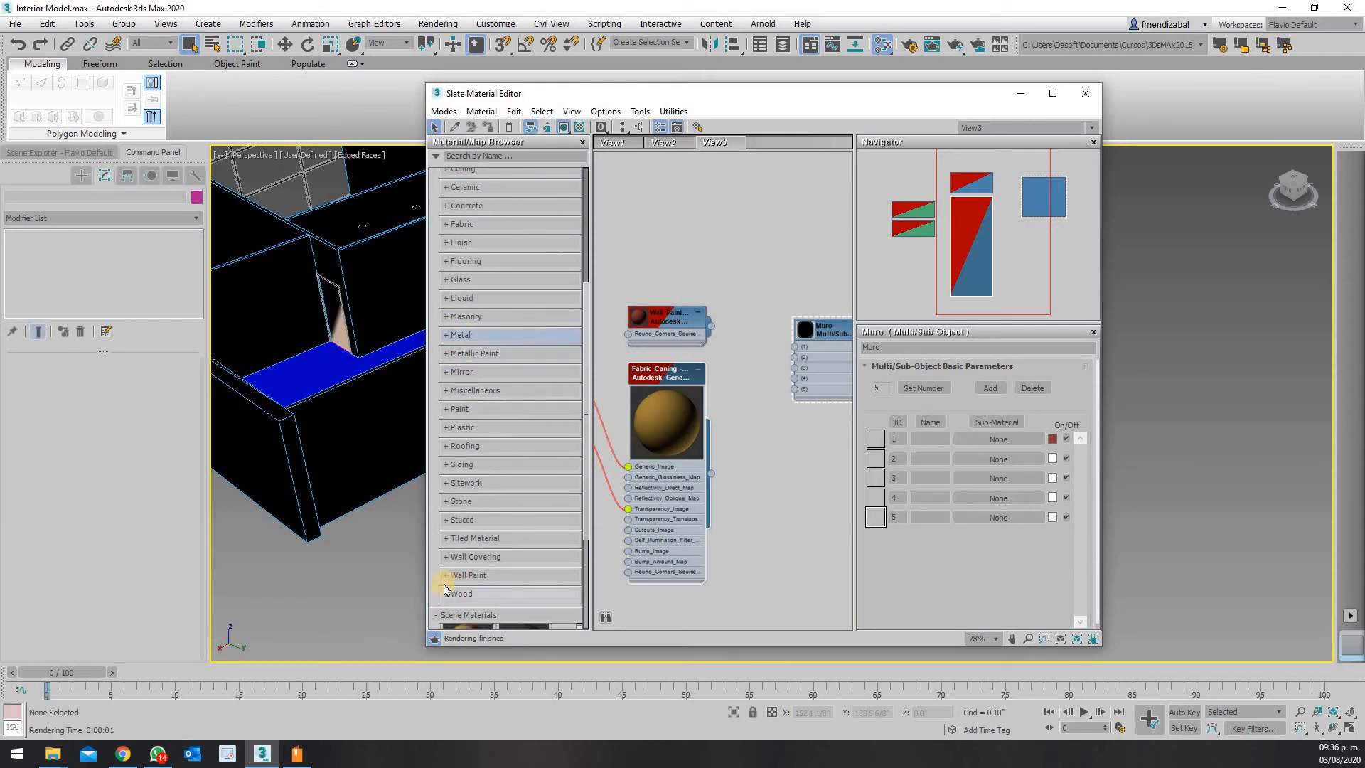
left_click(445, 581)
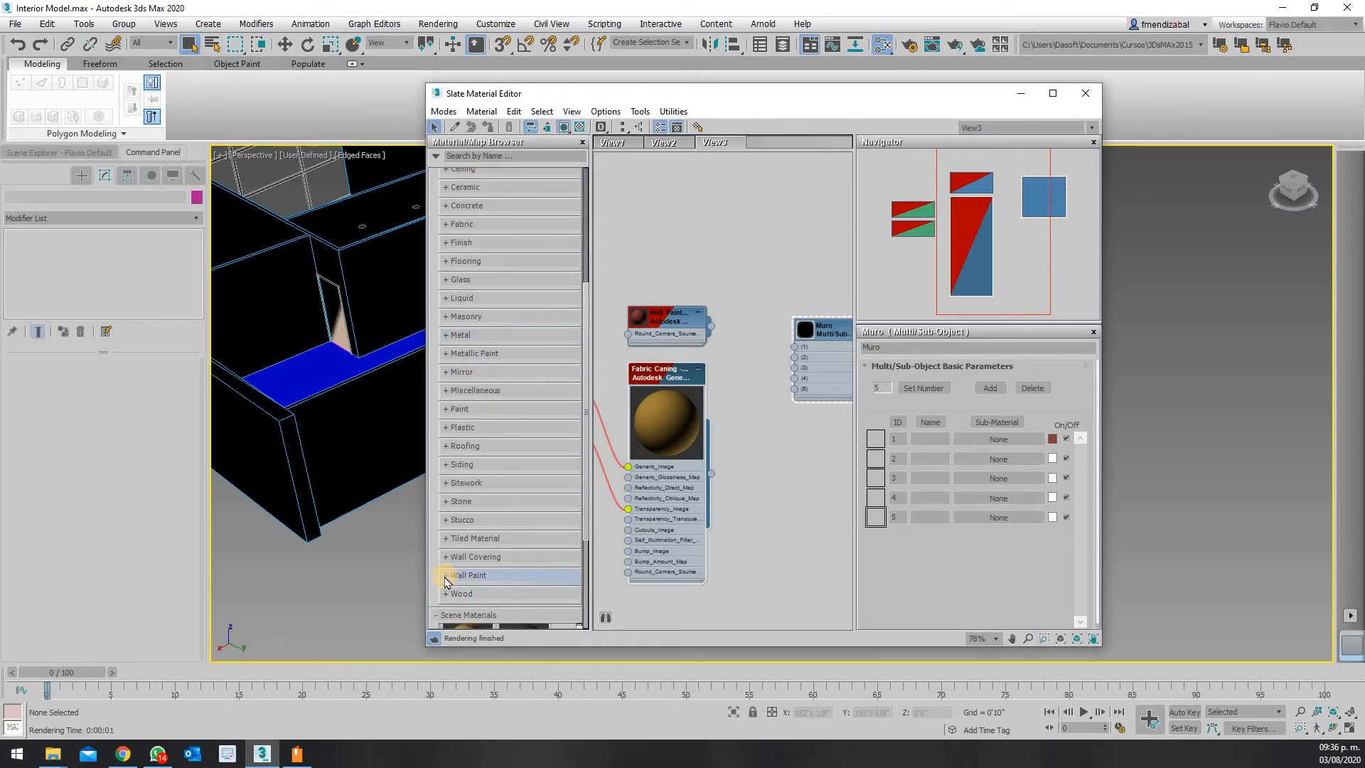
Add the Matte Canary wall paint to View3 and place its node above the existing wall paint node
left_click(542, 457)
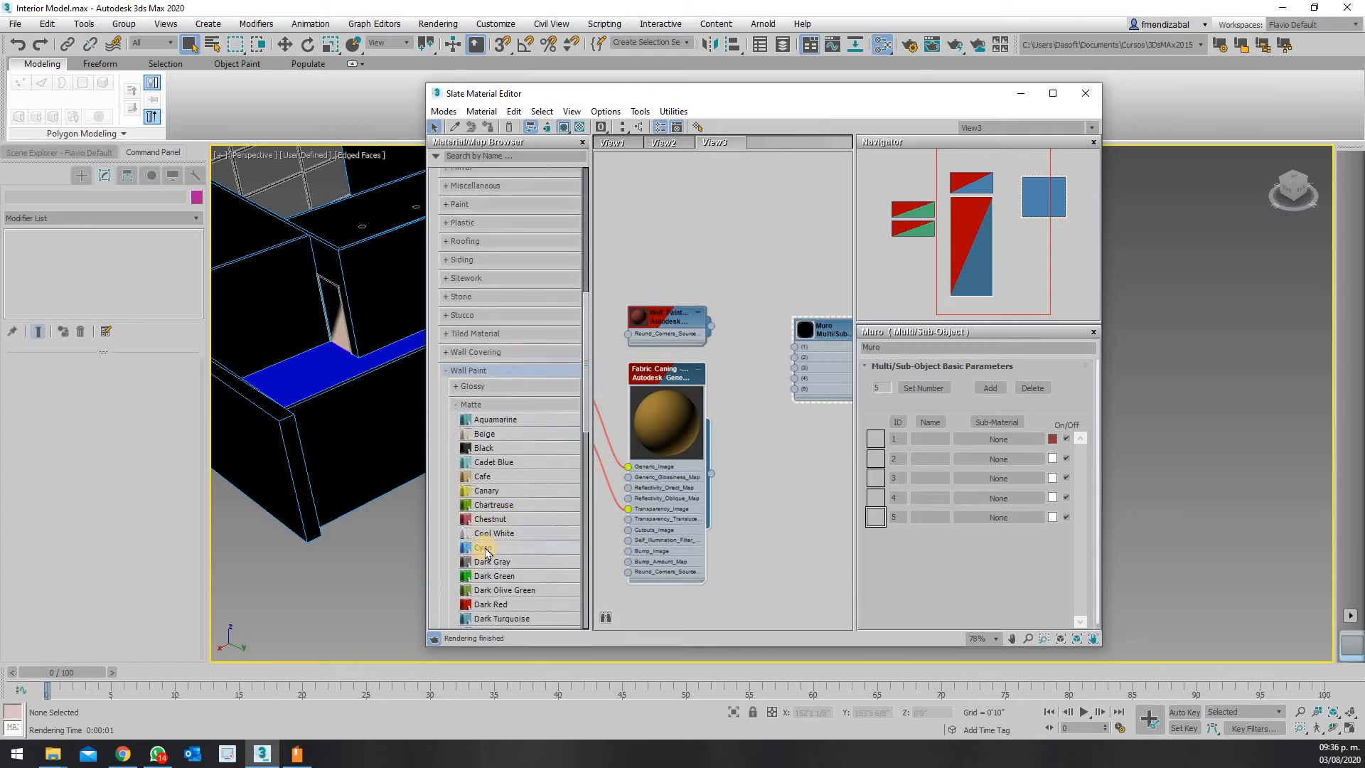
scroll(485, 552, "down", 1)
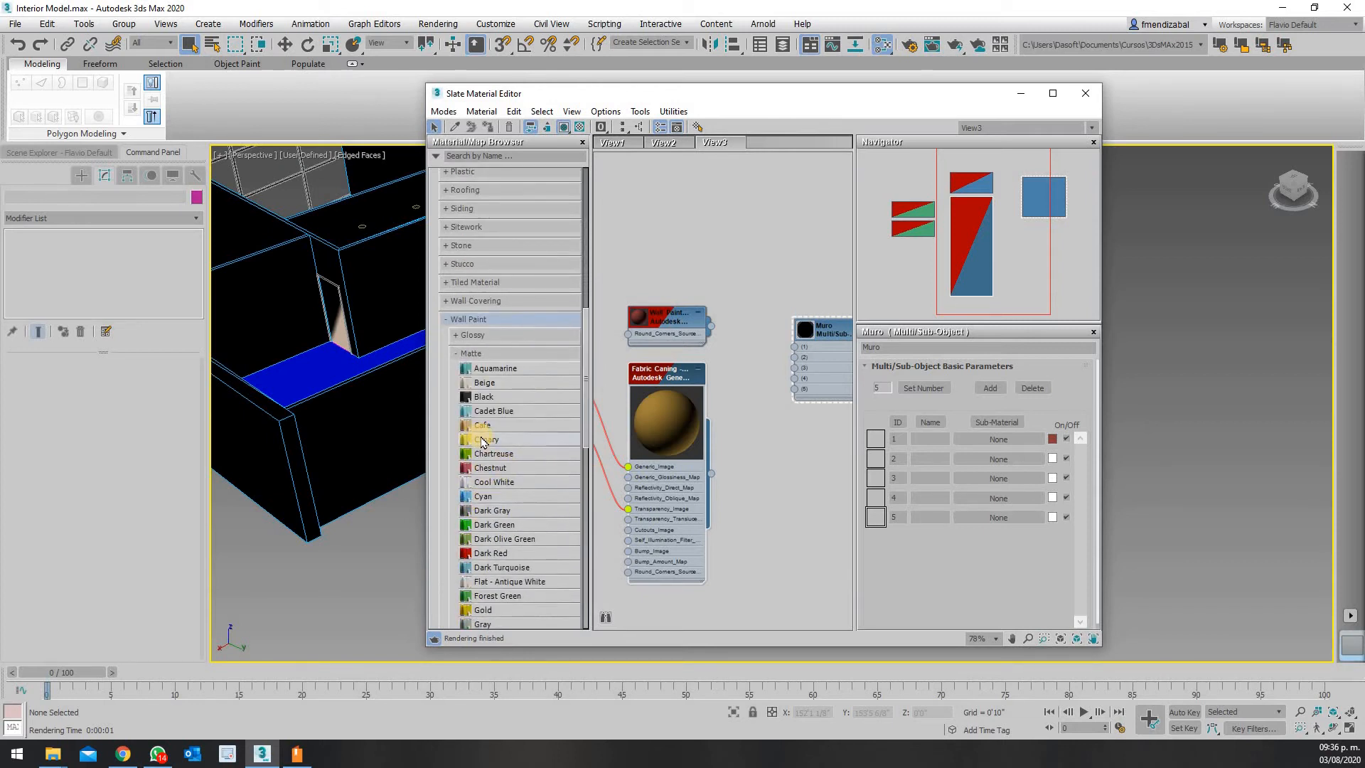
left_click(482, 441)
left_click_drag(482, 440, 781, 406)
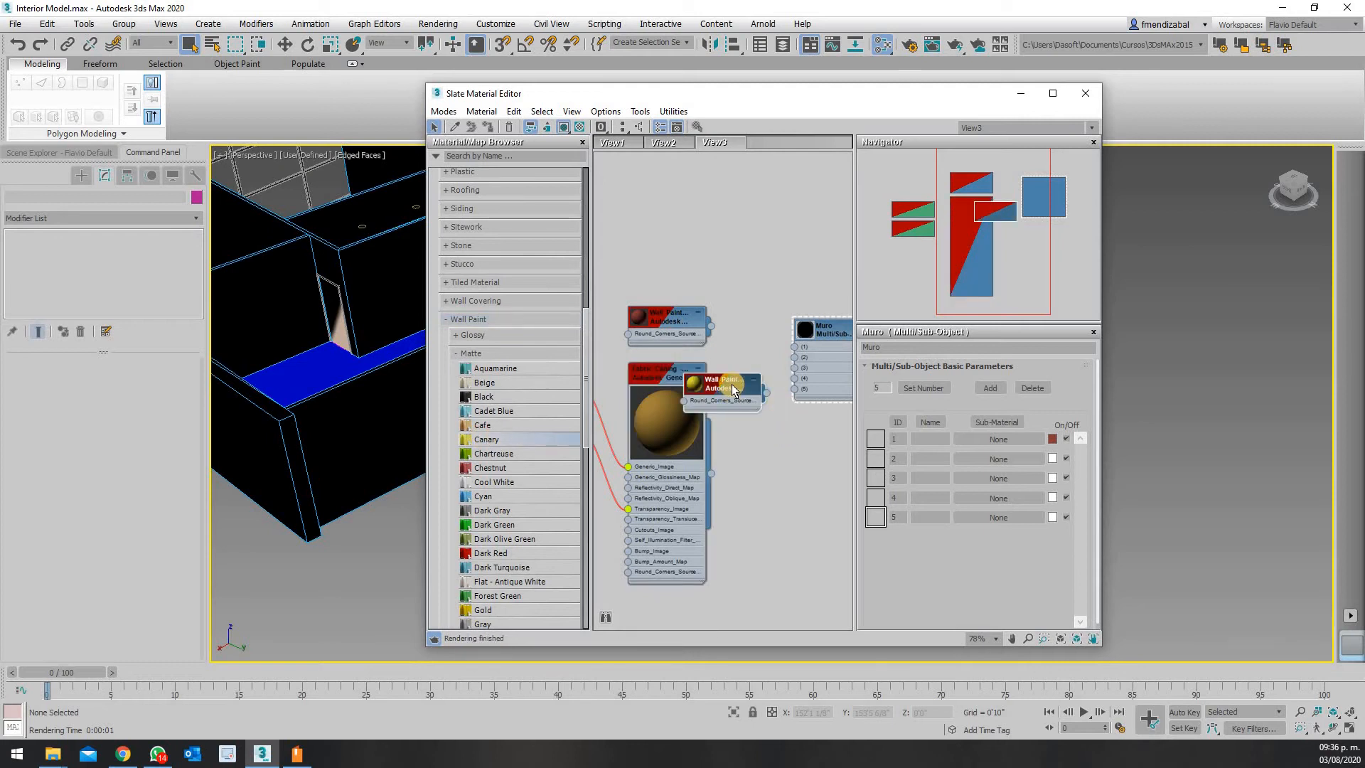
left_click_drag(694, 211, 680, 236)
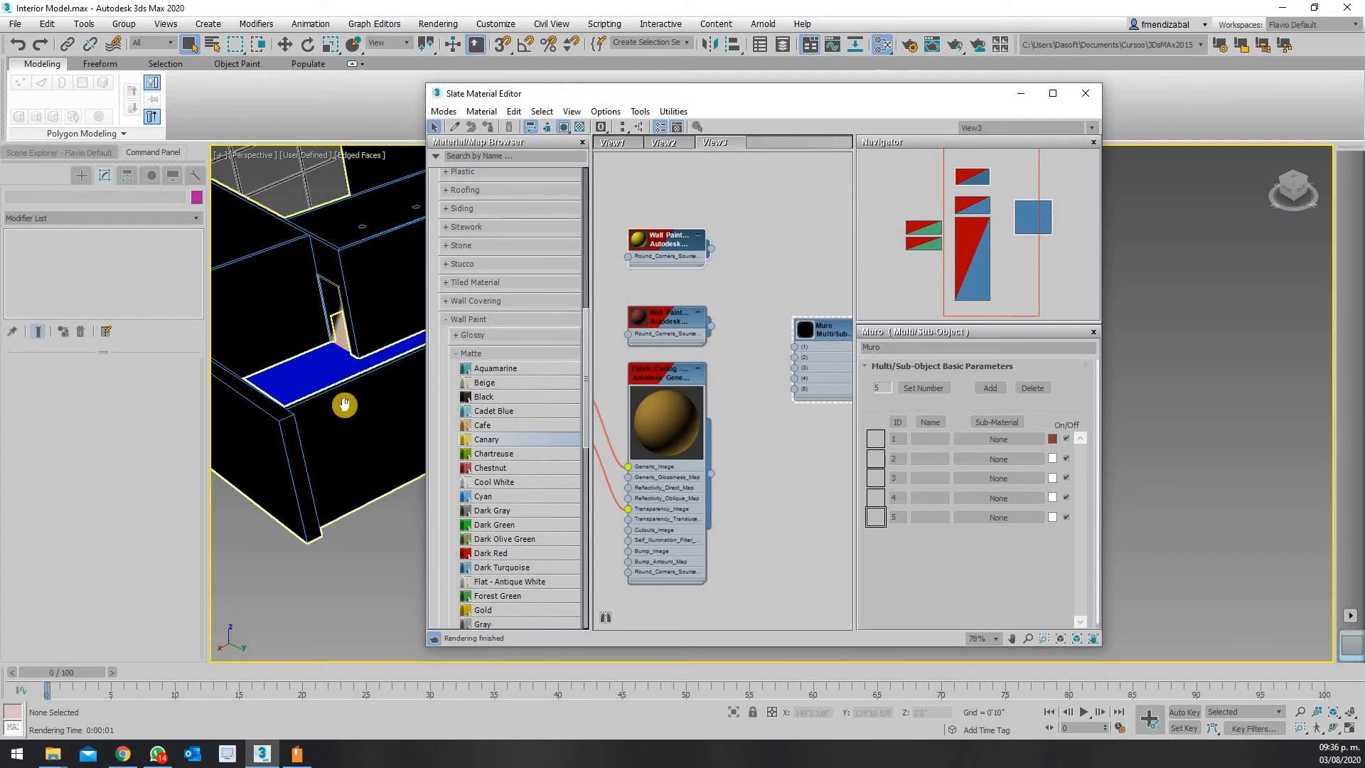
Connect the Matte Canary wall paint to slot 3 of the Muro material and check the model's walls
scroll(427, 398, "down", 3)
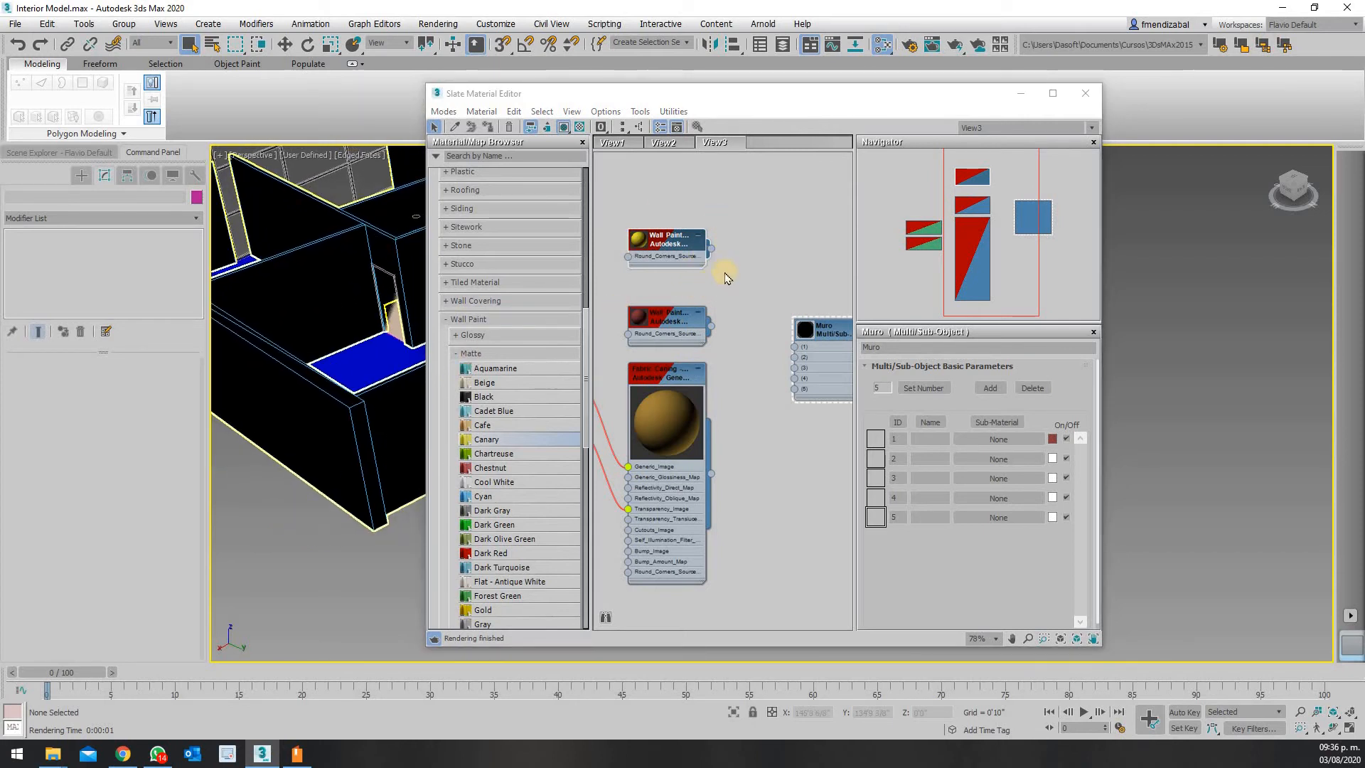
left_click_drag(711, 248, 794, 367)
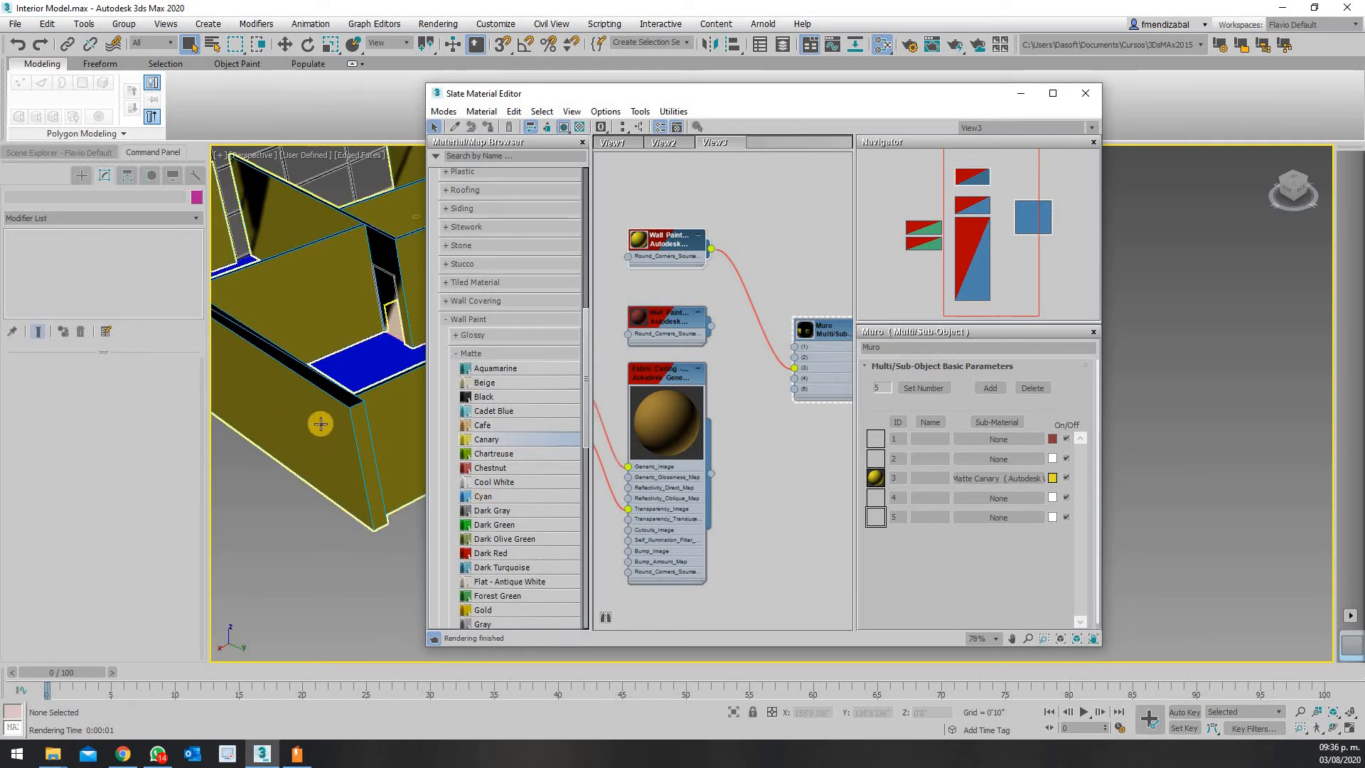
scroll(319, 423, "down", 5)
middle_click_drag(365, 401, 334, 398, "alt")
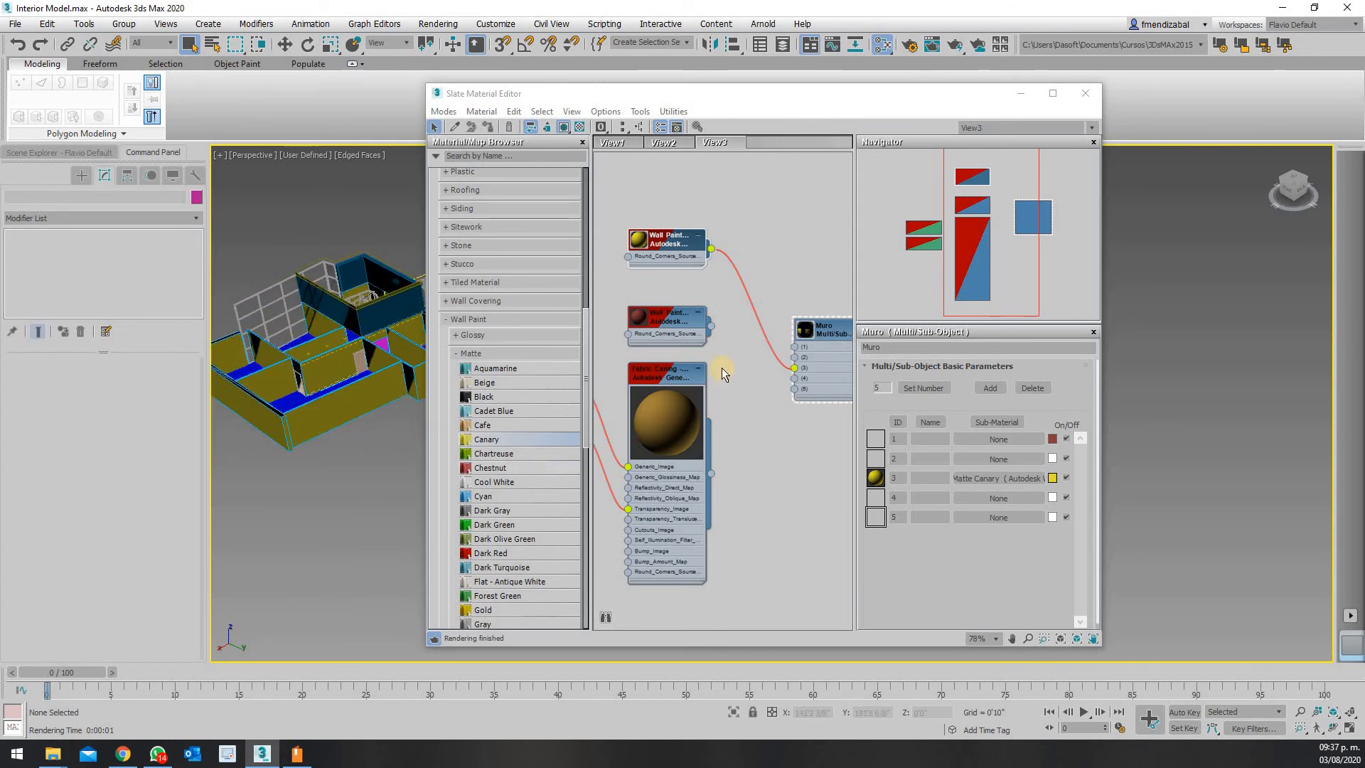
Connect the Glossy Chestnut wall paint to slot 4 of the Muro material and inspect the walls in the viewport
scroll(794, 389, "up", 2)
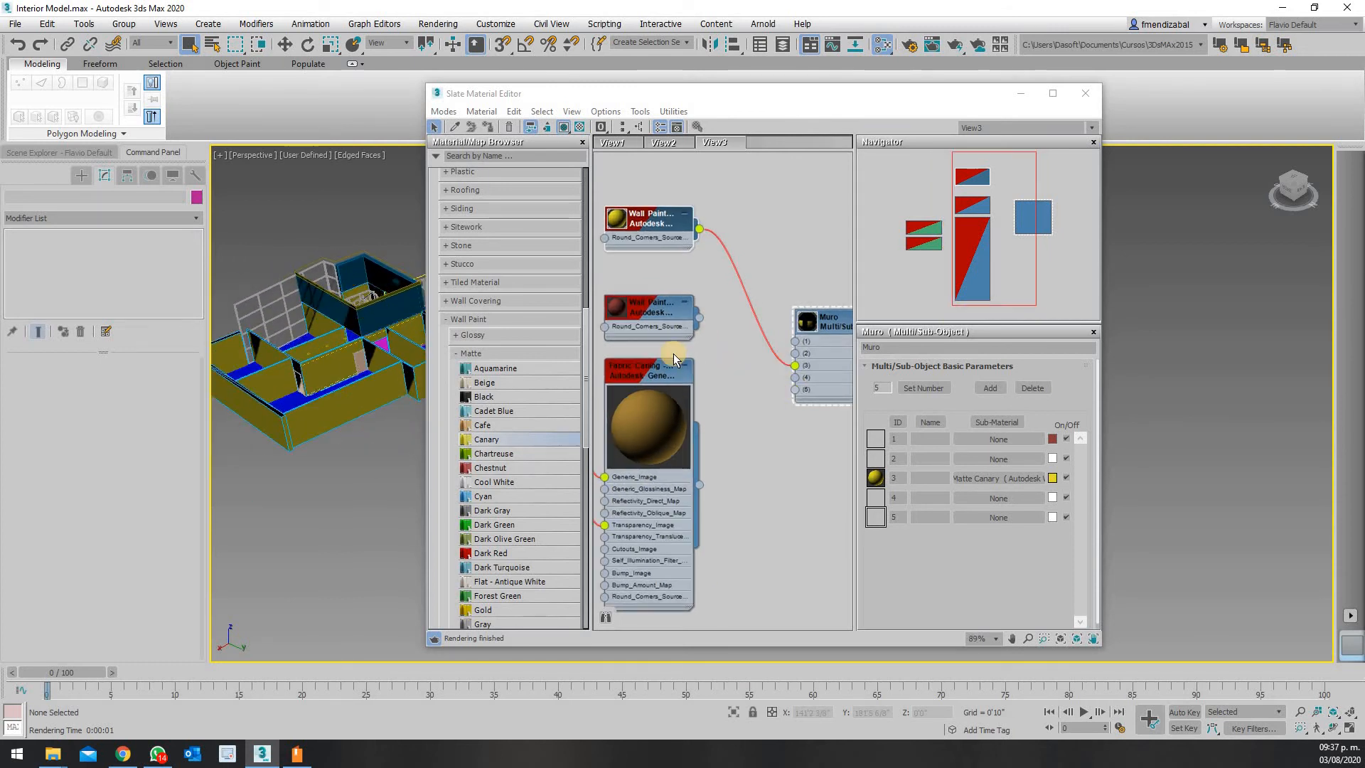
mouse_move(700, 323)
left_mouse_down()
mouse_move(769, 391)
mouse_move(795, 382)
left_mouse_up()
scroll(308, 360, "up", 6)
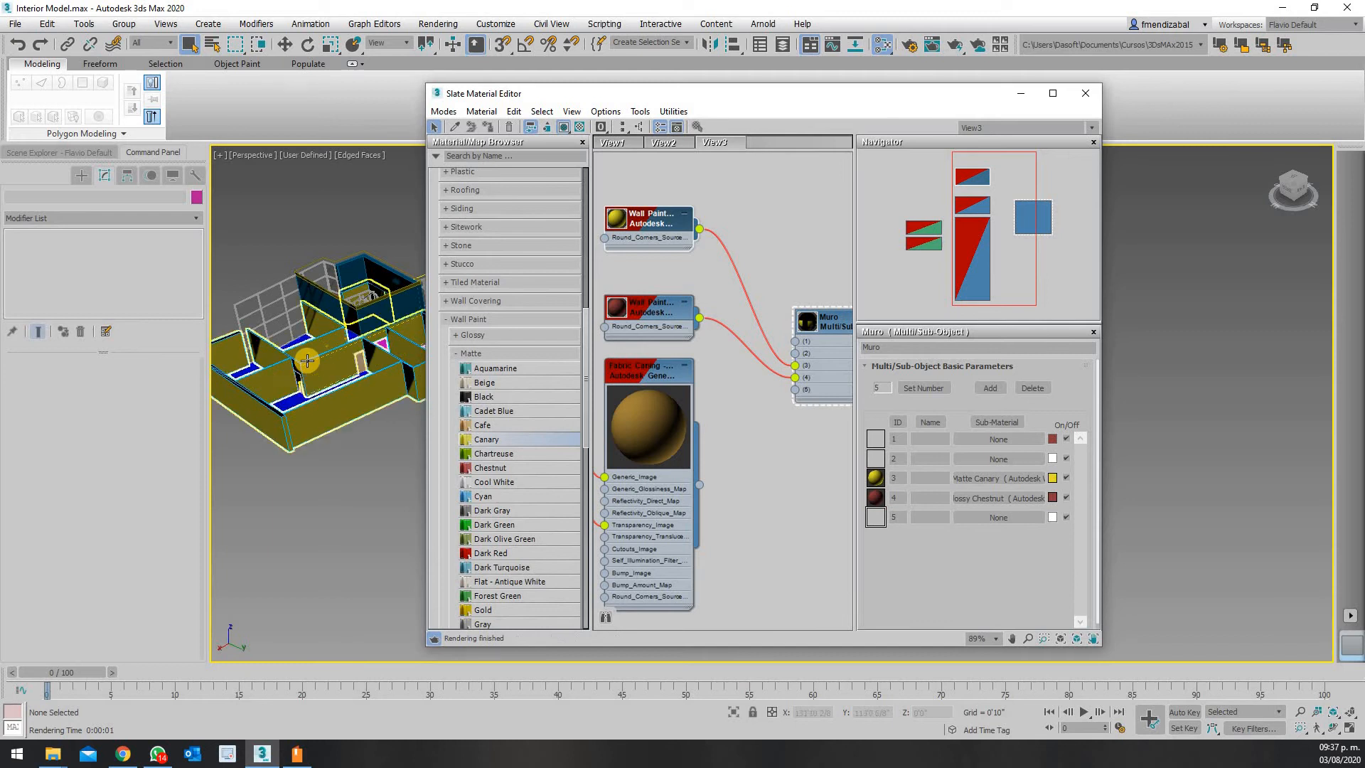
scroll(308, 360, "down", 6)
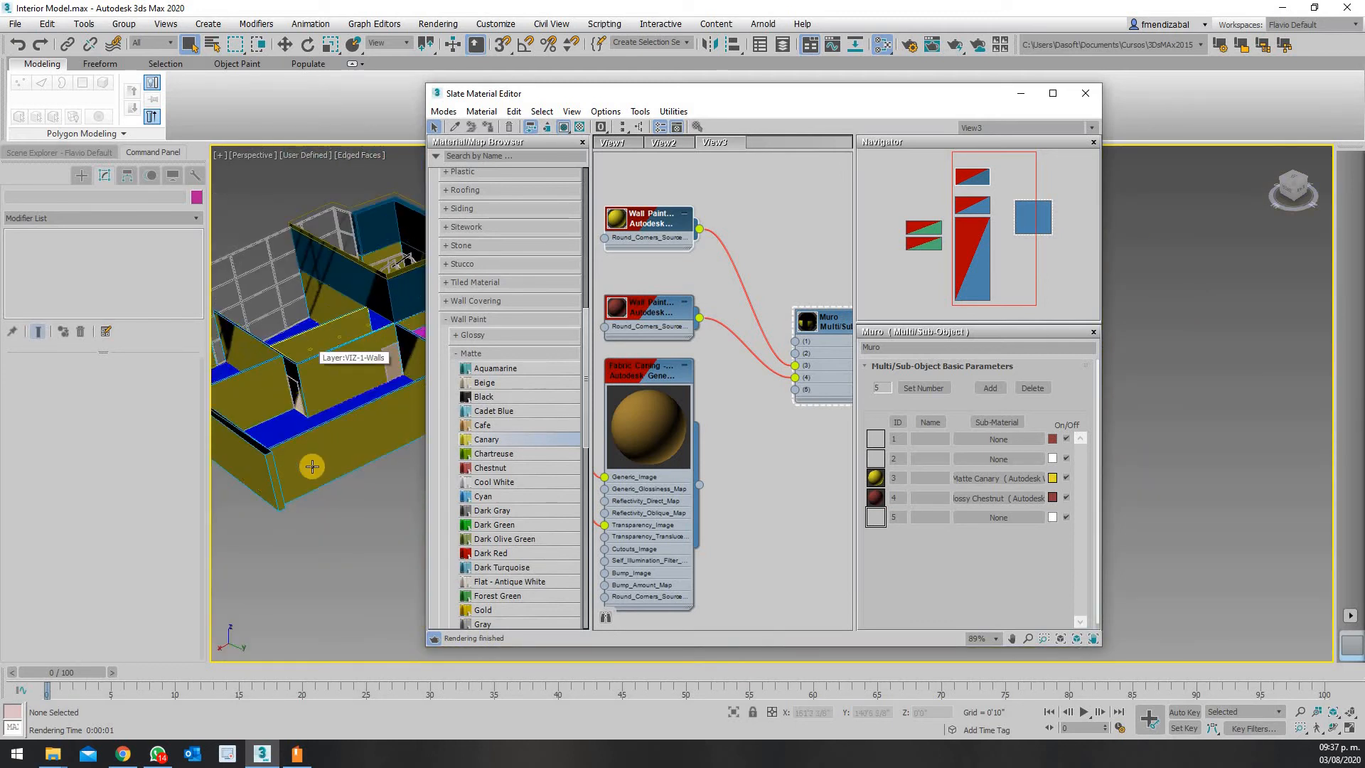
middle_click_drag(333, 442, 339, 441)
scroll(339, 441, "down", 3)
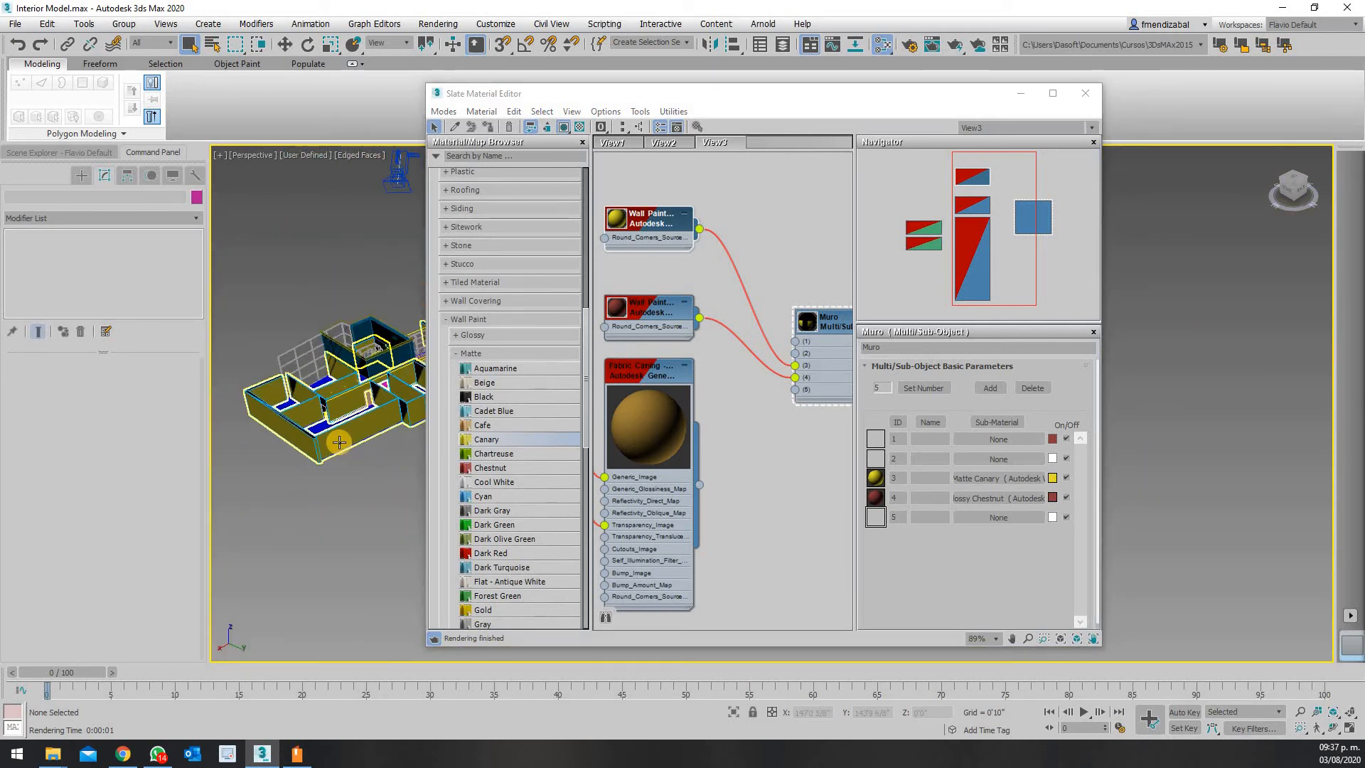
scroll(339, 441, "up", 1)
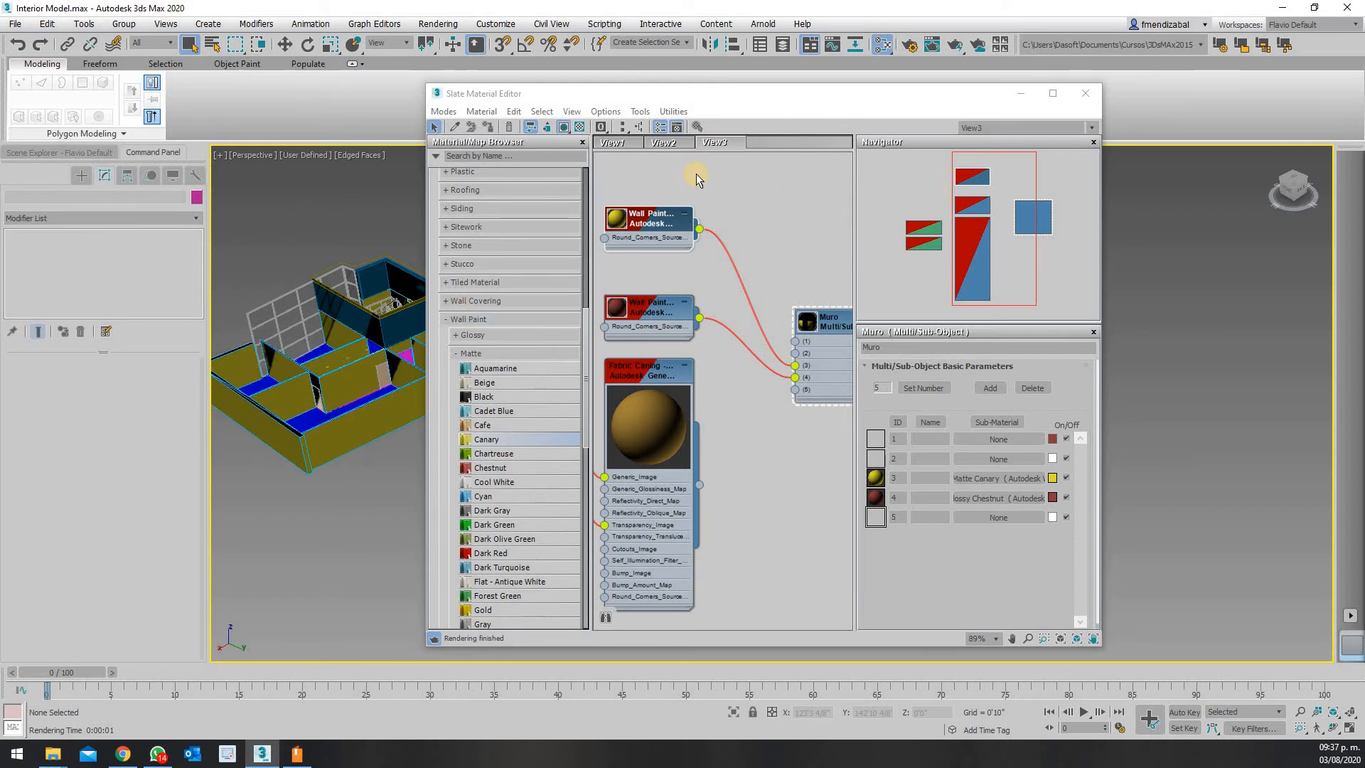
Collapse the Wall Paint category and add the Wall-Template material from AecTemplates.mat to View2, below the existing node tree
left_click(664, 142)
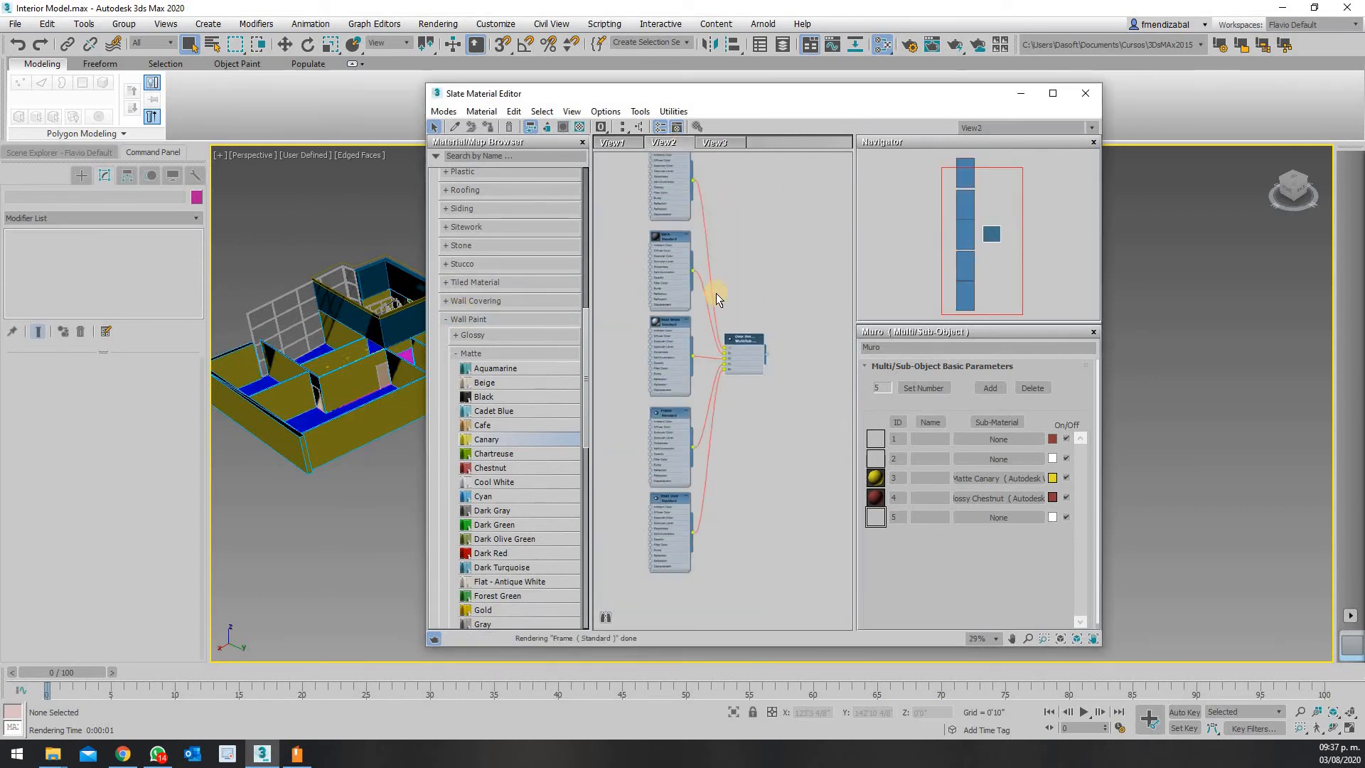
scroll(715, 293, "down", 5)
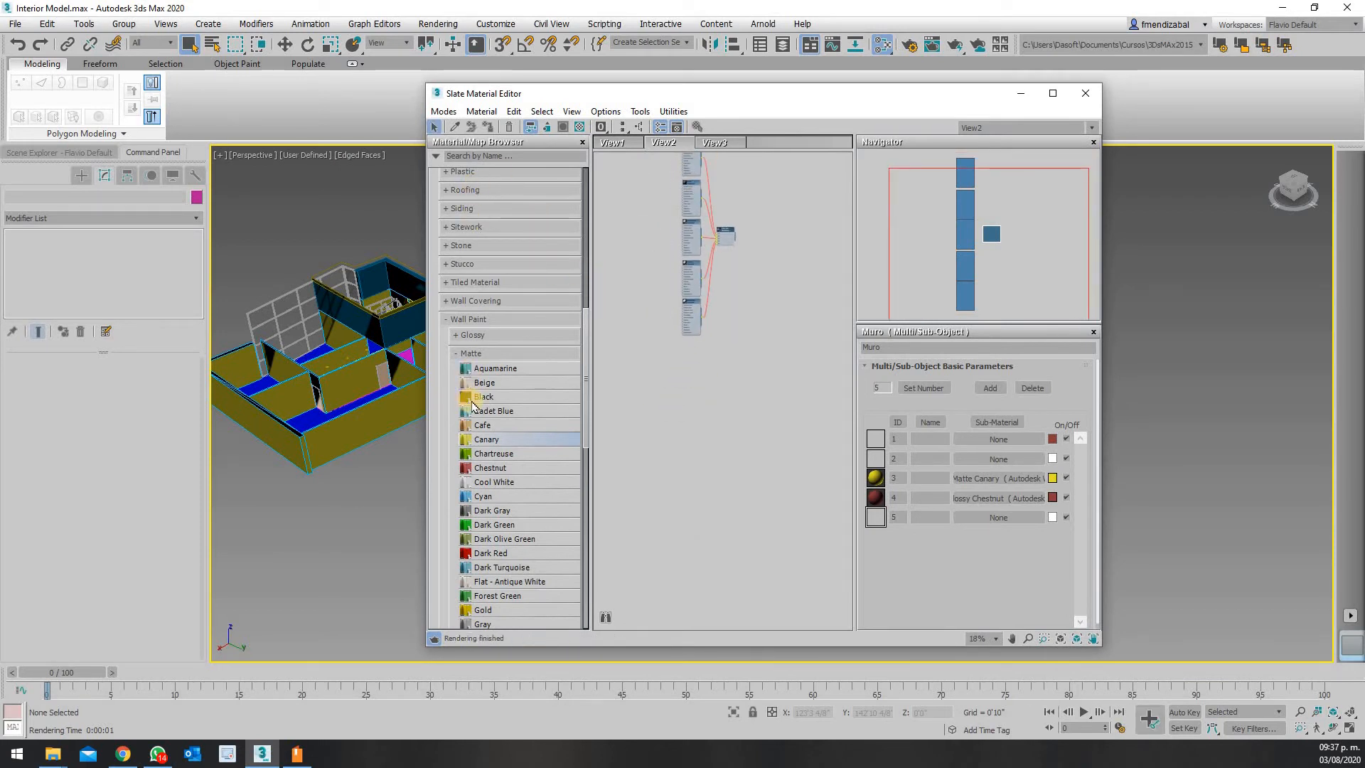
left_click(455, 319)
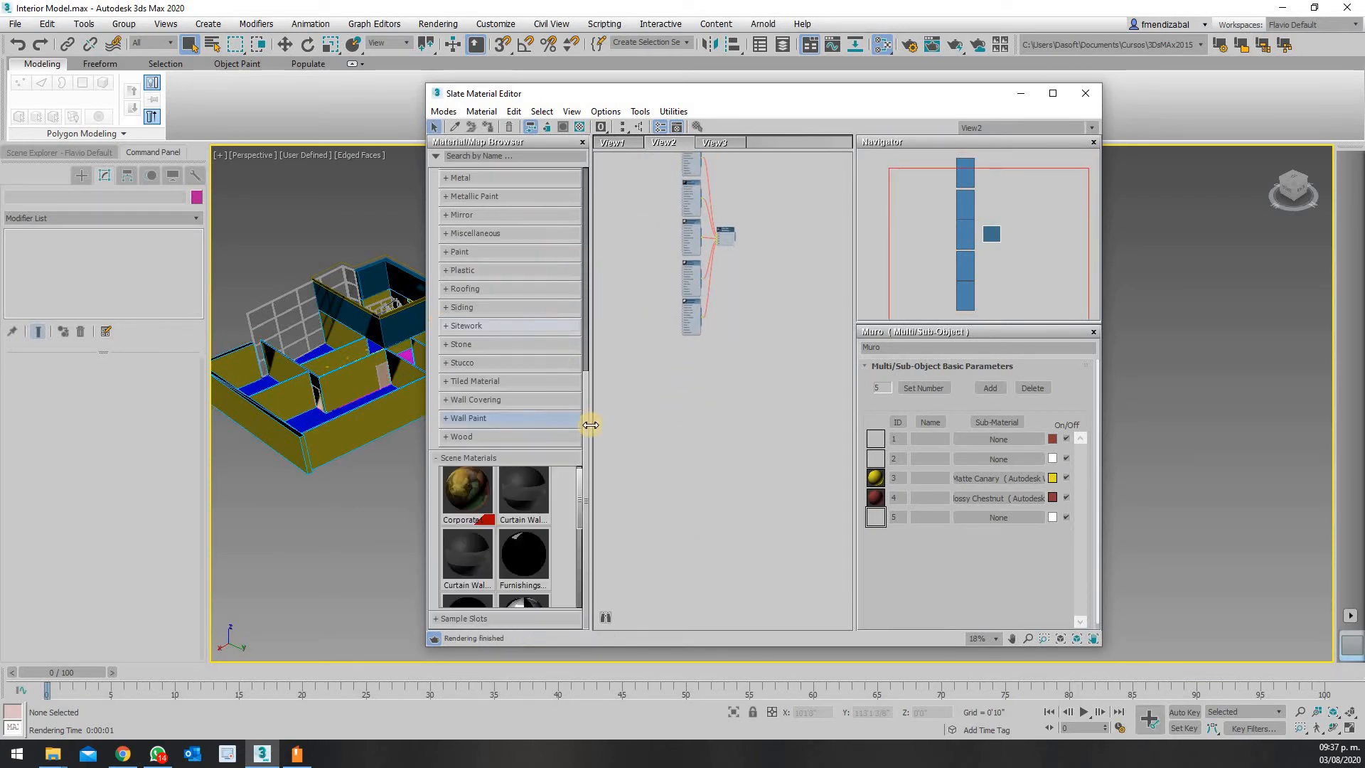
left_click_drag(582, 368, 536, 116)
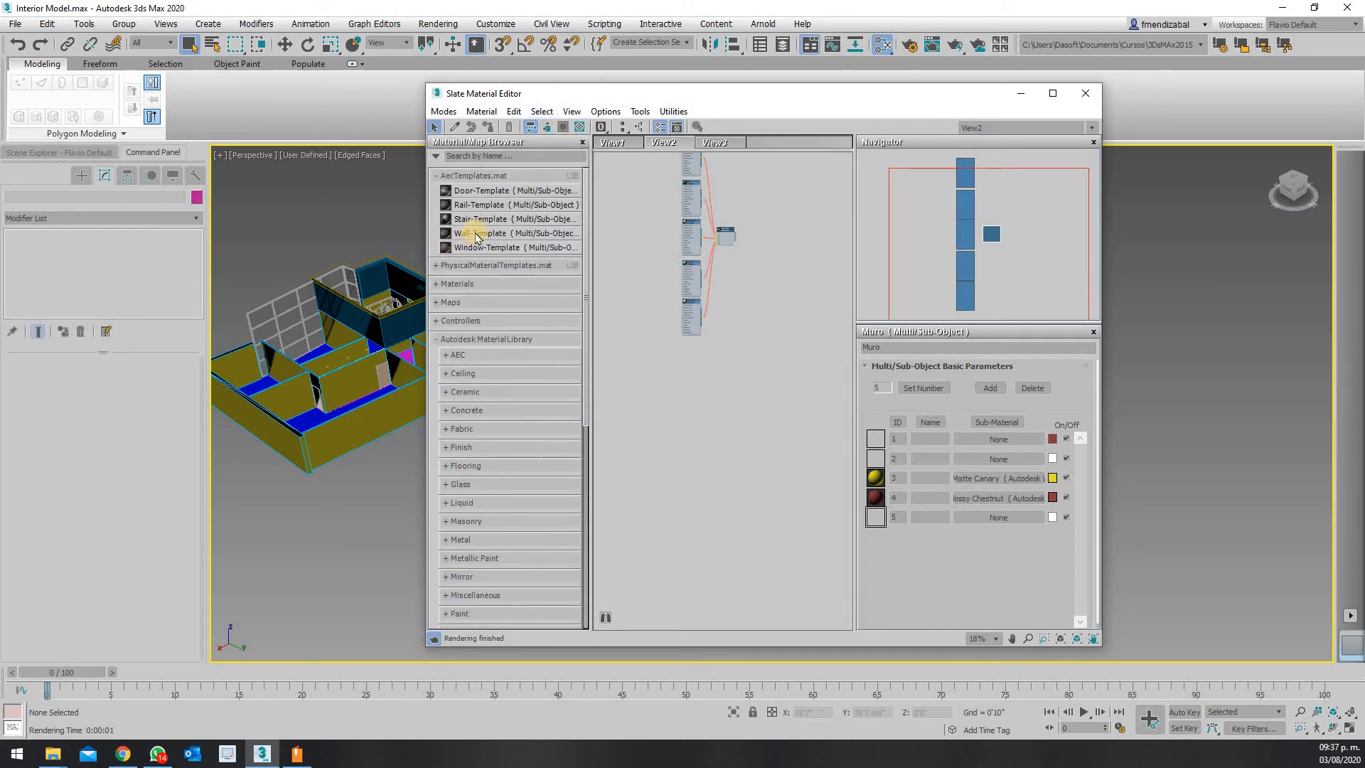
left_click_drag(476, 237, 723, 398)
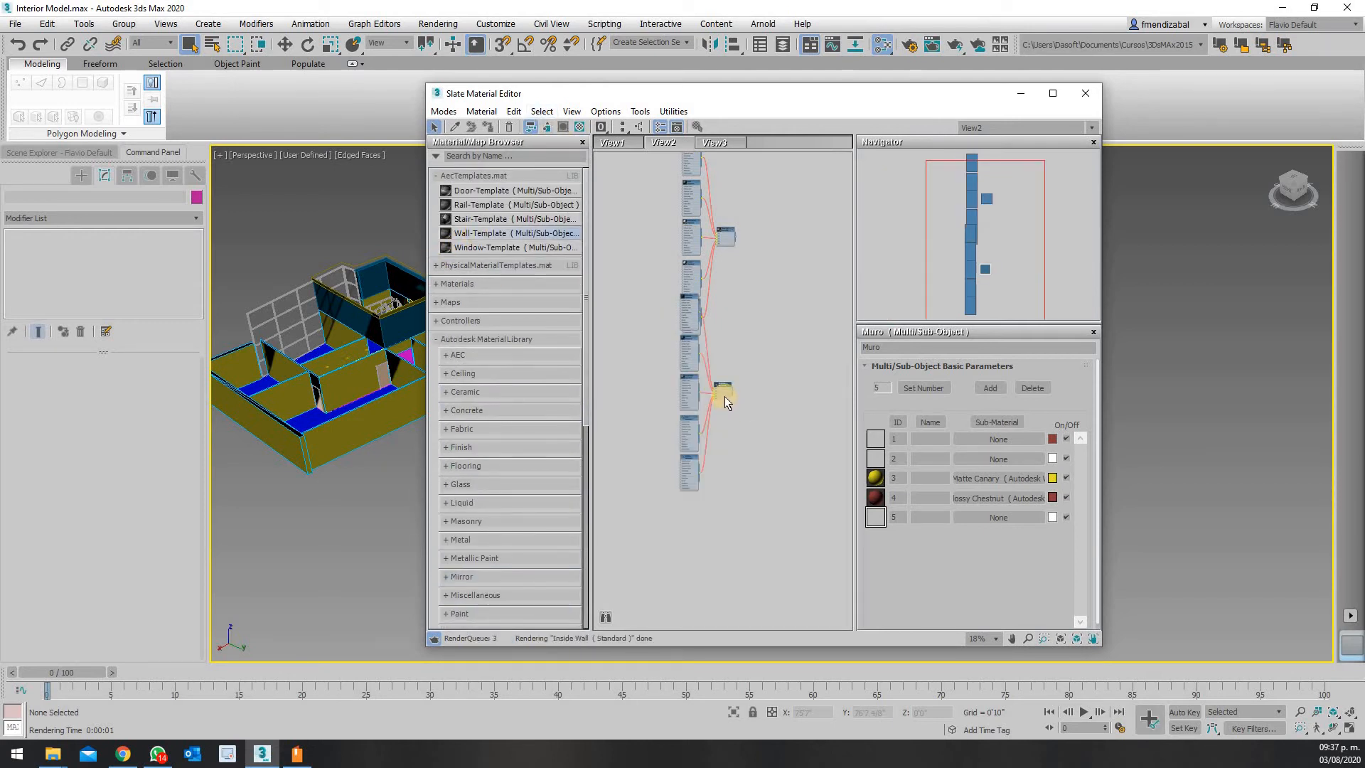
Examine which sub-materials of the Wall-Template, such as End Caps, Outside, Inside Wall and Top, feed each of its five slots
scroll(732, 455, "up", 6)
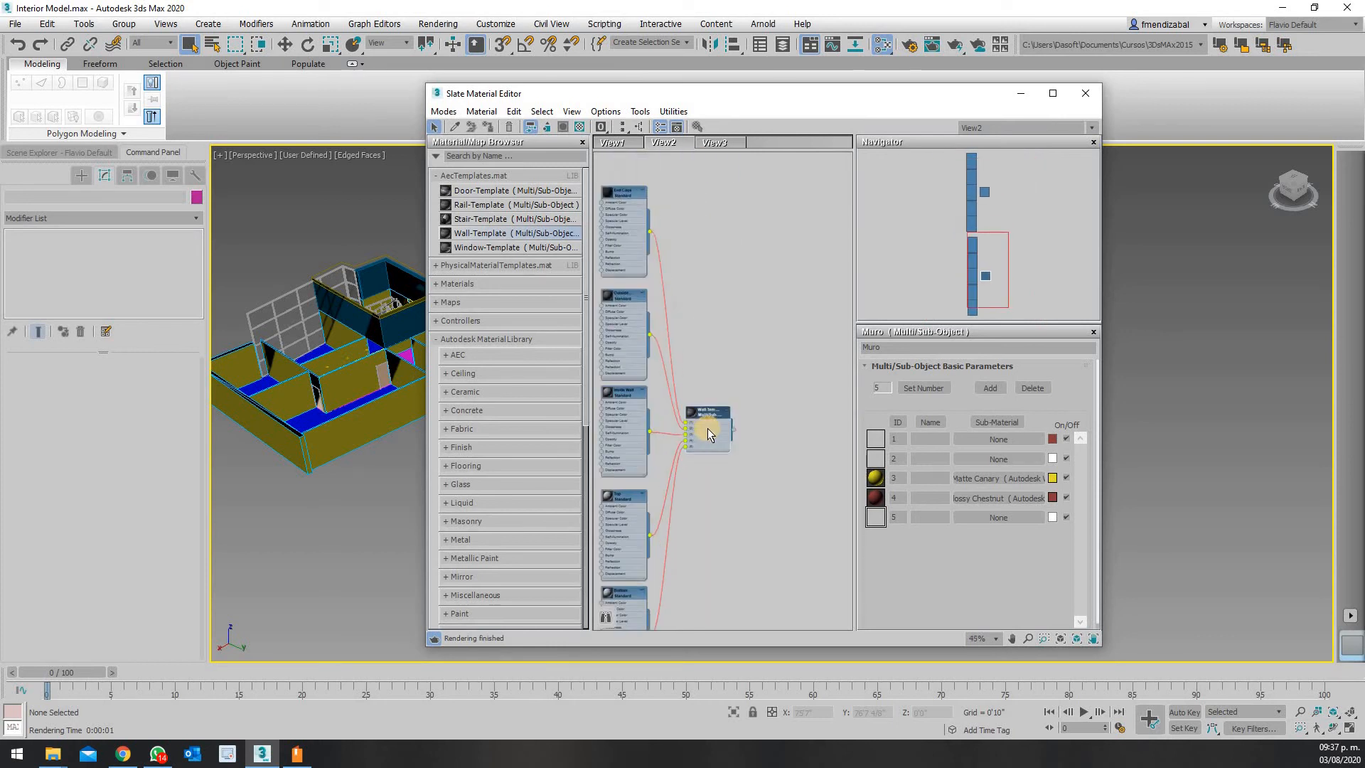
scroll(699, 446, "up", 4)
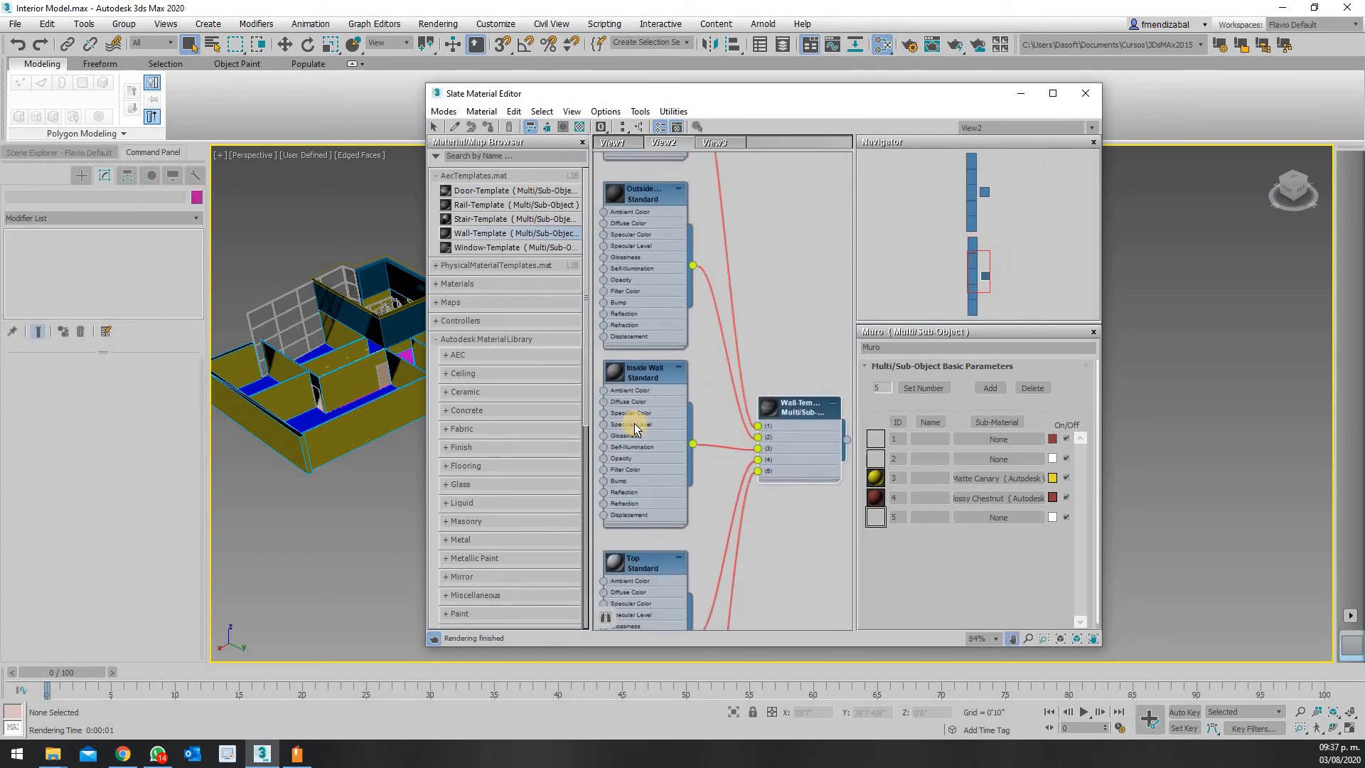
scroll(632, 418, "up", 4)
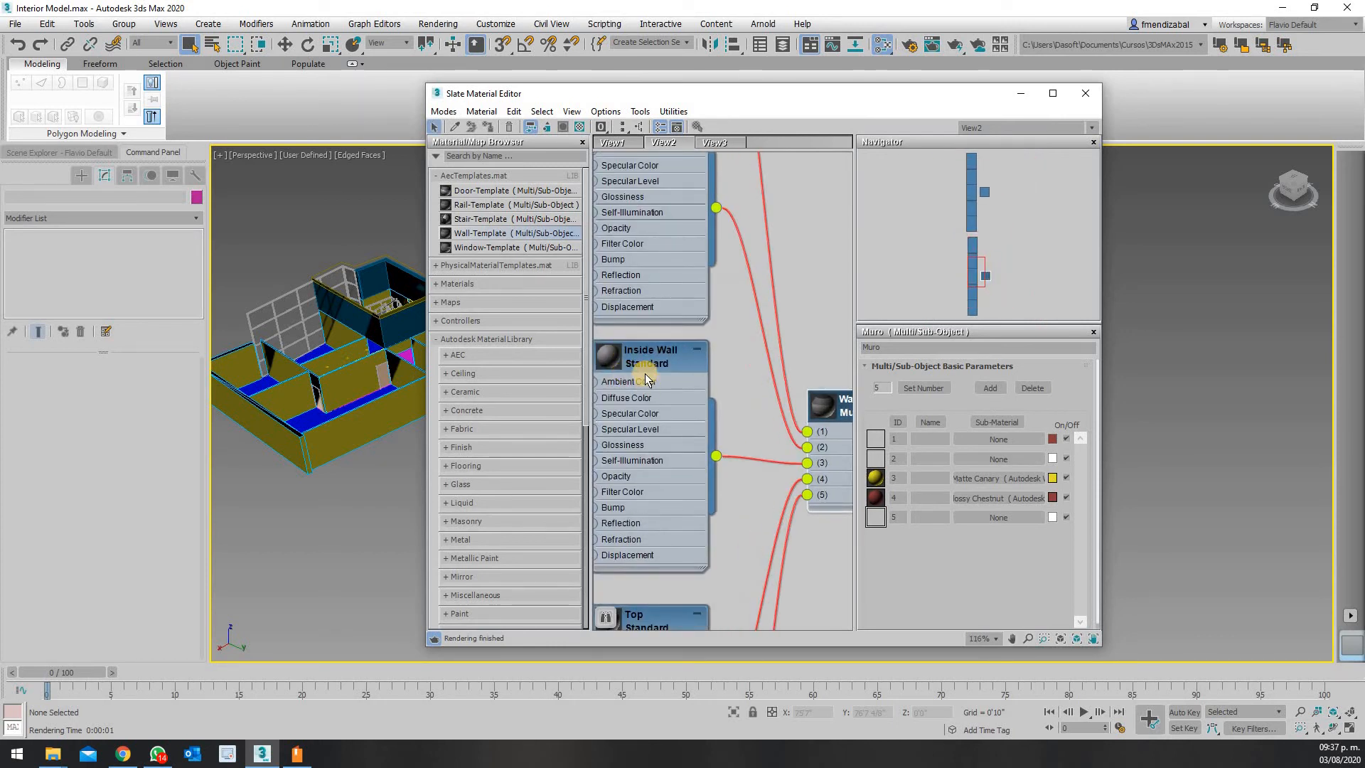
scroll(649, 378, "down", 4)
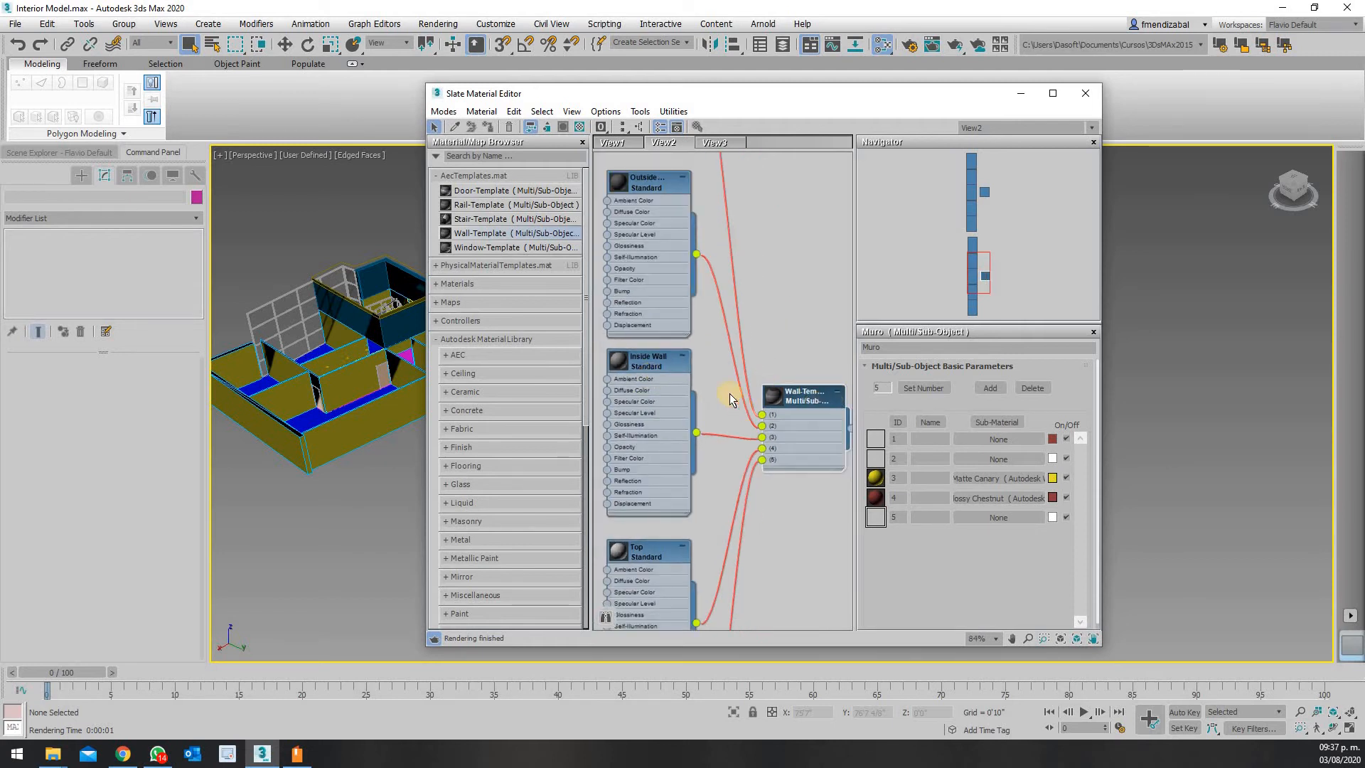
middle_click_drag(678, 318, 711, 551)
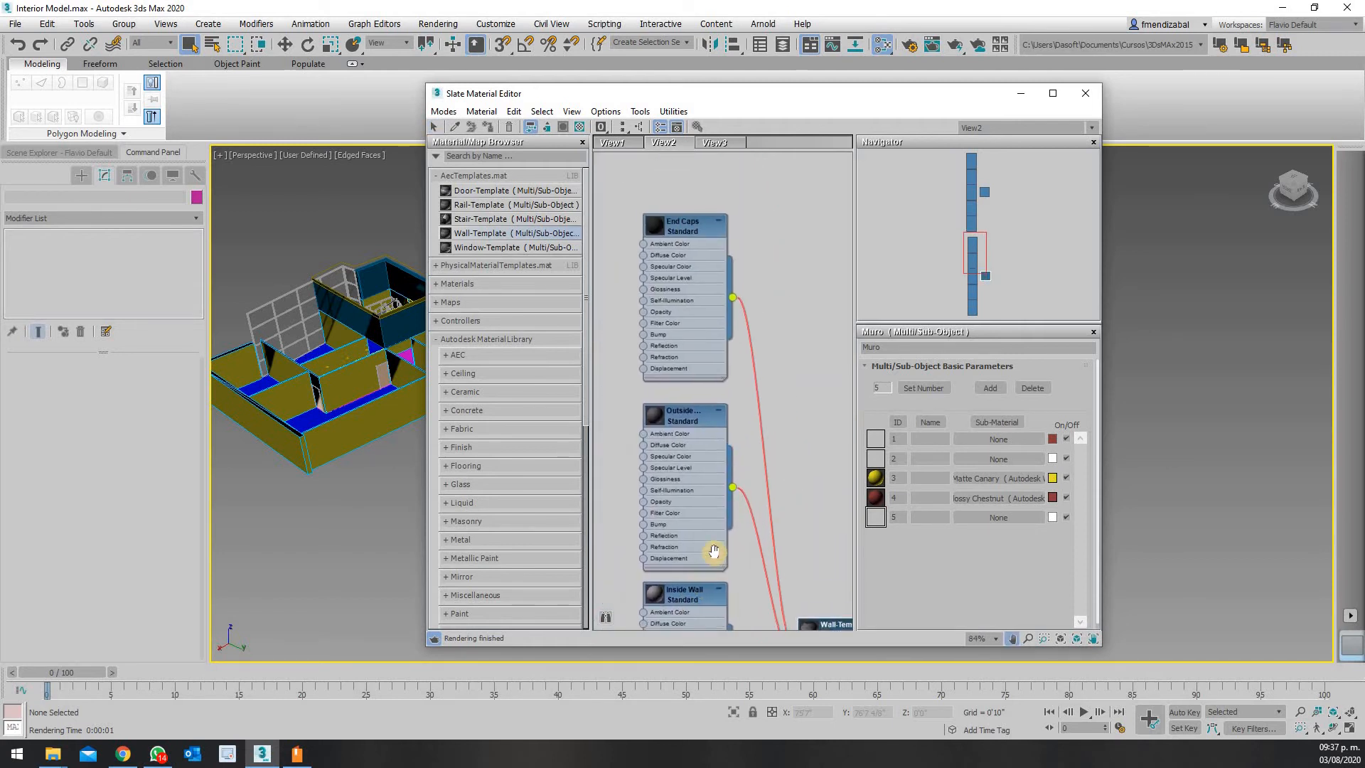
middle_click_drag(702, 415, 658, 297)
scroll(658, 297, "up", 1)
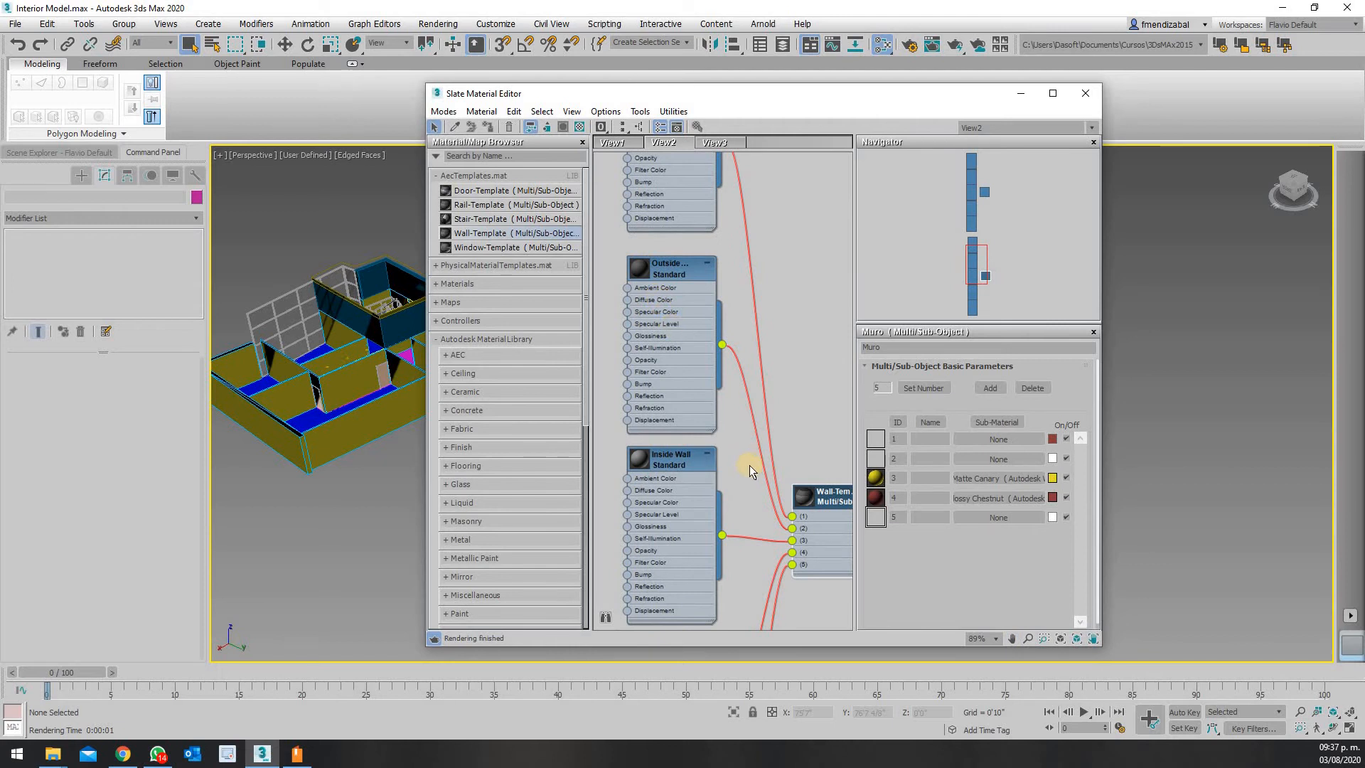
middle_click_drag(688, 569, 667, 452)
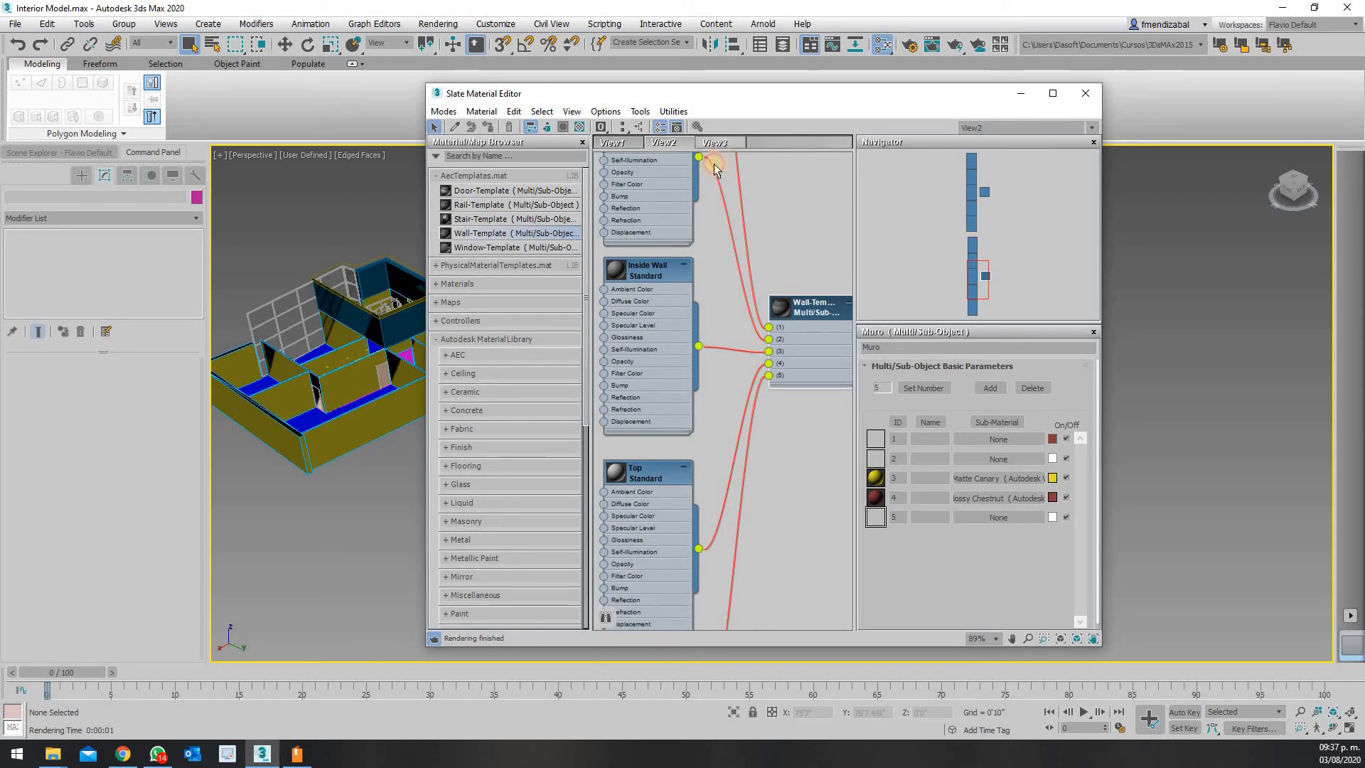
In View3, remove the Glossy Chestnut wall paint's connection to Muro slot 4 and connect that paint to slot 2
left_click(714, 143)
mouse_move(738, 391)
middle_mouse_down()
mouse_move(707, 369)
mouse_move(730, 395)
middle_mouse_up()
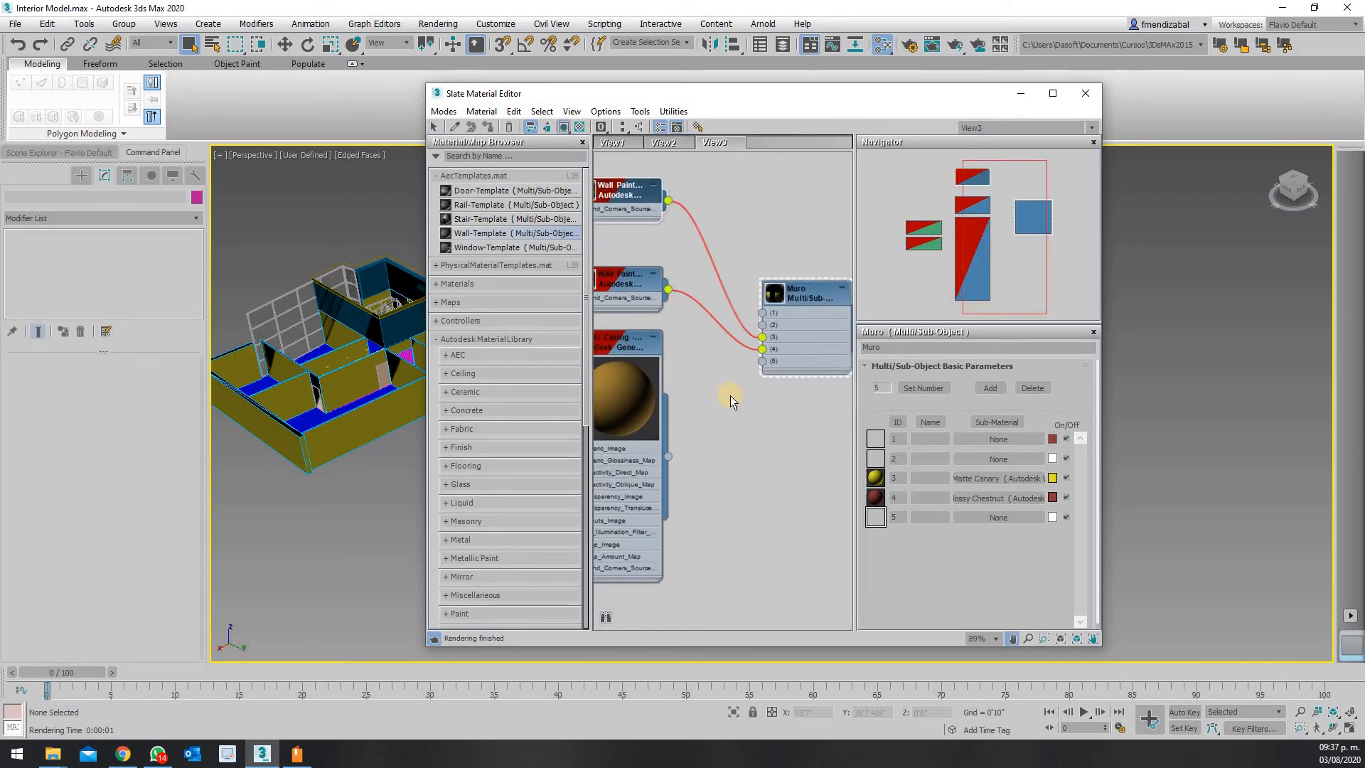
scroll(774, 396, "up", 1)
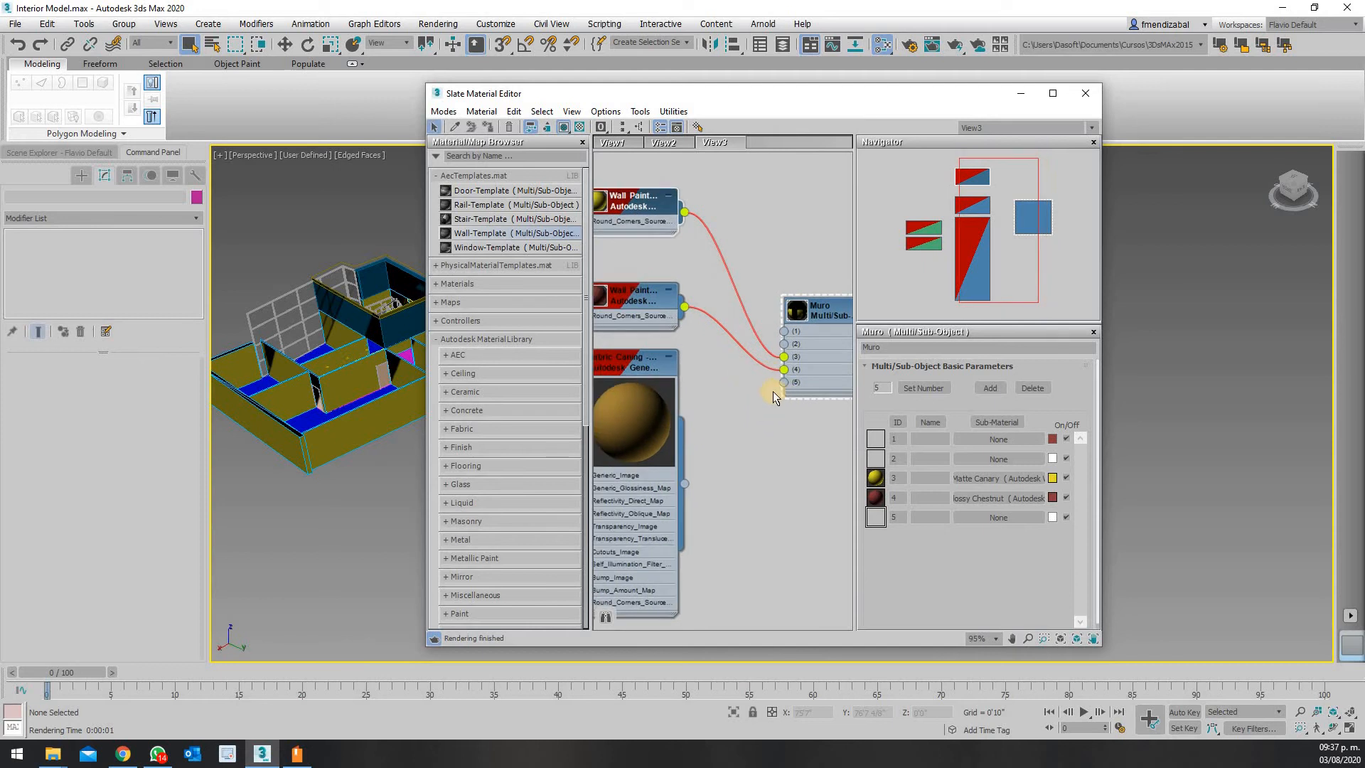
left_click(747, 356)
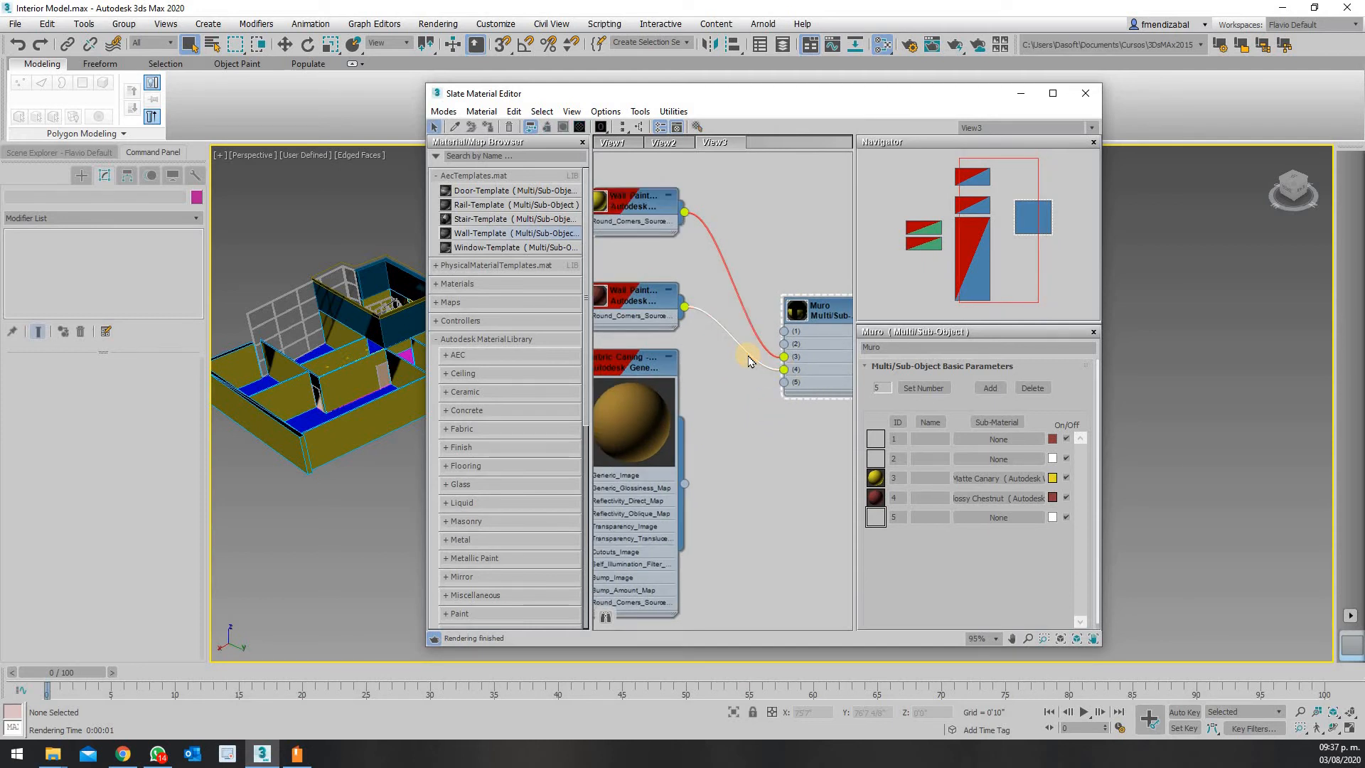
key("Delete")
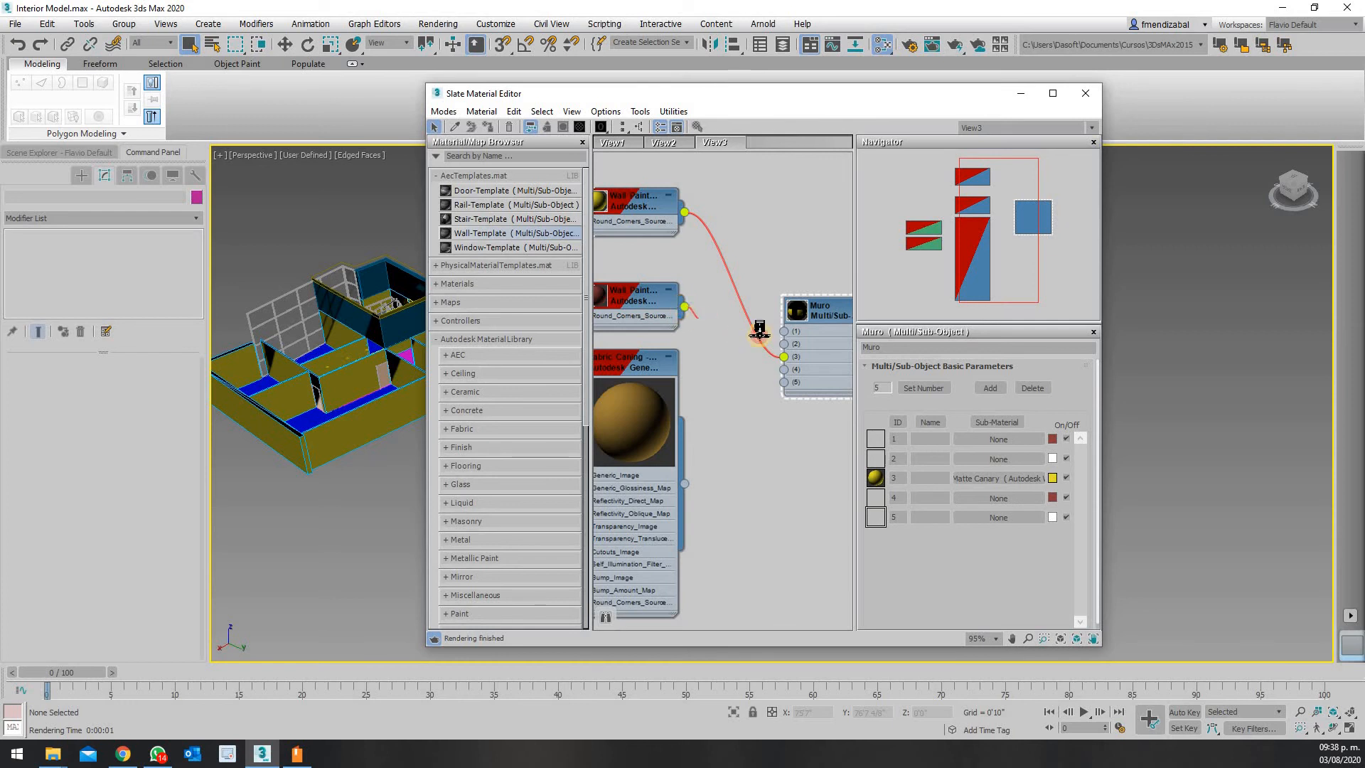
left_click_drag(759, 330, 775, 353)
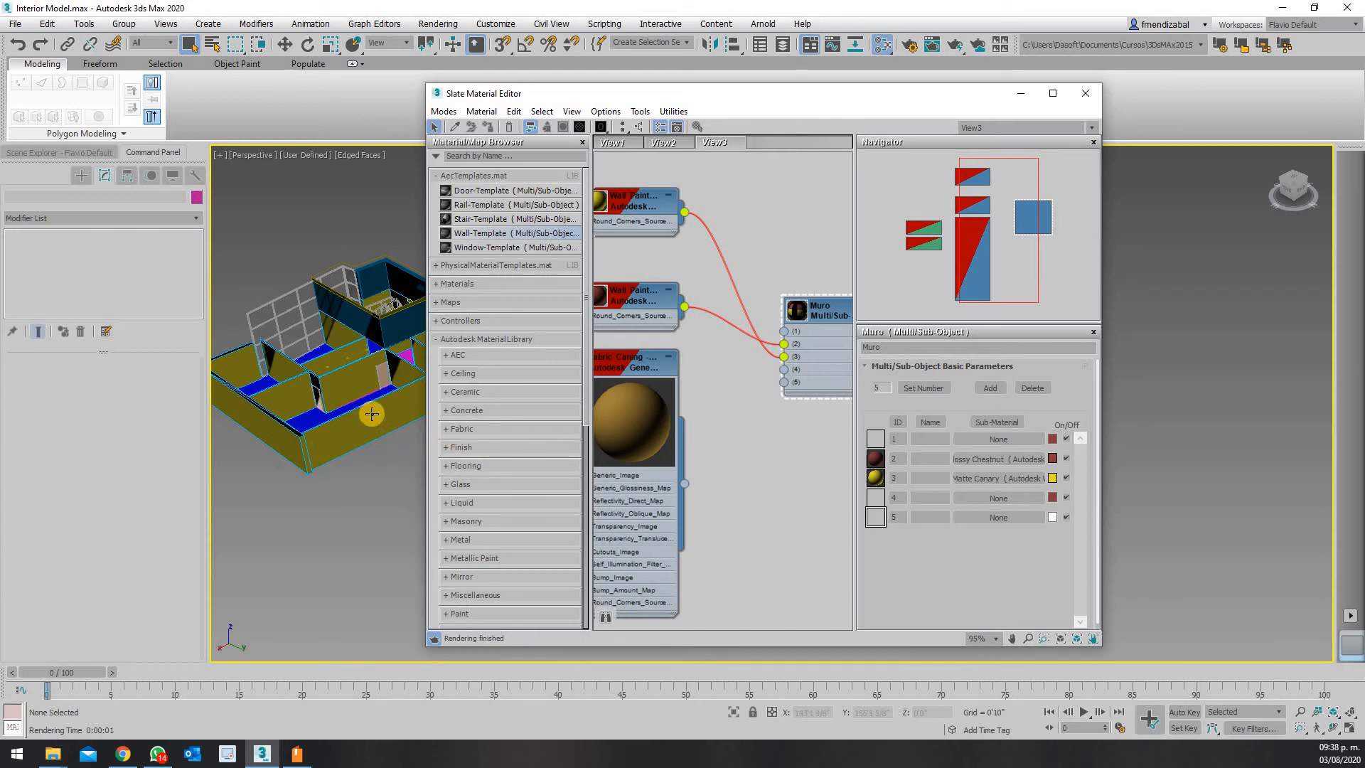
Move the Slate Material Editor window clear of the model and look closely at the walls in the perspective view
scroll(356, 437, "down", 4)
scroll(350, 433, "up", 3)
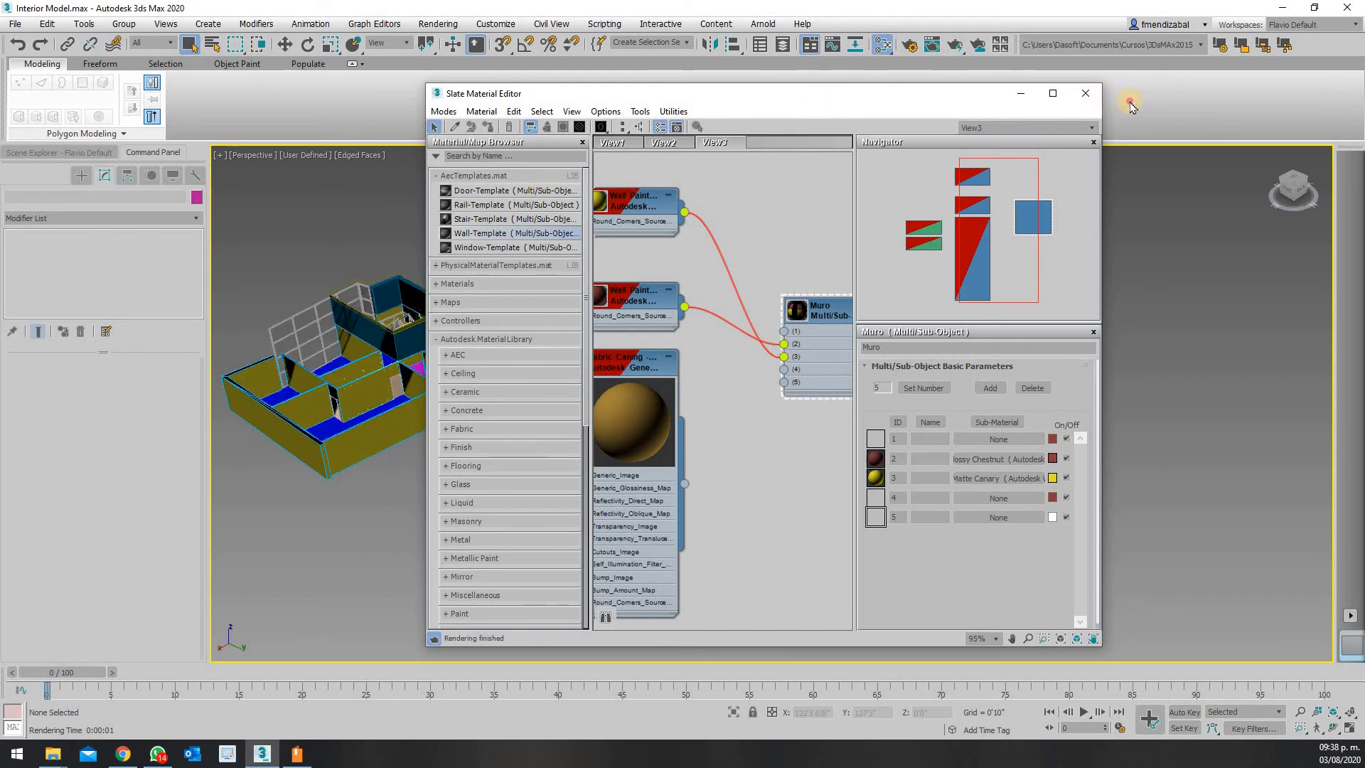
left_click_drag(1130, 106, 1134, 101)
scroll(514, 371, "down", 3)
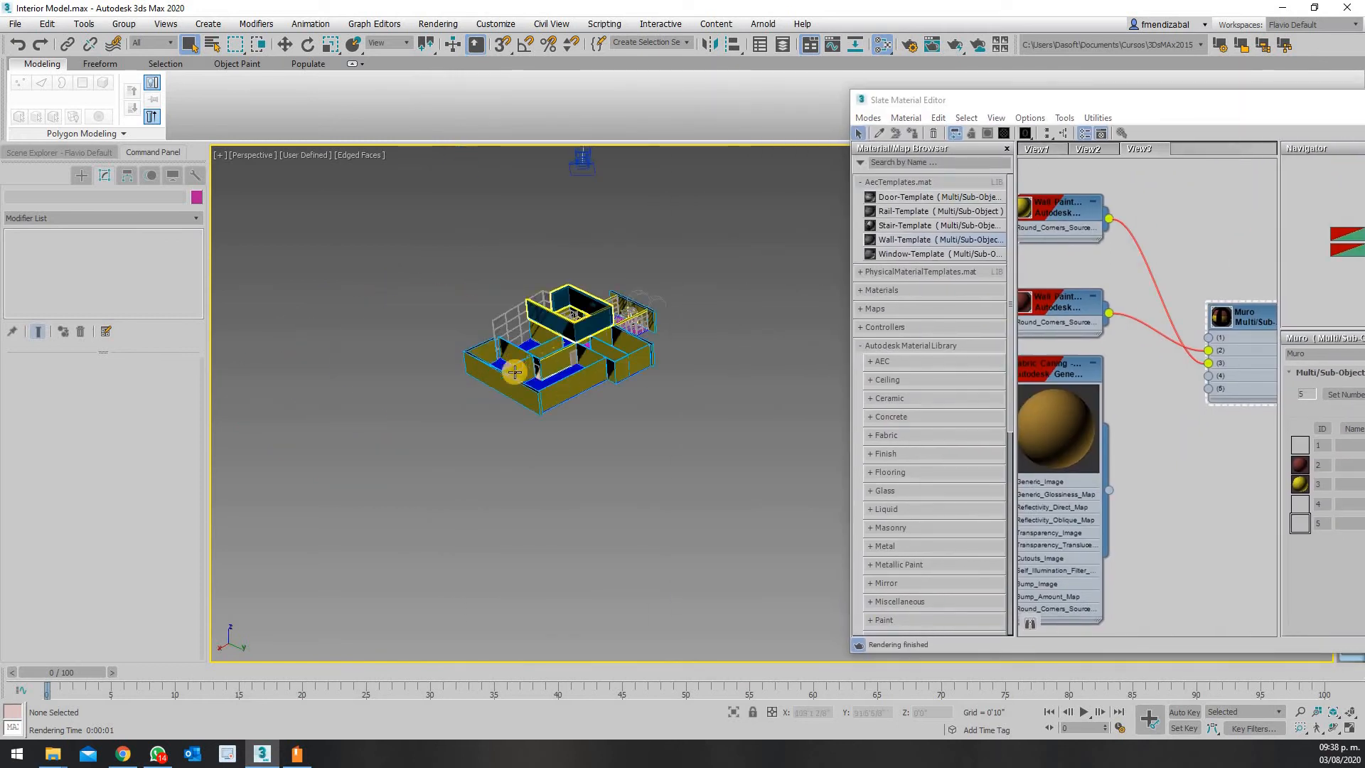
scroll(514, 371, "up", 5)
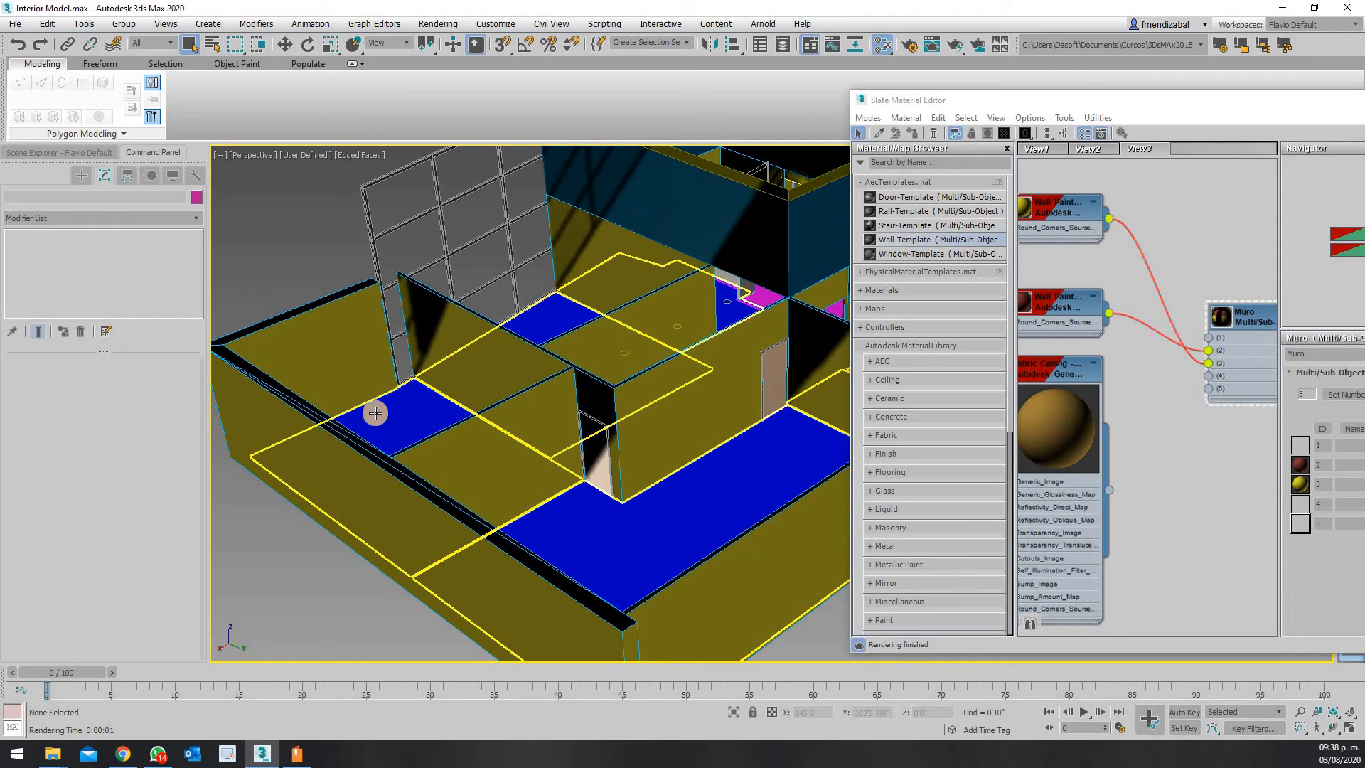
Inspect the walls mesh from several sides, ending at the exterior end wall with the doorway
middle_click_drag(423, 420, 327, 402, "alt")
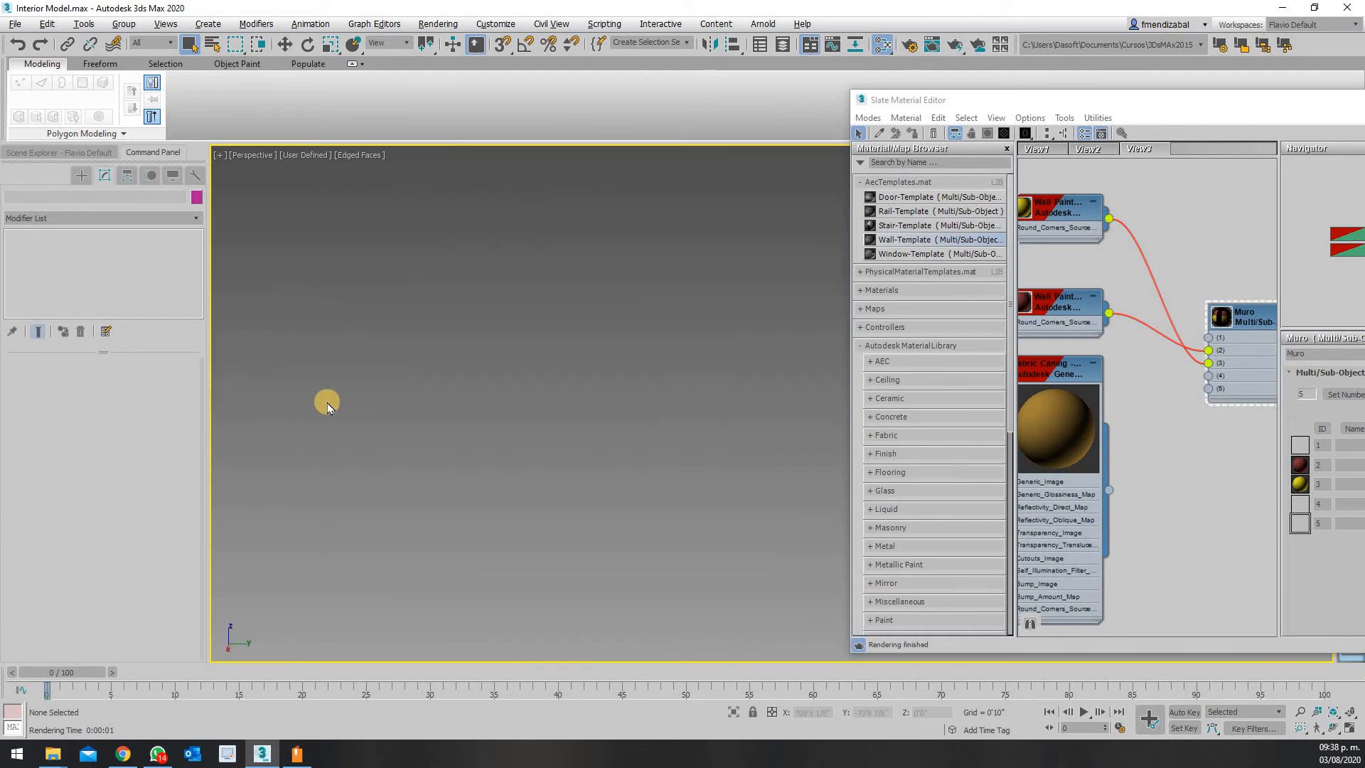
scroll(353, 388, "down", 5)
scroll(425, 353, "down", 3)
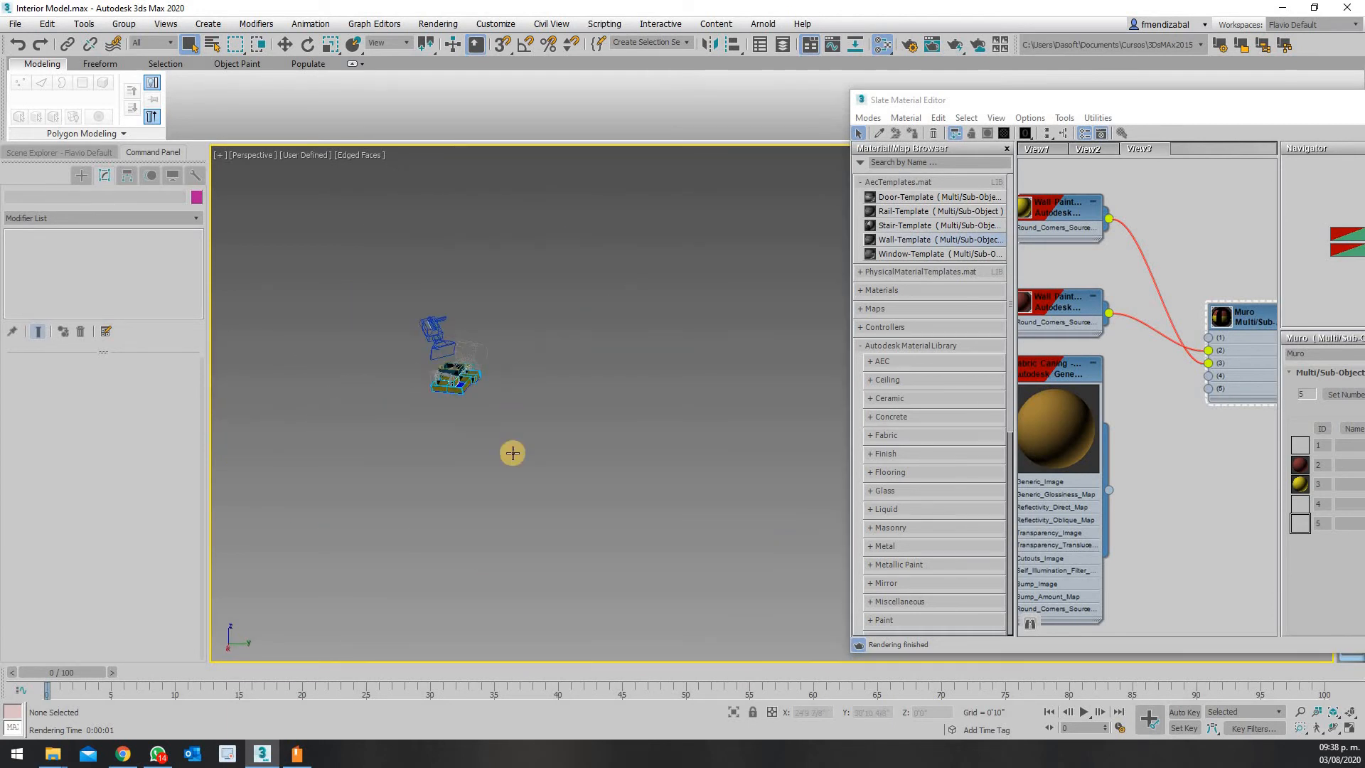
scroll(536, 567, "up", 5)
left_click(545, 581)
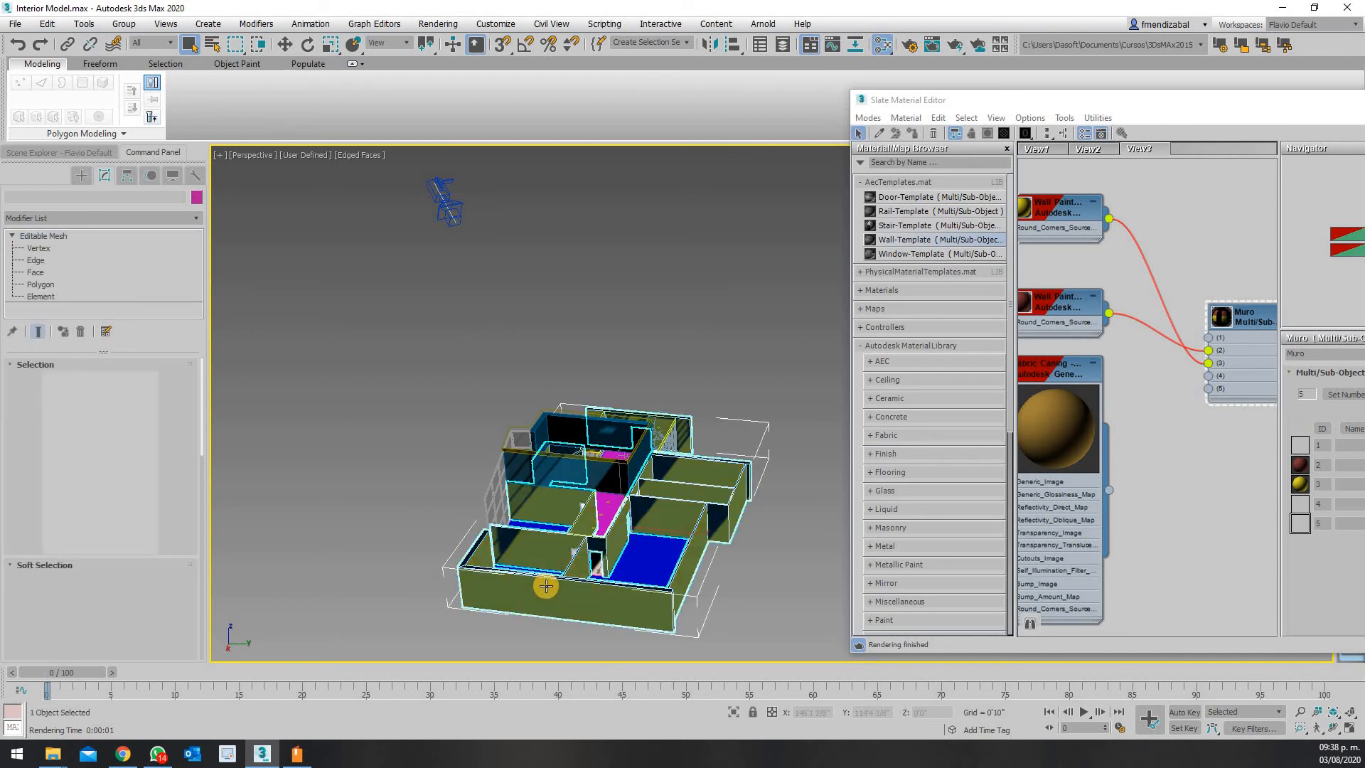
middle_click_drag(542, 581, 761, 579, "alt")
scroll(647, 546, "up", 5)
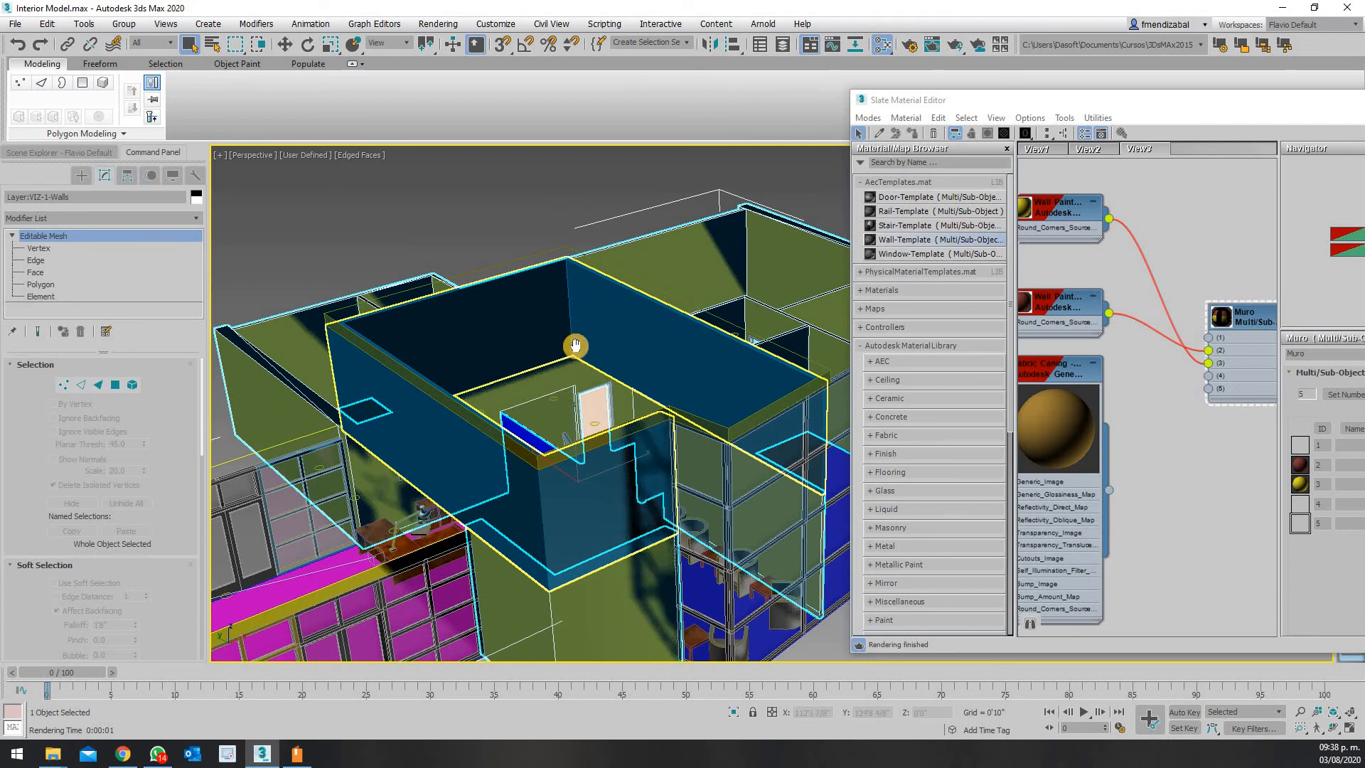
middle_click_drag(563, 344, 698, 530, "alt")
left_click(696, 538)
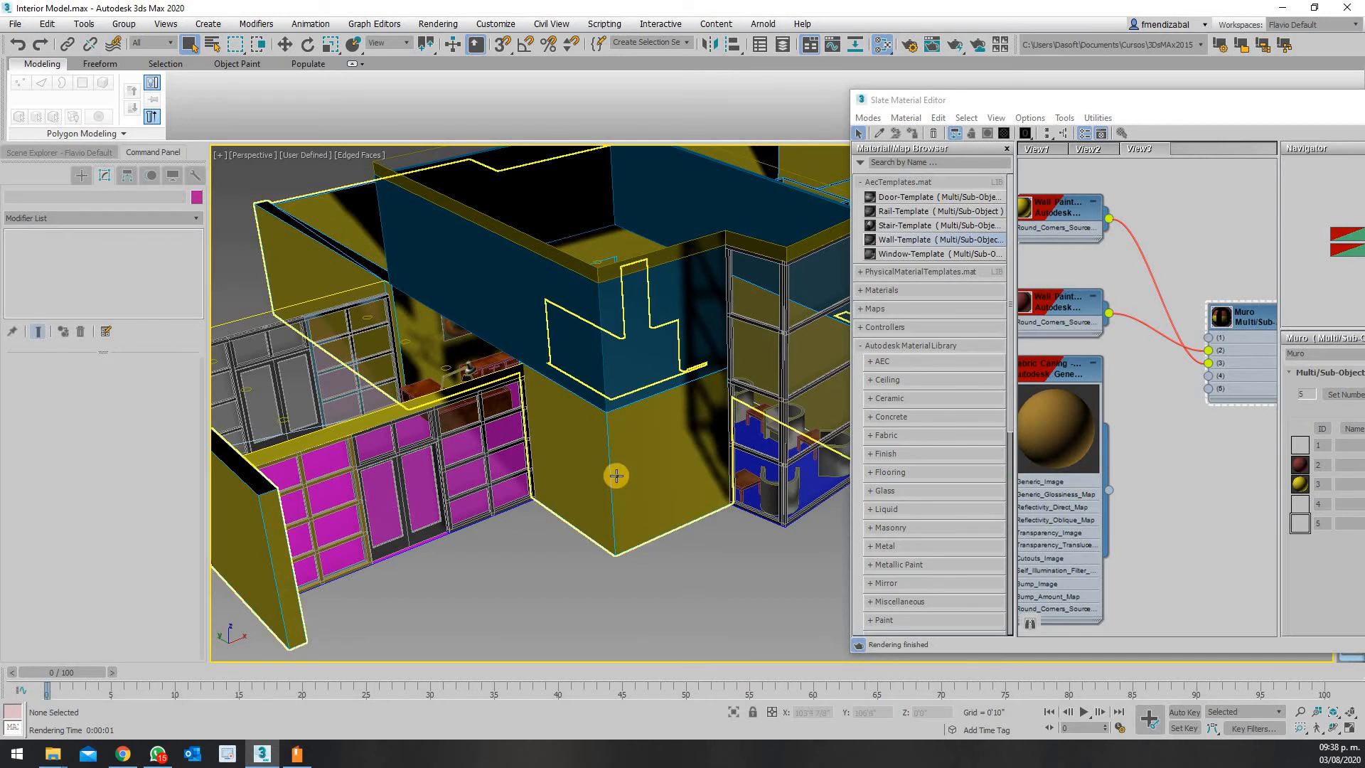
scroll(615, 475, "down", 4)
scroll(428, 505, "up", 4)
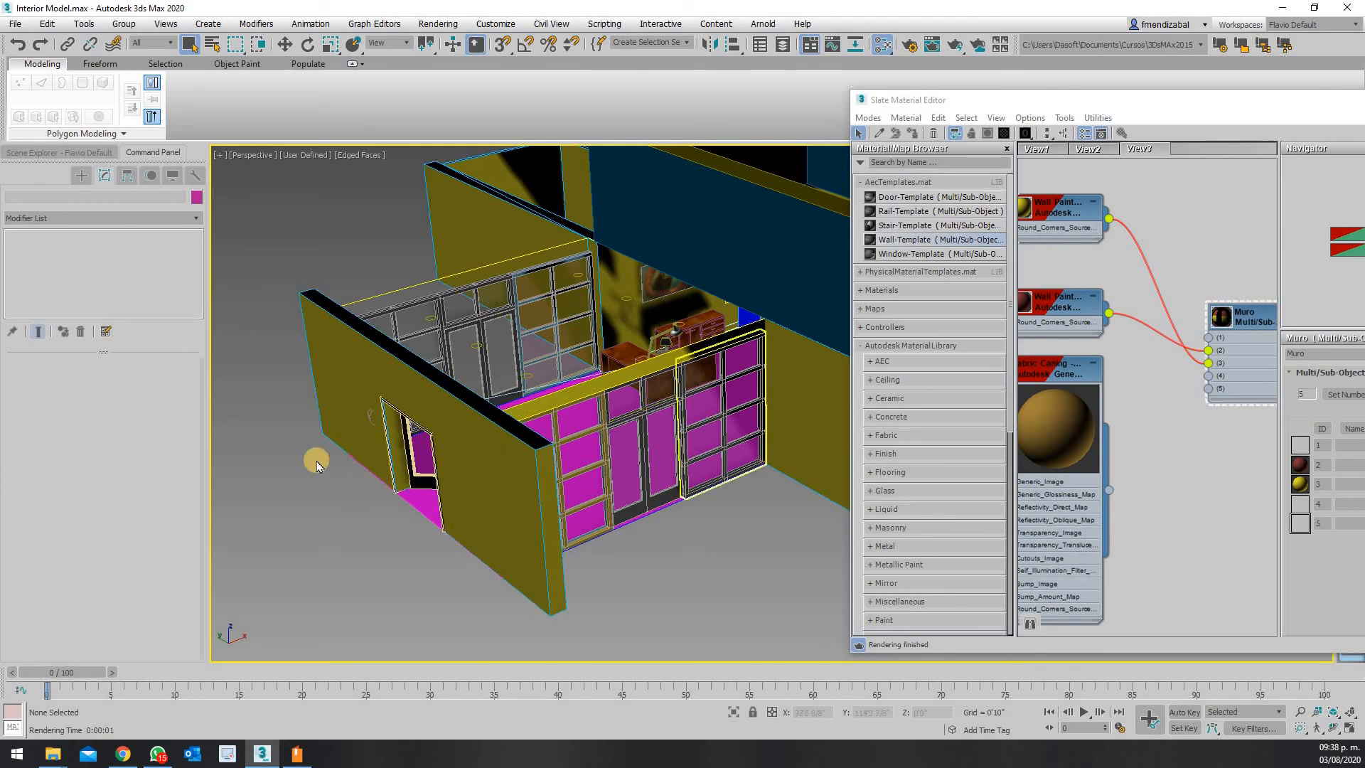
At Polygon level of the walls mesh, set the material ID of the doorway end wall's outer face to 2
left_click(498, 489)
left_click(347, 495)
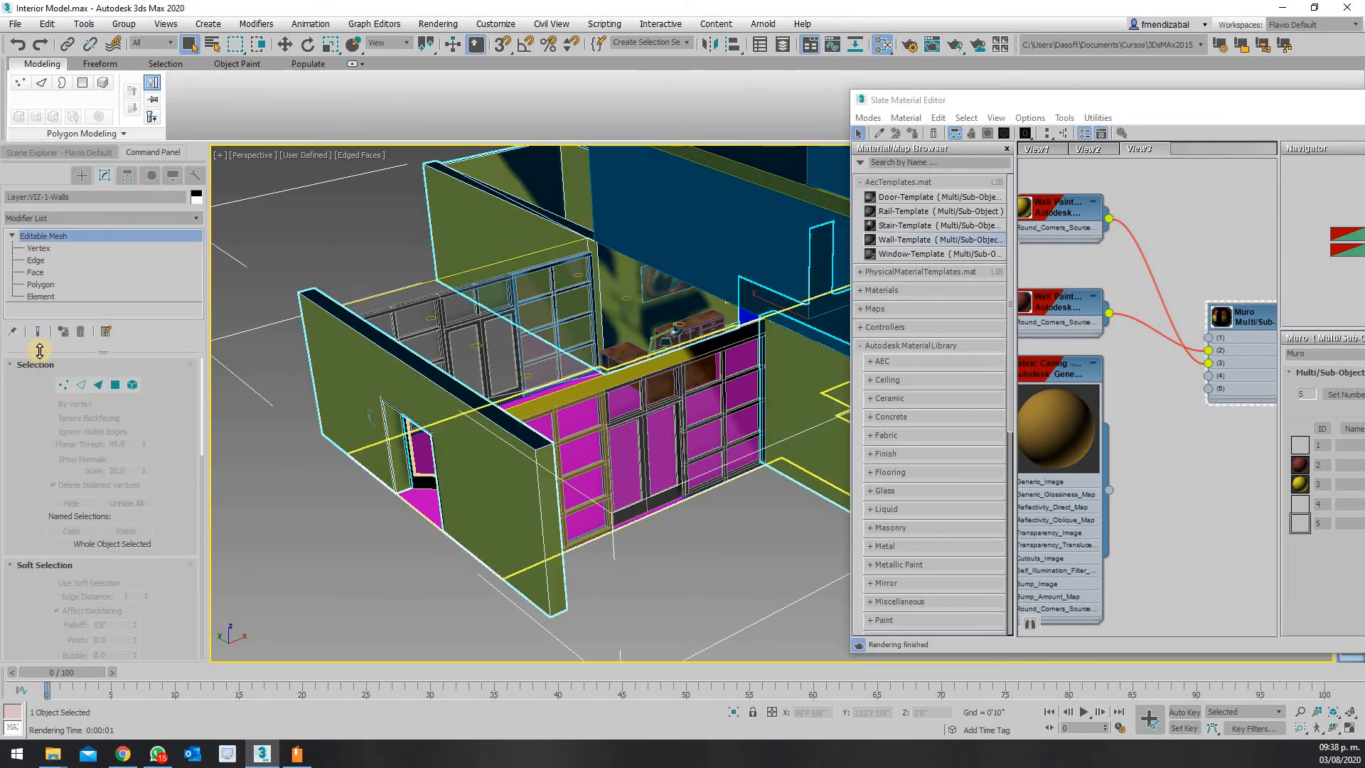
left_click(37, 284)
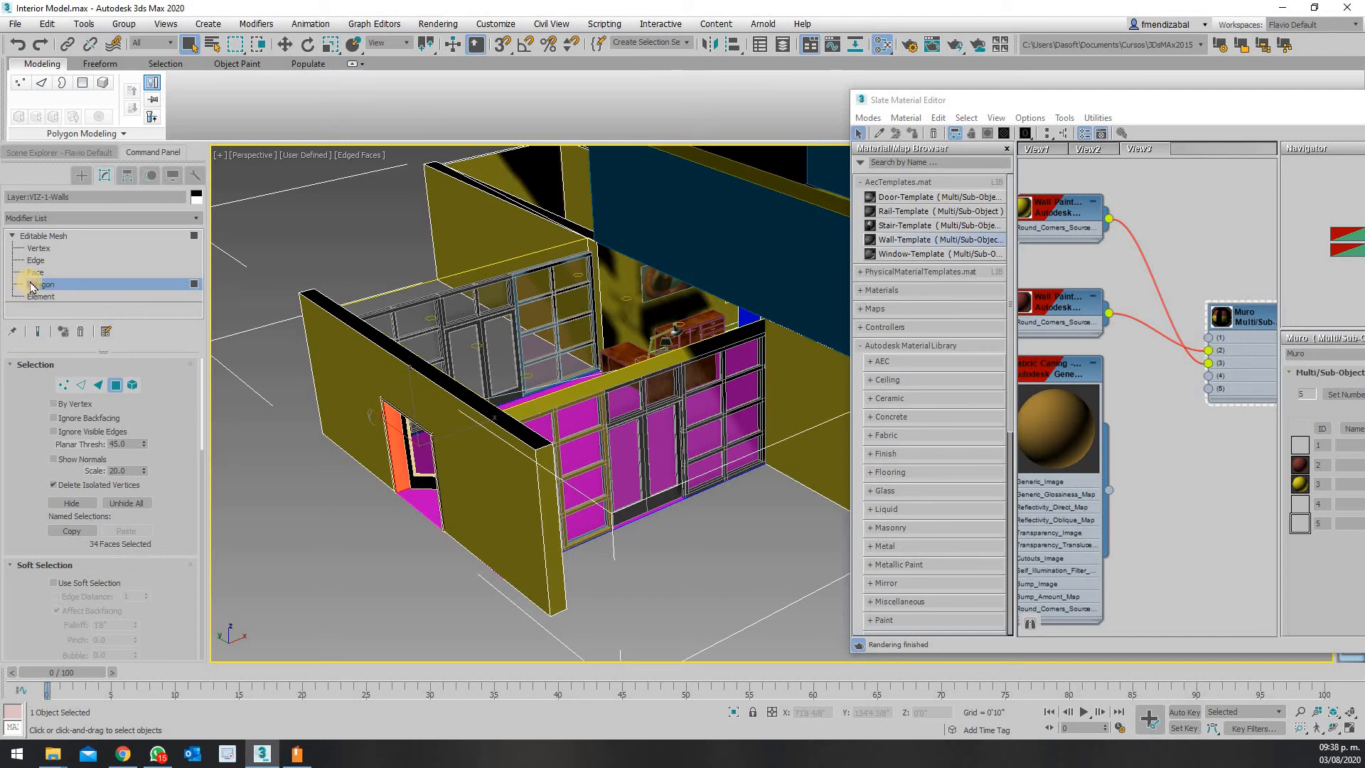
left_click(500, 492)
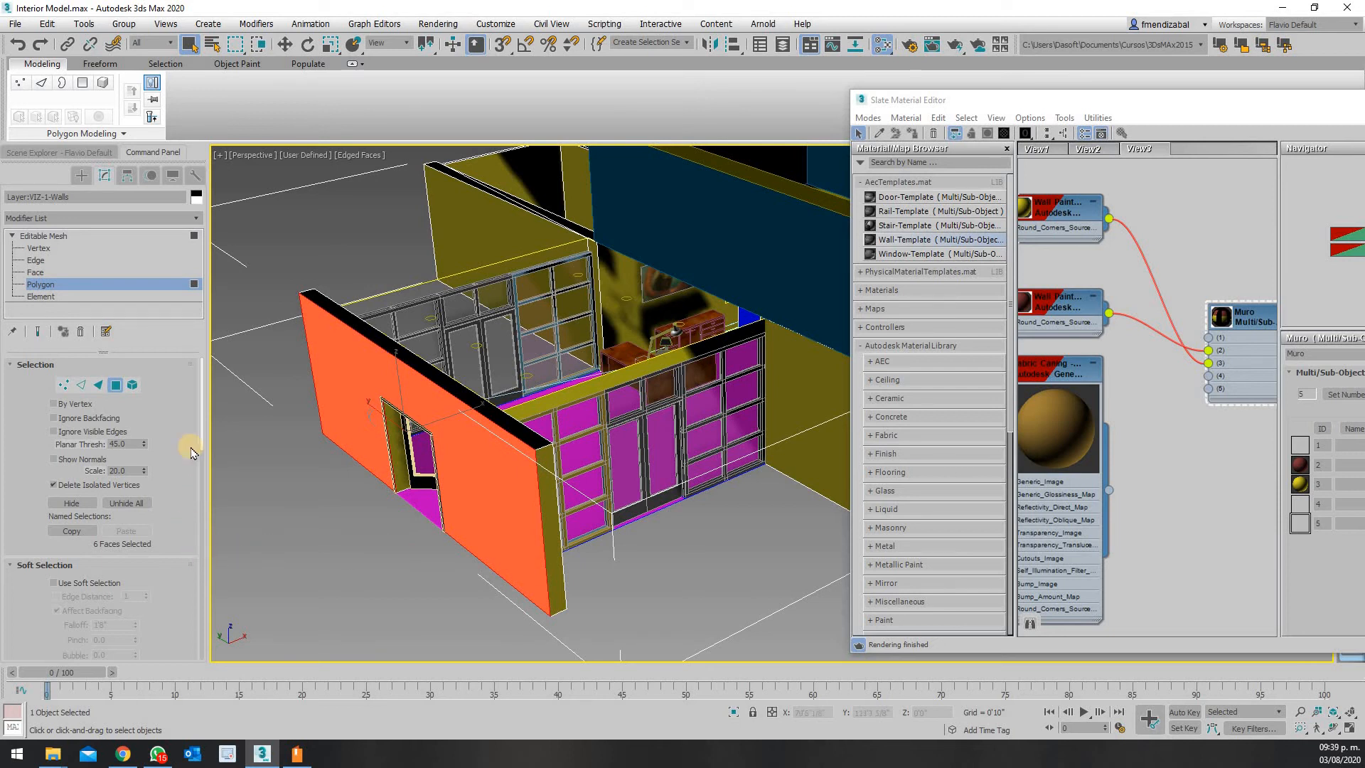
left_click_drag(201, 437, 187, 554)
scroll(186, 554, "down", 2)
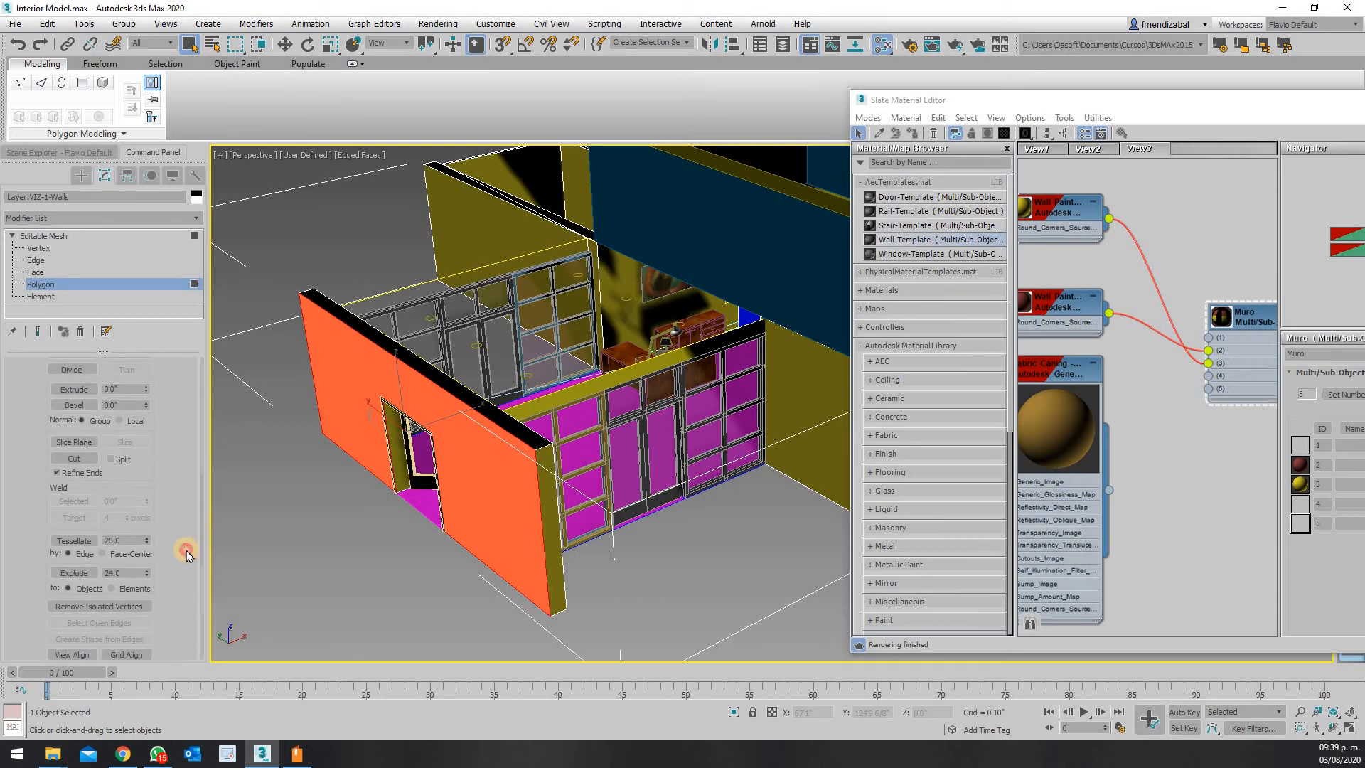
scroll(187, 555, "down", 10)
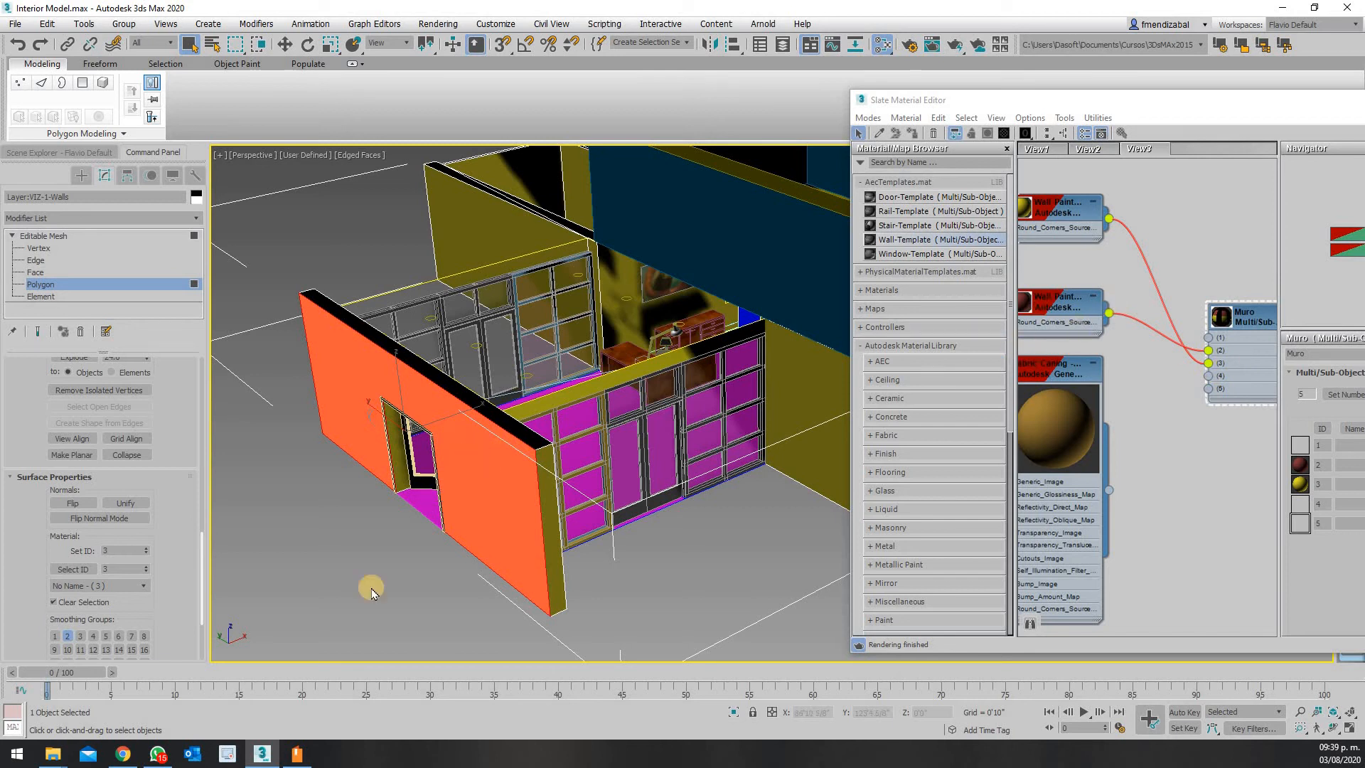
double_click(121, 552)
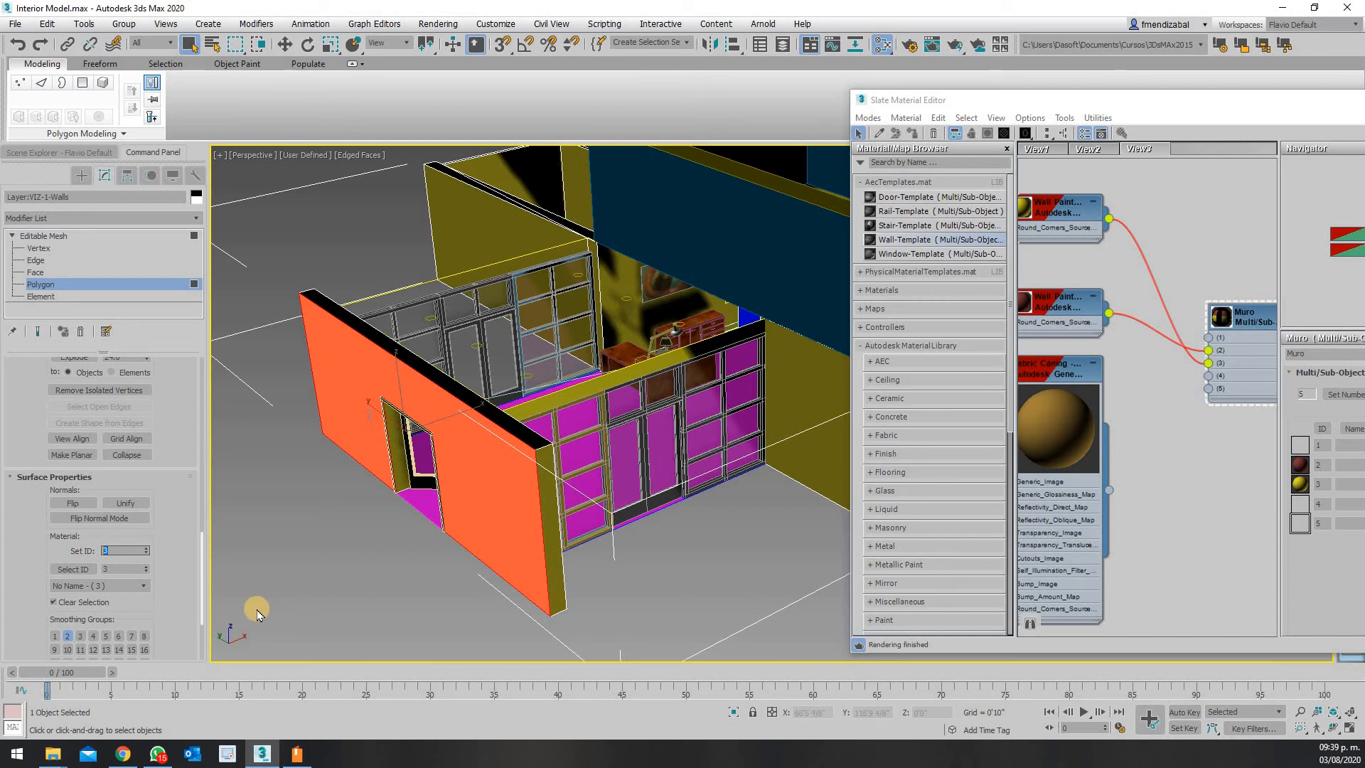
type("2")
key("Return")
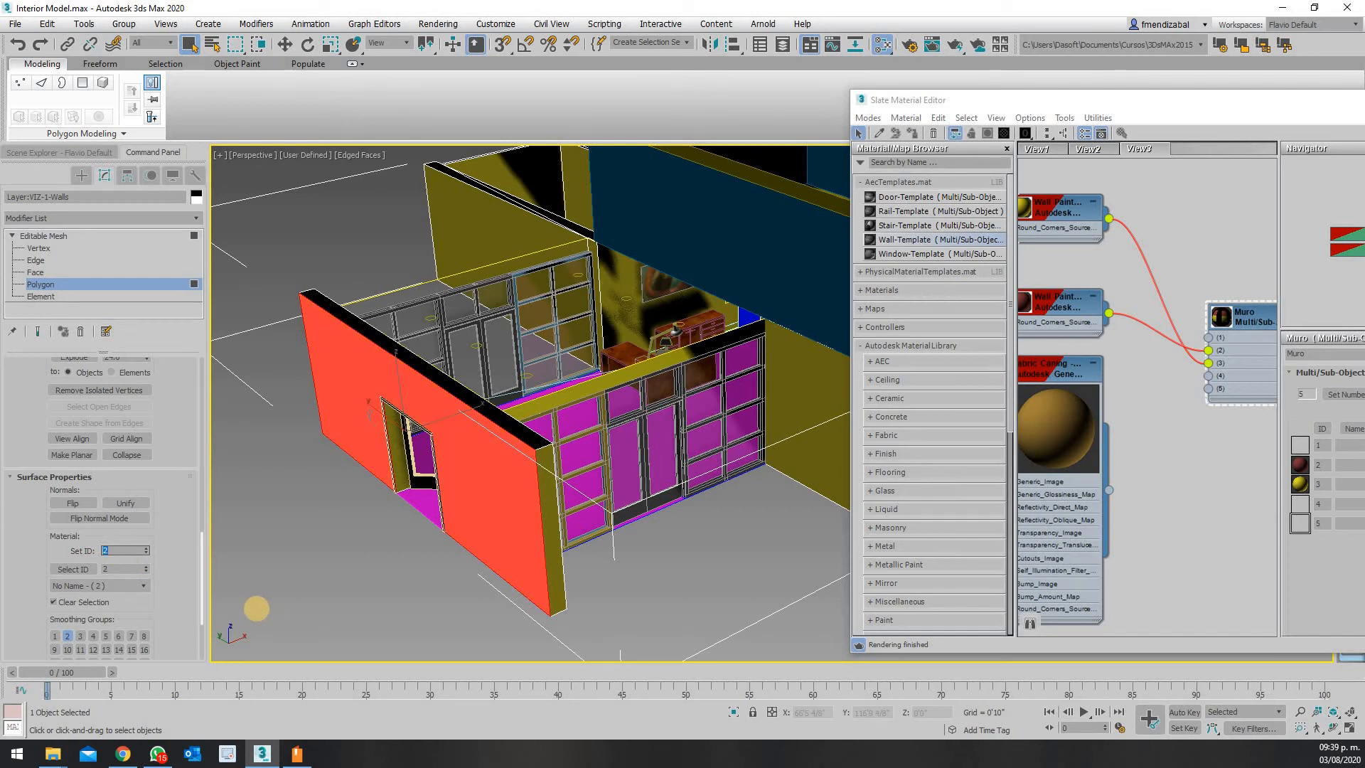
Clear the polygon selection and inspect the paint on the end wall's outer face up close
left_click(328, 551)
scroll(496, 560, "up", 4)
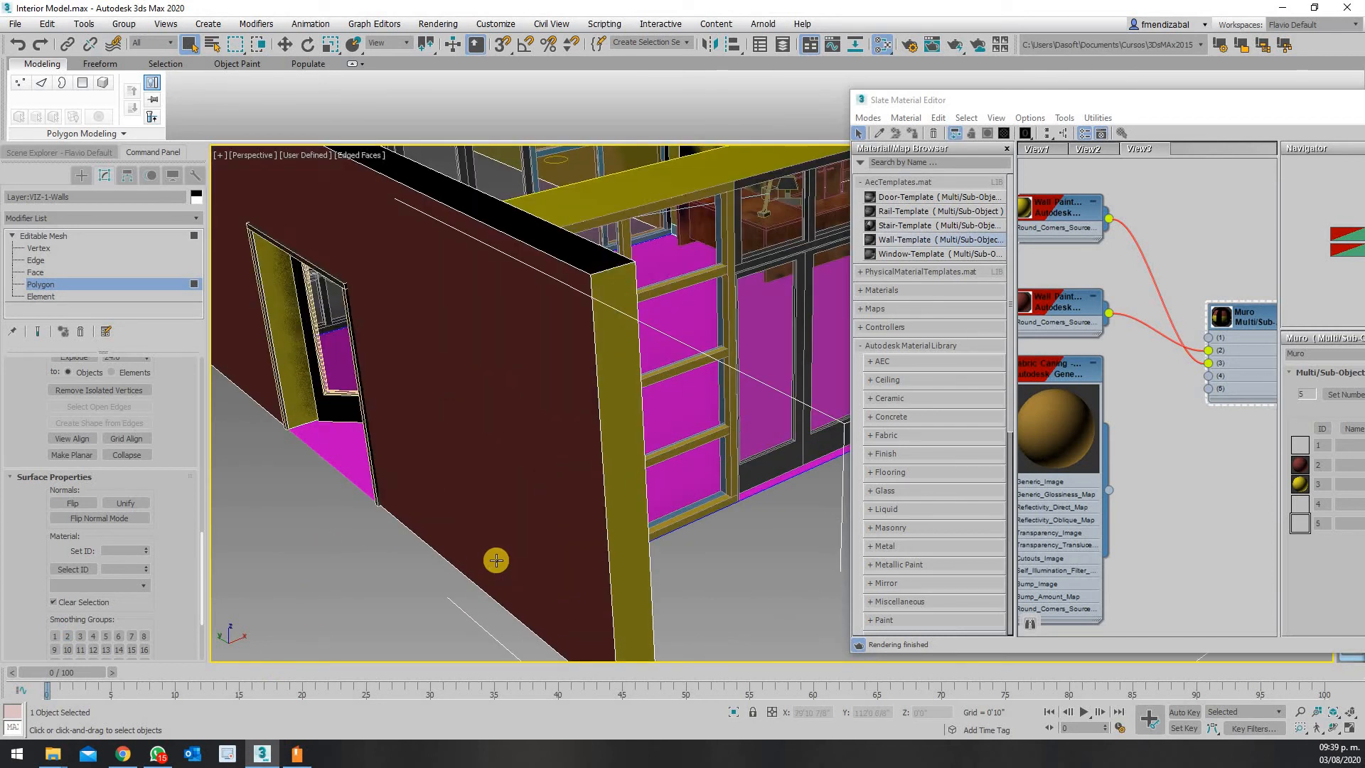
scroll(496, 560, "up", 2)
scroll(496, 560, "down", 3)
scroll(531, 452, "down", 3)
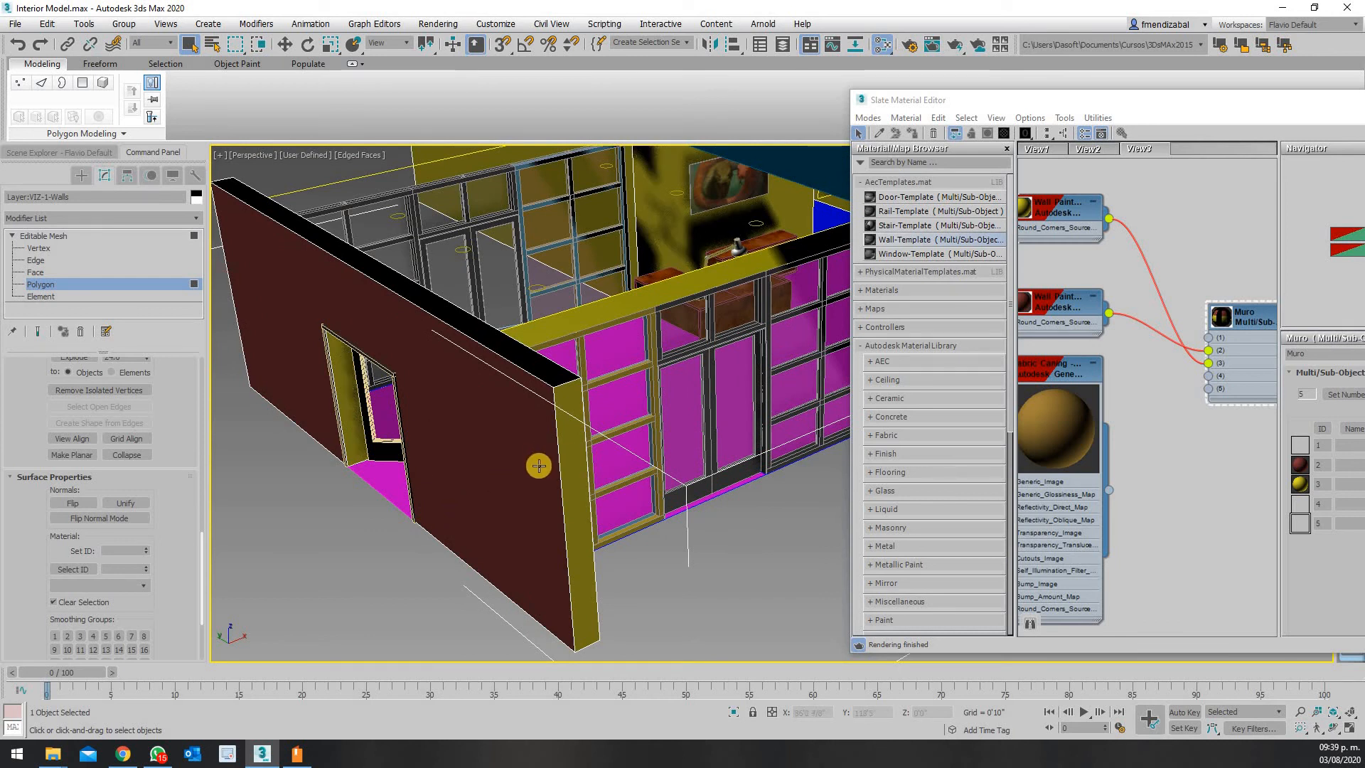
Set the material ID of the exterior wall face below the blue wall, beside the glazed corner, to 2 and clear the selection
scroll(538, 466, "down", 4)
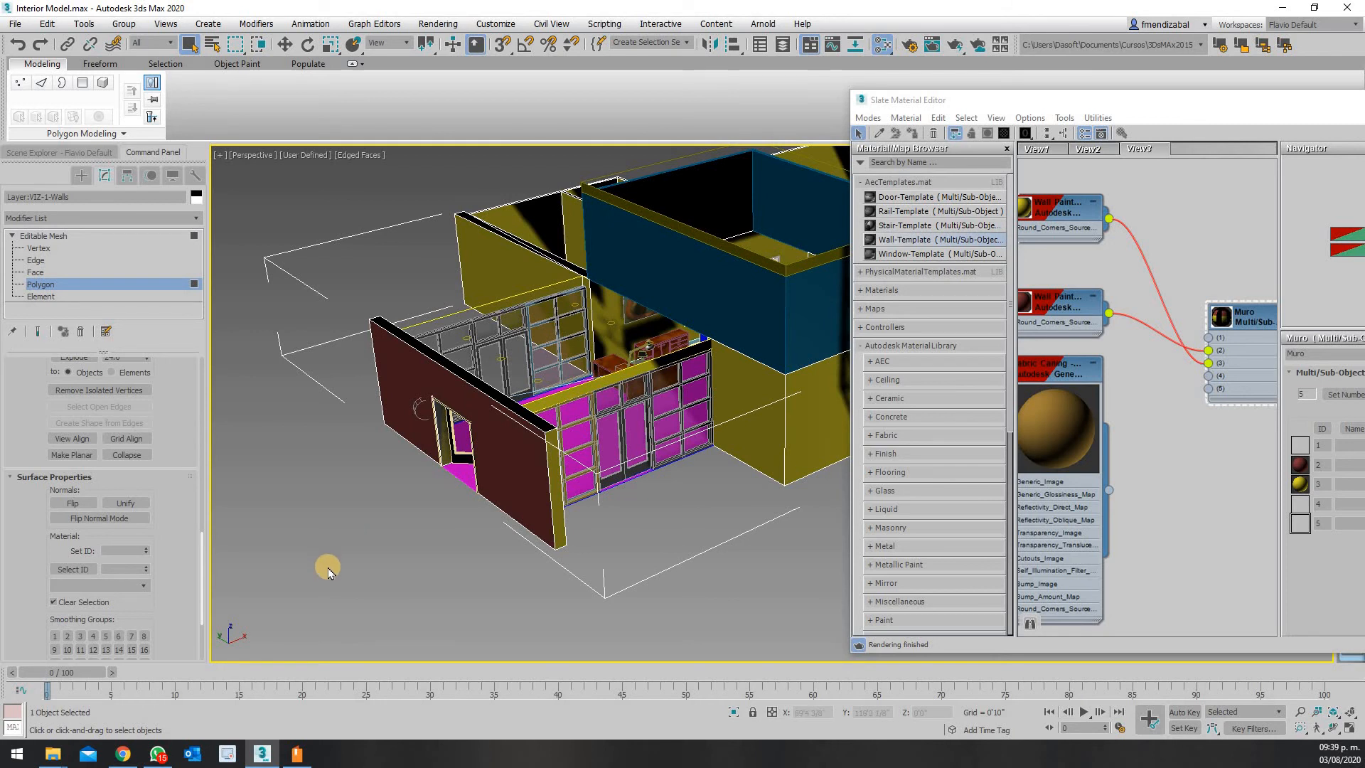
middle_click_drag(217, 553, 311, 555, "alt")
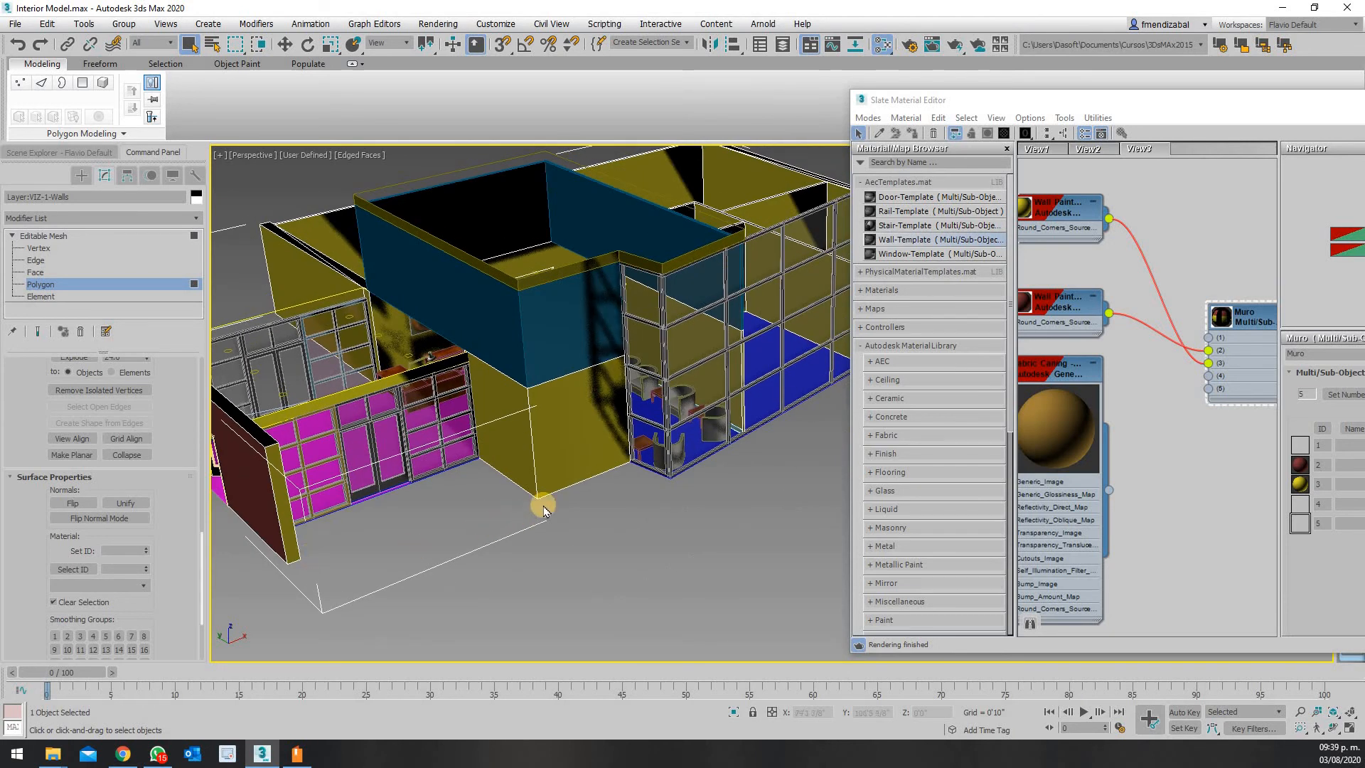
left_click(595, 421)
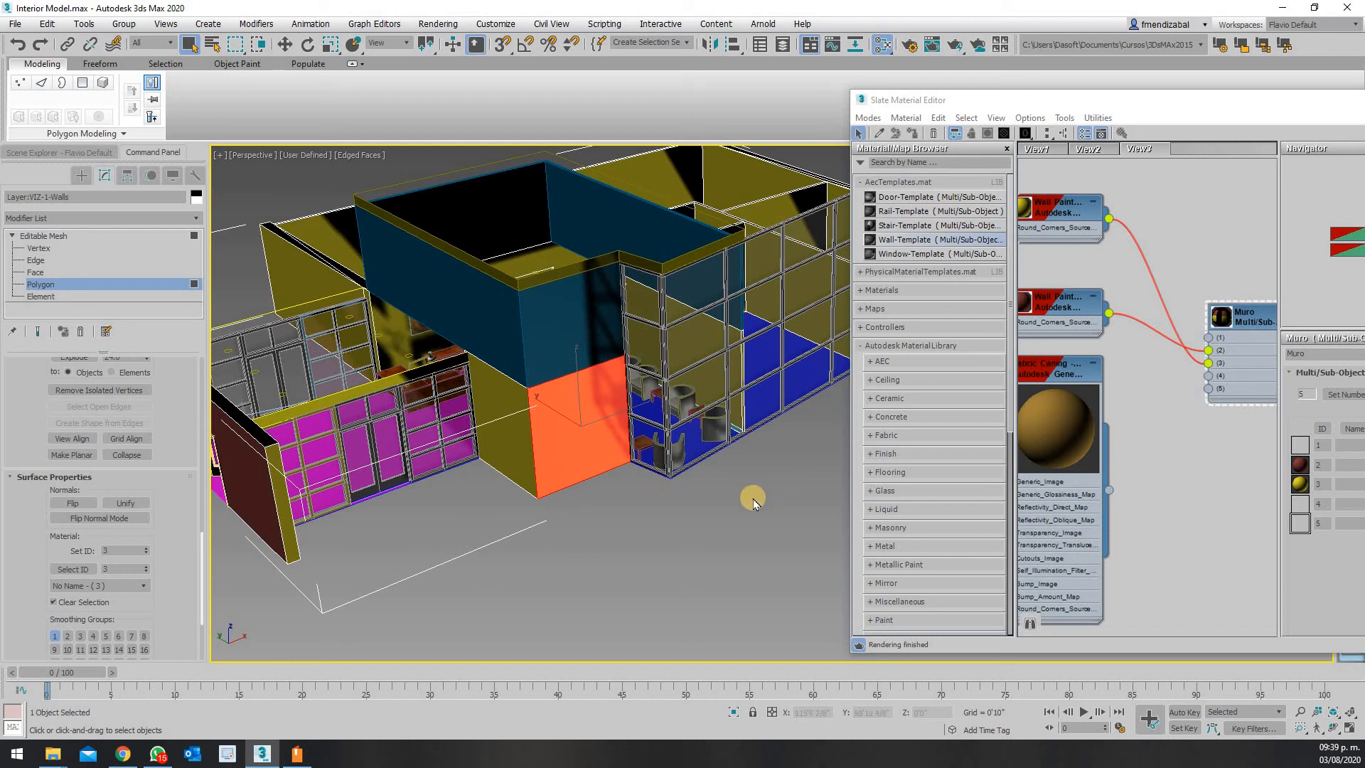
double_click(122, 549)
type("2")
key("Return")
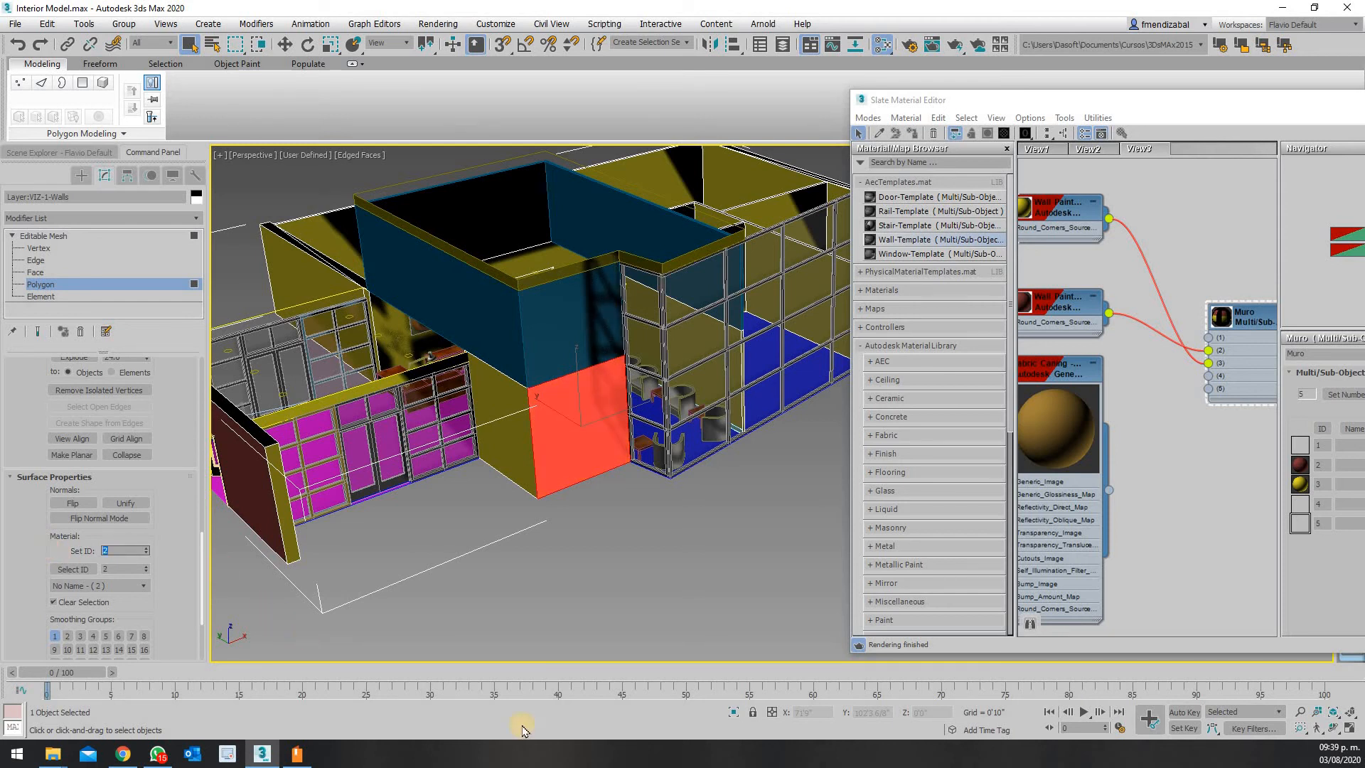
left_click(646, 535)
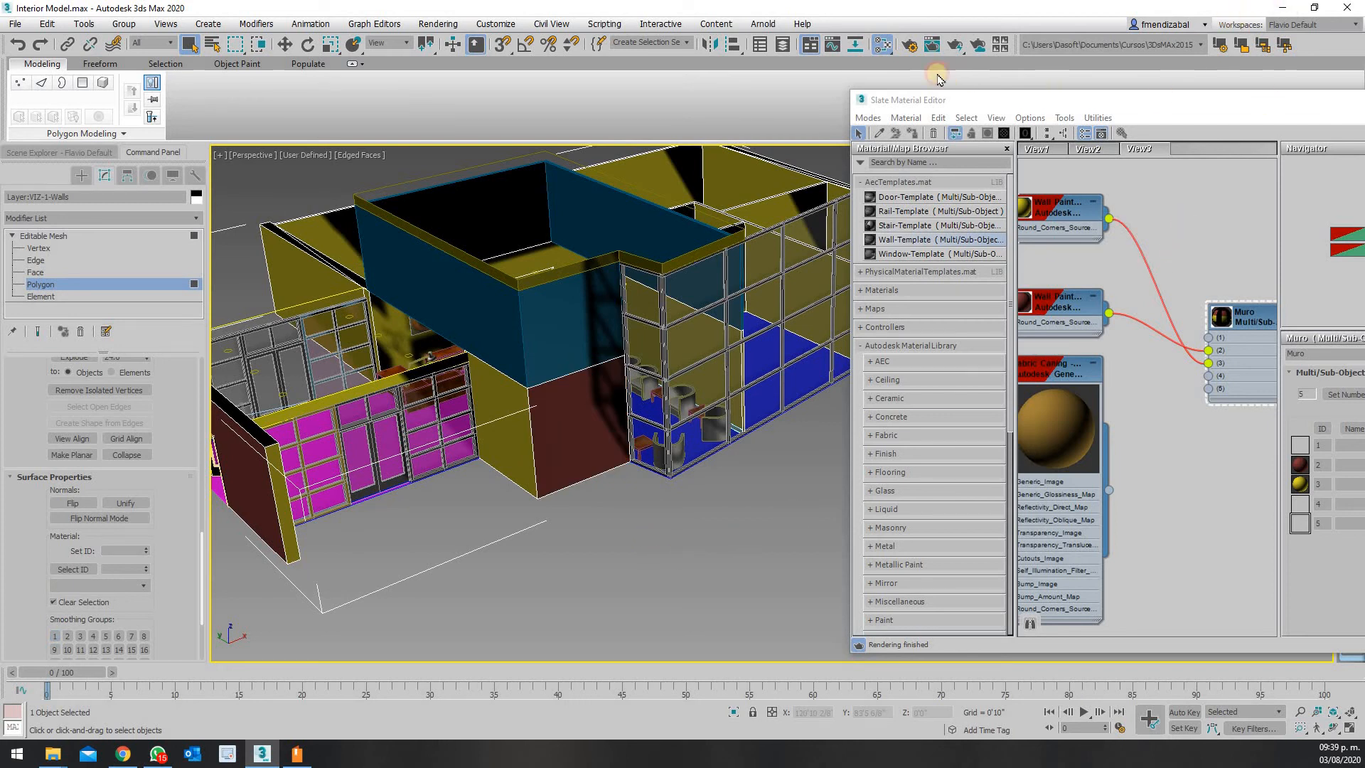
Bring the Slate Material Editor fully into view and connect the Fabric Caning - Tan 1 material to slot 5 of Muro
left_click_drag(1159, 99, 732, 68)
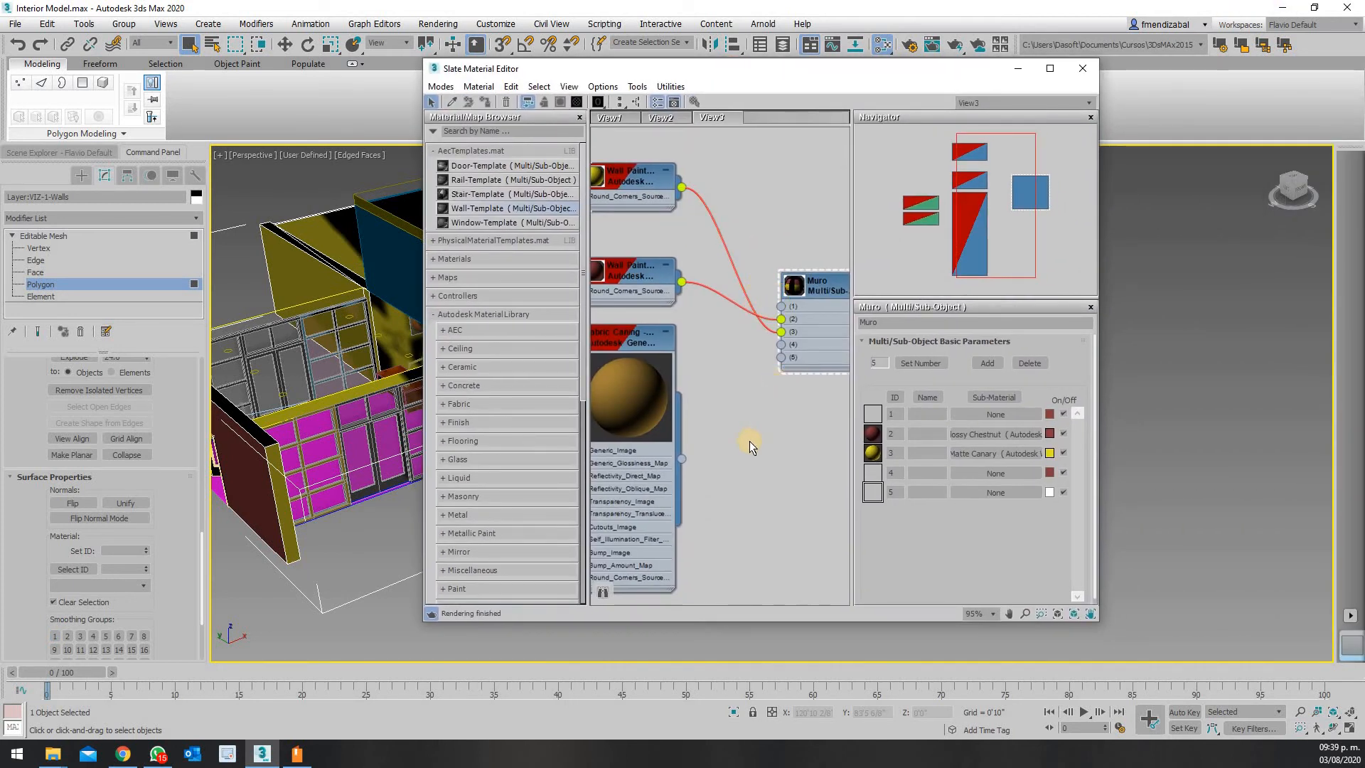
left_click_drag(624, 341, 663, 334)
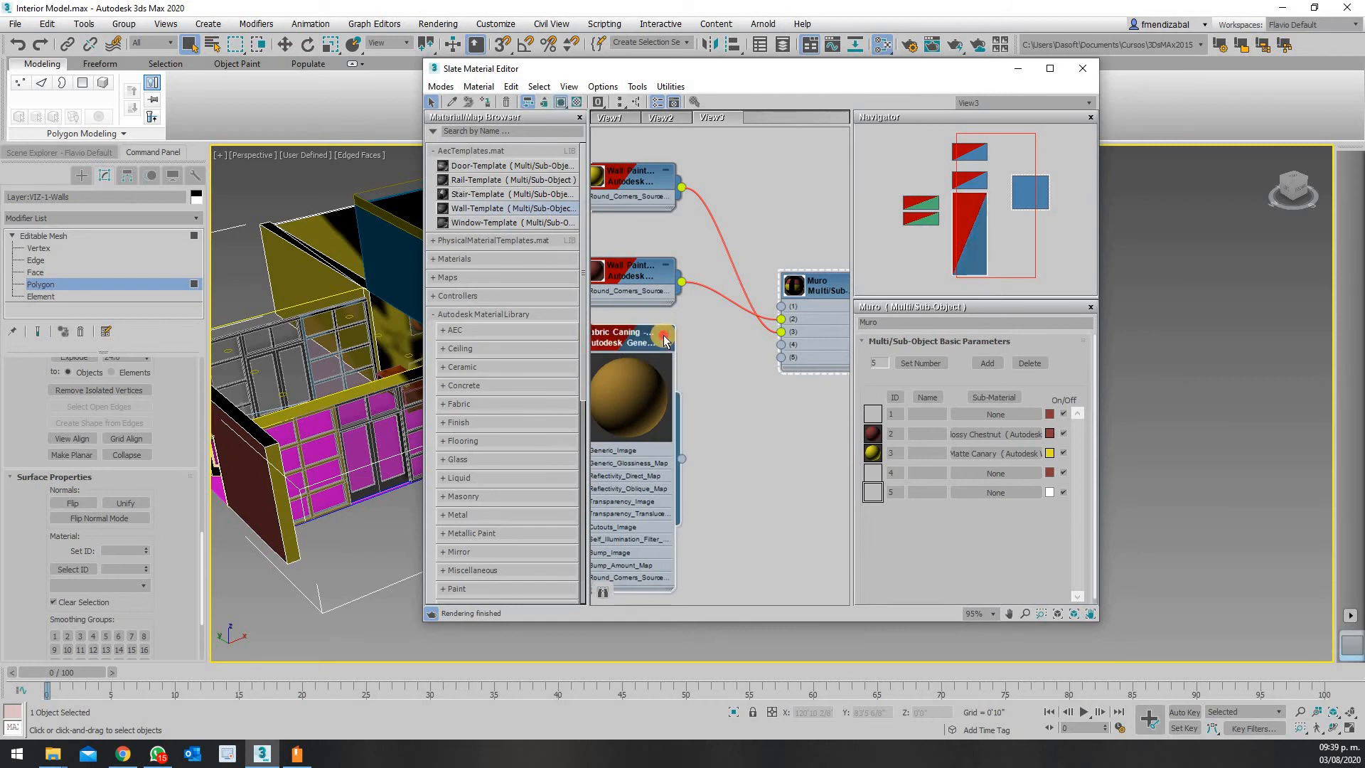
left_click_drag(722, 457, 780, 362)
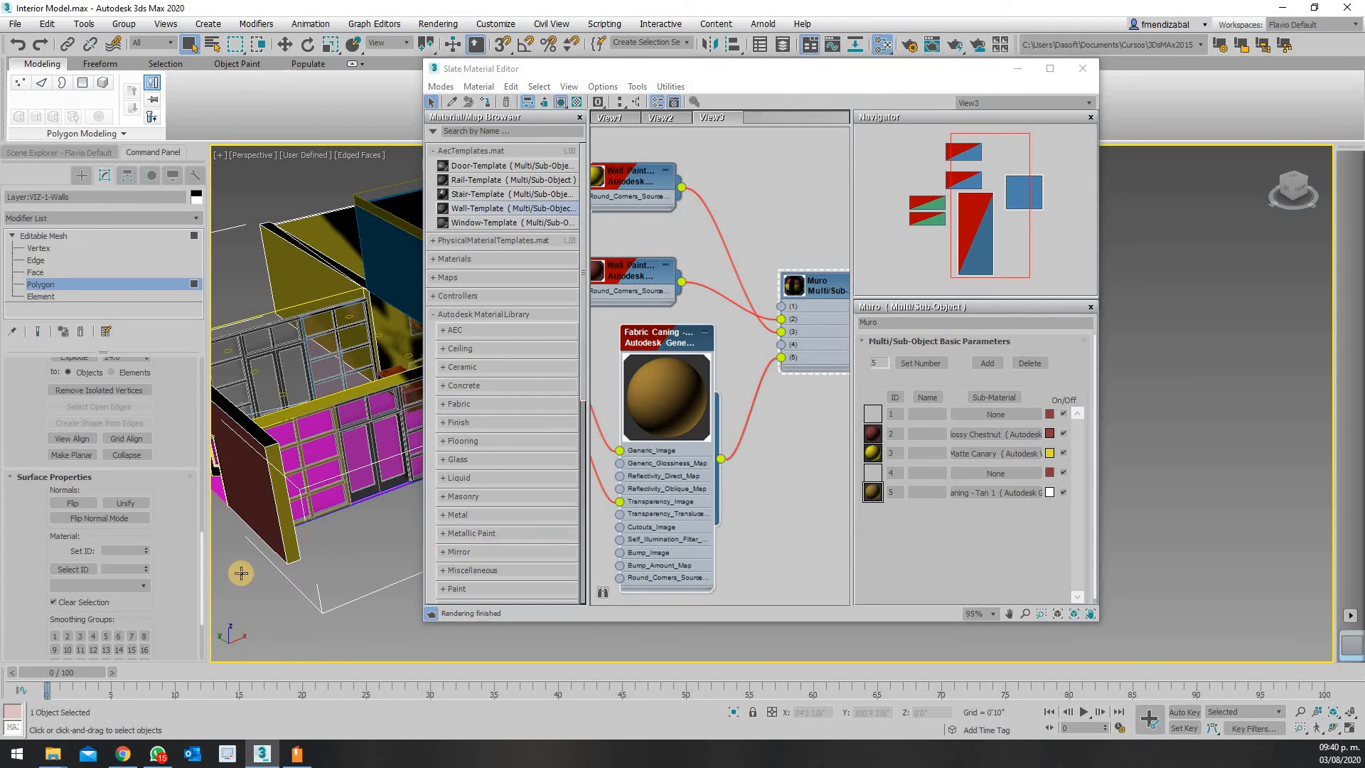
Set the material ID of the large exterior wall face beyond the glazed facade to 5 and clear the polygon selection
scroll(252, 609, "down", 8)
scroll(371, 603, "up", 5)
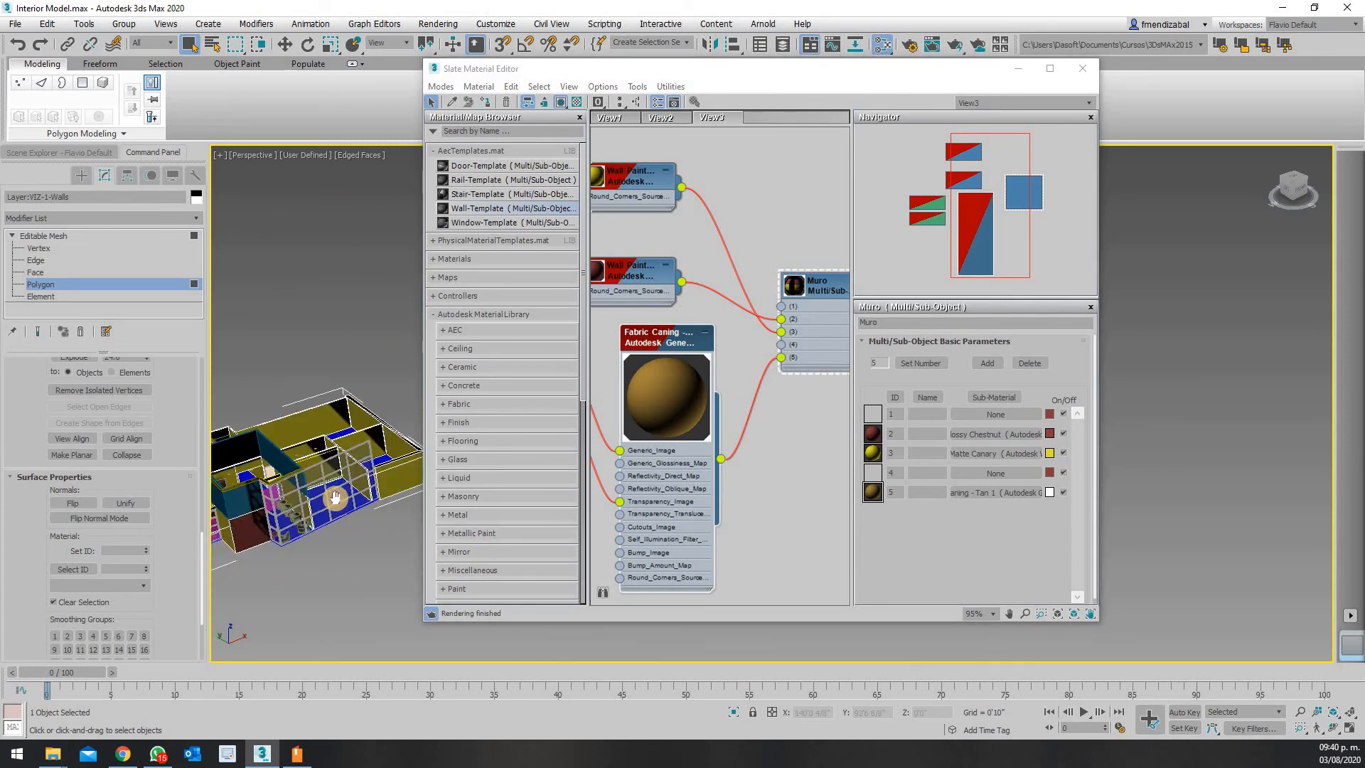
scroll(350, 447, "up", 10)
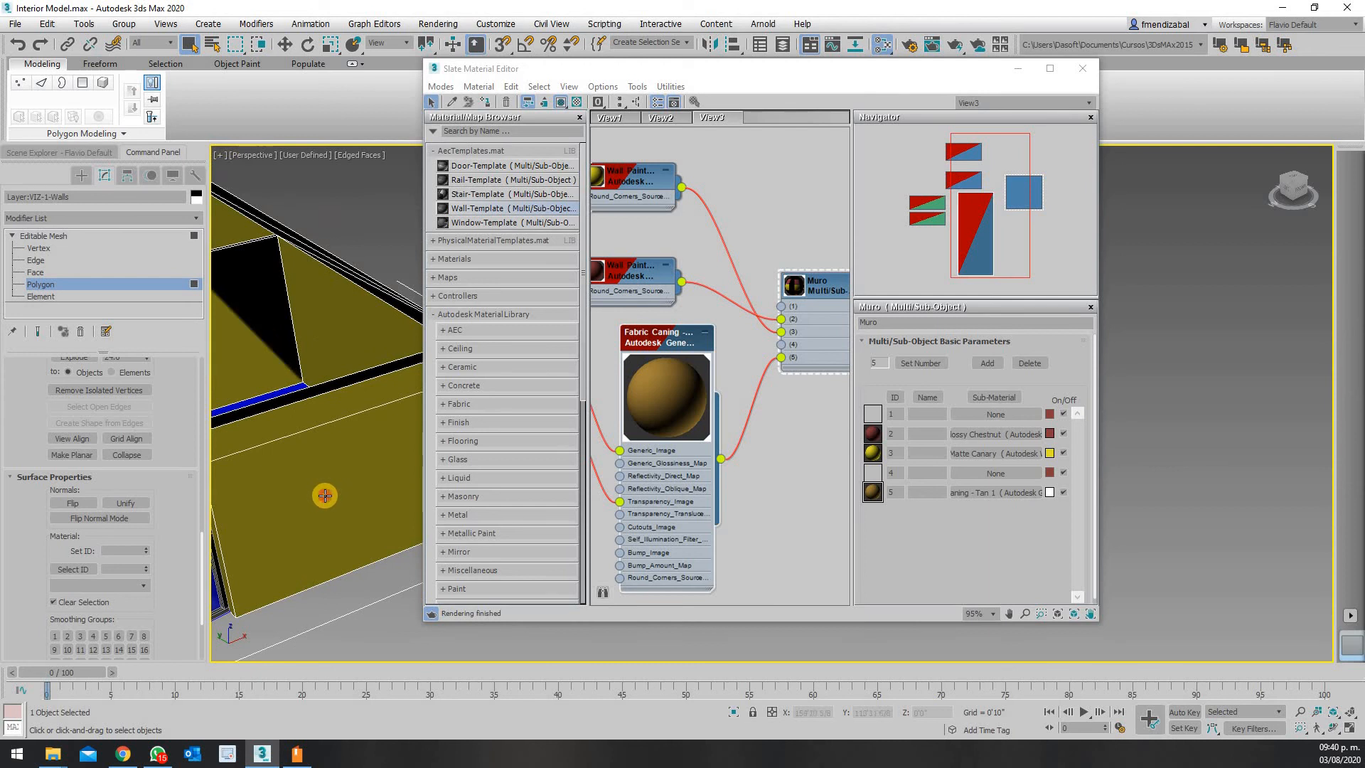
left_click(326, 492)
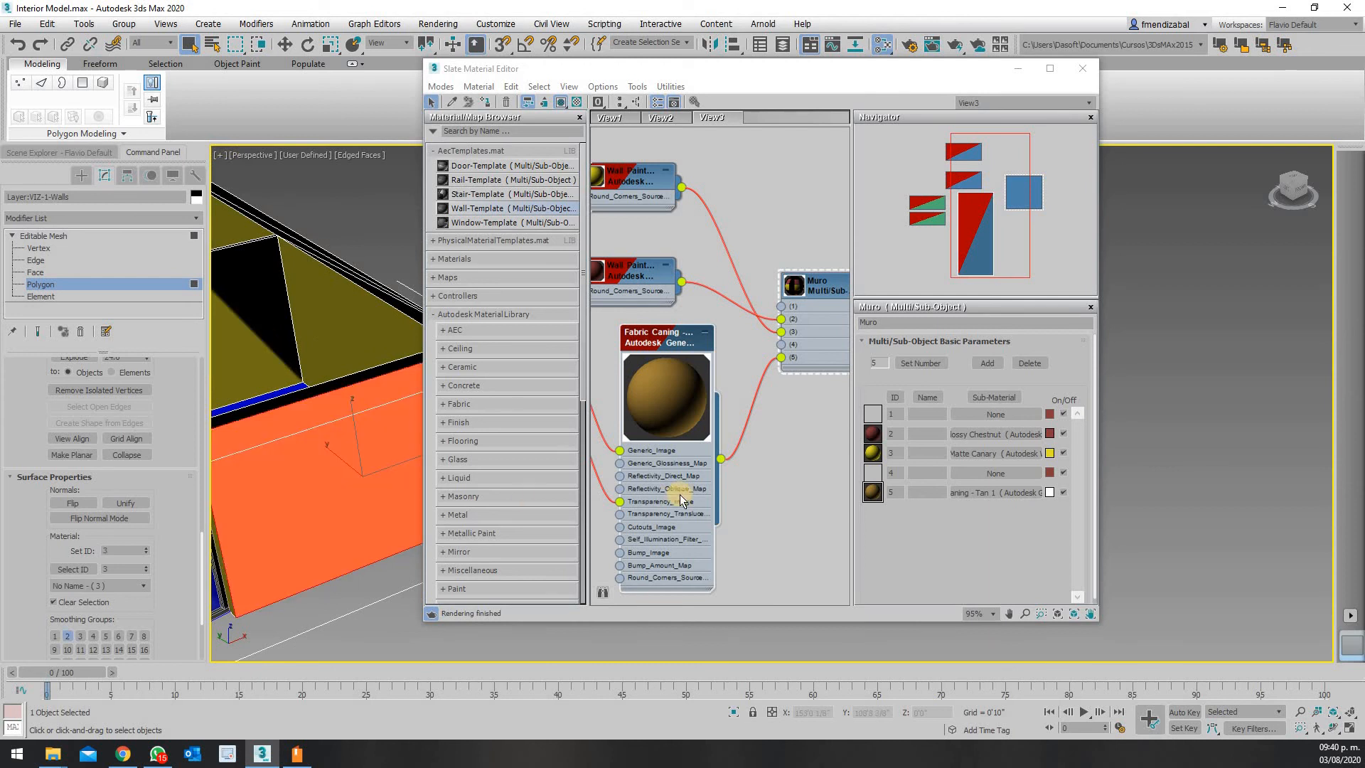
left_click(100, 550)
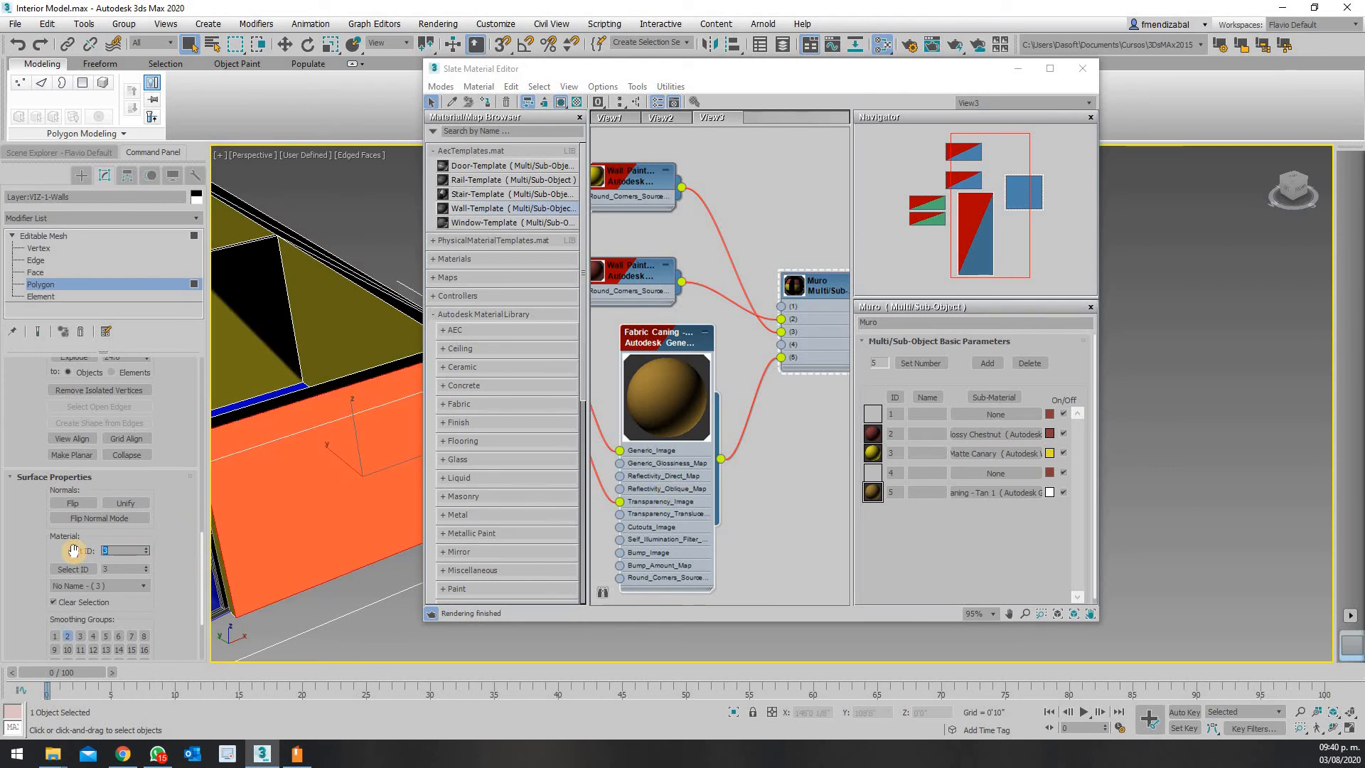
type("5")
key("Return")
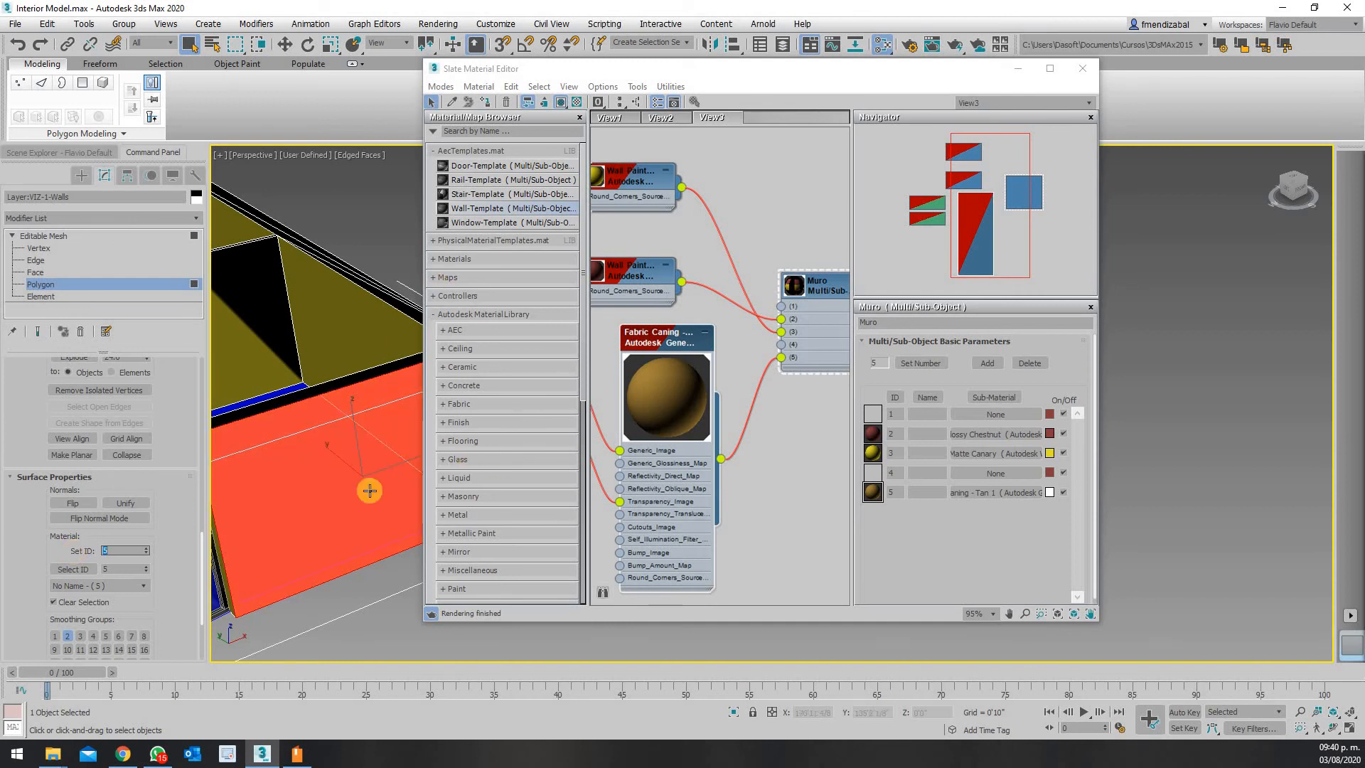
left_click(332, 590)
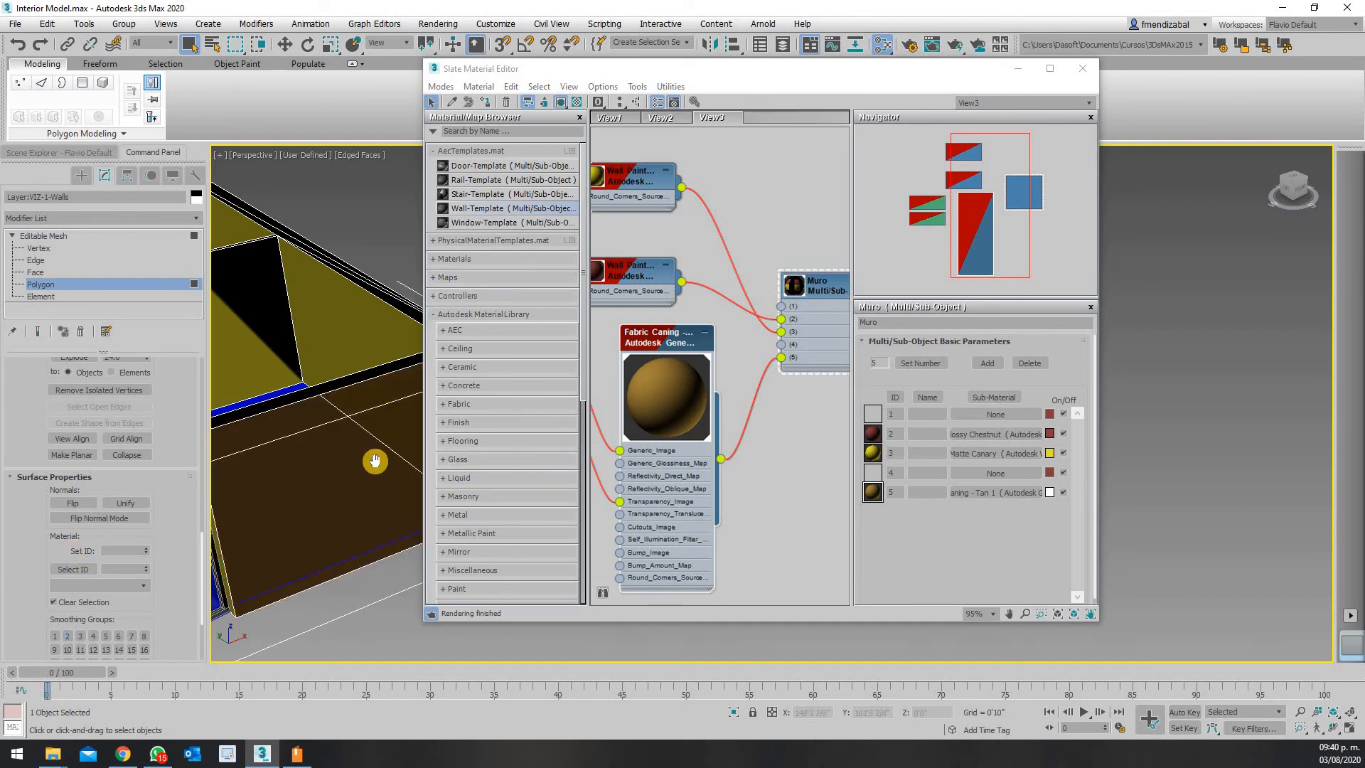
Close the Slate Material Editor and render the perspective view framed on the caning wall, continuing despite missing map coordinates
scroll(371, 461, "up", 5)
scroll(386, 467, "up", 2)
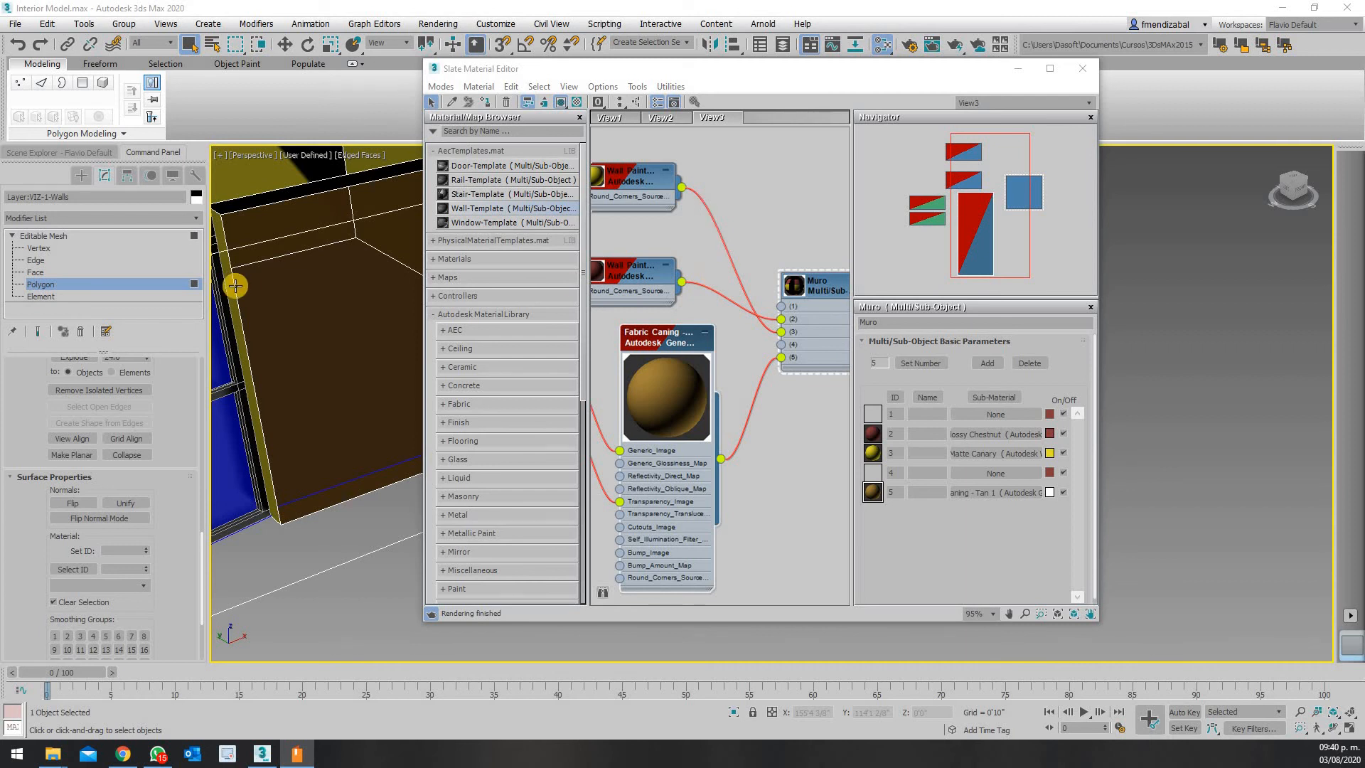
left_click(1083, 70)
middle_click_drag(792, 292, 960, 229)
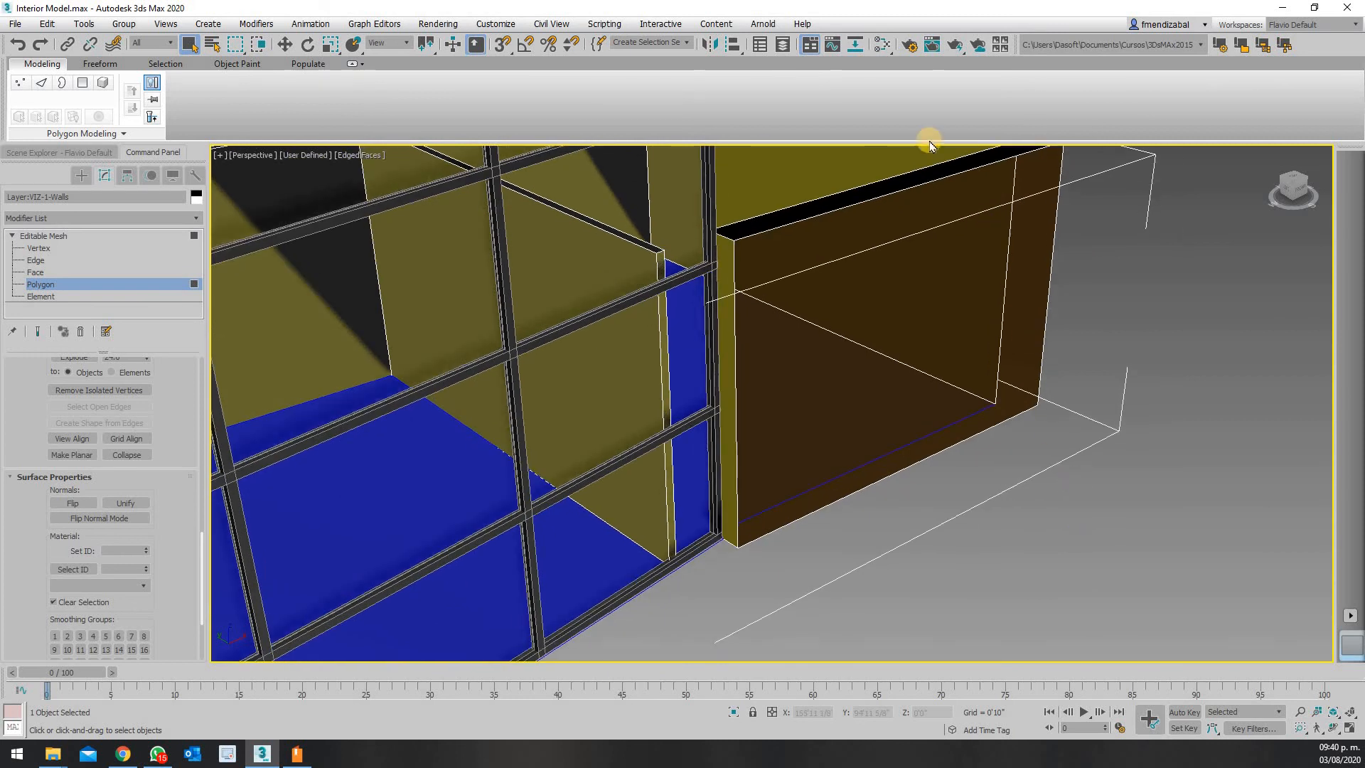
left_click(932, 44)
left_click(779, 230)
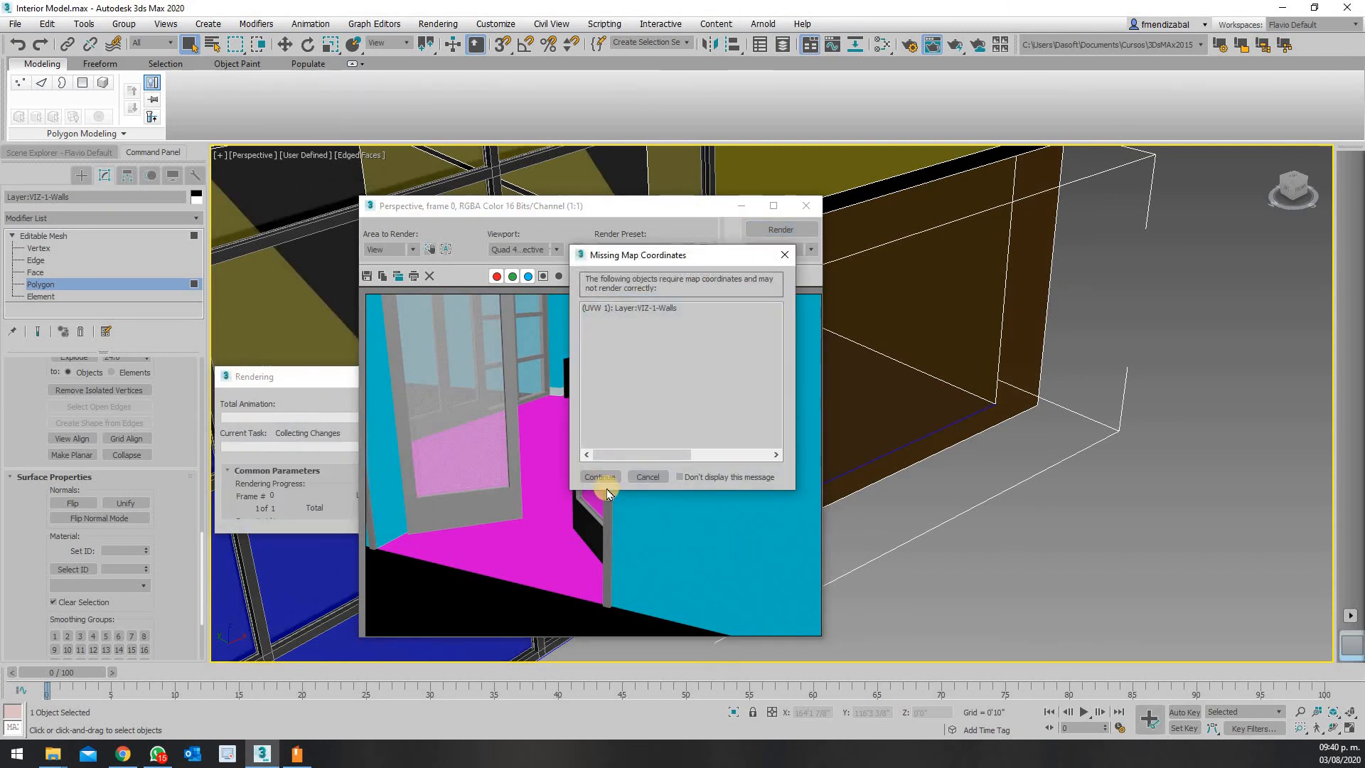
left_click(603, 477)
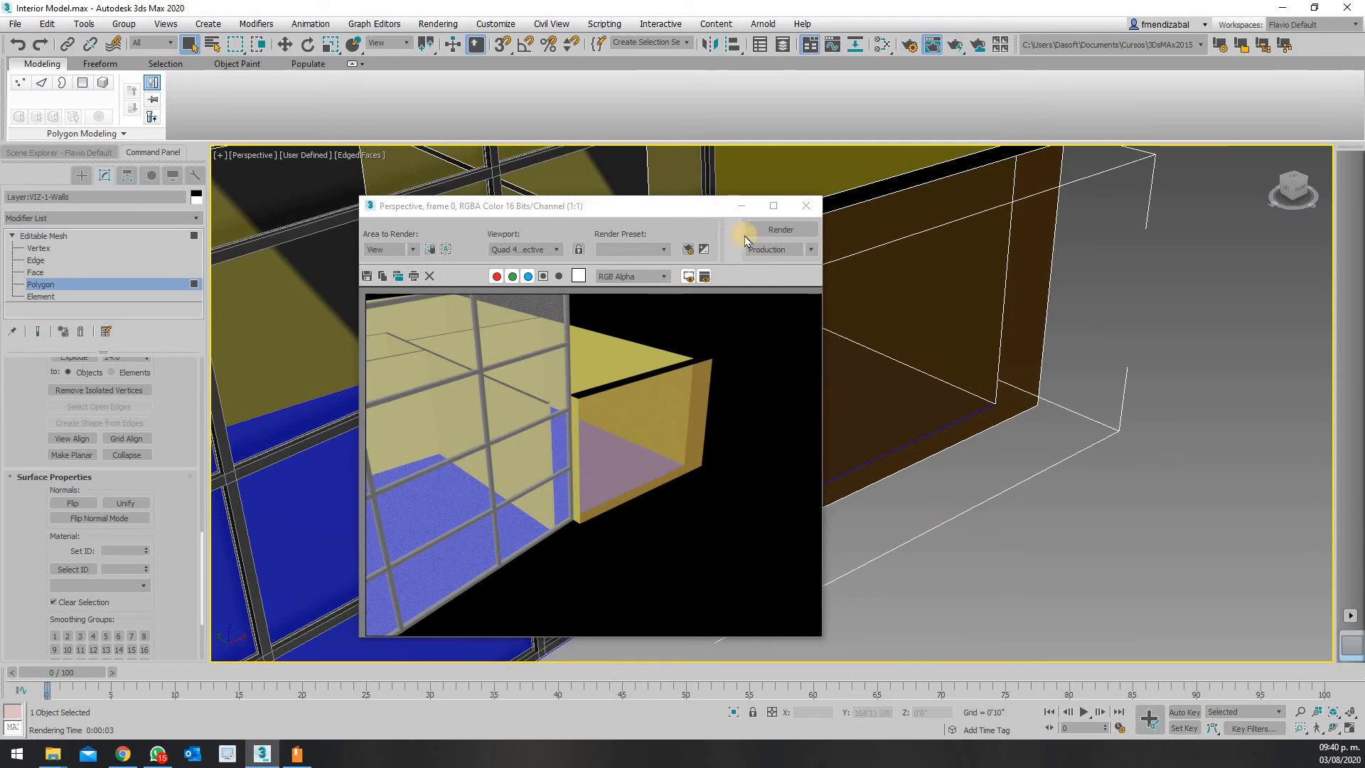
Render the same view once more to check which object lacks map coordinates, and close the rendered frame window
left_click(792, 232)
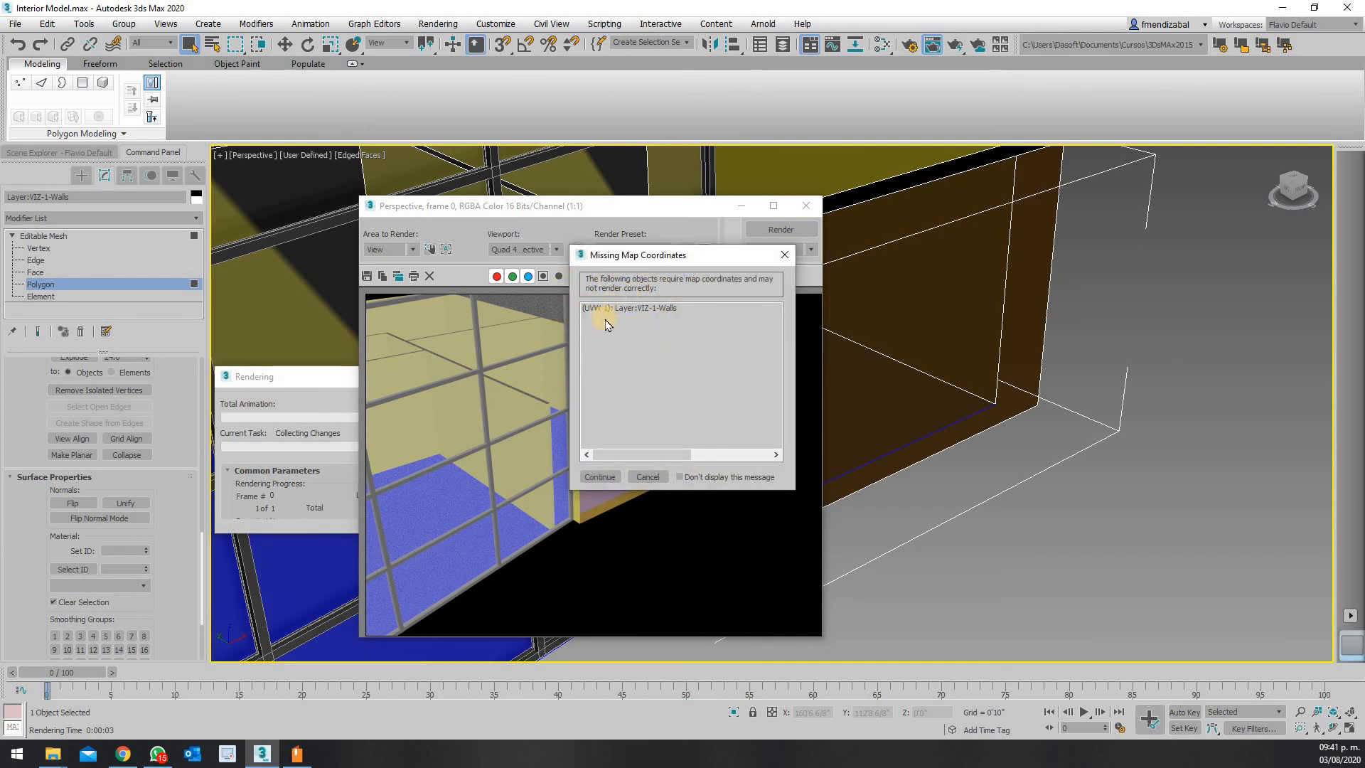
left_click(602, 476)
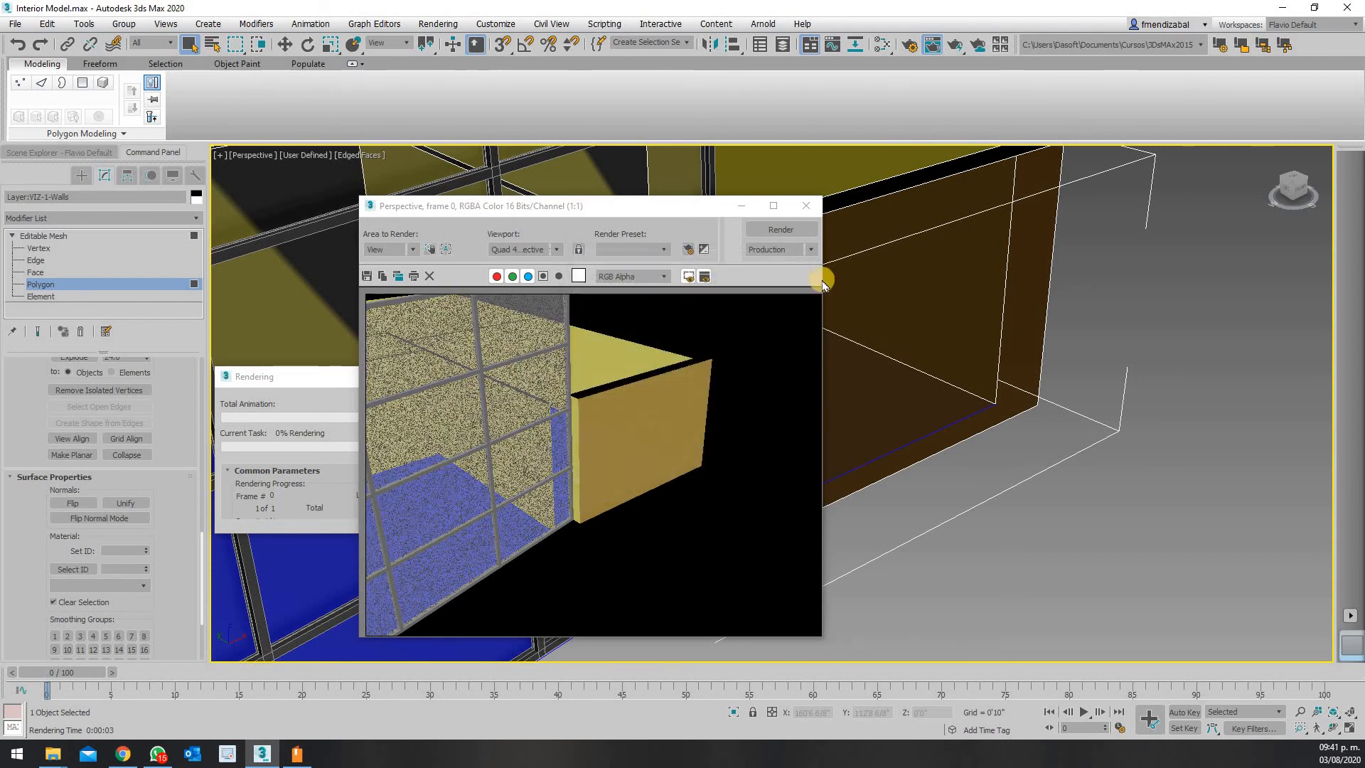
left_click(806, 207)
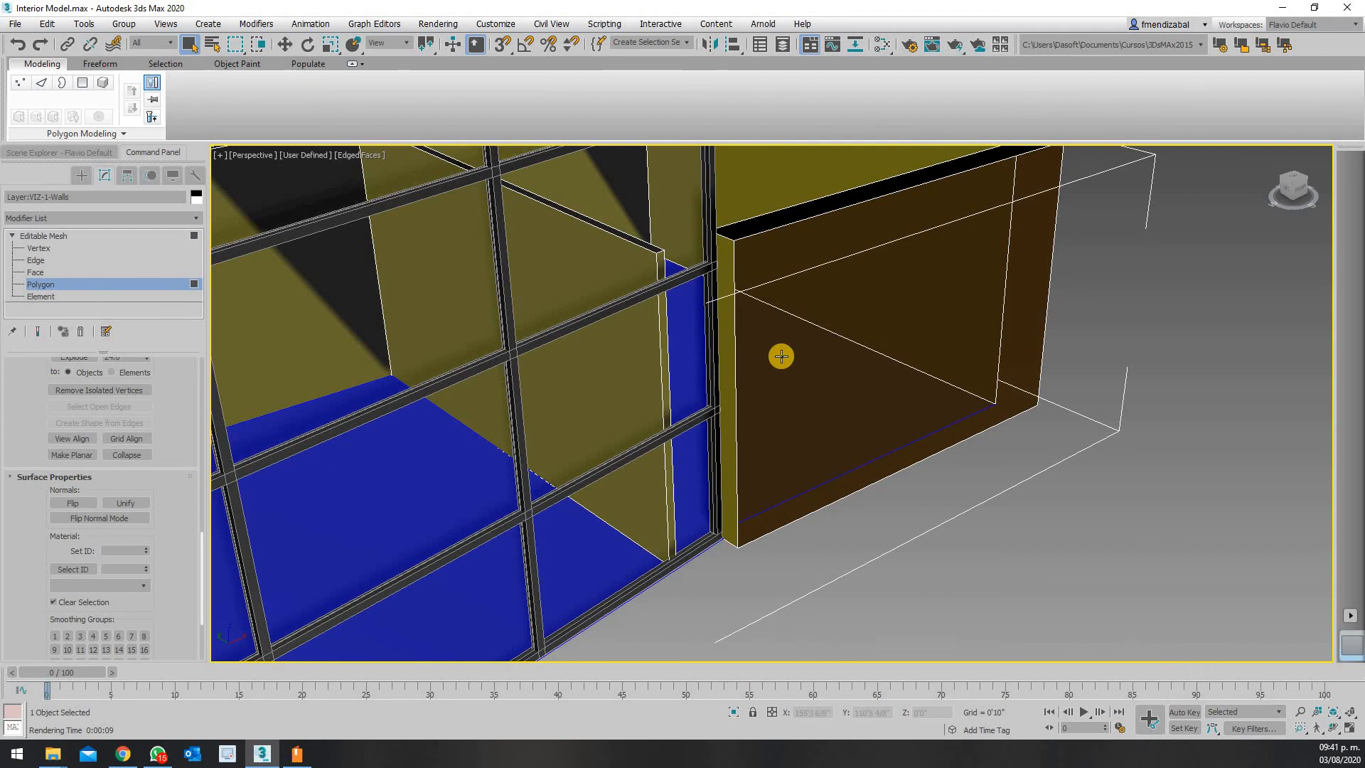
Leave Polygon level, reselect the whole walls object and add a UVW Map modifier to it
scroll(780, 356, "up", 2)
scroll(792, 371, "down", 5)
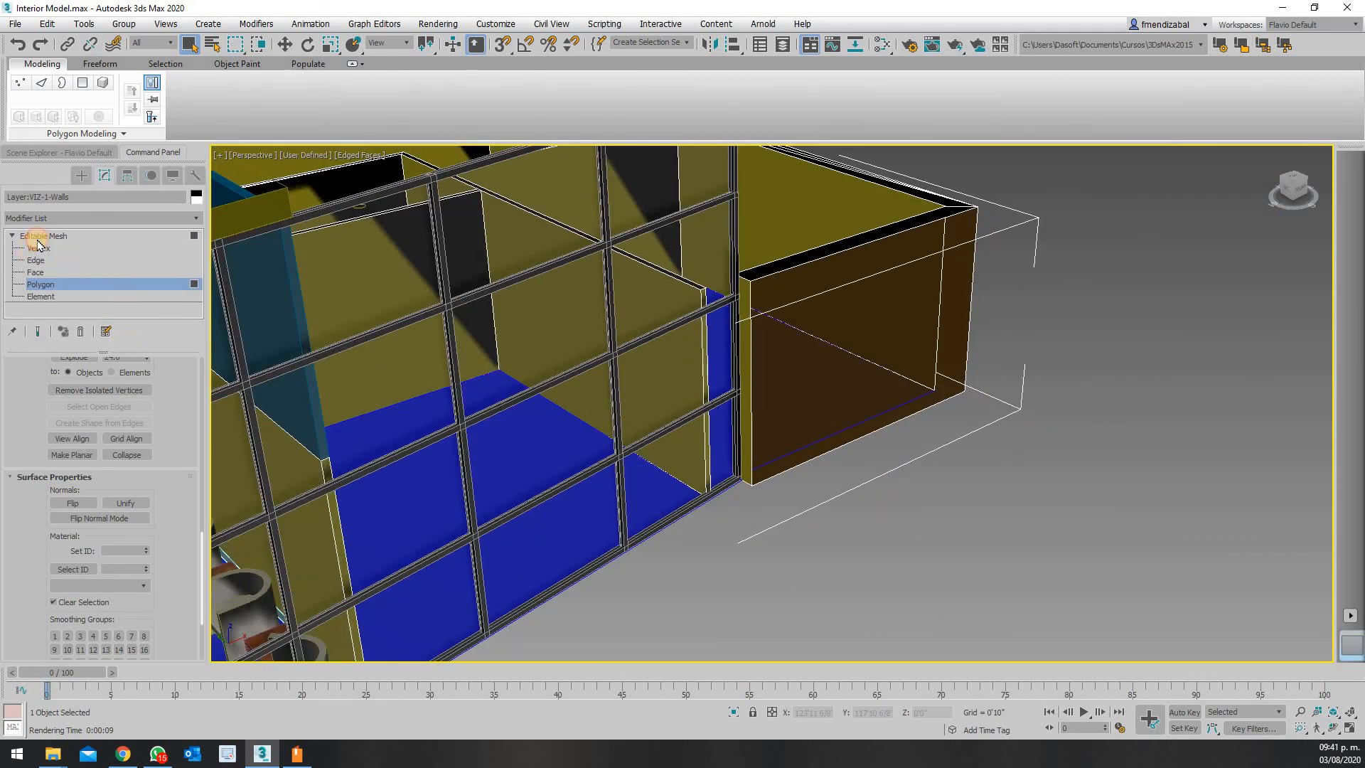
left_click(39, 242)
left_click(895, 503)
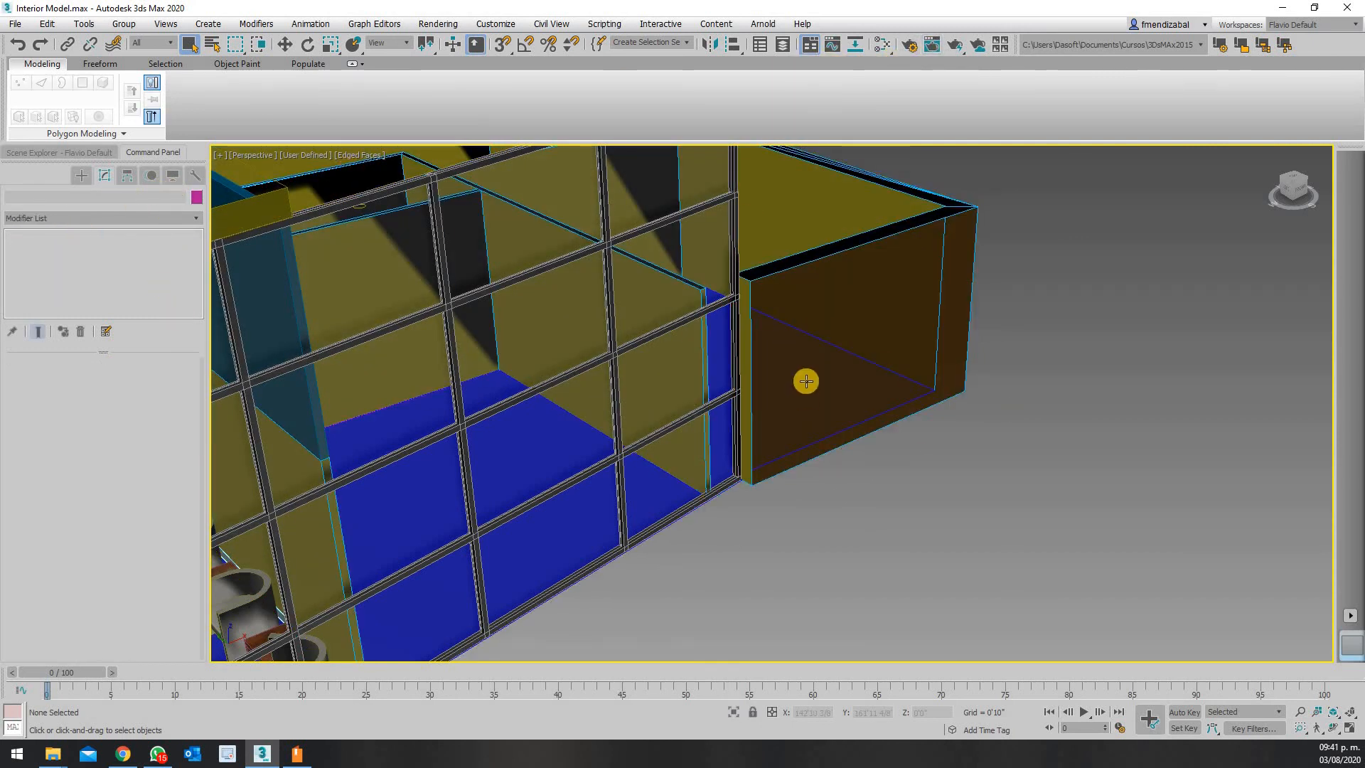
left_click(668, 445)
key("alt+x")
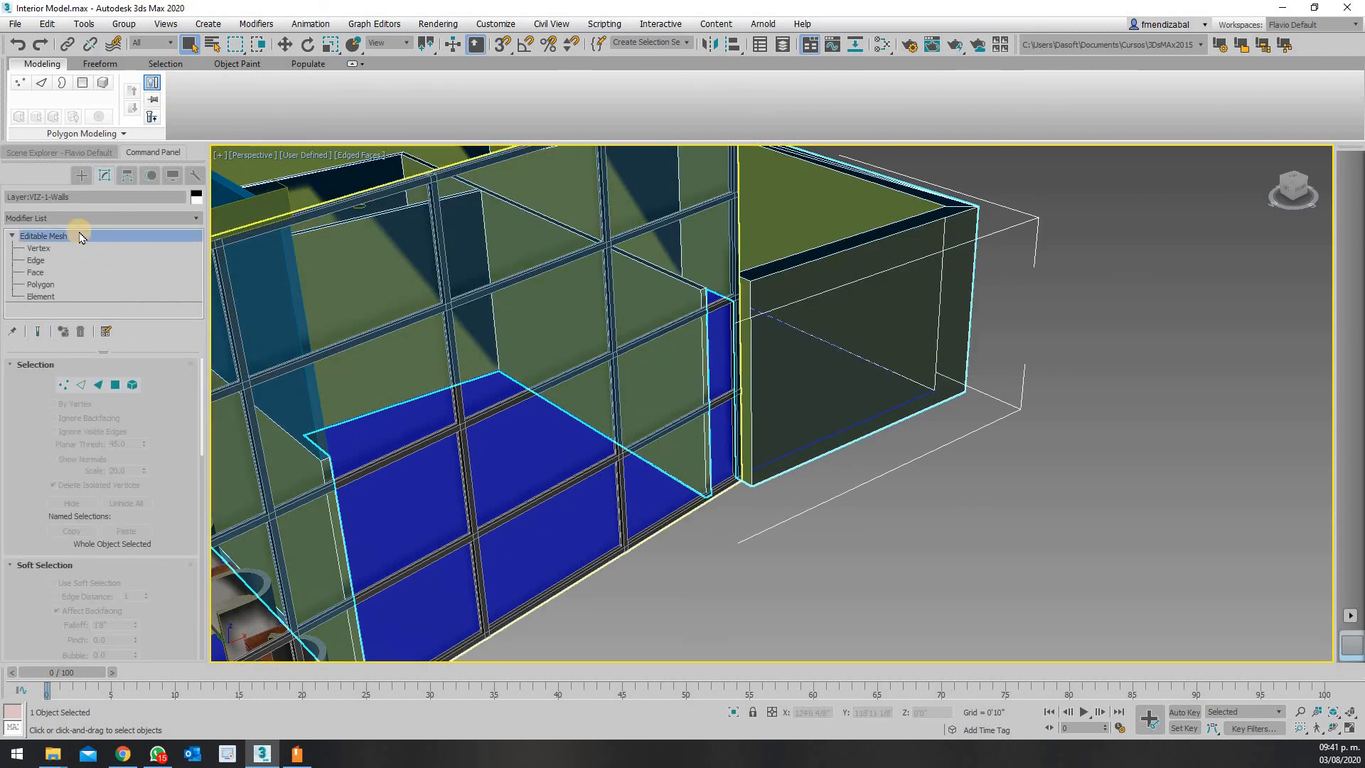
left_click(12, 235)
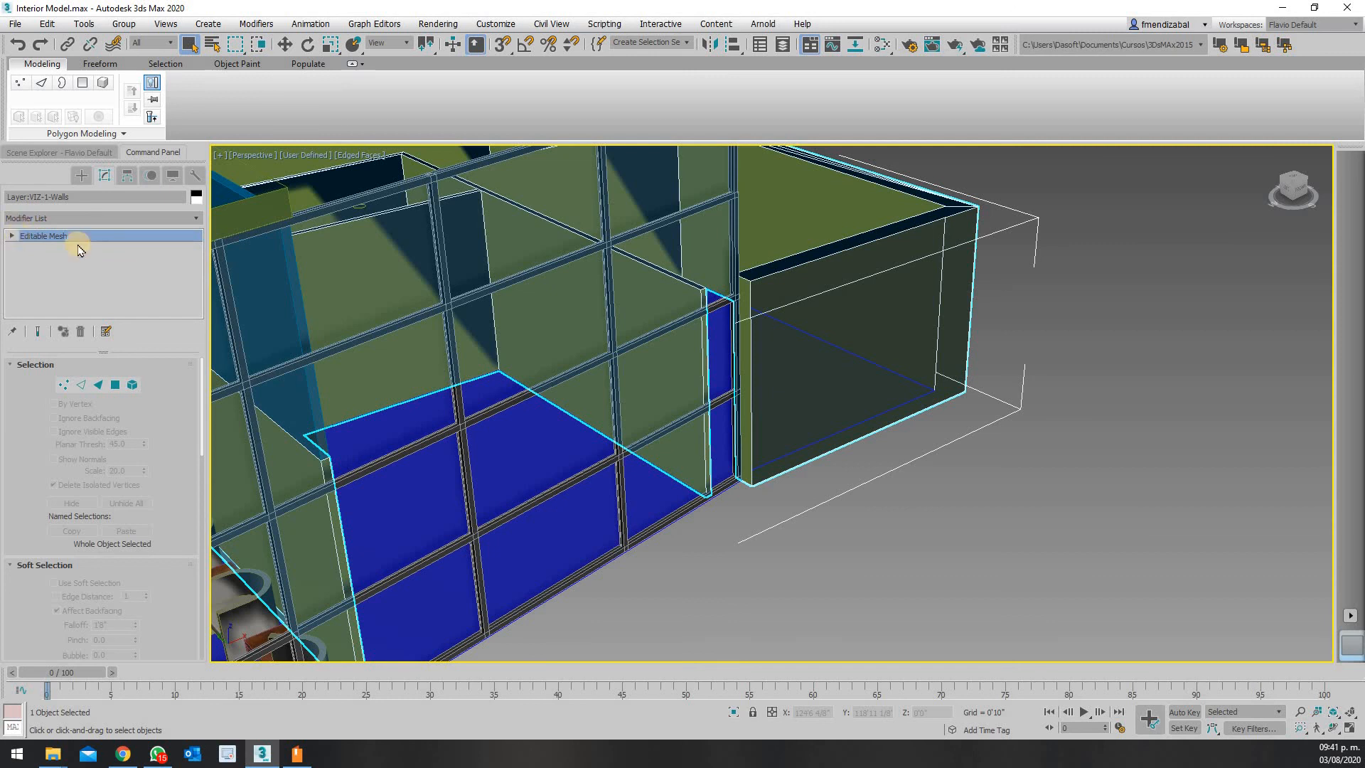
left_click(128, 218)
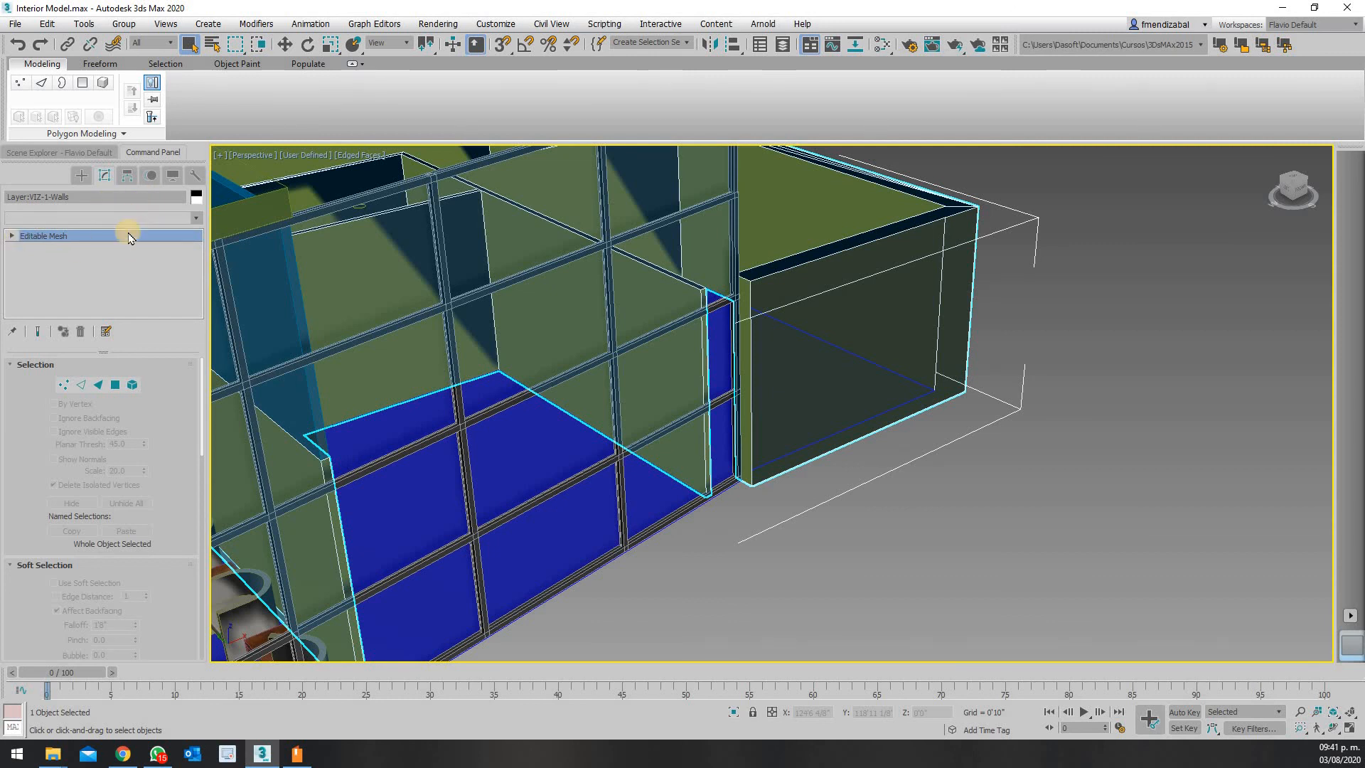
scroll(123, 533, "down", 9)
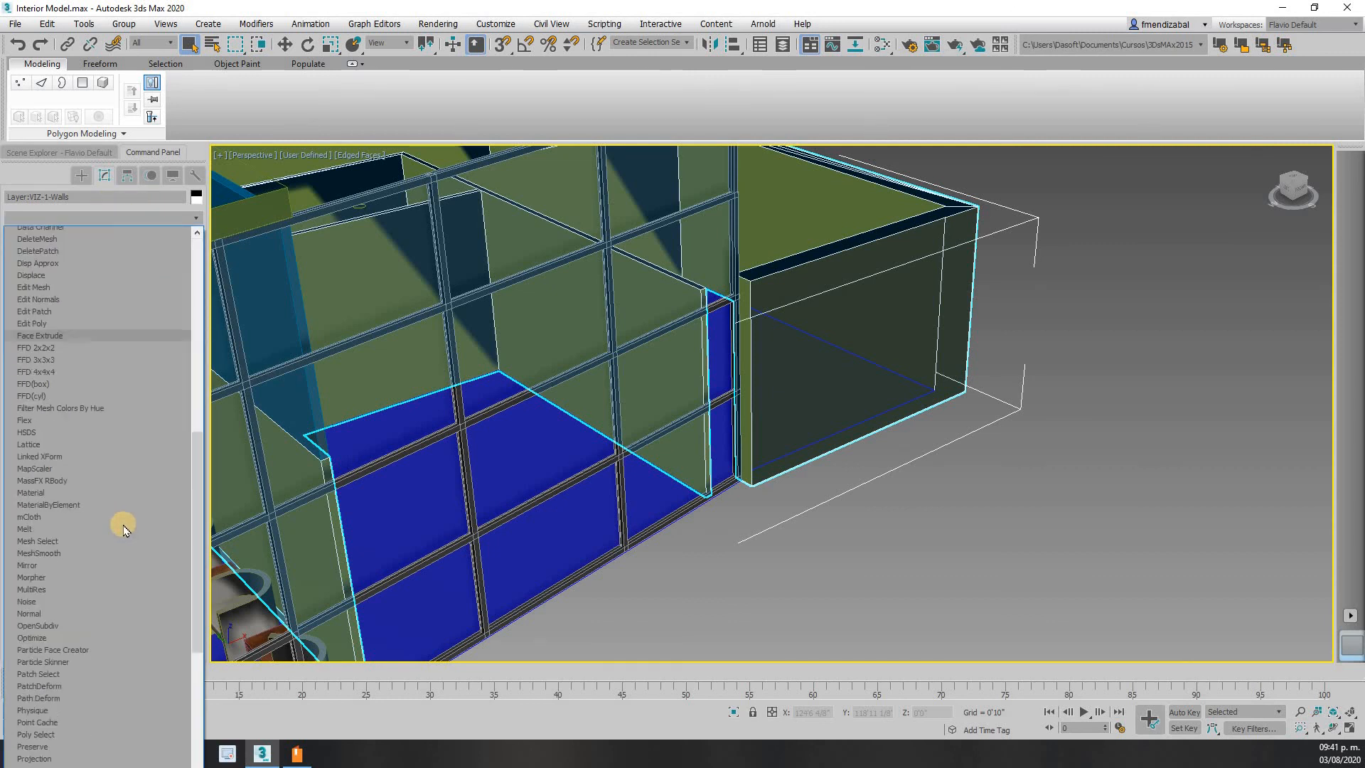
scroll(52, 511, "down", 11)
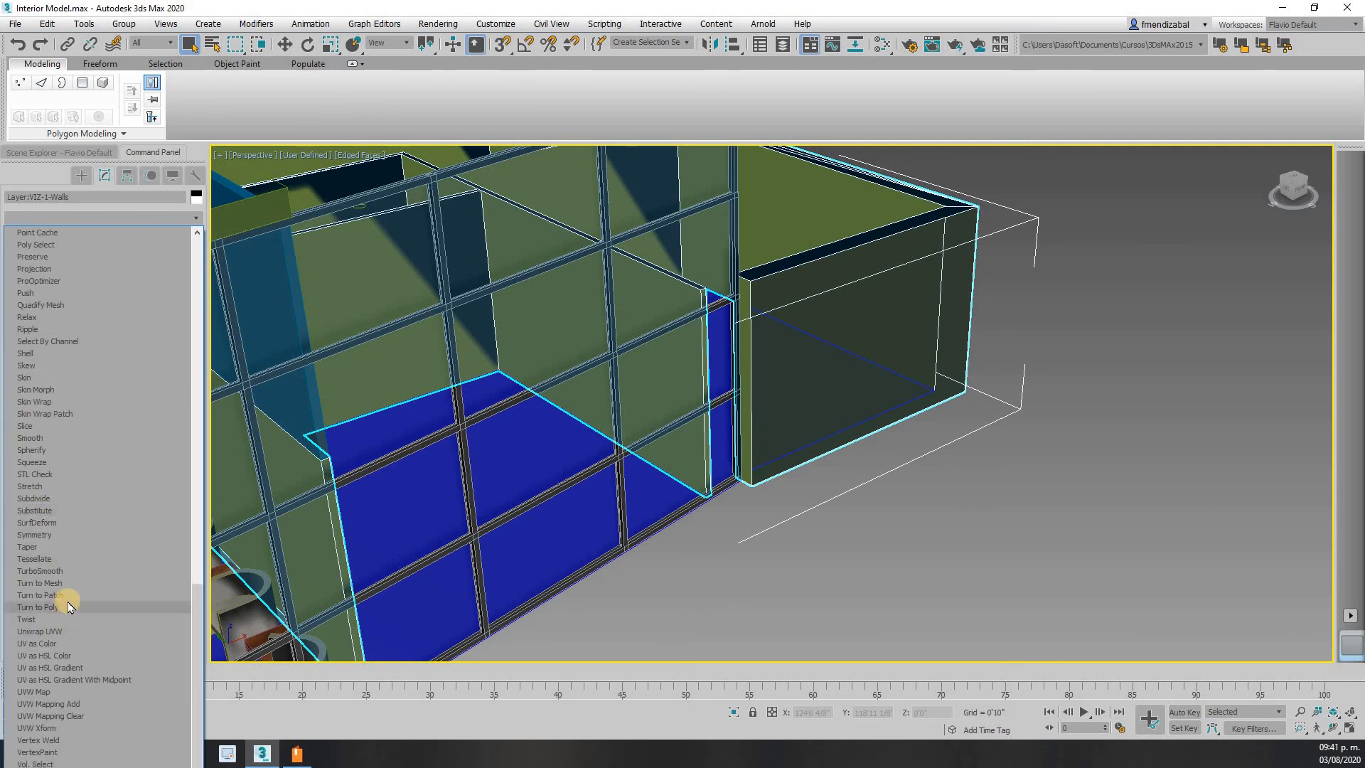
left_click(24, 693)
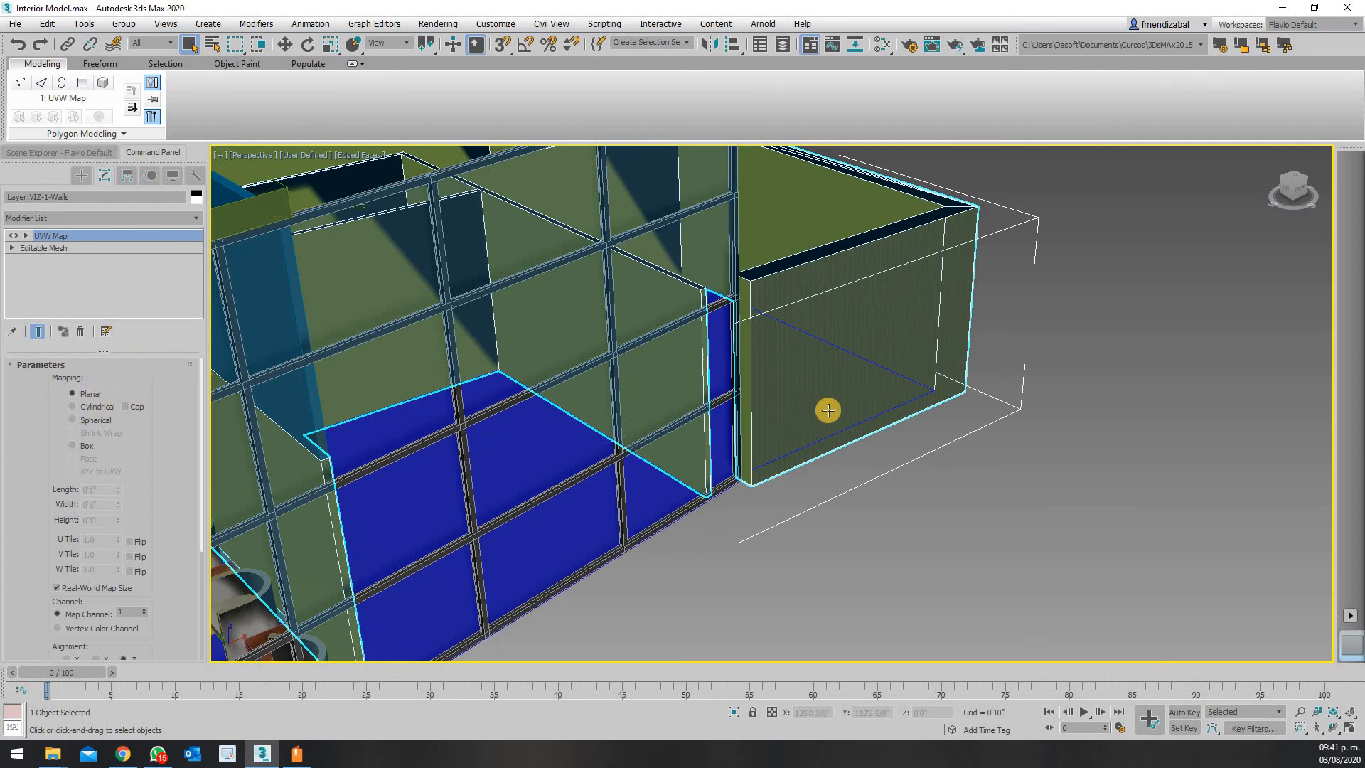
Deselect the walls, inspect the caning texture up close, render that perspective view and close the rendered frame window
left_click(1032, 309)
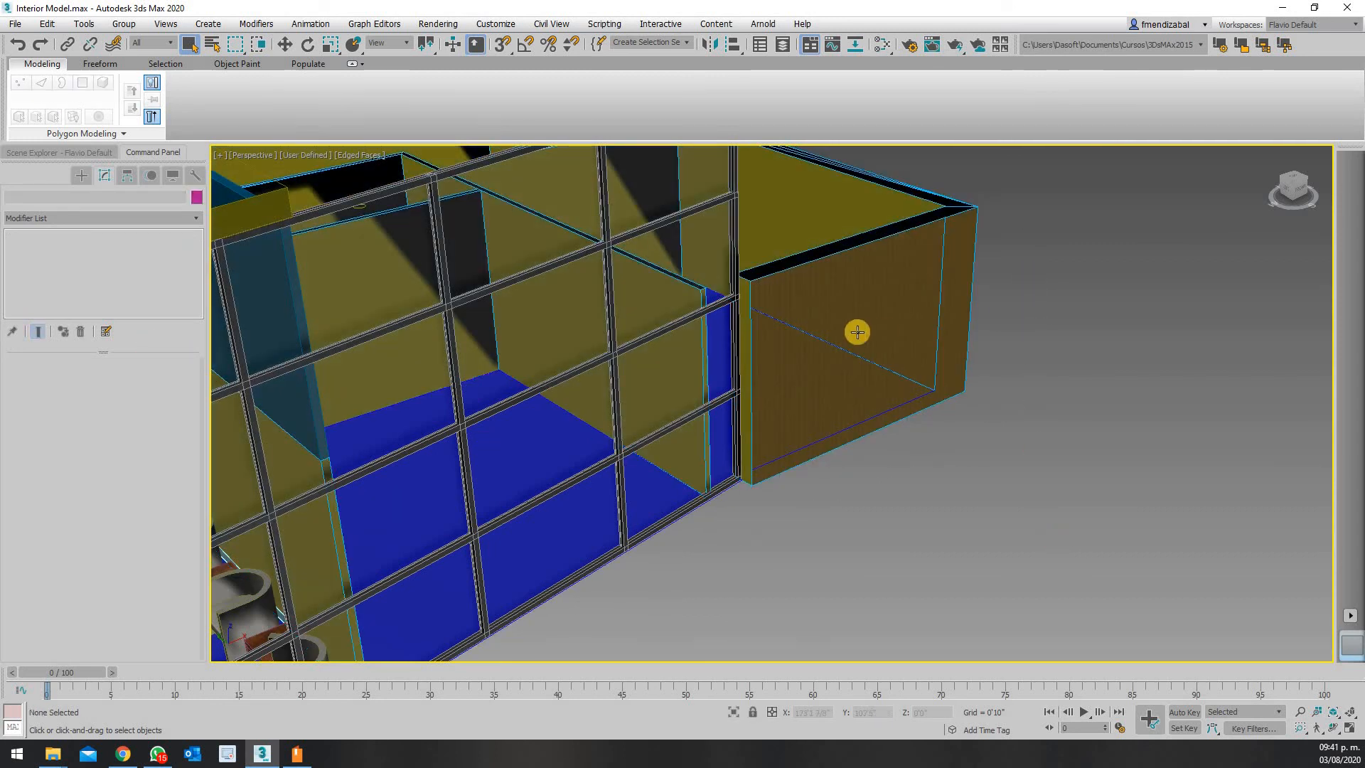
scroll(748, 295, "up", 4)
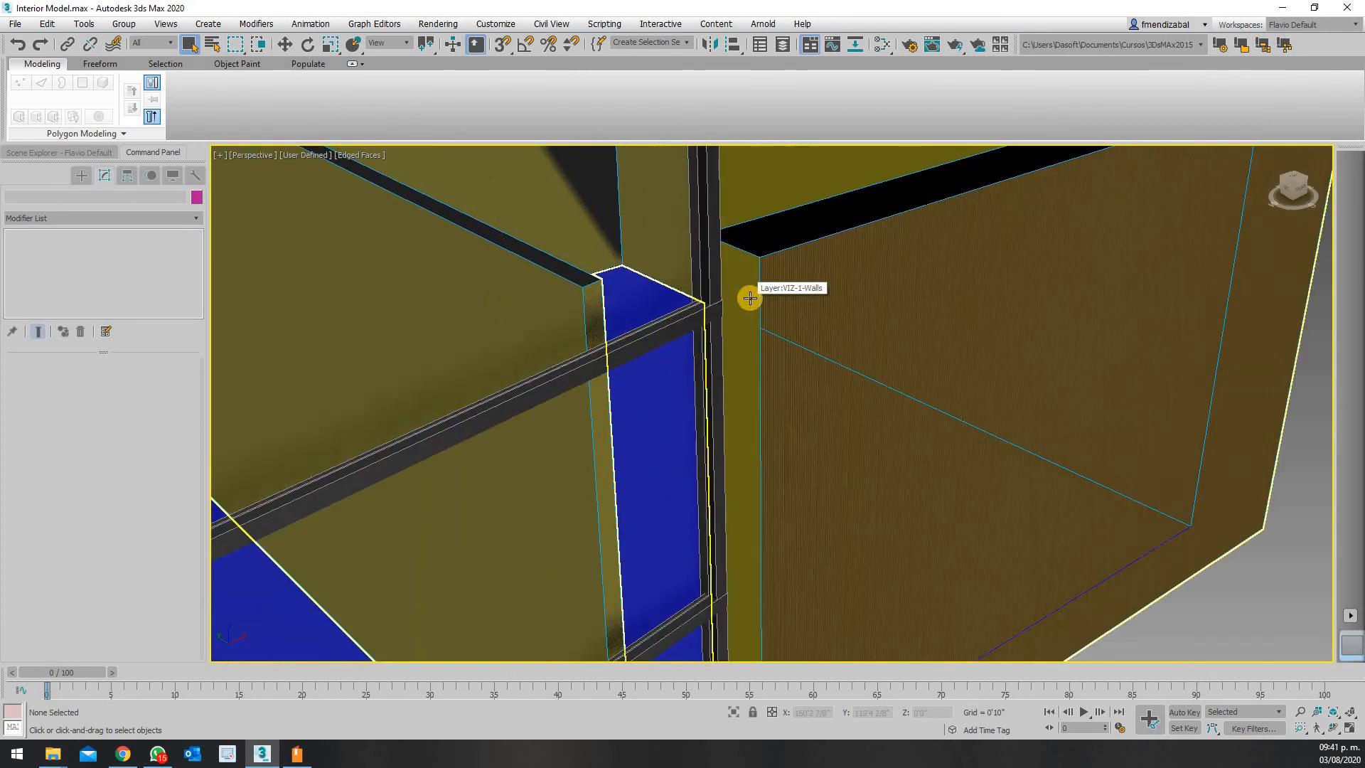
scroll(822, 271, "up", 5)
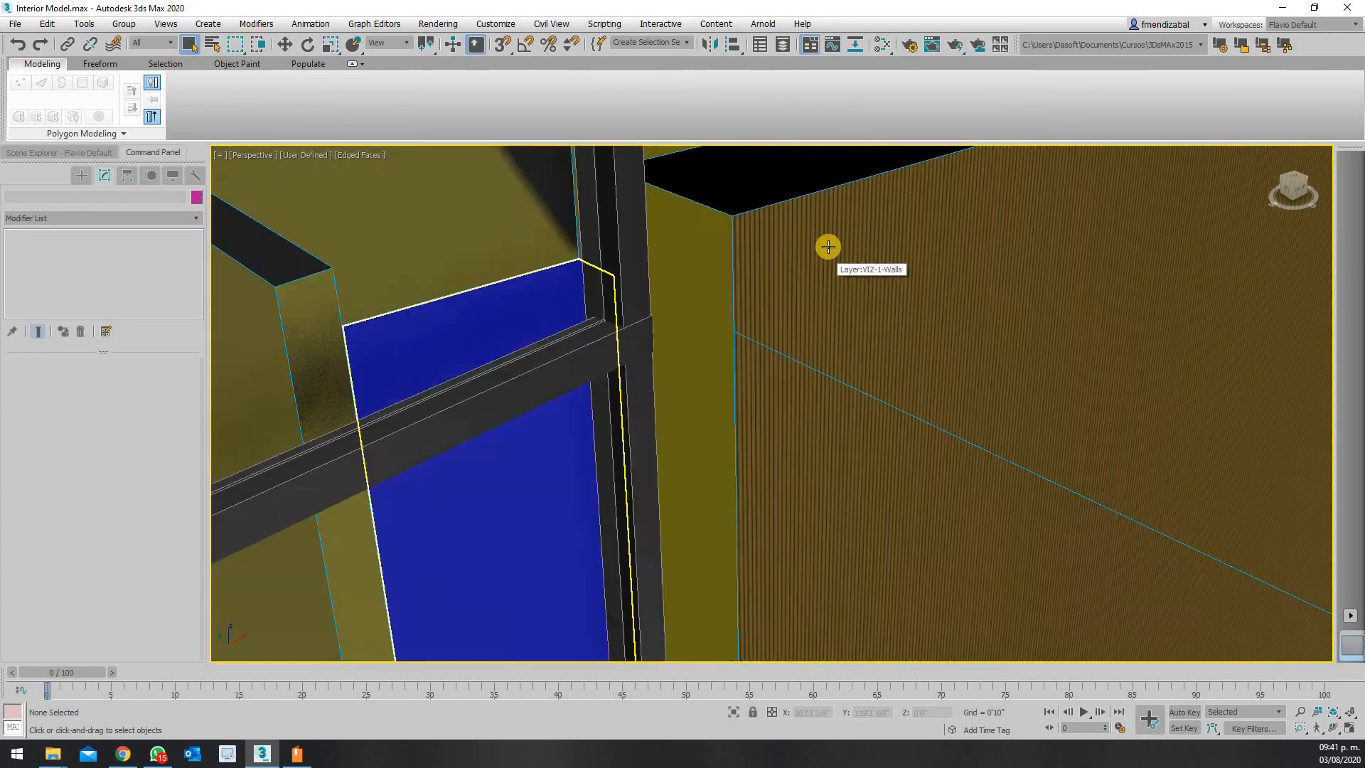
scroll(828, 246, "down", 2)
scroll(825, 239, "up", 2)
scroll(825, 239, "down", 3)
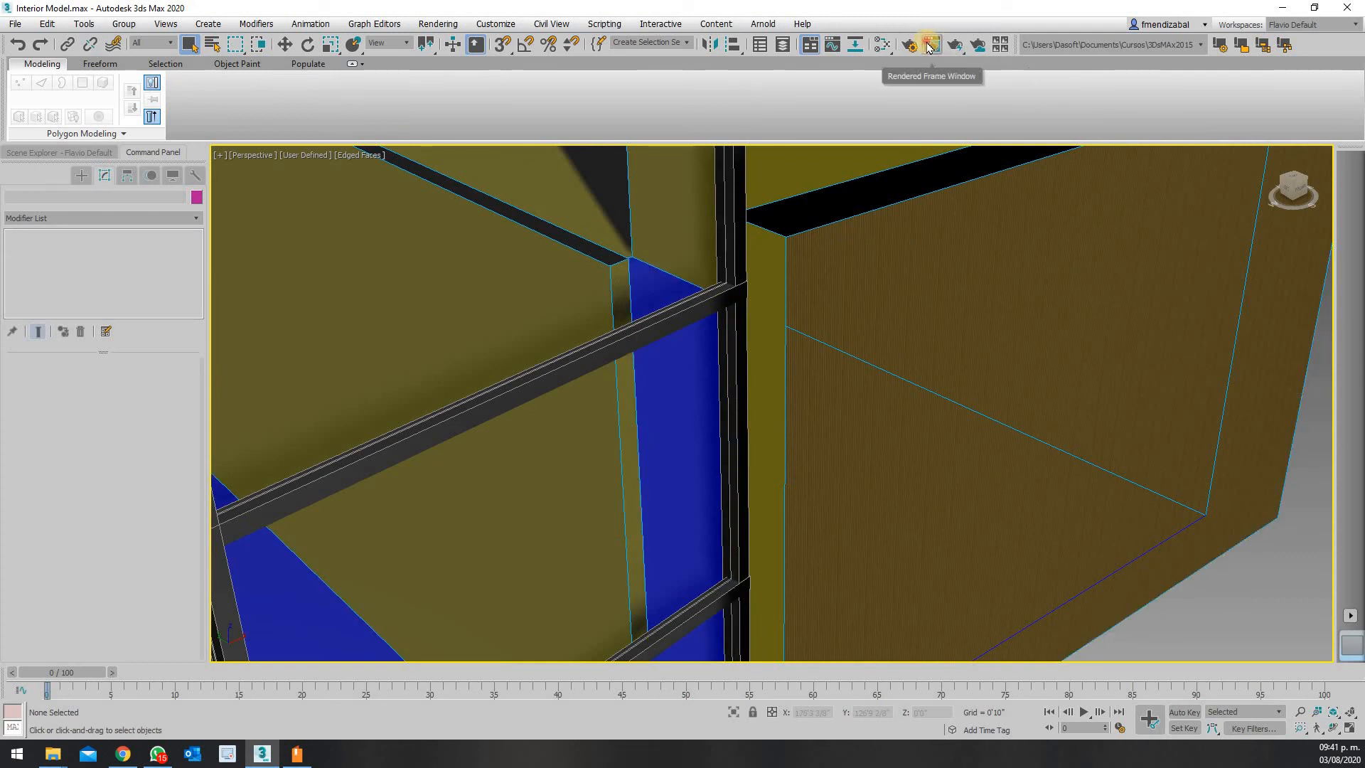
left_click(930, 44)
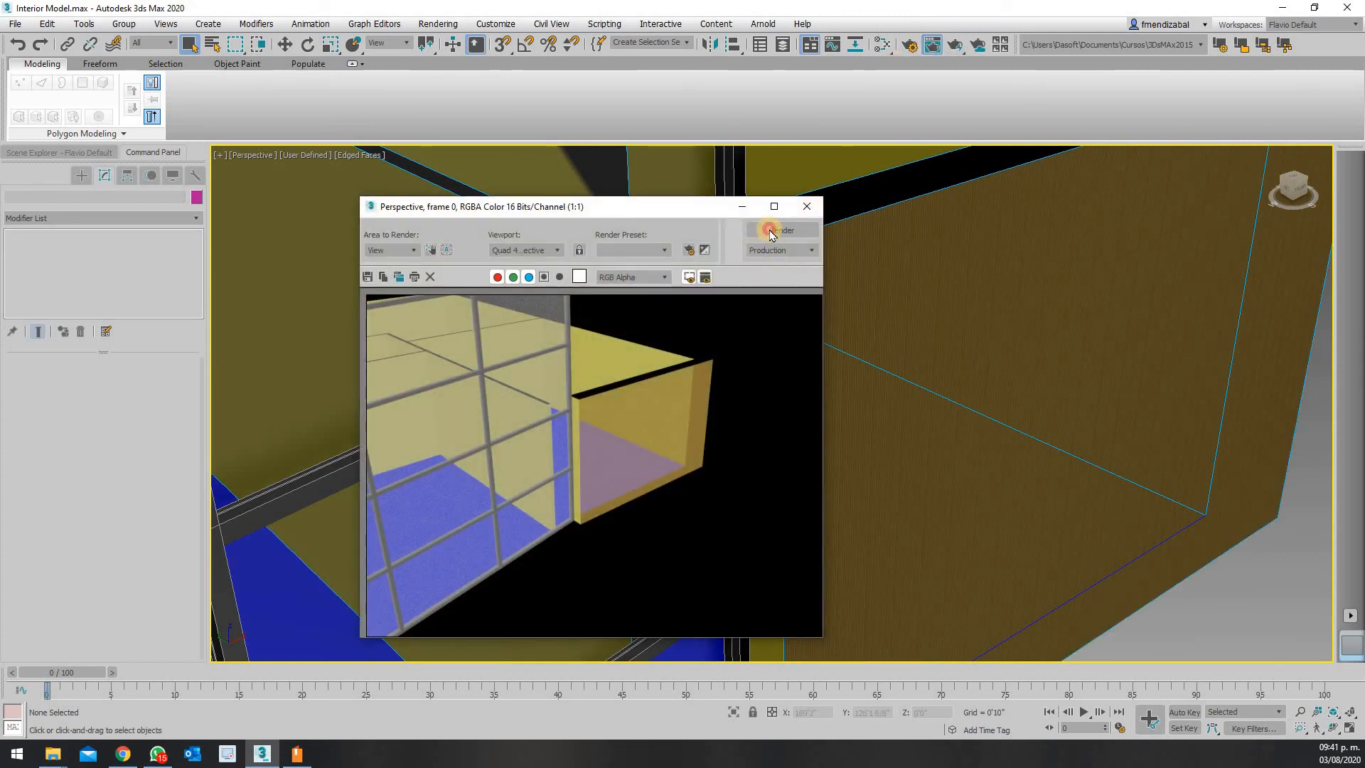
left_click(768, 232)
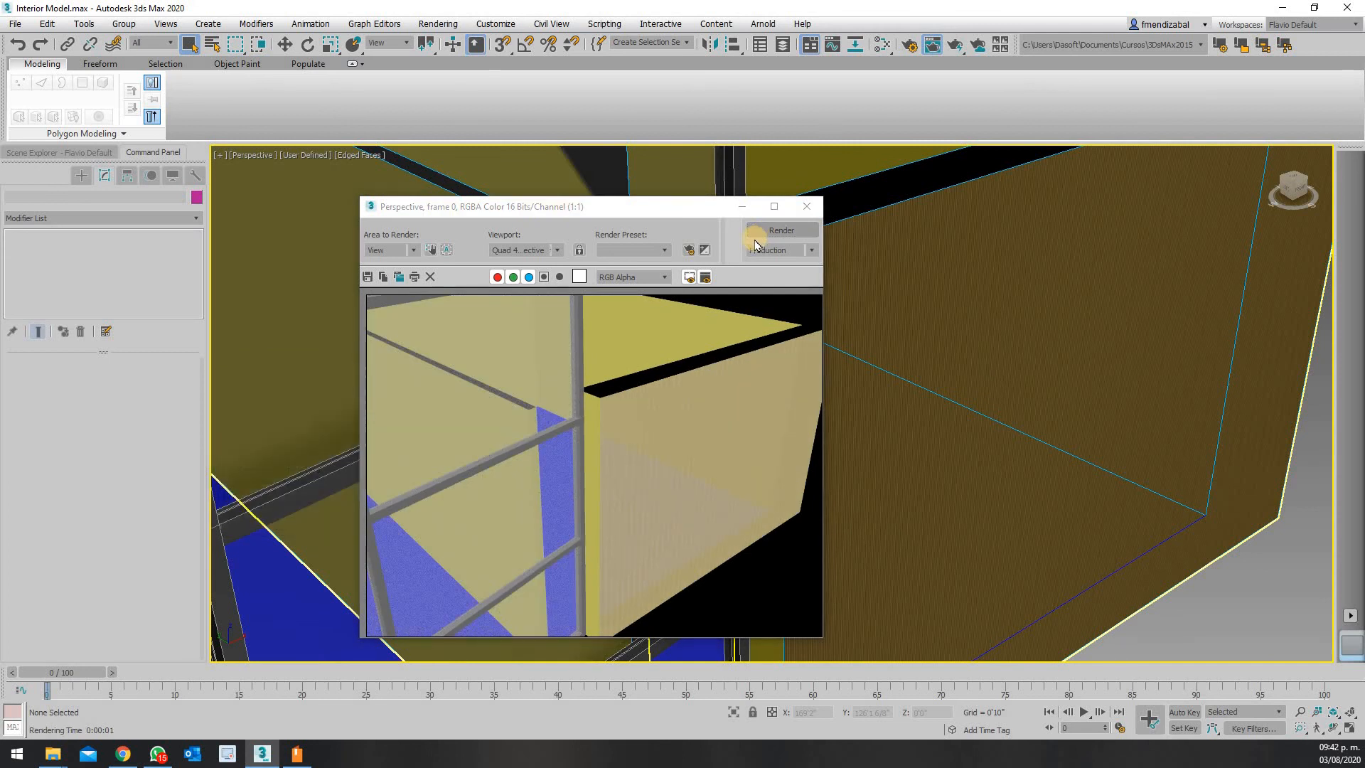
left_click(805, 207)
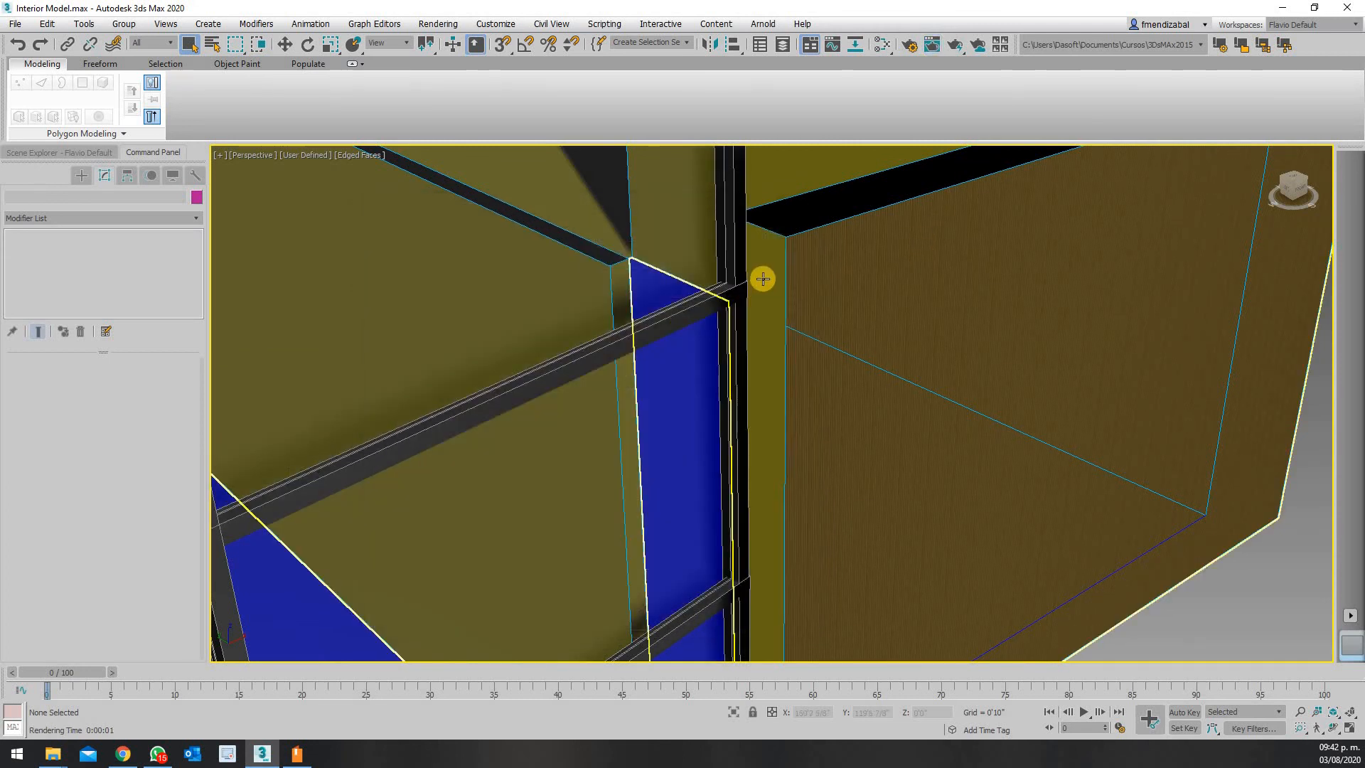
Render the perspective view again from closer to the corner of the caning wall
scroll(762, 277, "up", 4)
scroll(753, 455, "up", 2)
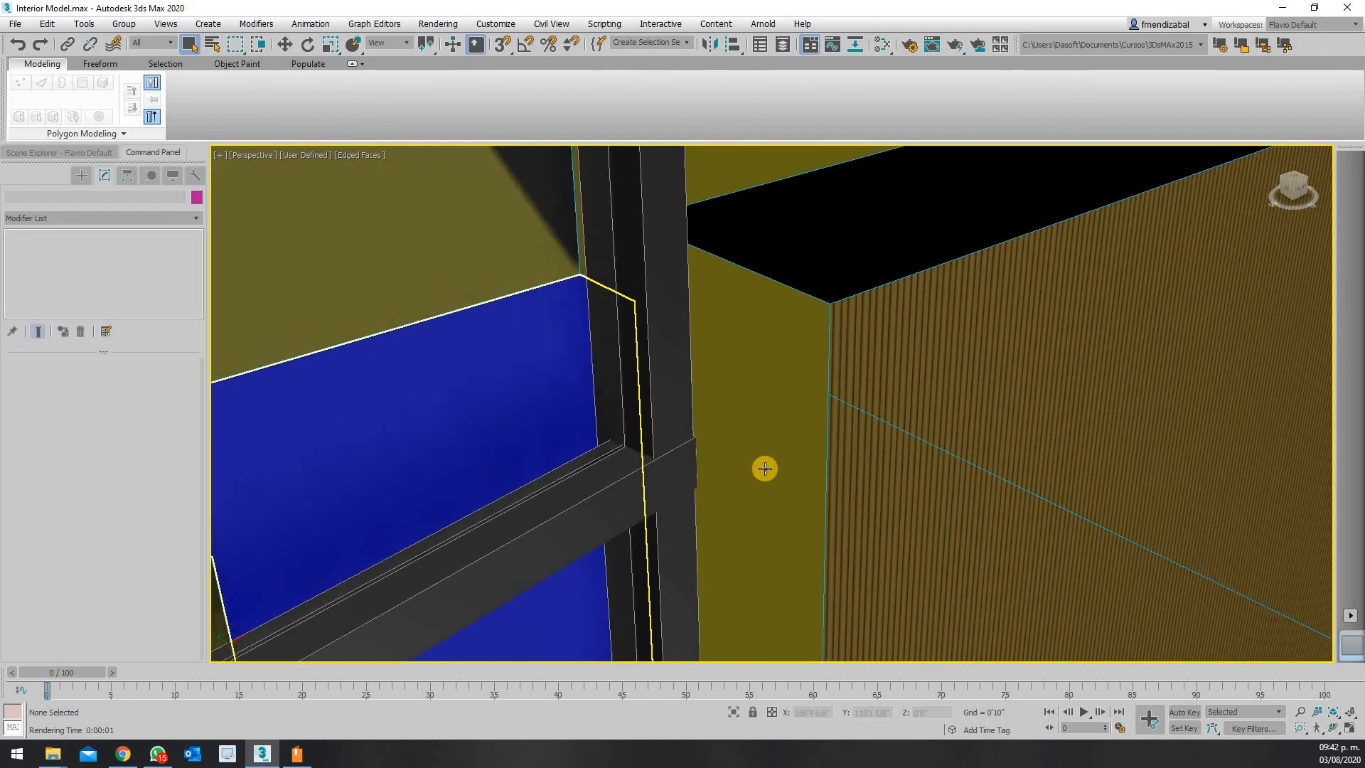
scroll(764, 468, "up", 1)
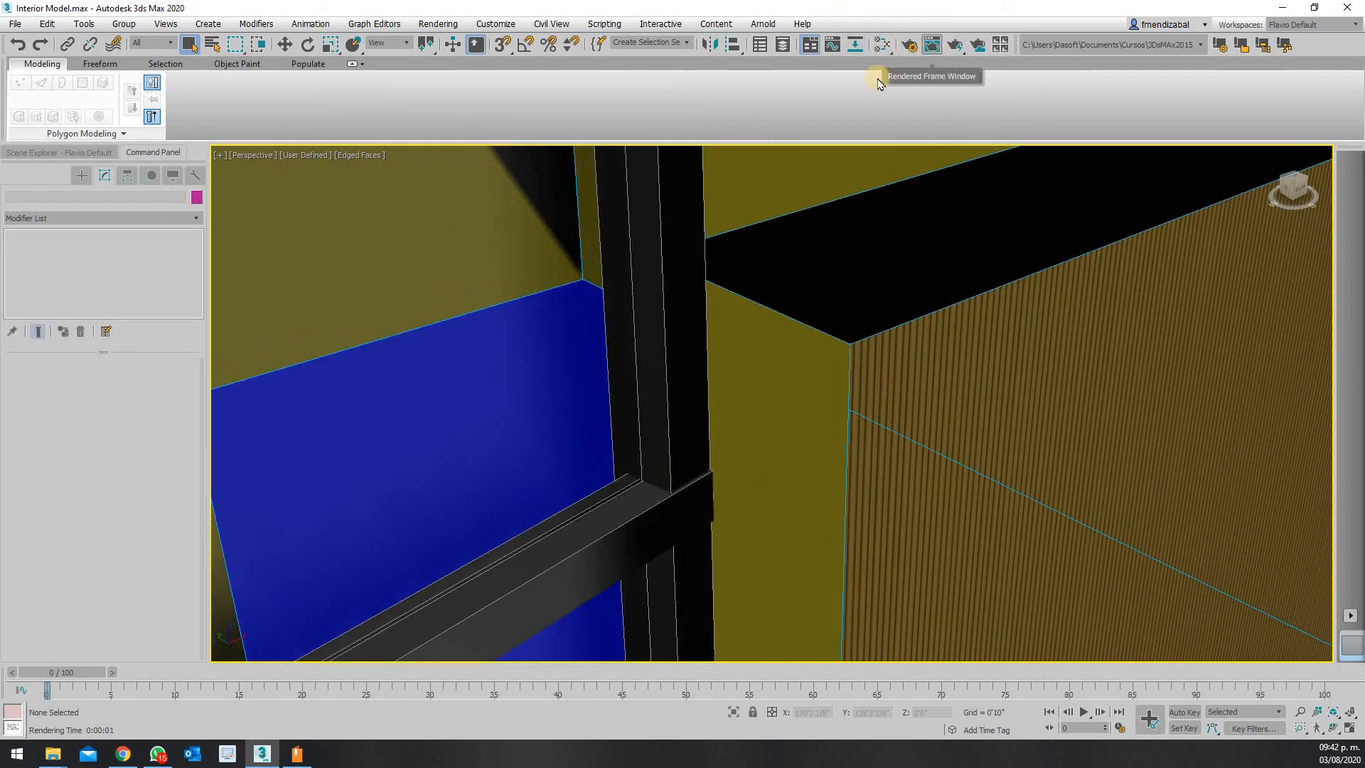
left_click(774, 232)
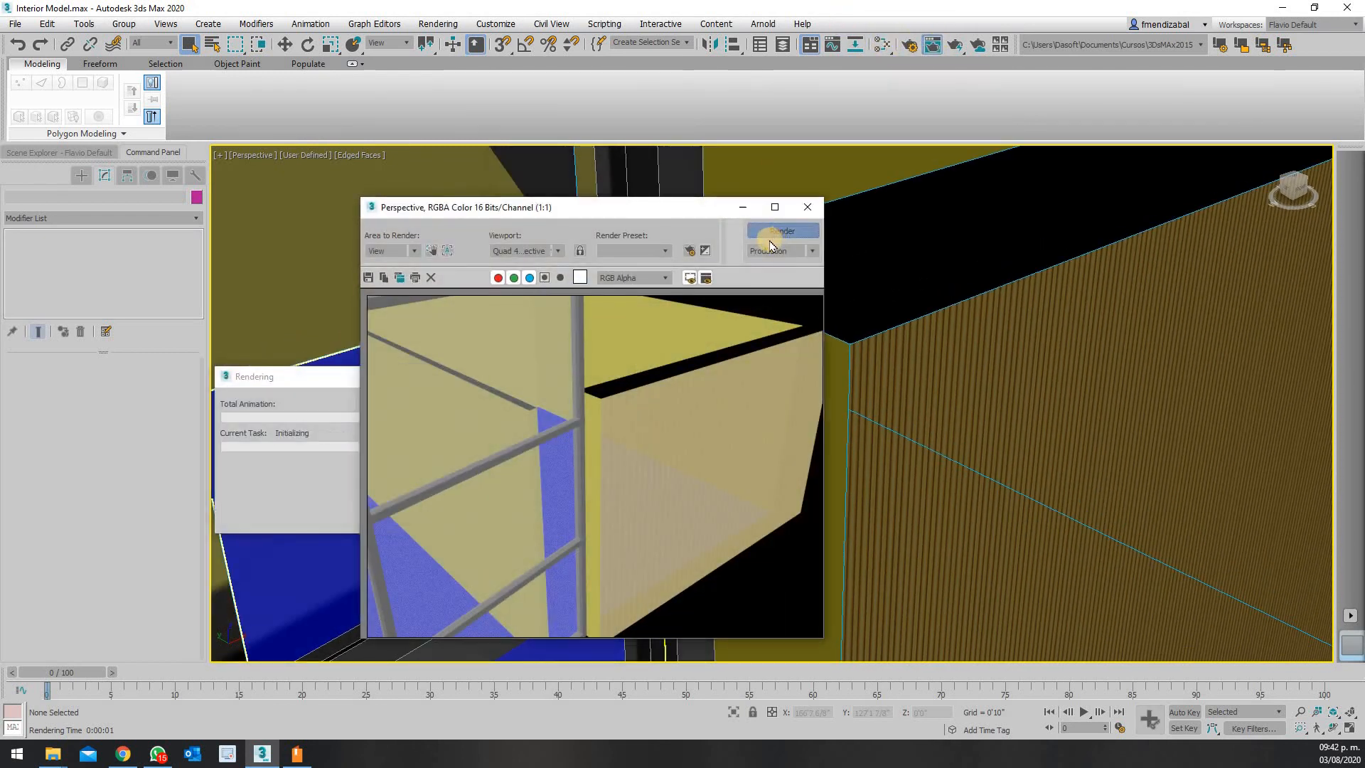